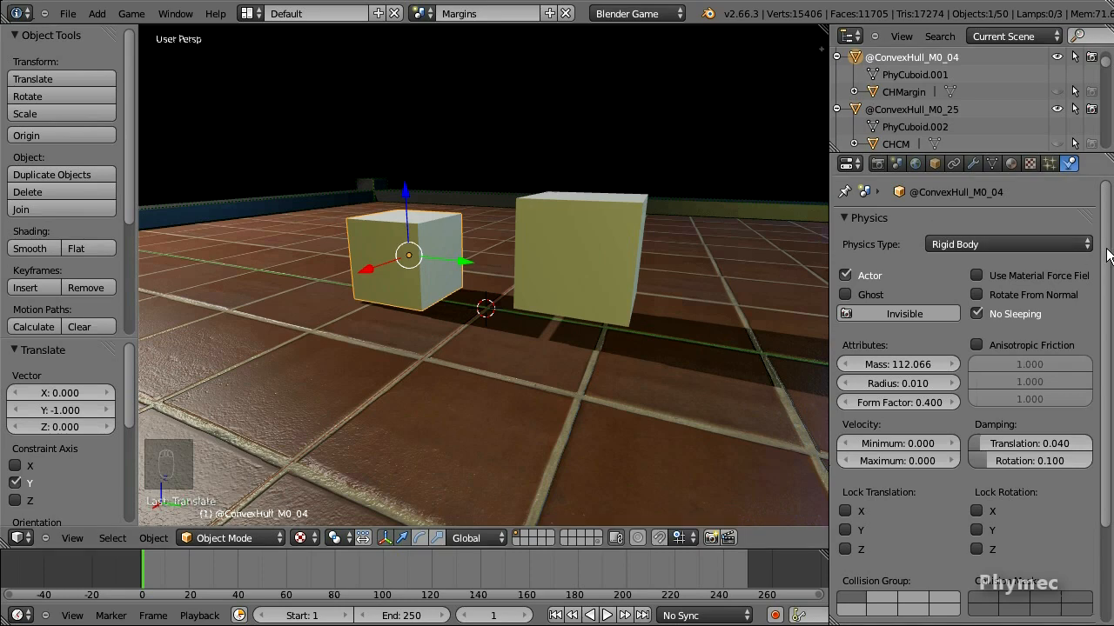
Step: Check the collision bounds of both convex hull cubes and test-run the game, pushing the two cubes around the floor
scroll(1110, 255, "down", 4)
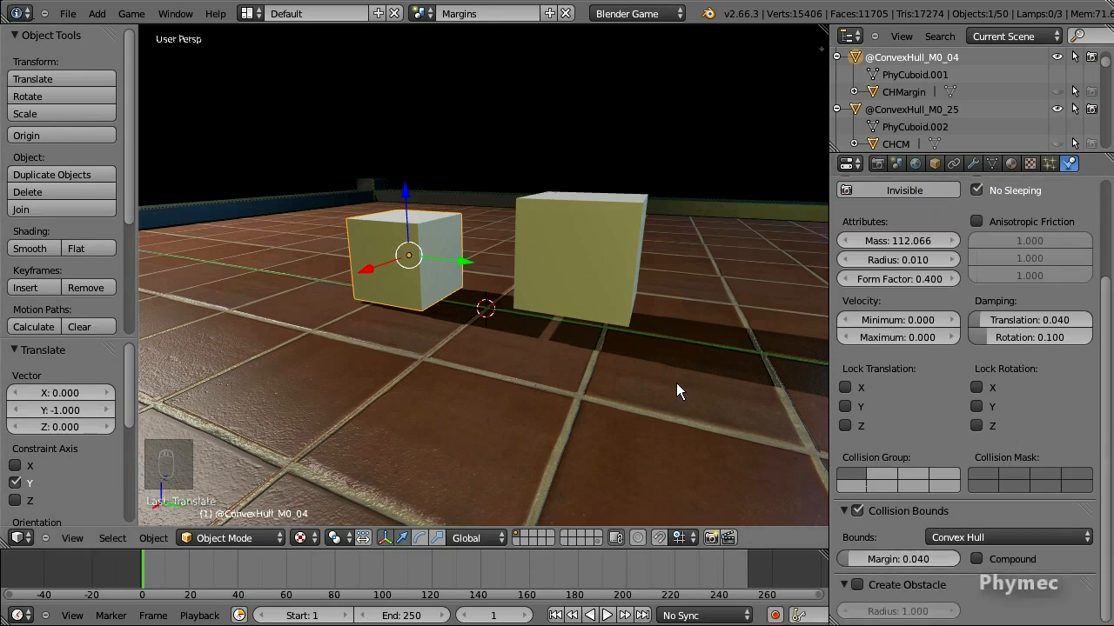
left_click(911, 110)
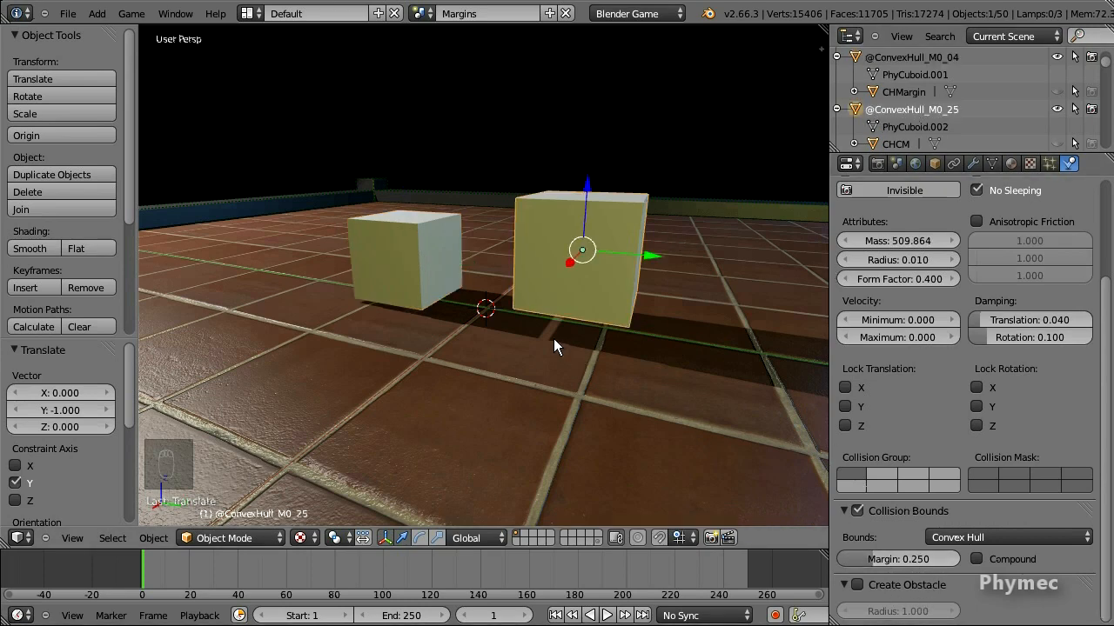
key("p")
left_click_drag(632, 270, 604, 238)
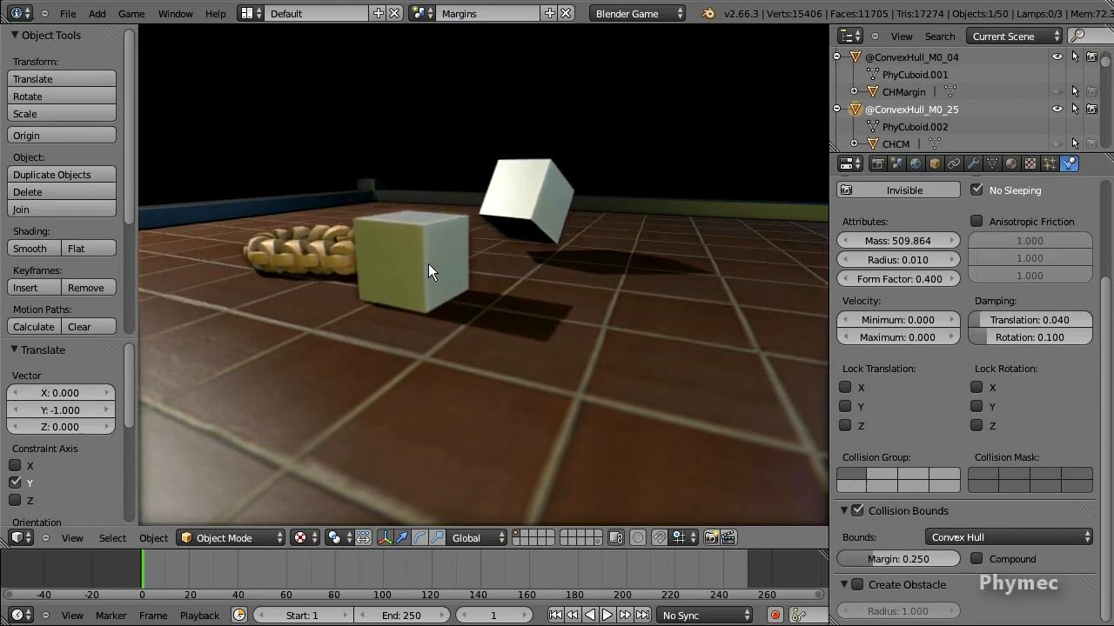
left_click_drag(428, 264, 414, 187)
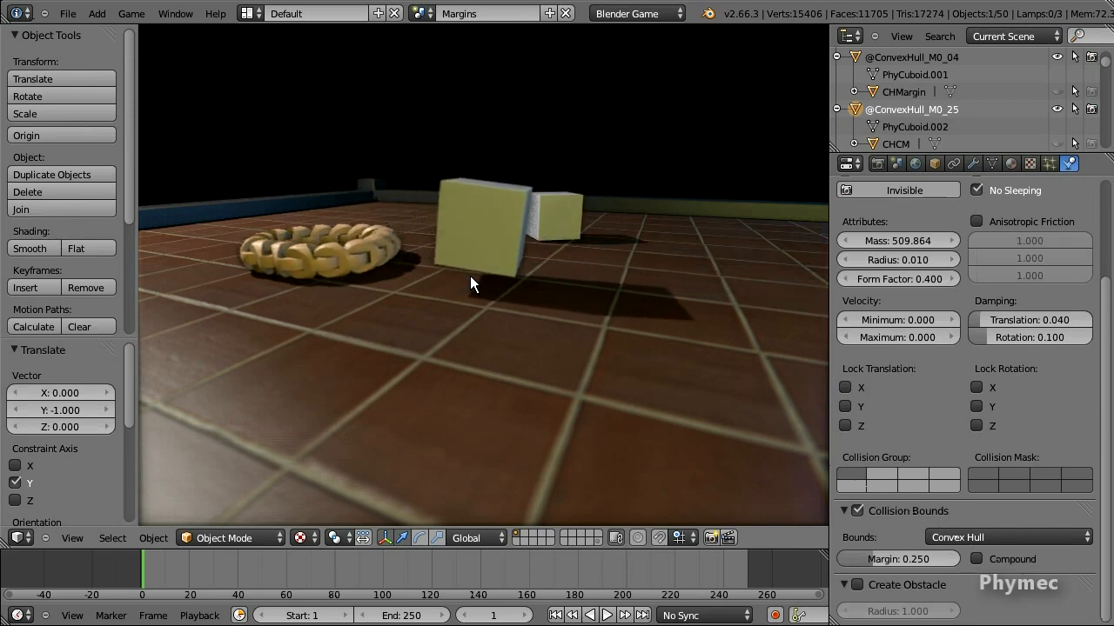
key("Escape")
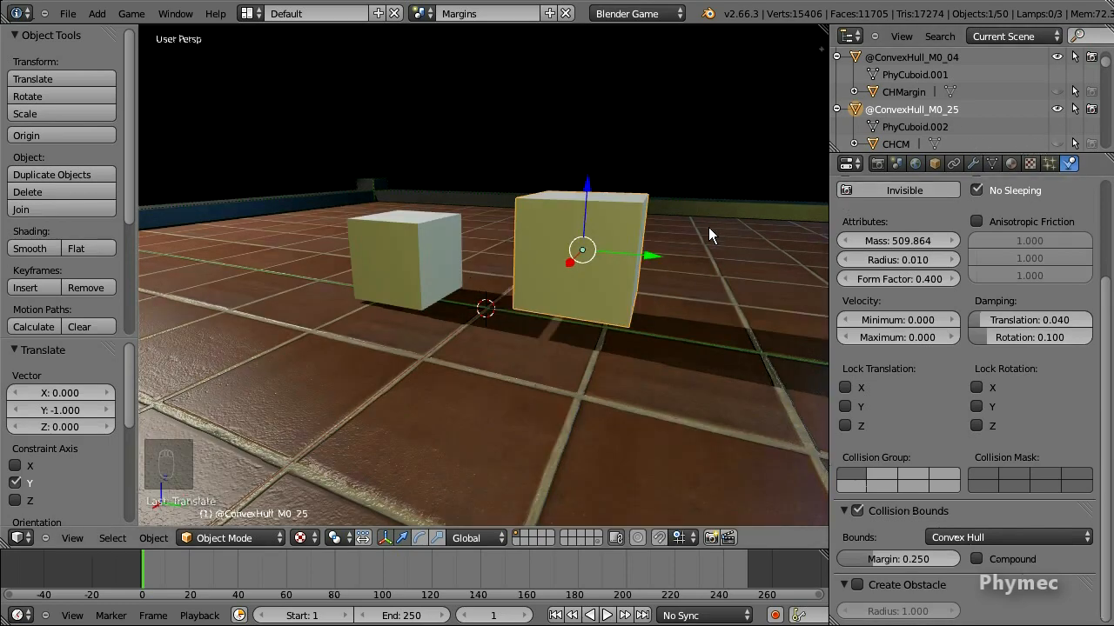
Step: Show the CHMargin mesh on the small cube and the CHCM mesh on the large cube, enabling CHCM for rendering
left_click(1057, 92)
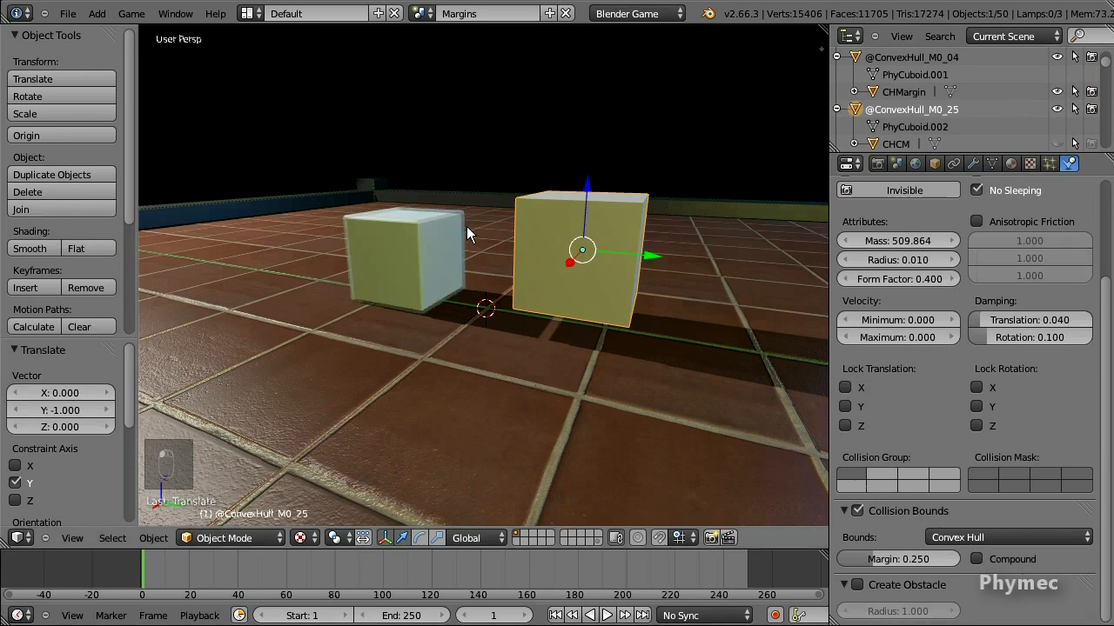
left_click(914, 56)
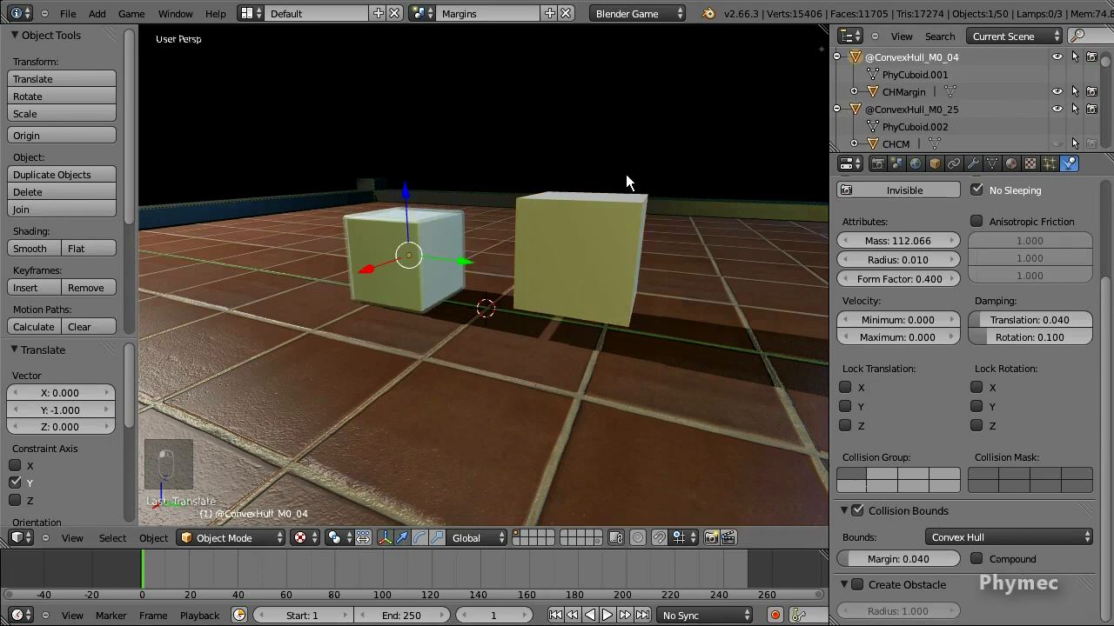
left_click(899, 144)
left_click(1057, 144)
left_click(1092, 143)
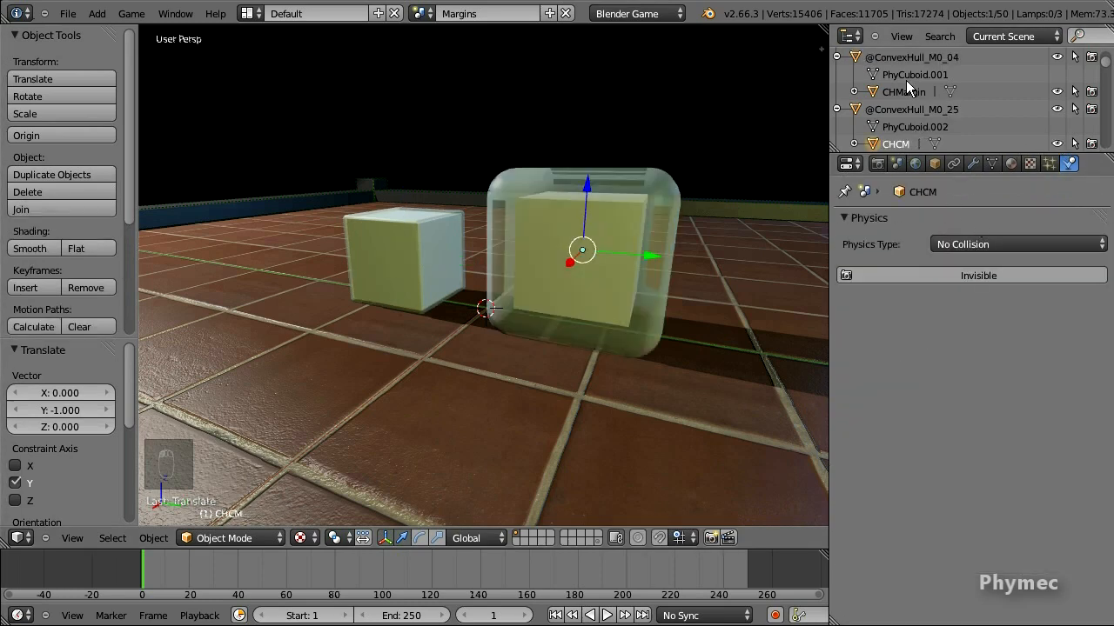
left_click(891, 58)
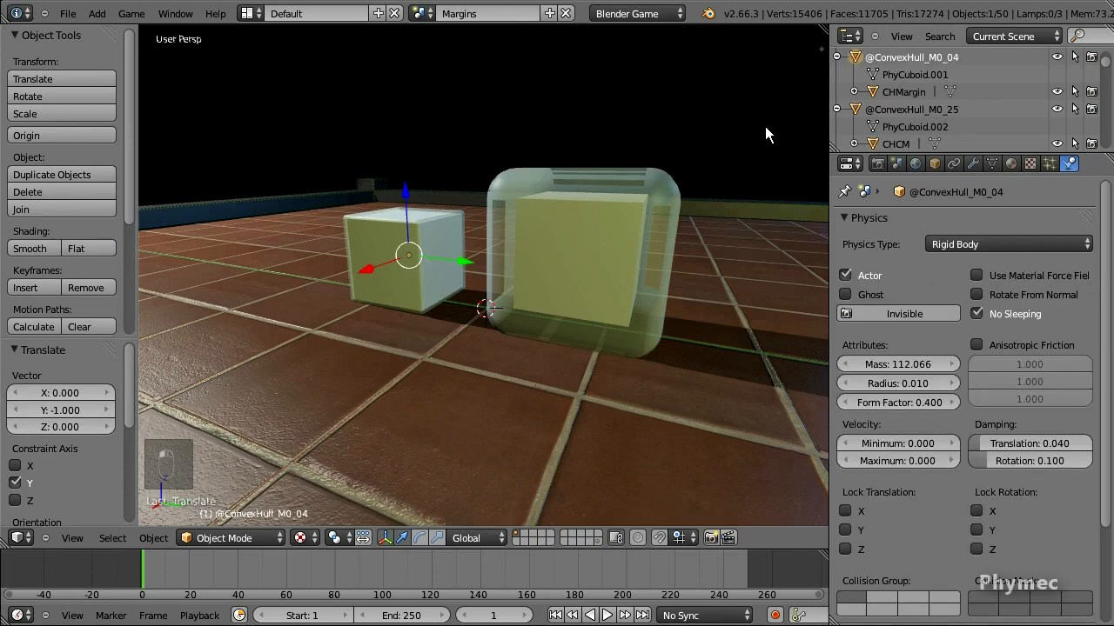
middle_click_drag(482, 245, 547, 195)
scroll(516, 250, "up", 1)
scroll(537, 241, "up", 1)
middle_click_drag(439, 269, 460, 263)
left_click_drag(459, 264, 533, 273)
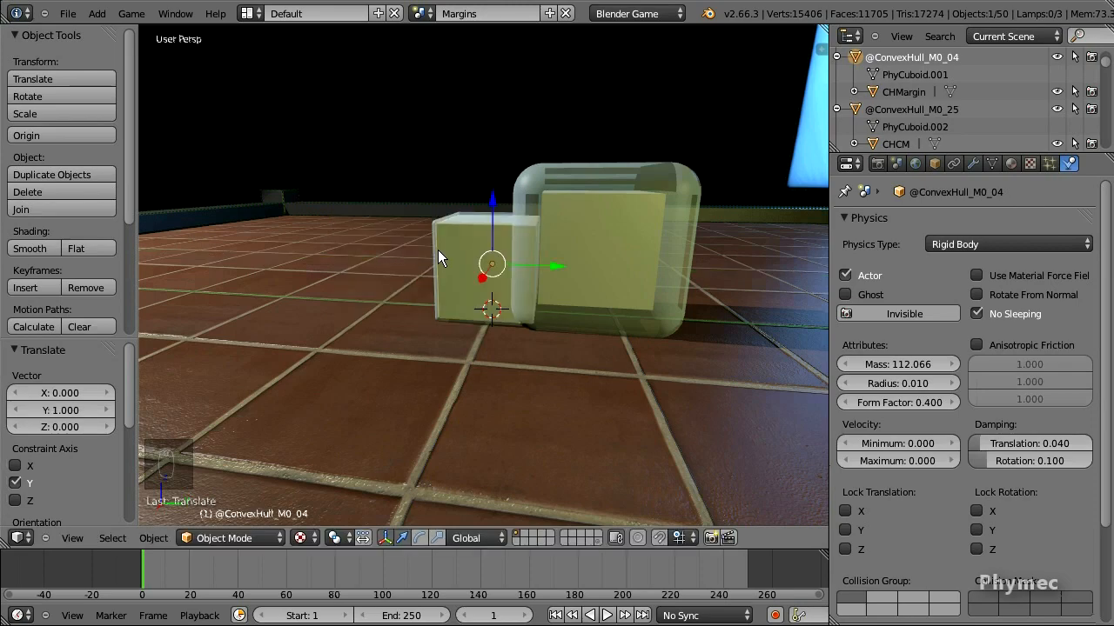
mouse_move(438, 250)
middle_mouse_down()
mouse_move(478, 270)
mouse_move(446, 259)
middle_mouse_up()
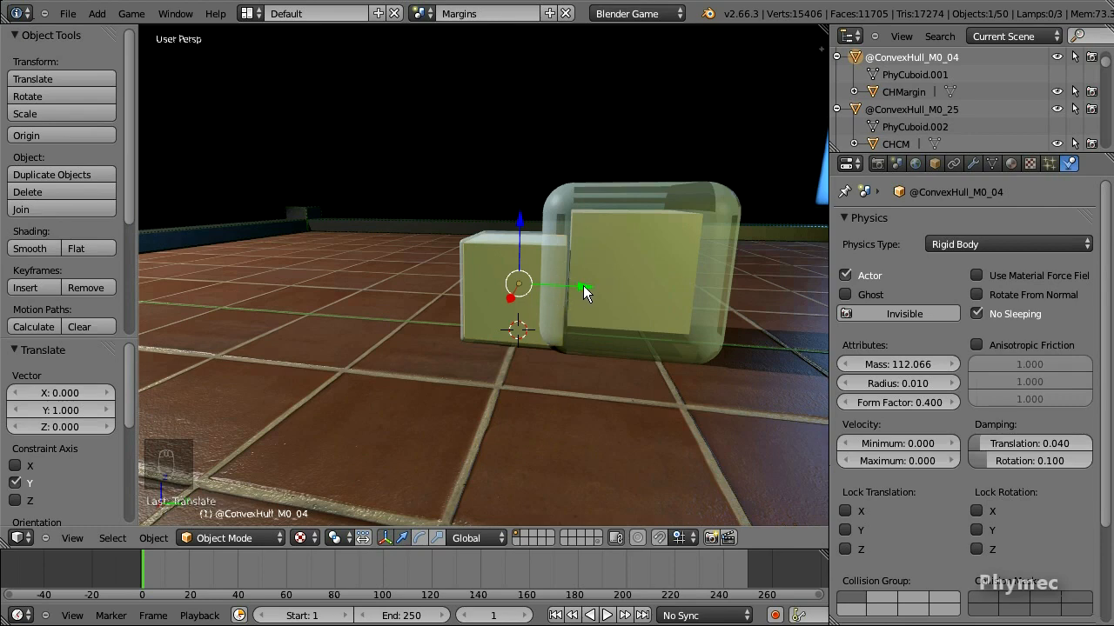
Step: Move the small cube another unit along Y into the large cube and return it by -2 units
left_click_drag(579, 286, 645, 292)
middle_click_drag(547, 288, 549, 327)
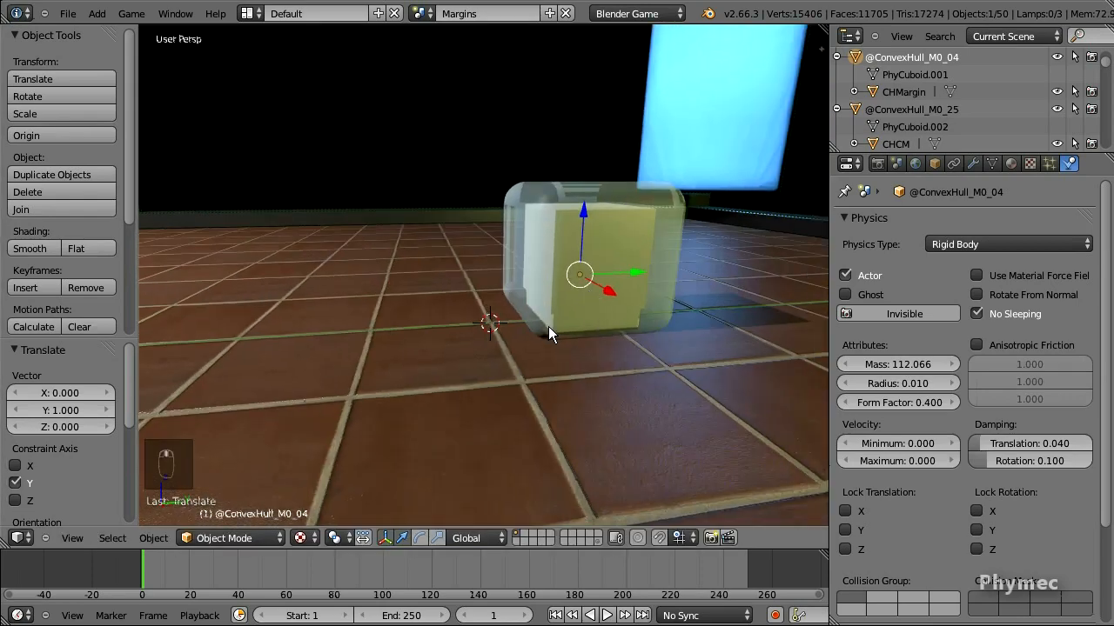
left_click_drag(638, 272, 442, 278)
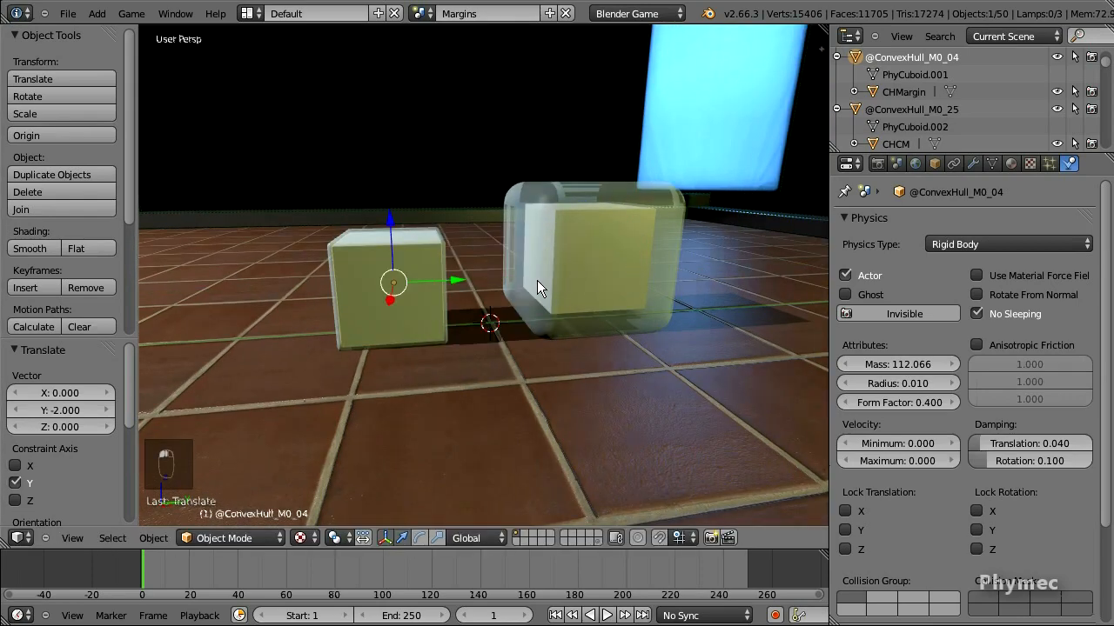
middle_click_drag(539, 290, 492, 281)
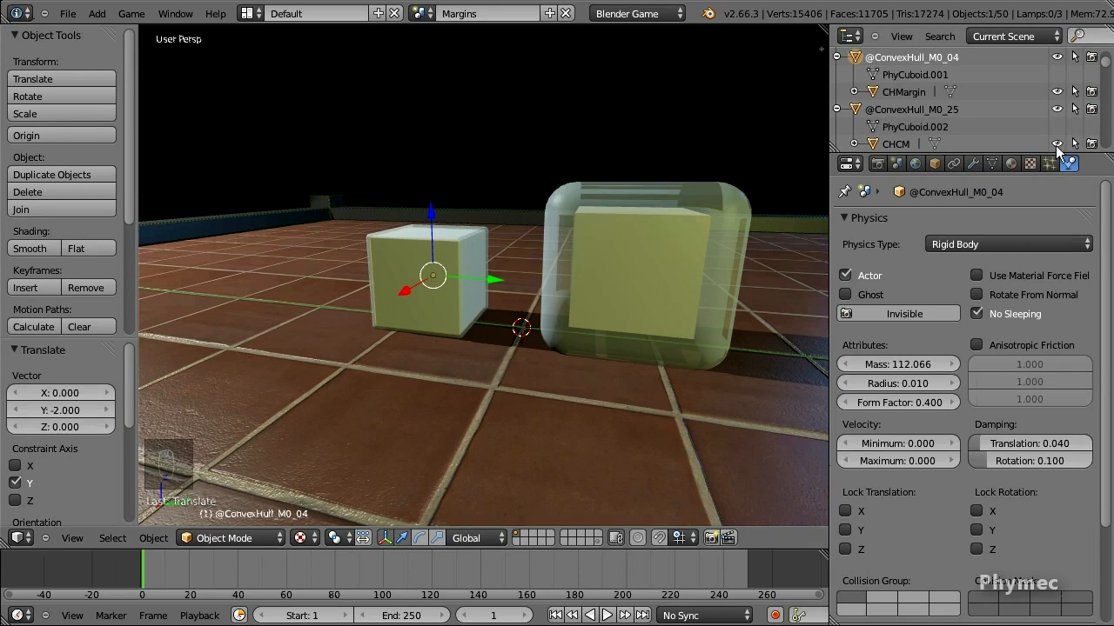
Step: Hide both margin meshes and move the small cube 2 units along Y into the large cube and back by -2
left_click(1057, 144)
left_click(1057, 91)
left_click_drag(499, 275, 561, 287)
middle_click_drag(561, 287, 567, 287)
left_click_drag(568, 287, 645, 287)
middle_click_drag(646, 286, 609, 270)
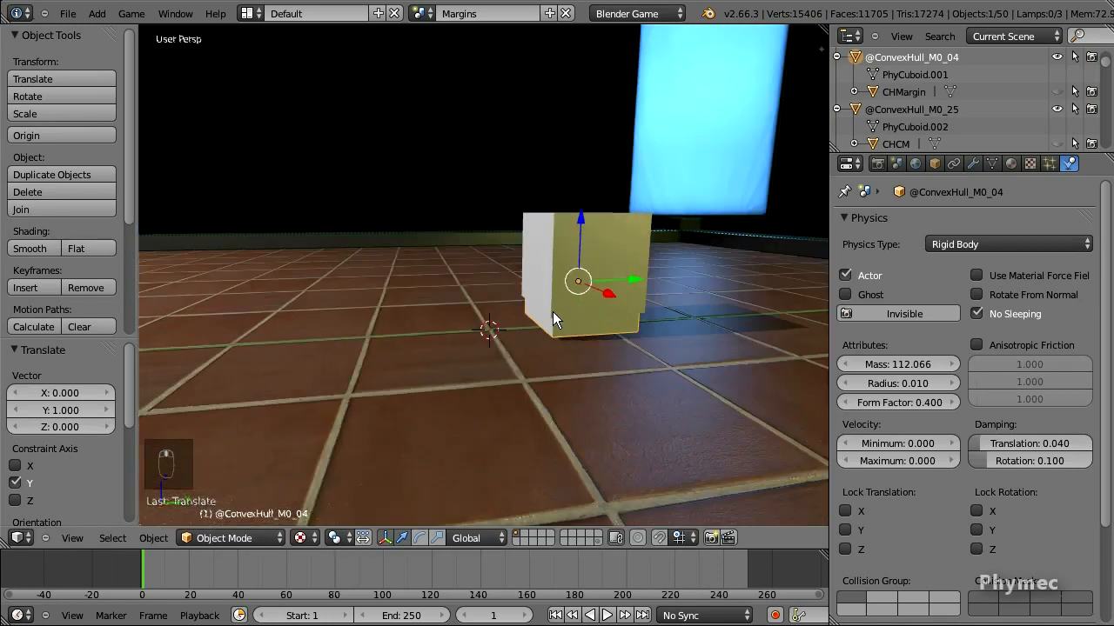
middle_click_drag(553, 311, 584, 304)
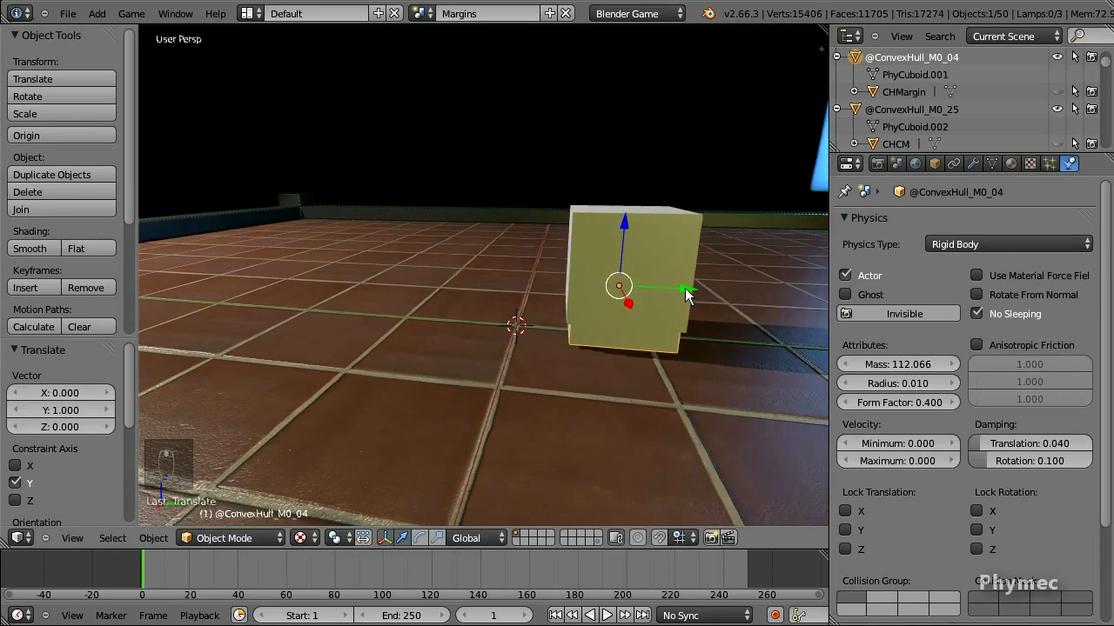
key("shift+d")
key("y")
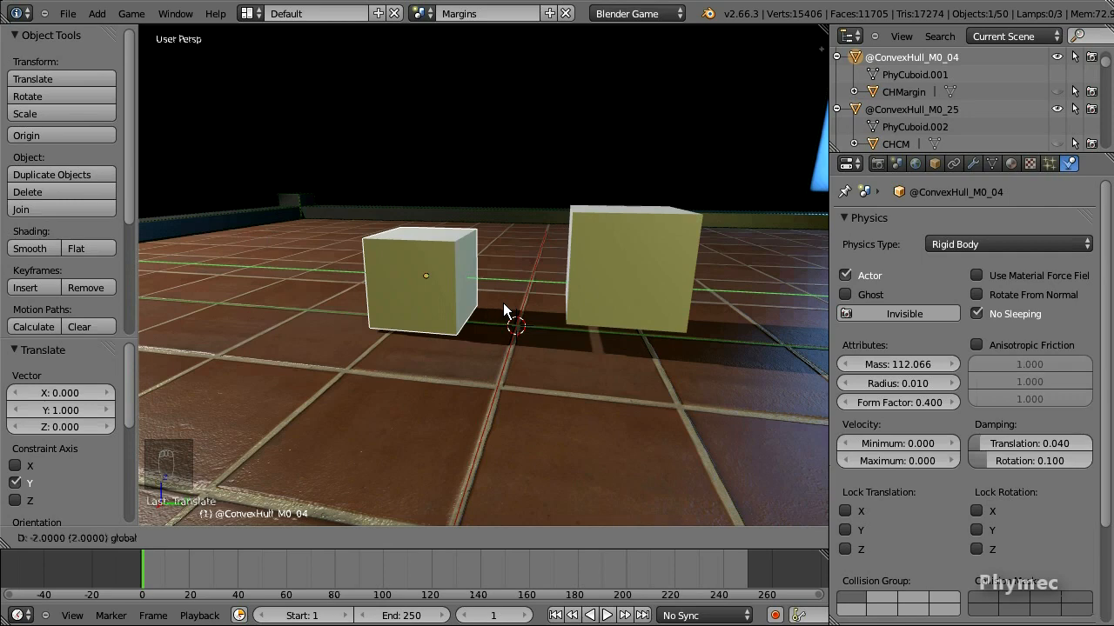
left_click(502, 302)
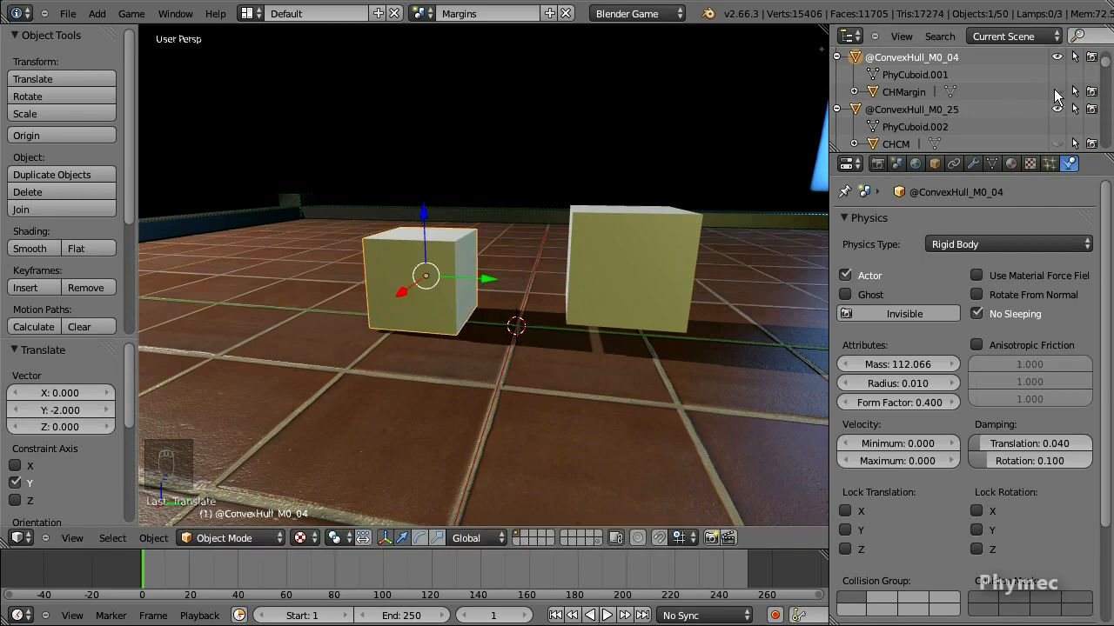
Step: Show the CHMargin mesh and move the small cube 1 unit along Y toward the large cube and back by -1
left_click(1055, 92)
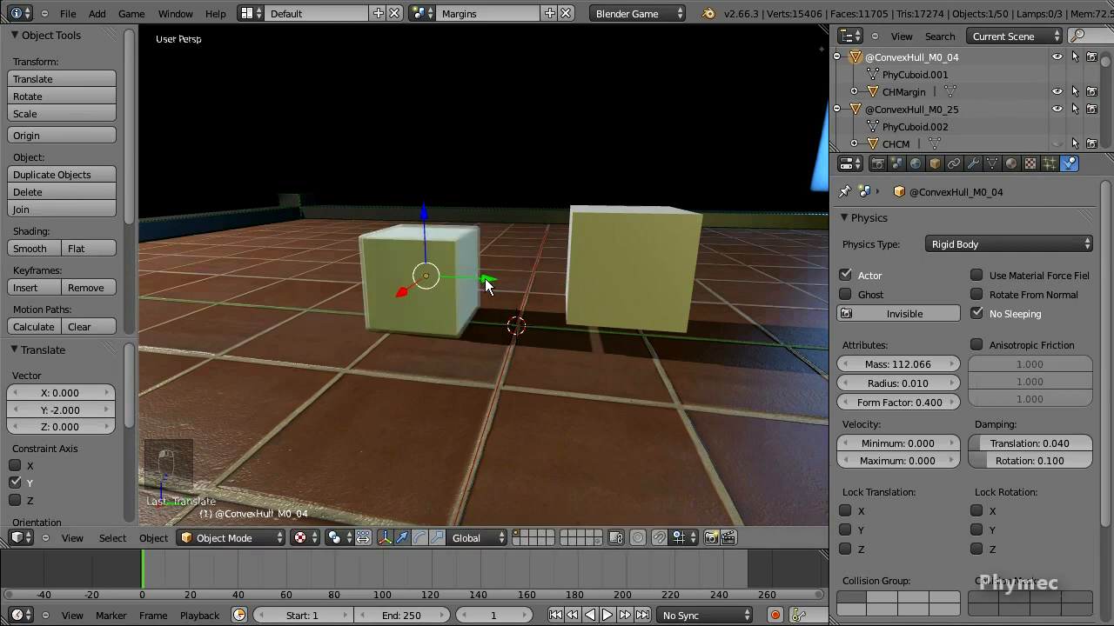
left_click_drag(488, 287, 606, 288)
middle_click_drag(606, 288, 580, 246)
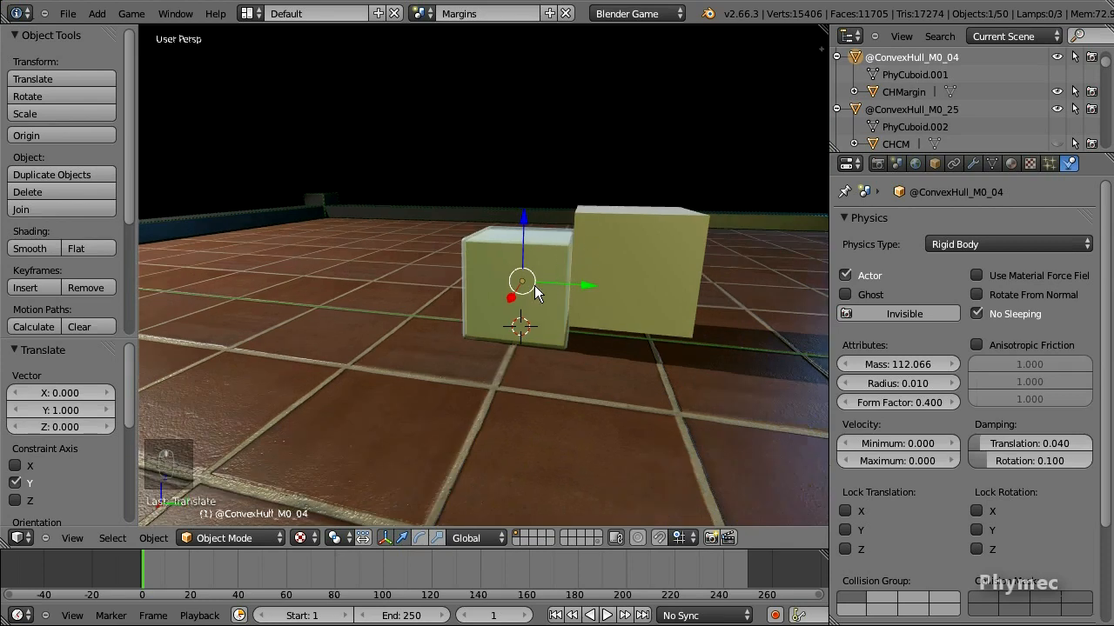
middle_click_drag(535, 286, 547, 287)
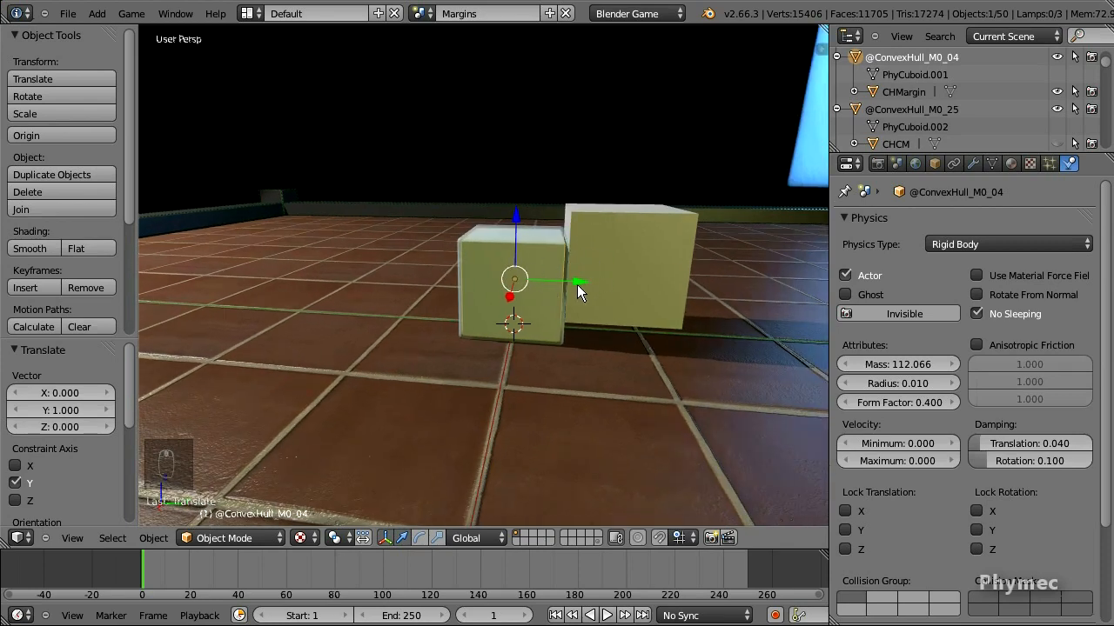
left_click_drag(576, 285, 510, 283)
middle_click_drag(509, 283, 556, 231)
right_click(565, 263)
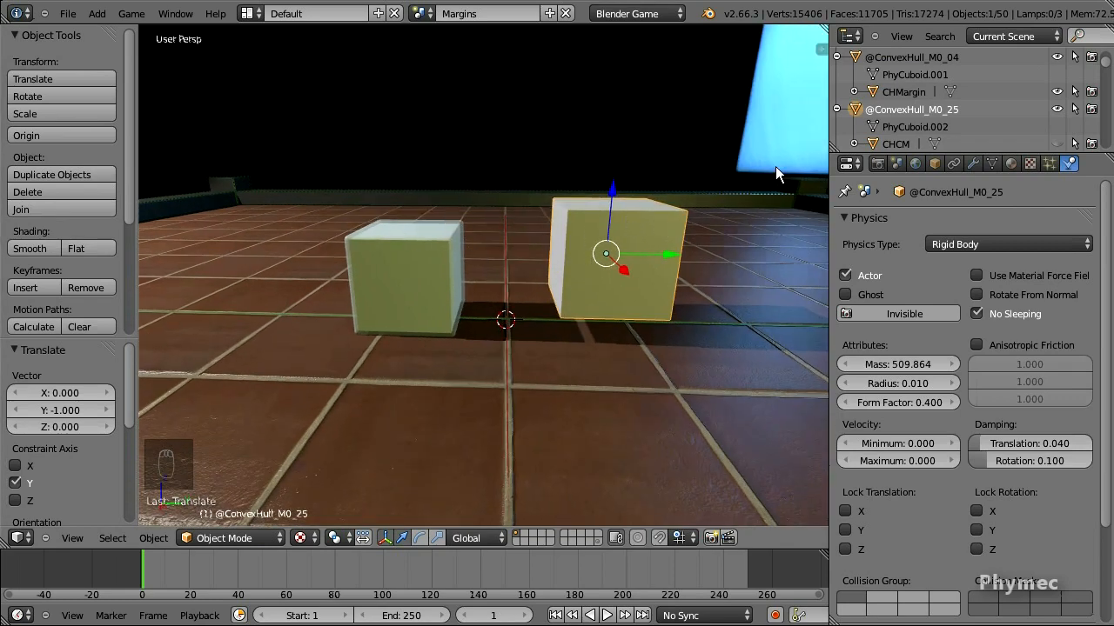
left_click(914, 55)
middle_click_drag(781, 165, 654, 215)
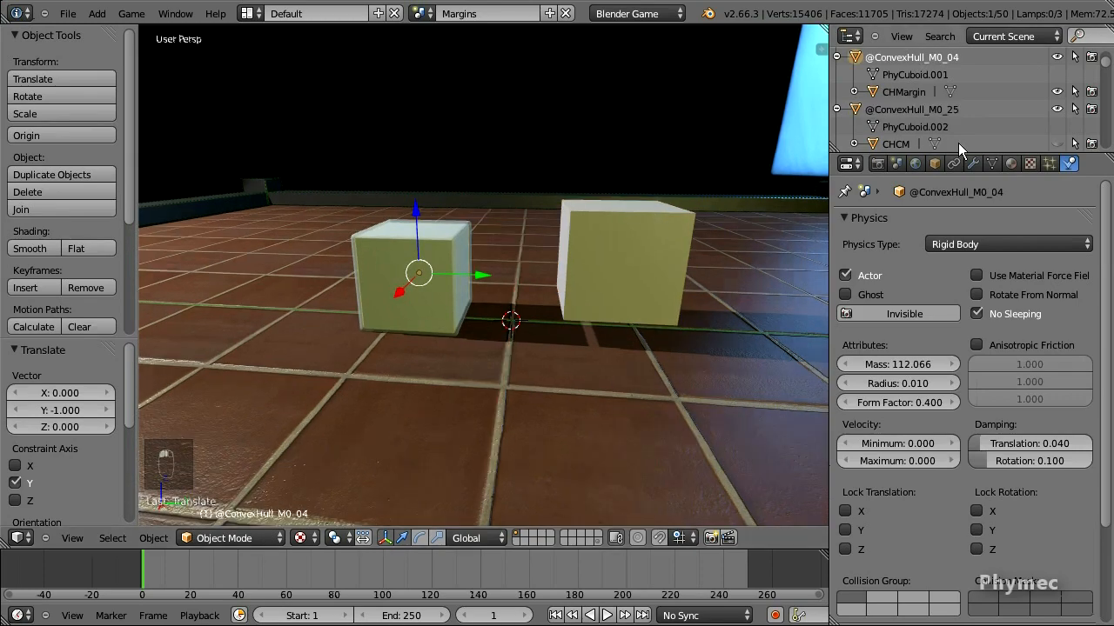
left_click(1057, 144)
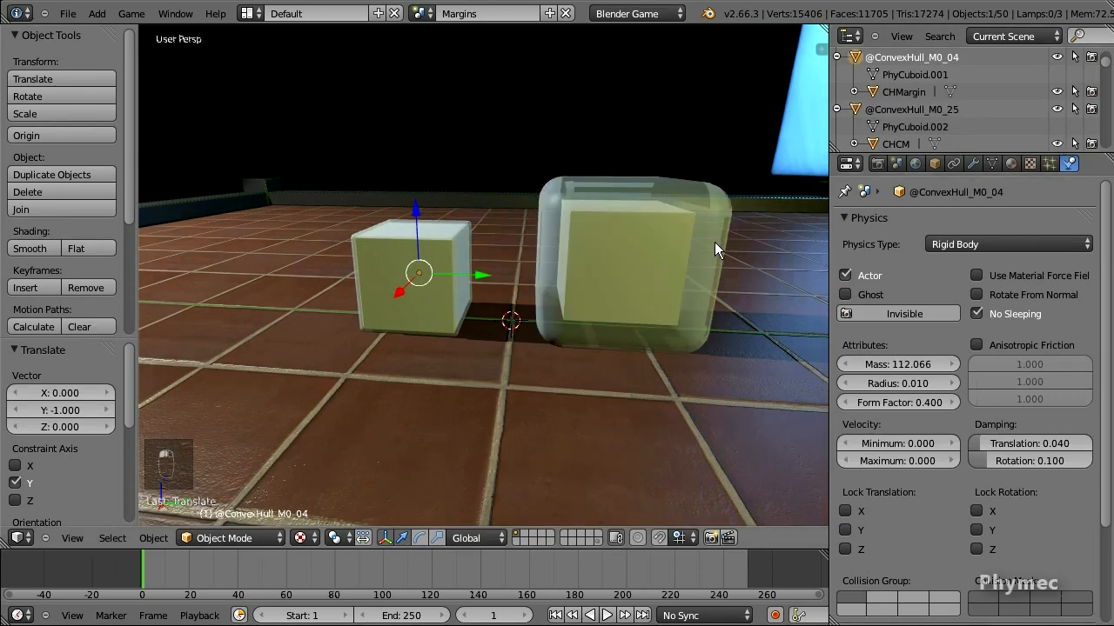
middle_click_drag(715, 242, 602, 242)
scroll(602, 242, "down", 1)
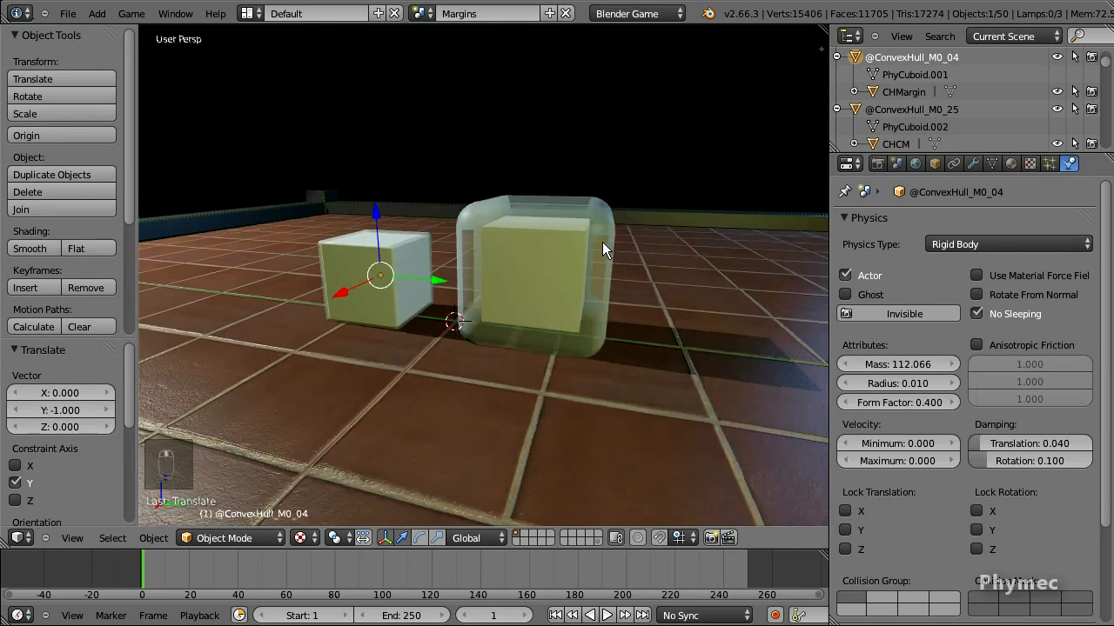
Step: Run the game with both margin meshes shown and throw the two cubes around before stopping it
key("p")
left_click_drag(483, 275, 522, 241)
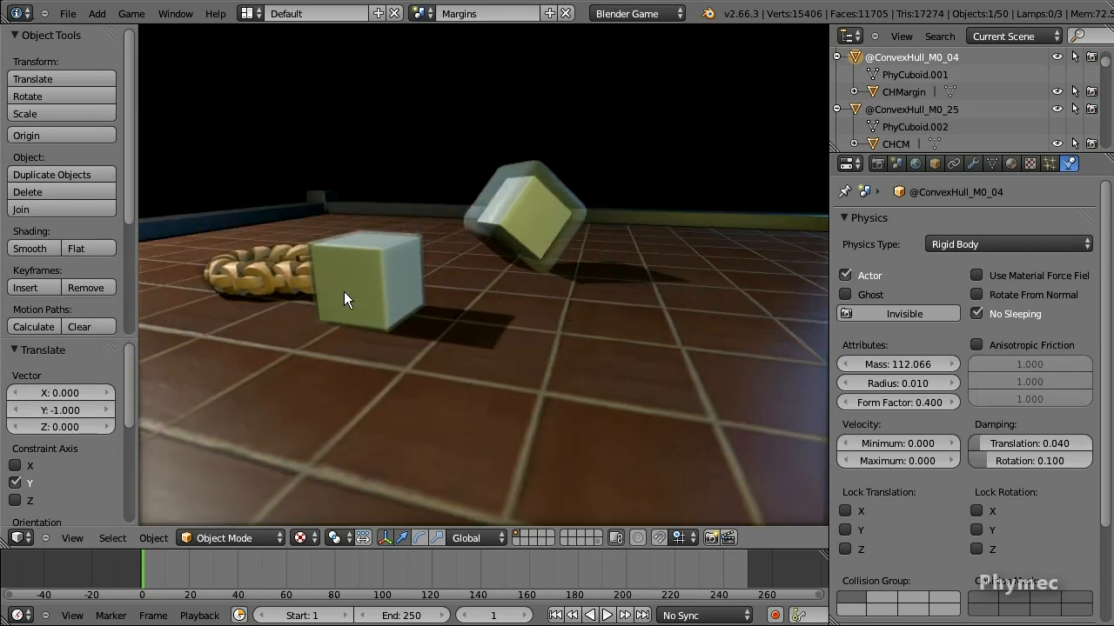
left_click_drag(348, 300, 574, 330)
key("Escape")
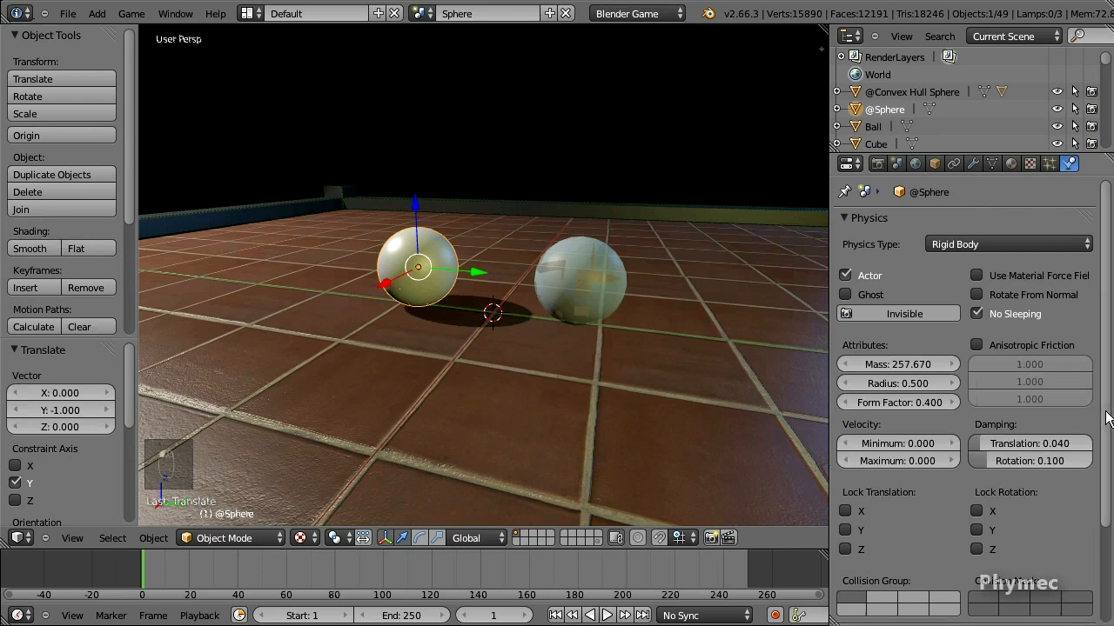
scroll(1108, 418, "down", 3)
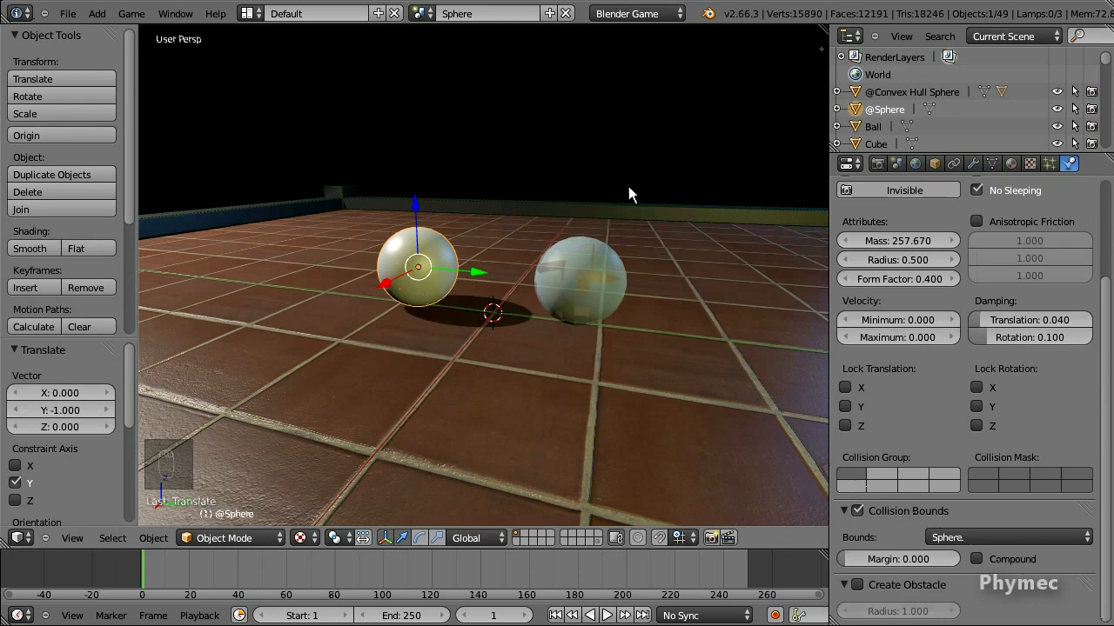
left_click(911, 92)
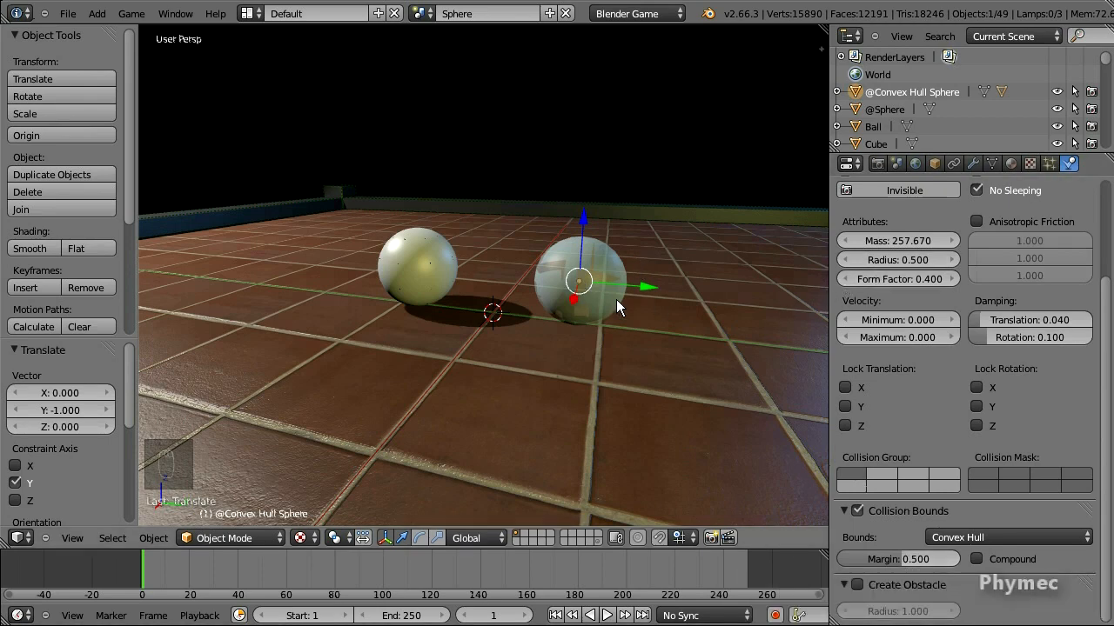
key("p")
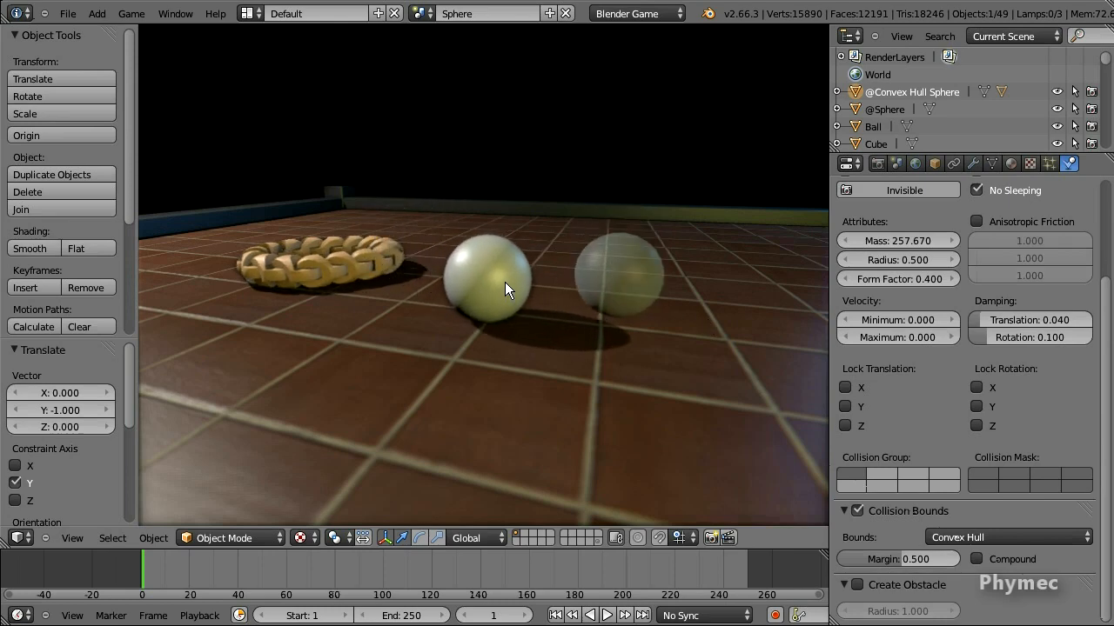
key("Escape")
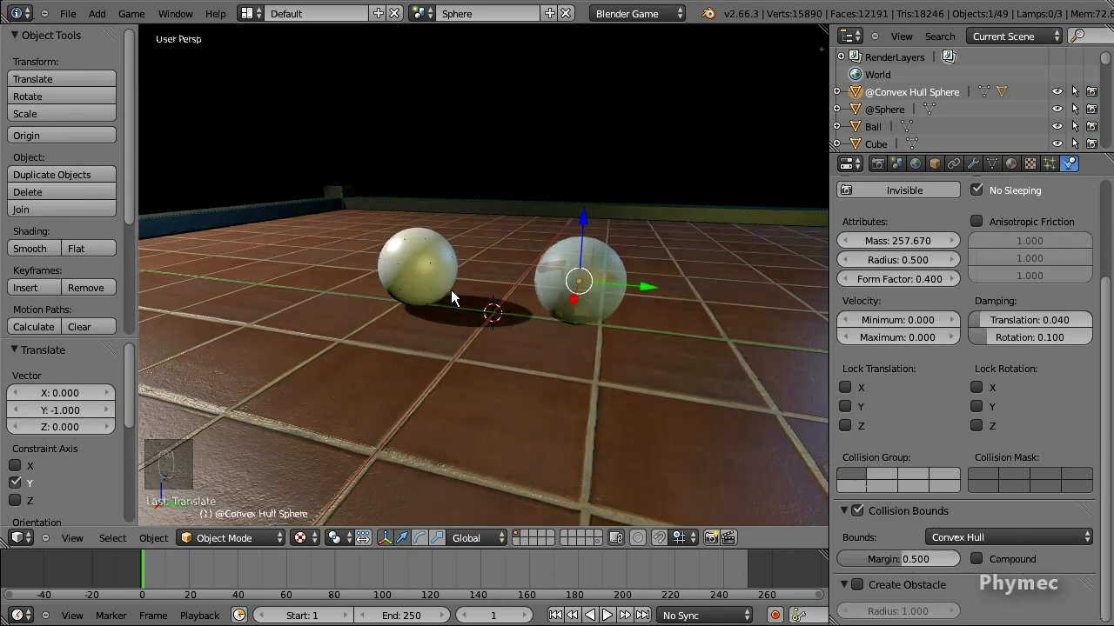
left_click(887, 109)
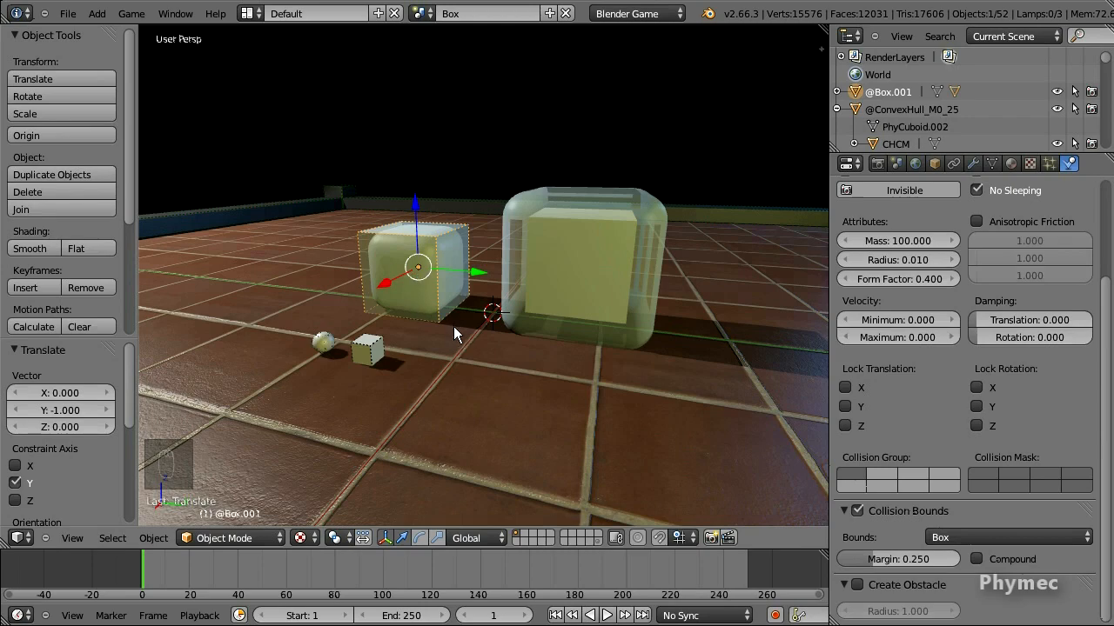
mouse_move(453, 327)
middle_mouse_down()
mouse_move(486, 313)
mouse_move(463, 315)
middle_mouse_up()
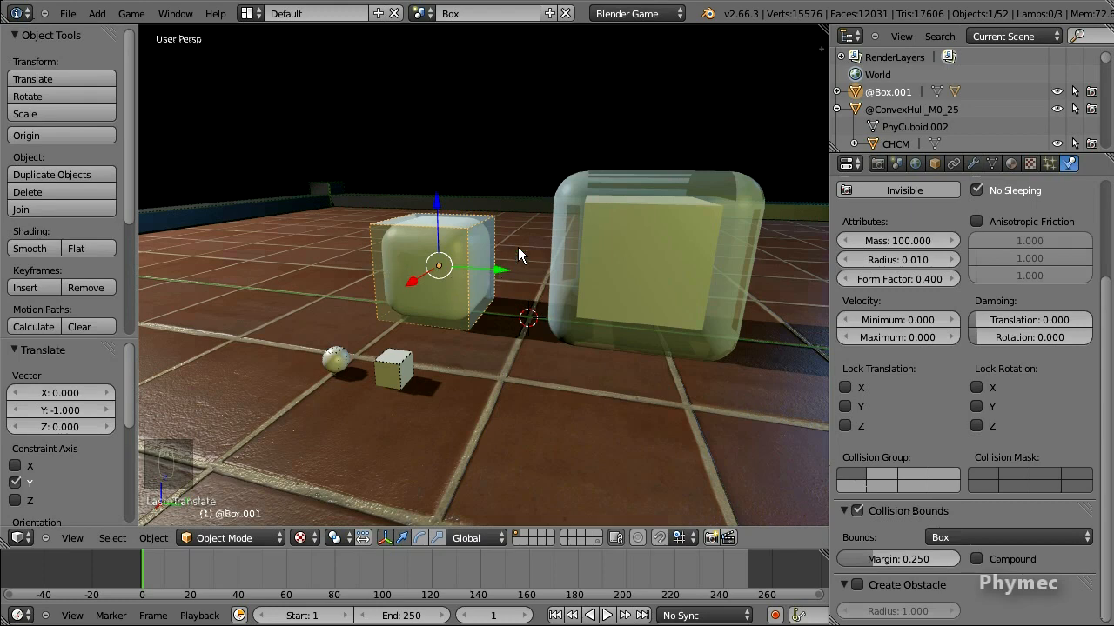
left_click(927, 109)
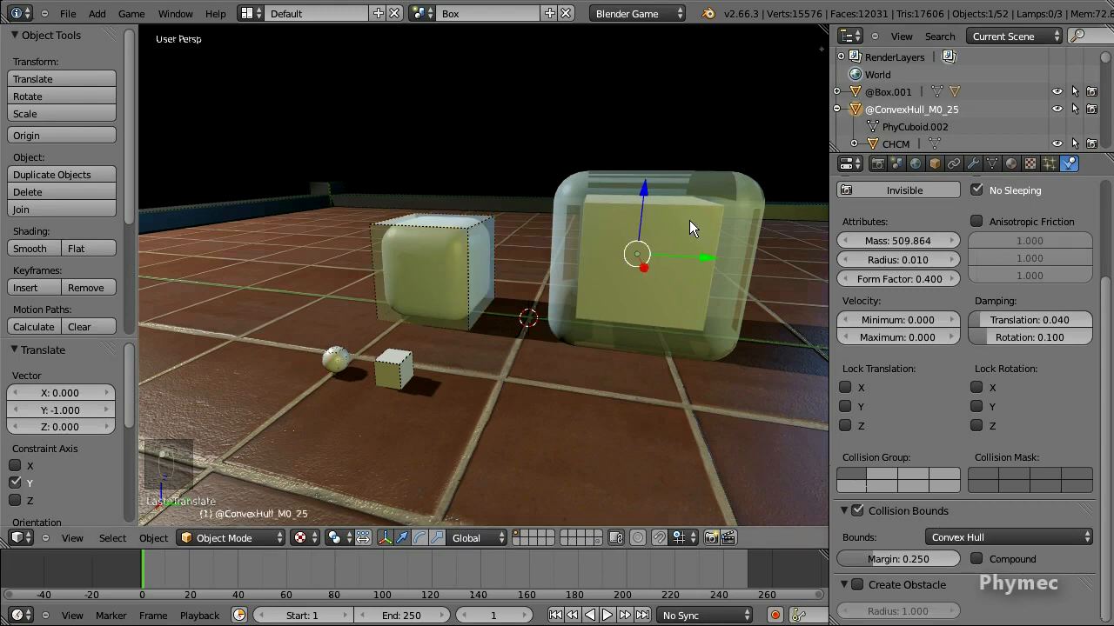
key("Tab")
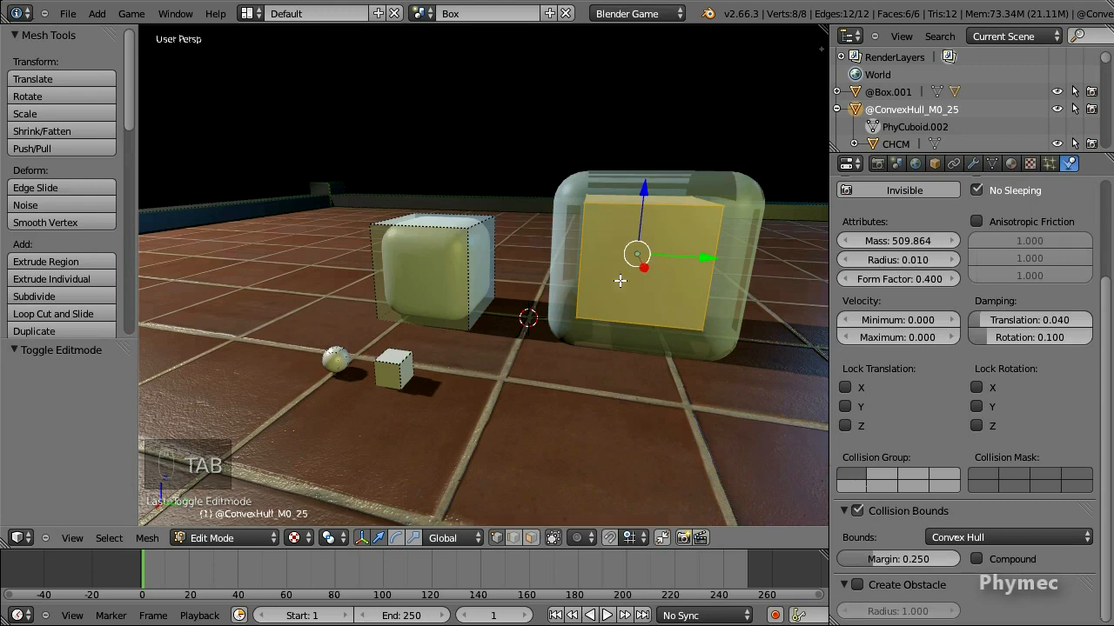
key("Tab")
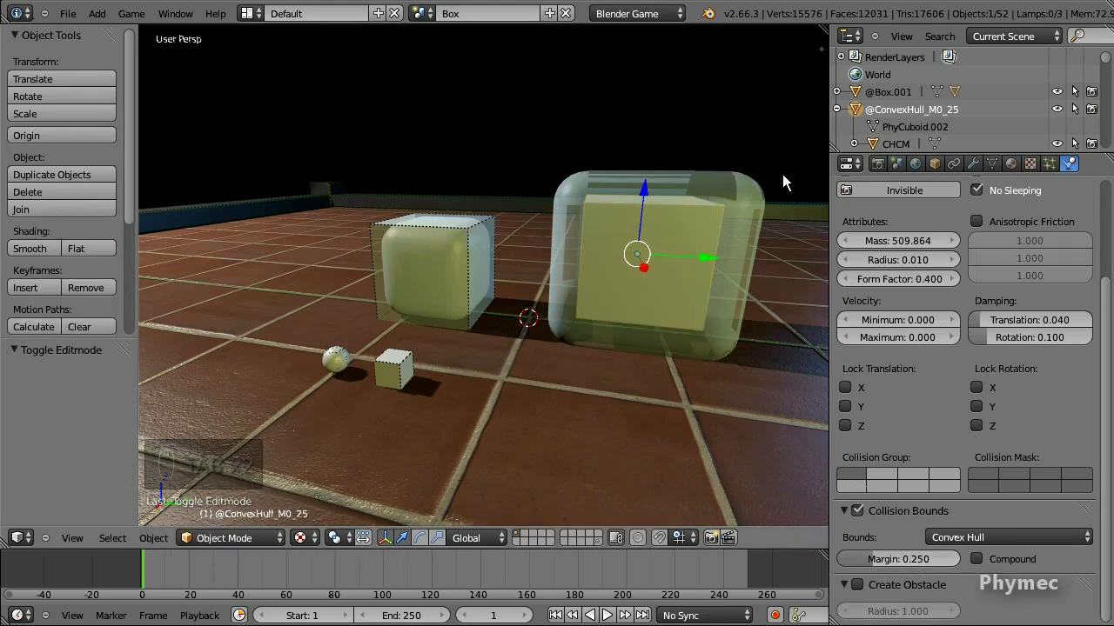
left_click(891, 90)
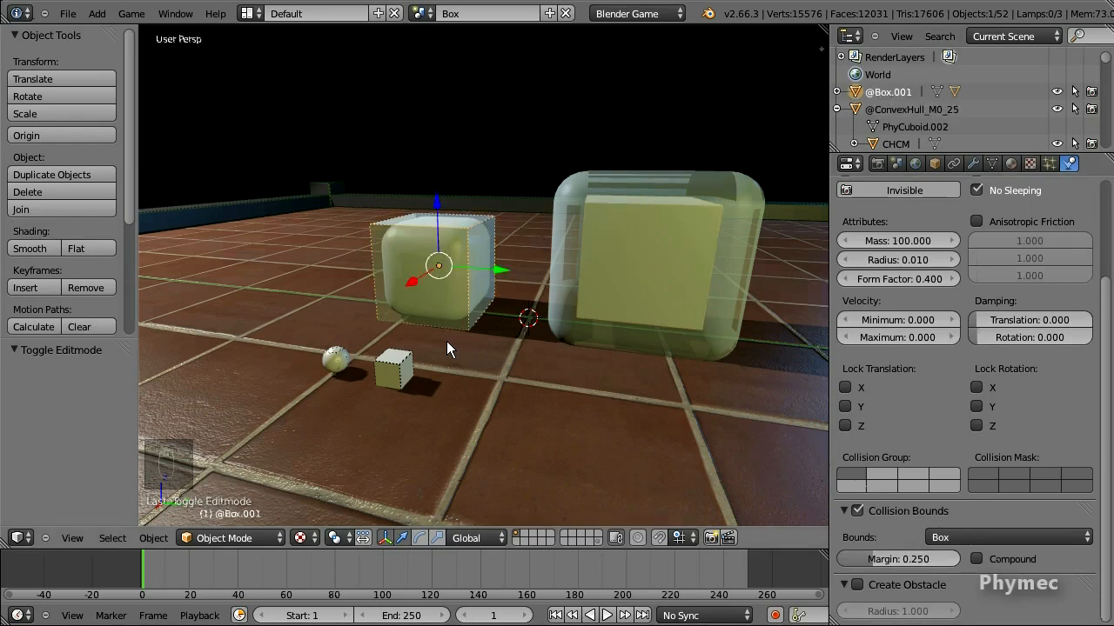
middle_click_drag(414, 338, 468, 261)
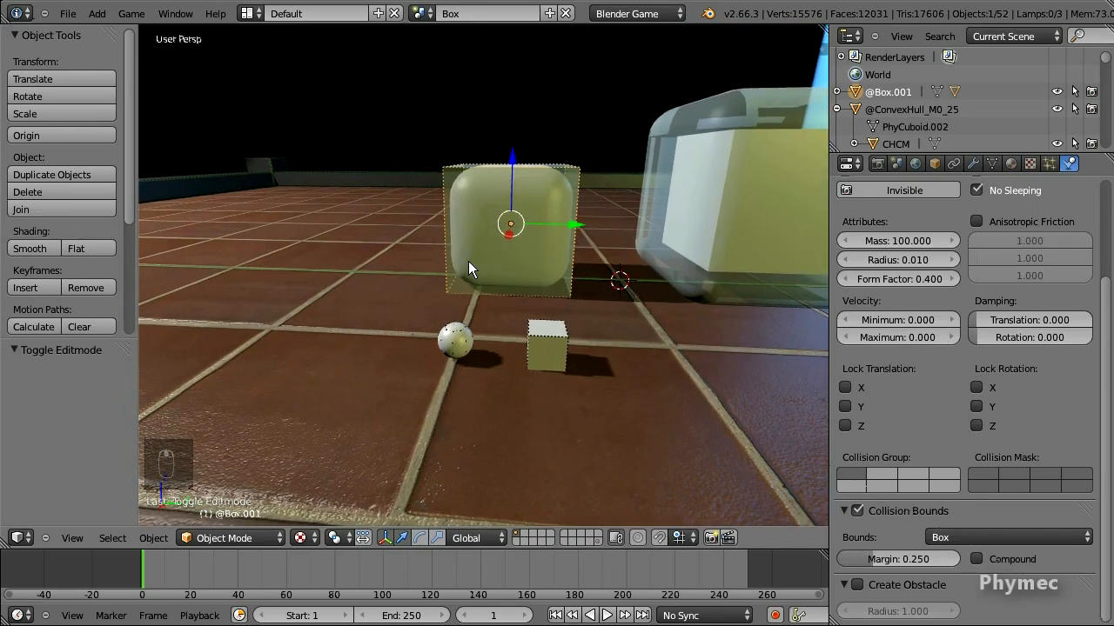
Step: Run the game, set the small cube and ball on top of the box-bounds cube, and drag both large cubes around before stopping
key("p")
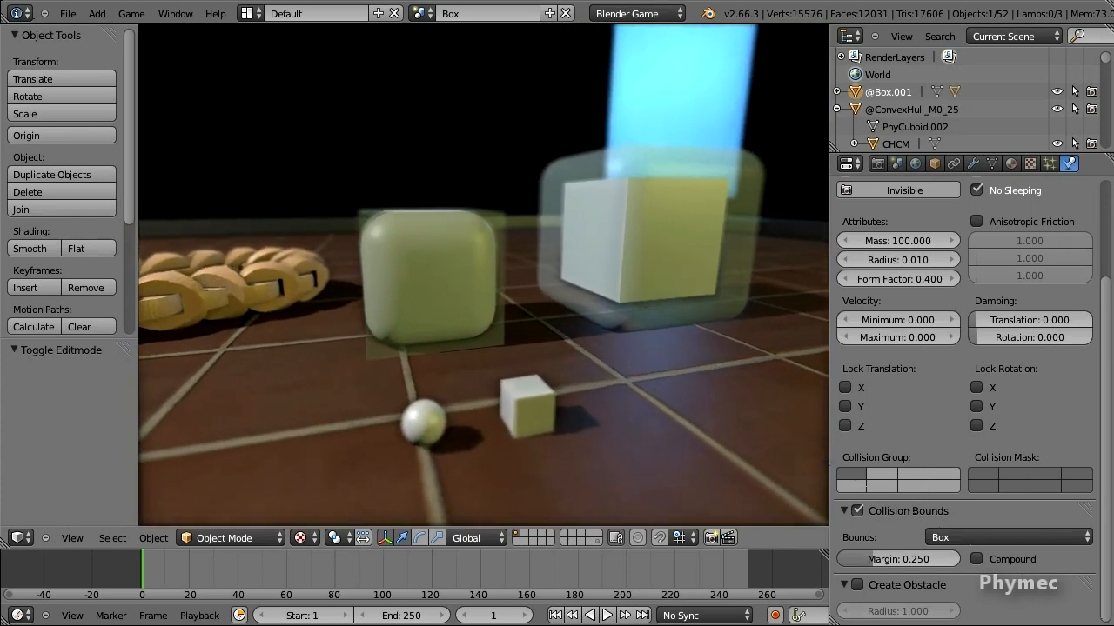
left_click_drag(552, 360, 468, 192)
left_click_drag(452, 497, 459, 204)
middle_click_drag(557, 236, 482, 275)
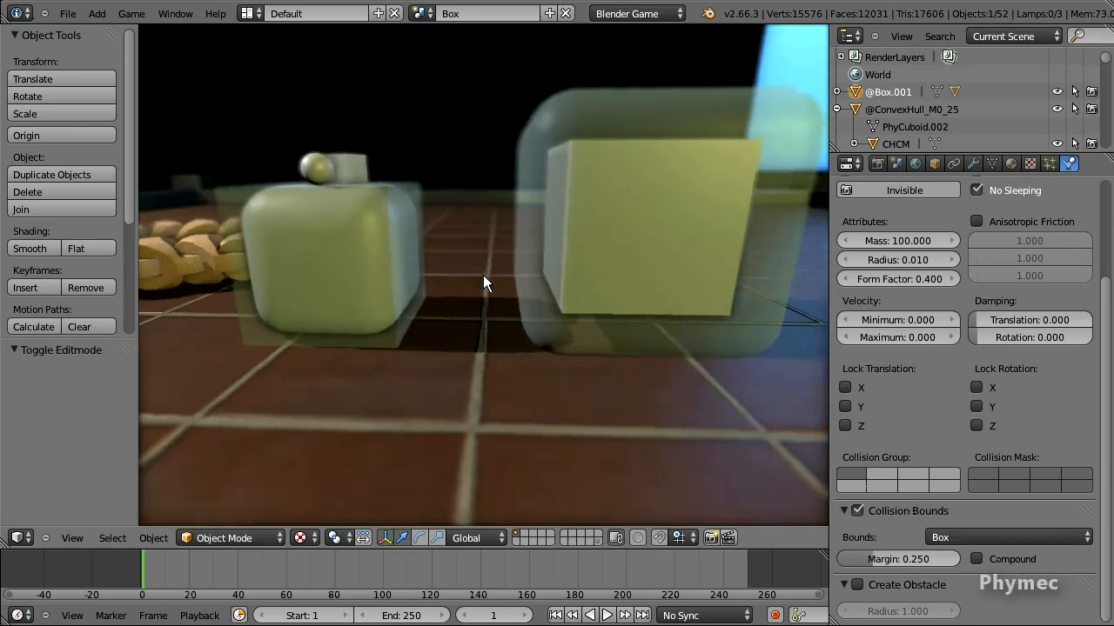
scroll(485, 272, "down", 4)
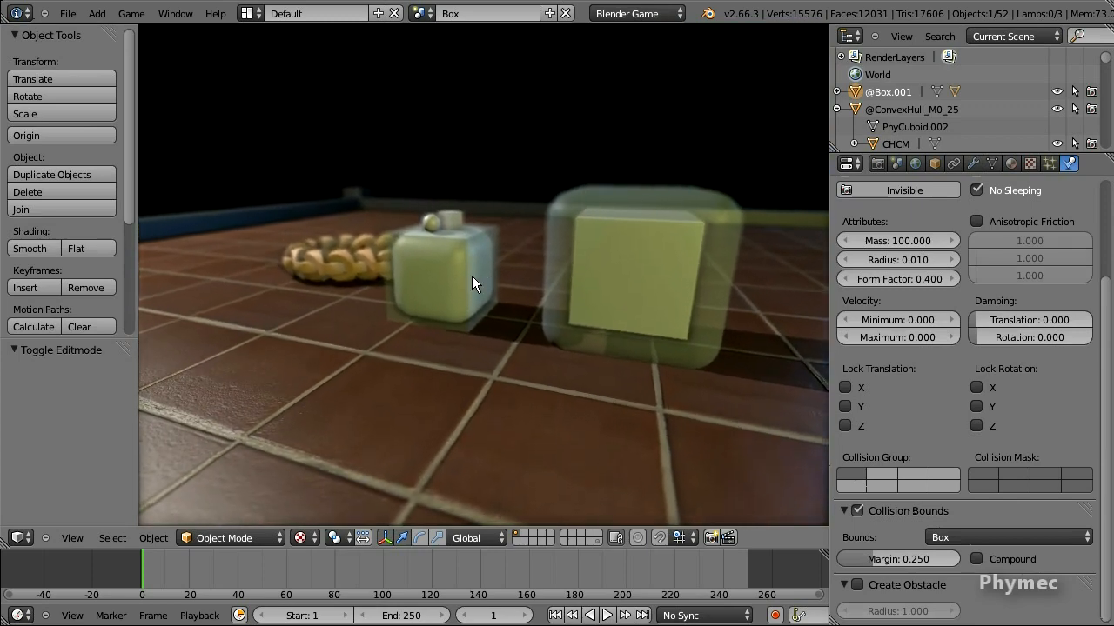
left_click_drag(472, 276, 409, 269)
left_click_drag(671, 277, 559, 280)
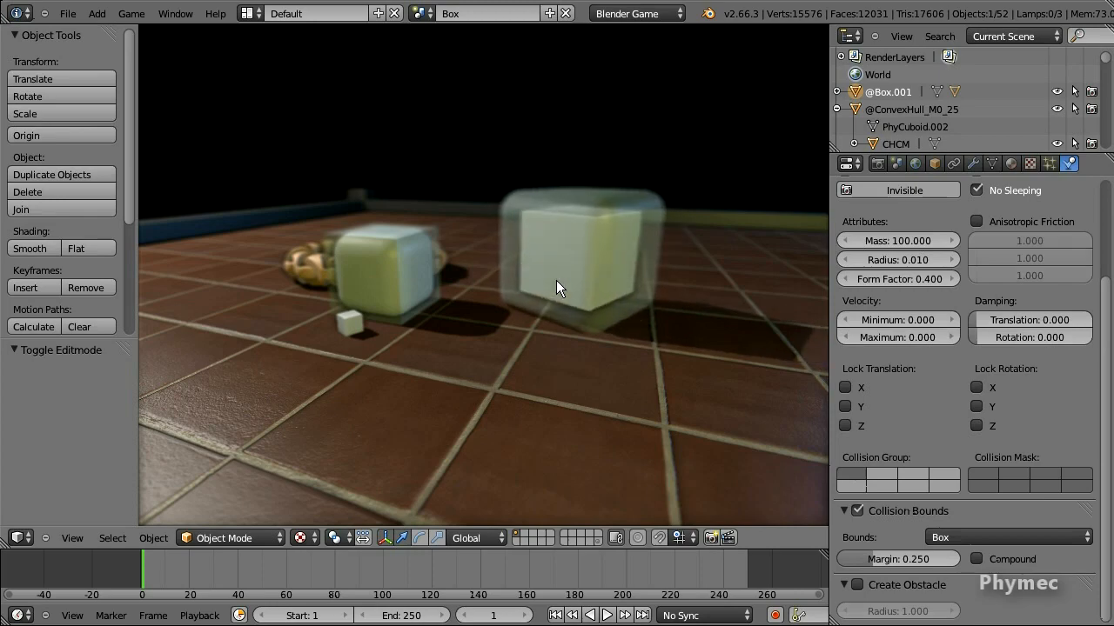
key("Escape")
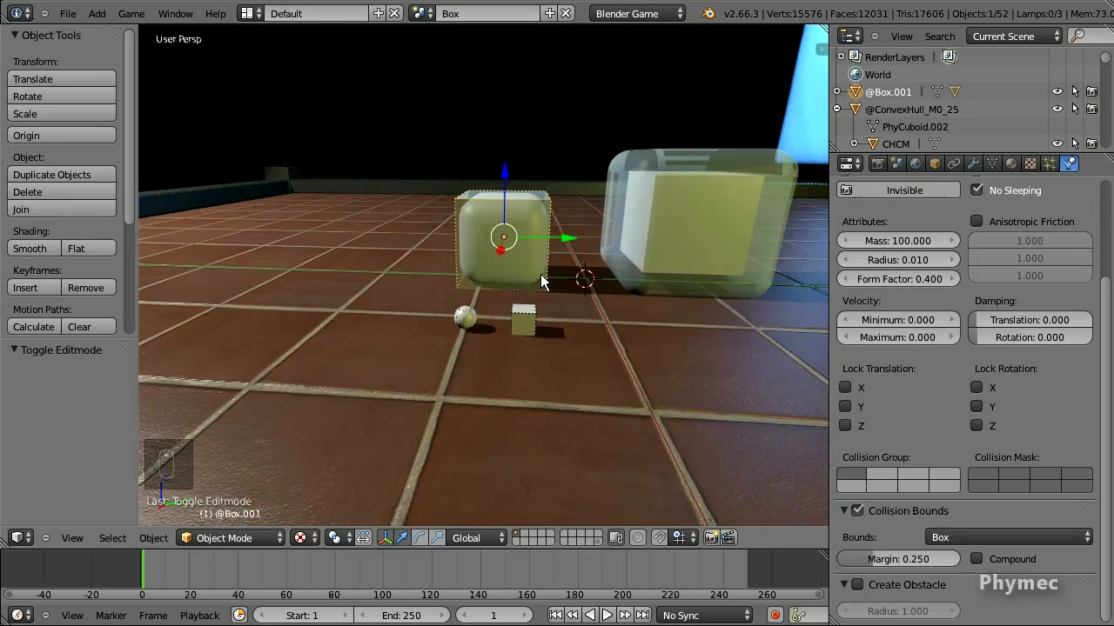
middle_click_drag(540, 274, 393, 290)
scroll(393, 290, "up", 1)
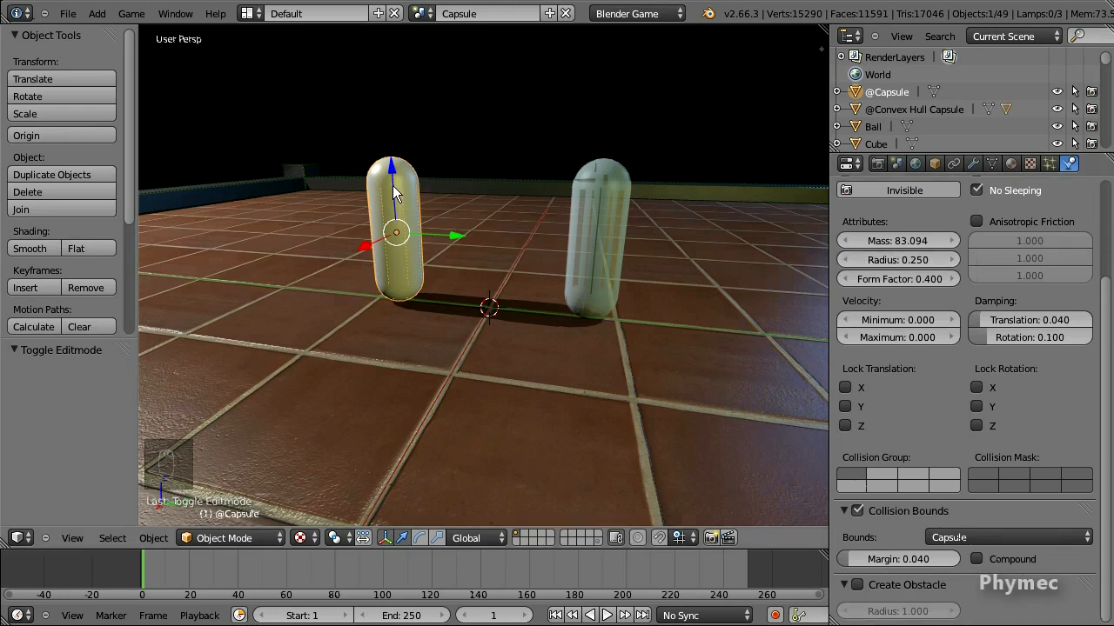
left_click(911, 117)
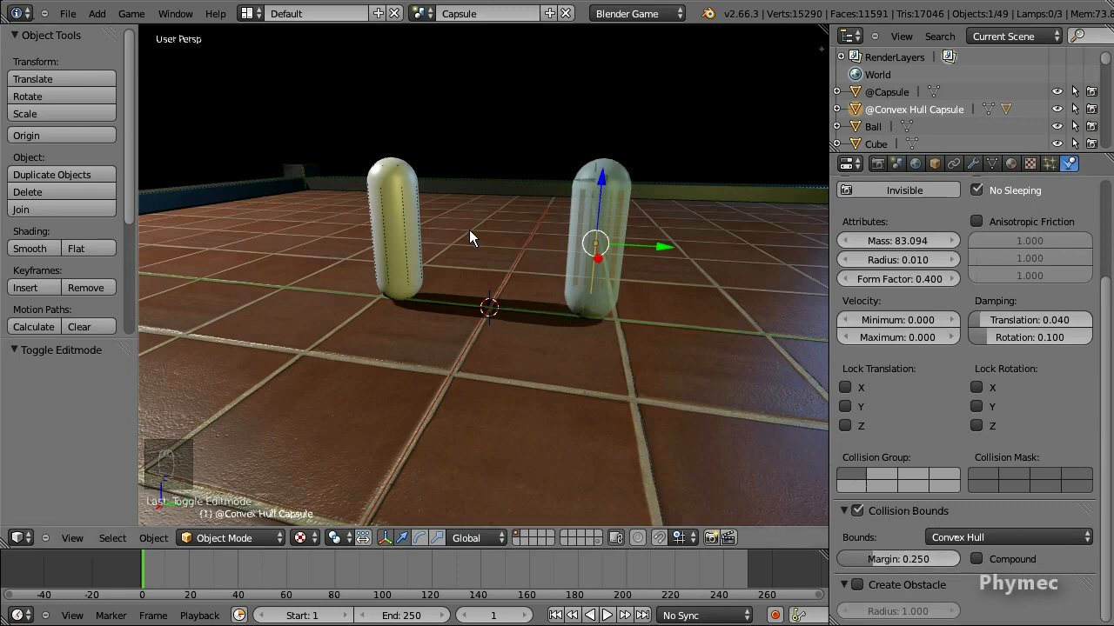
key("p")
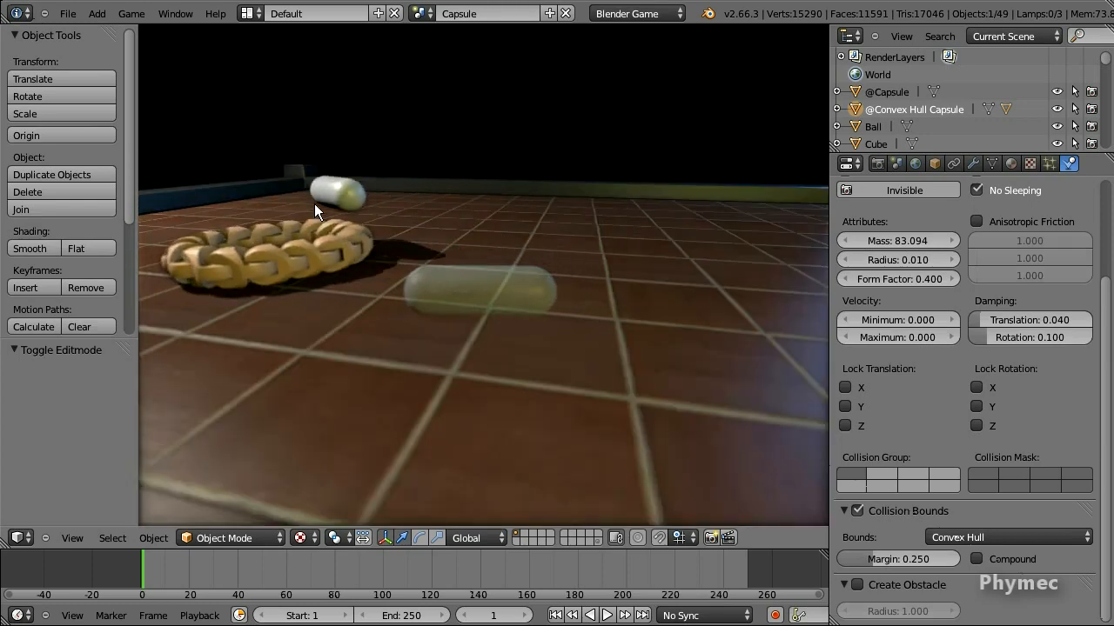
left_click_drag(342, 209, 514, 329)
key("Escape")
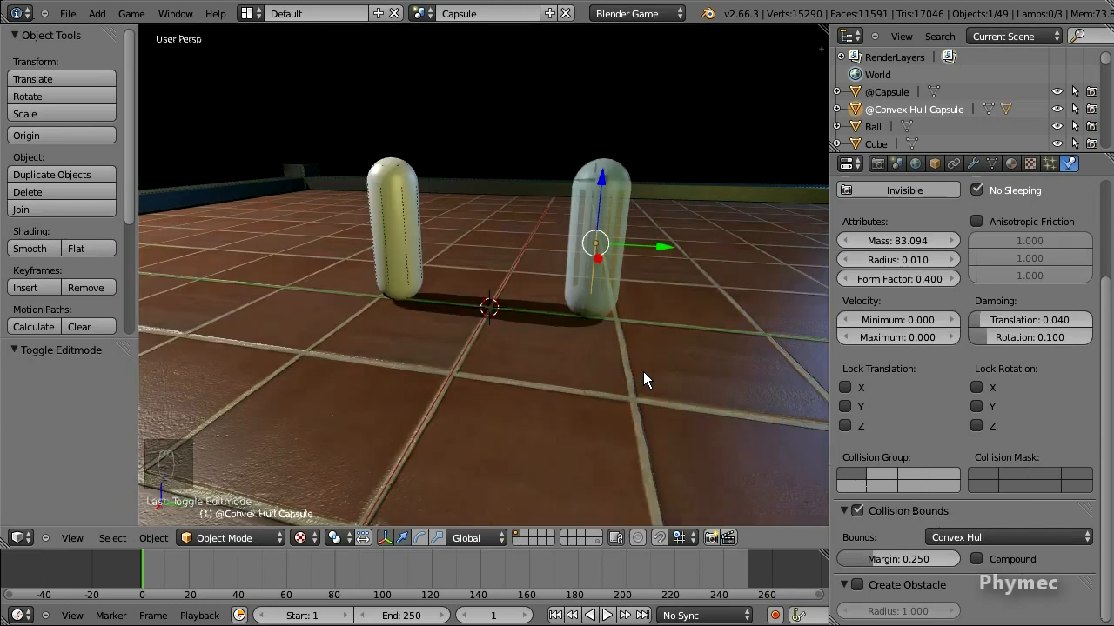
left_click(889, 94)
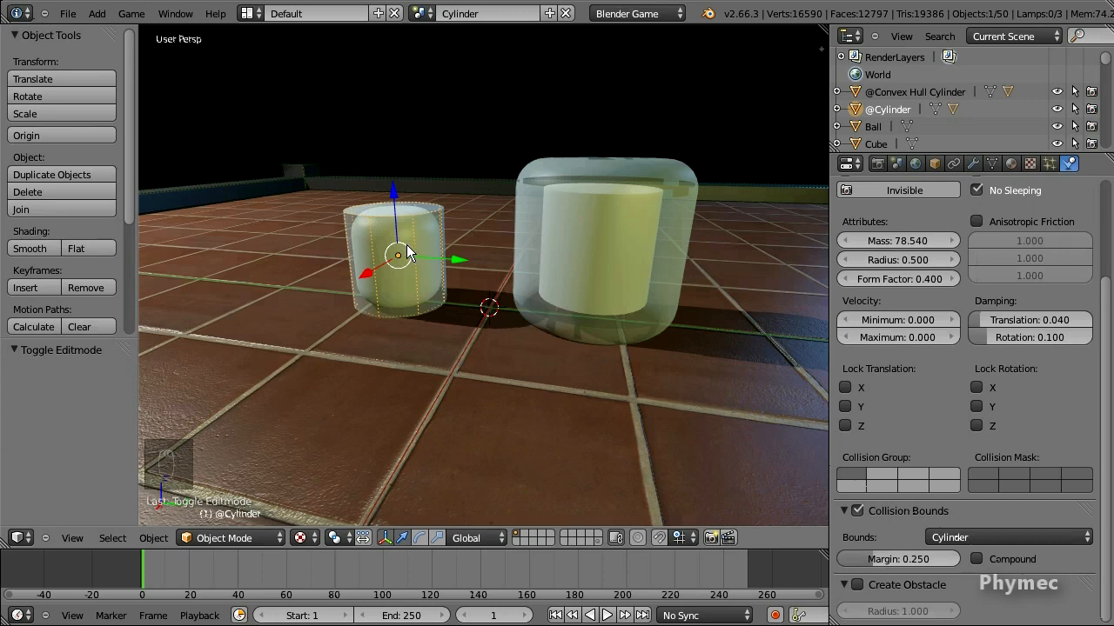
left_click(907, 91)
key("Tab")
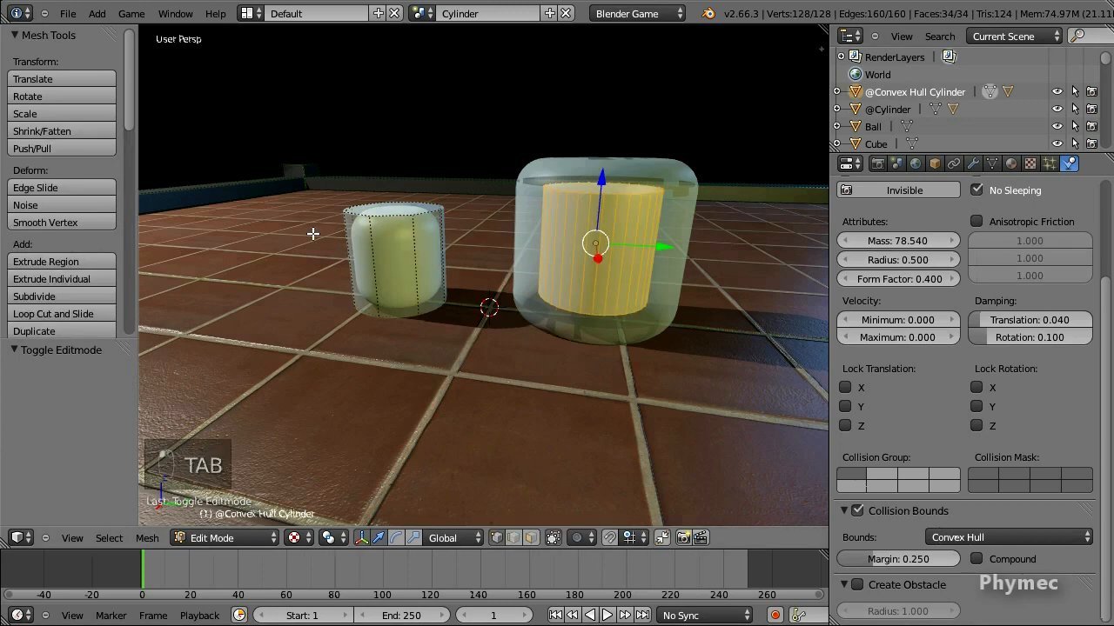
key("Tab")
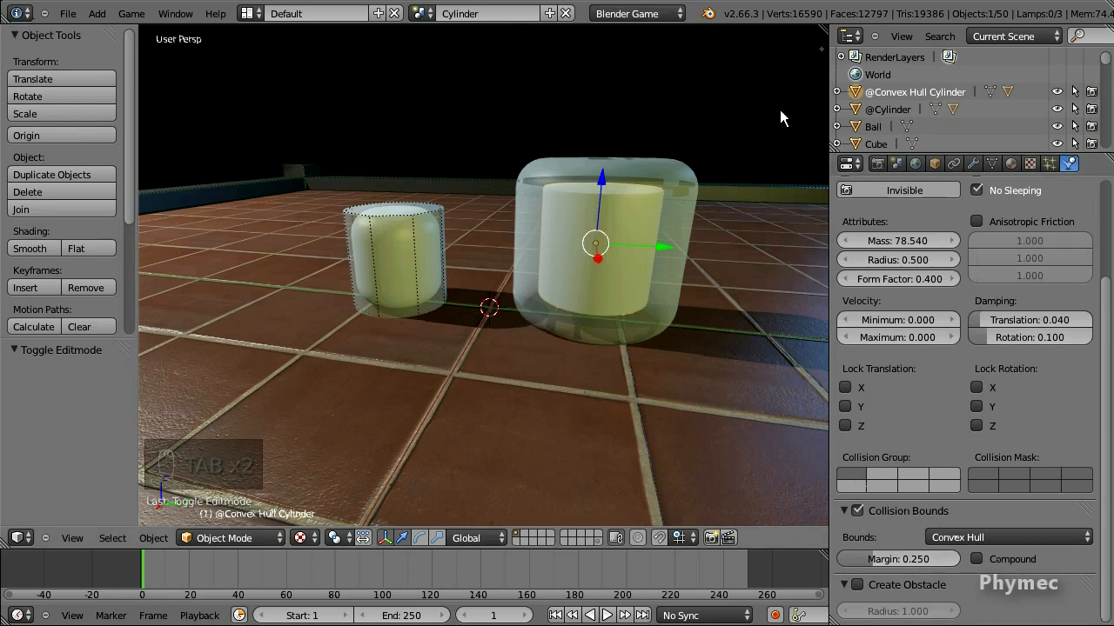
left_click(892, 109)
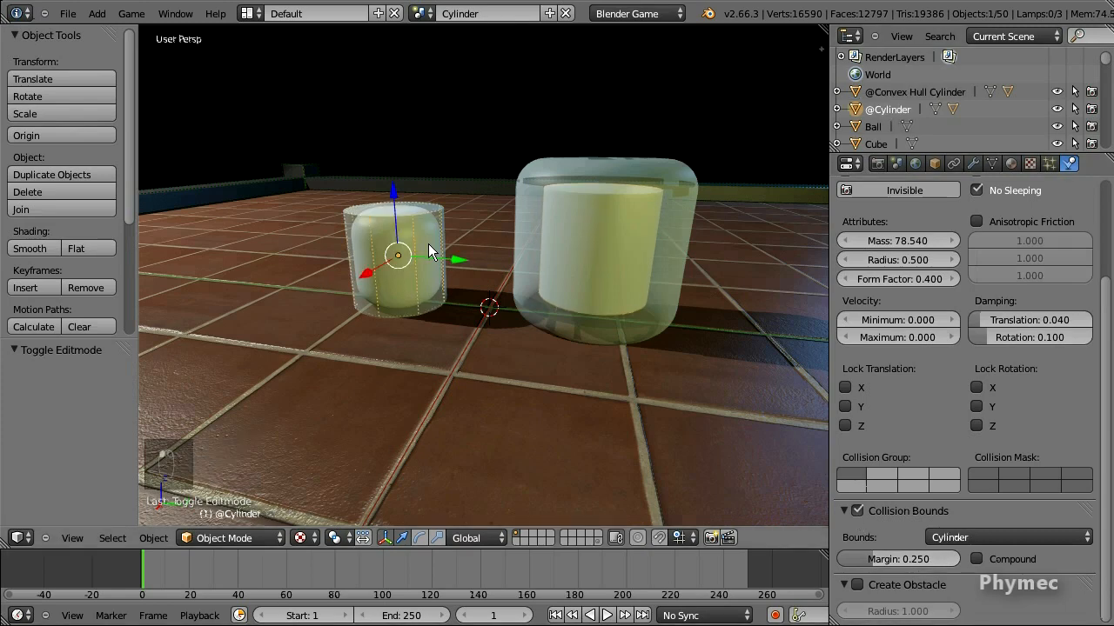
Step: Run the game in the Cylinder scene and throw both cylinders around before stopping it
key("p")
left_click_drag(407, 228, 570, 187)
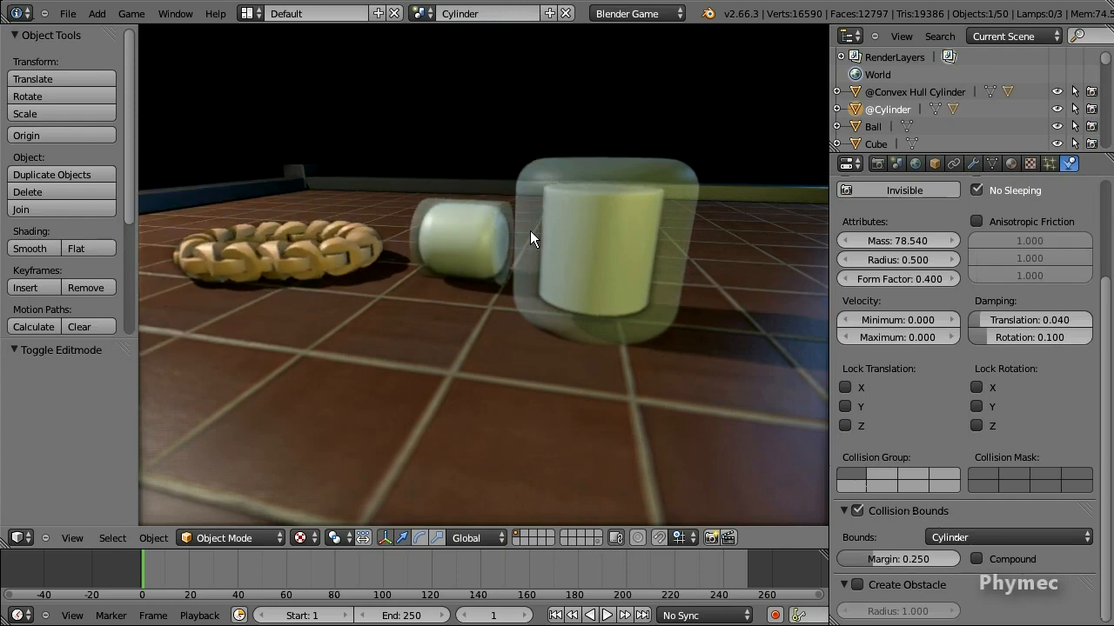
left_click_drag(450, 236, 359, 190)
left_click_drag(598, 264, 548, 161)
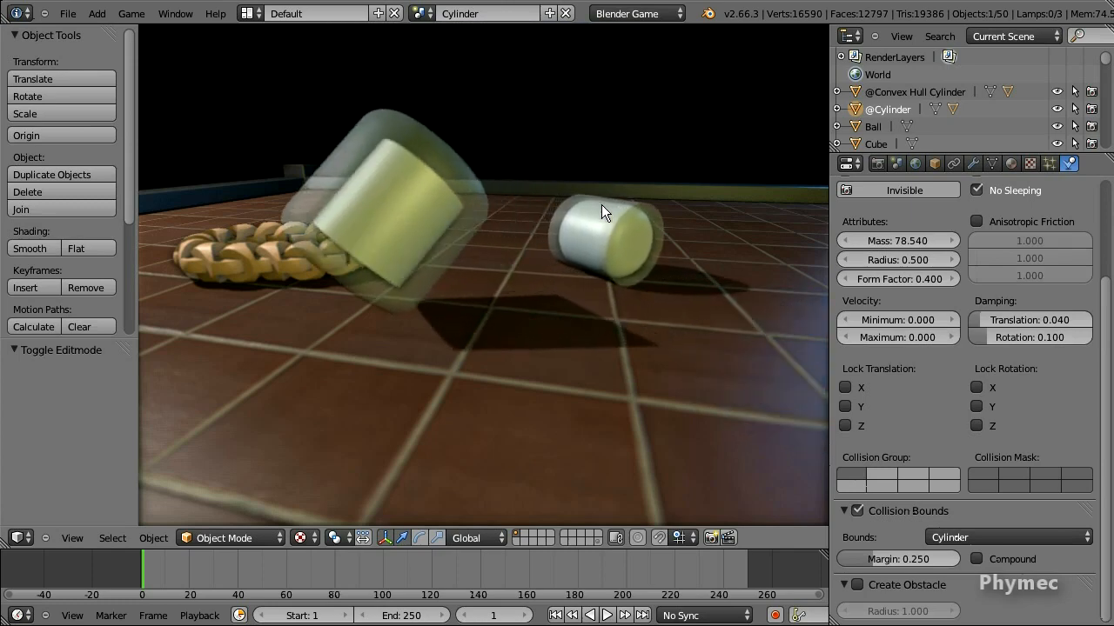
left_click_drag(587, 221, 380, 225)
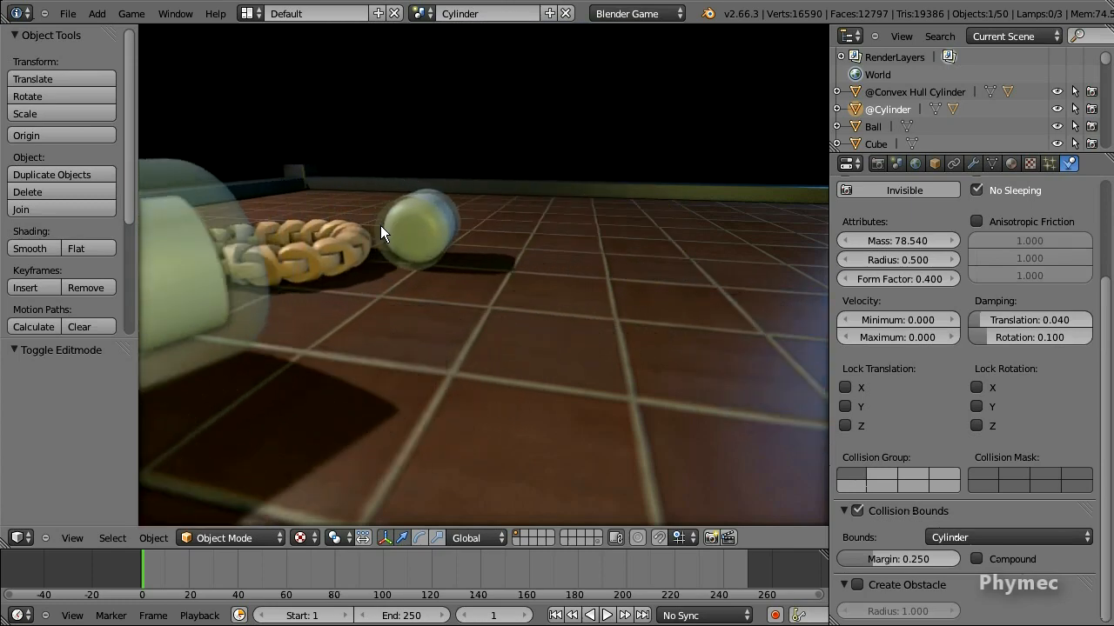
key("Escape")
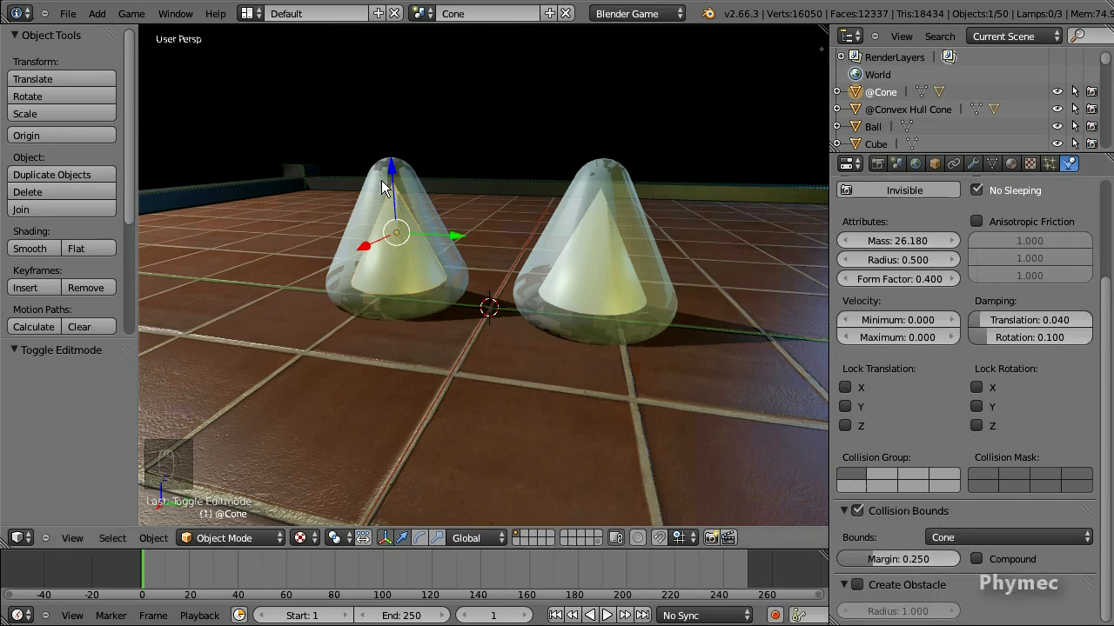
left_click(909, 110)
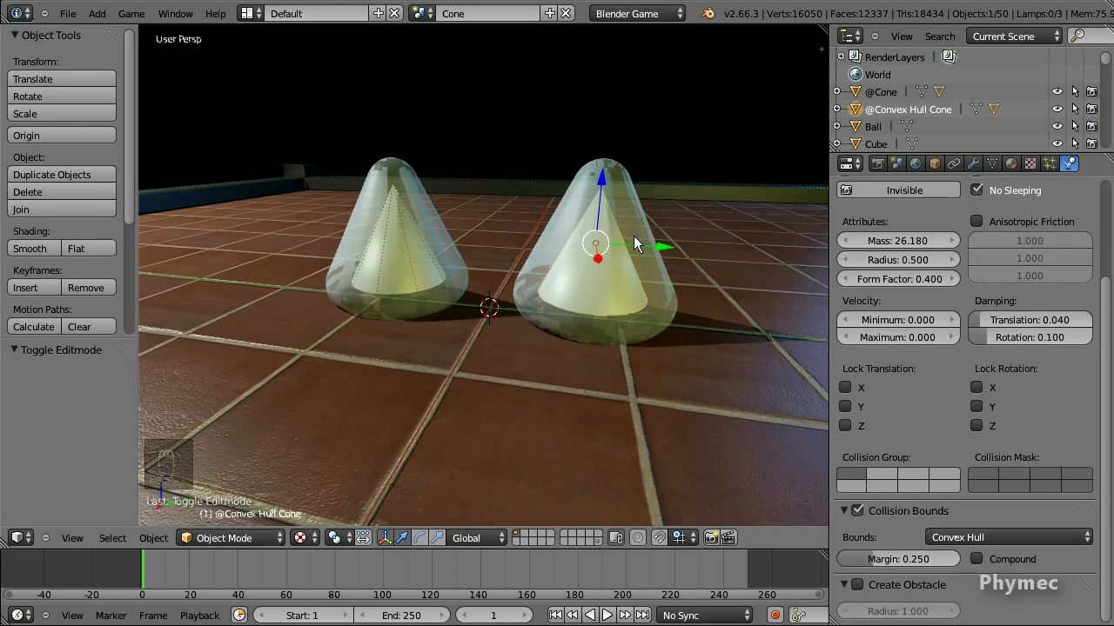
left_click(895, 92)
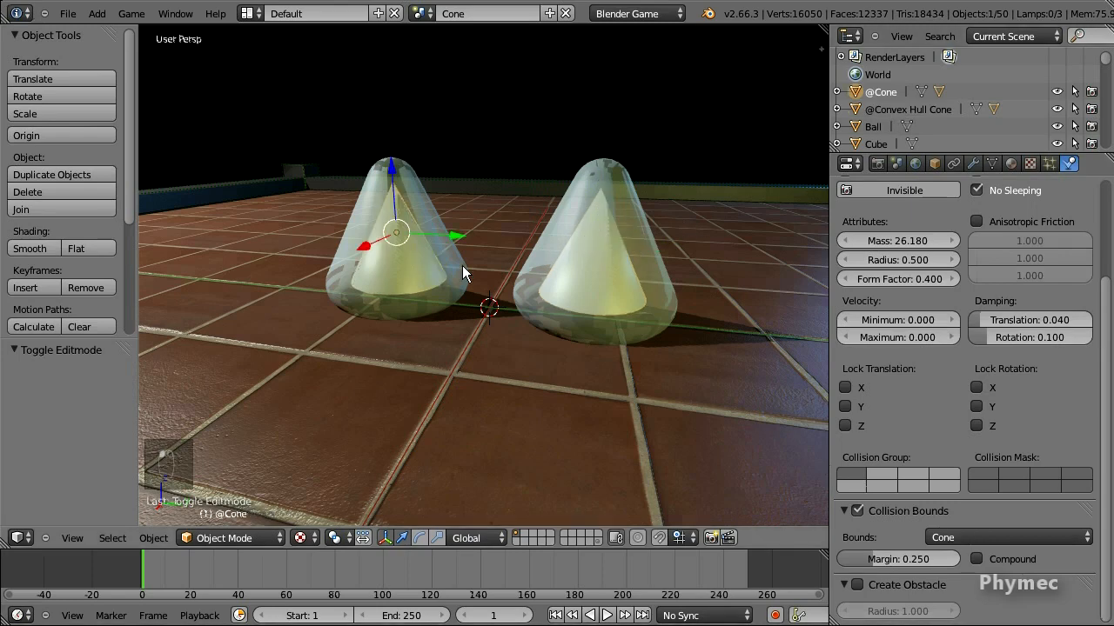
key("p")
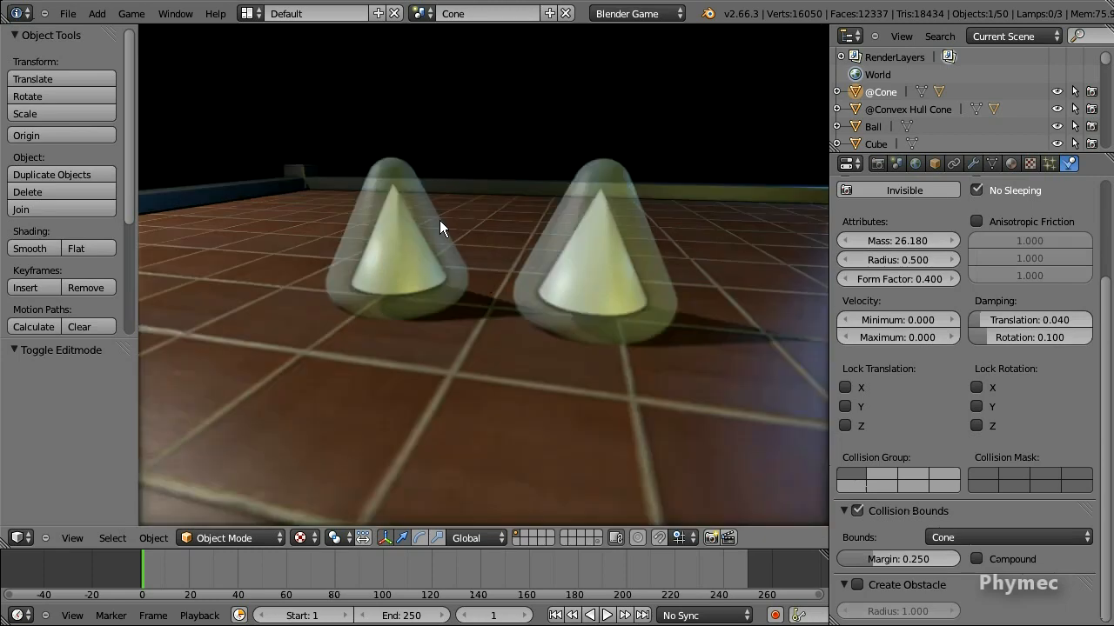
left_click_drag(412, 251, 522, 266)
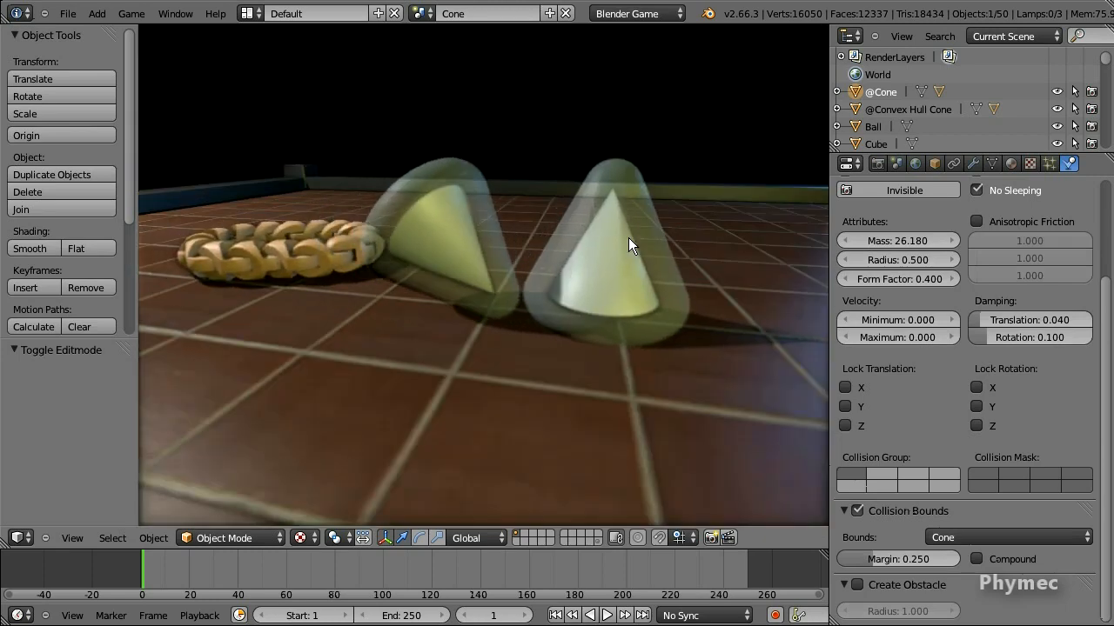
left_click_drag(629, 237, 490, 182)
left_click_drag(492, 253, 460, 136)
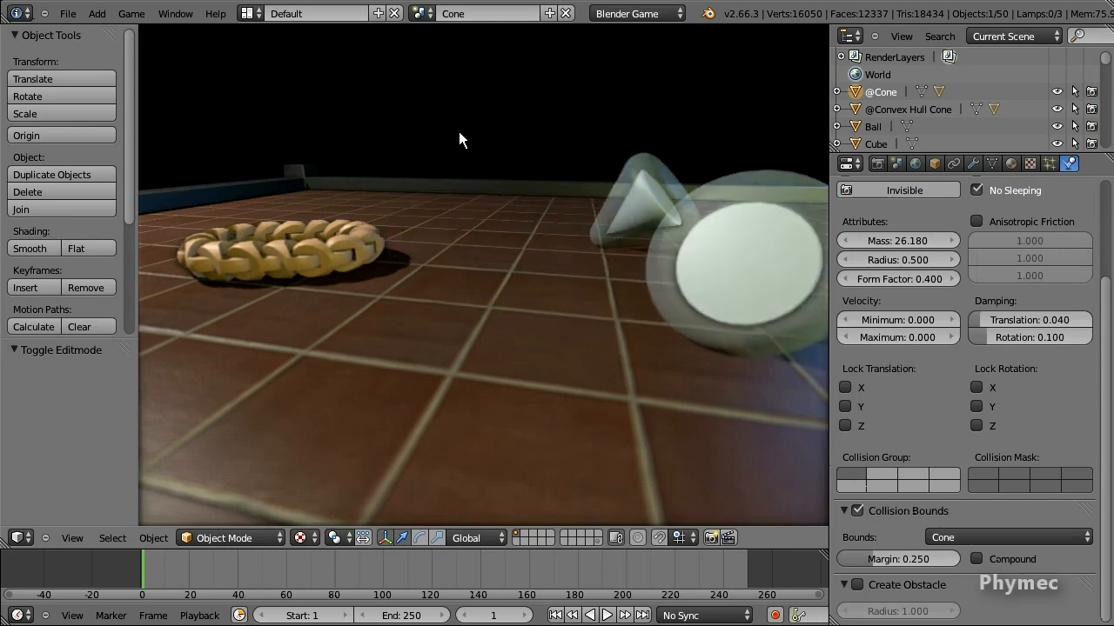
key("Escape")
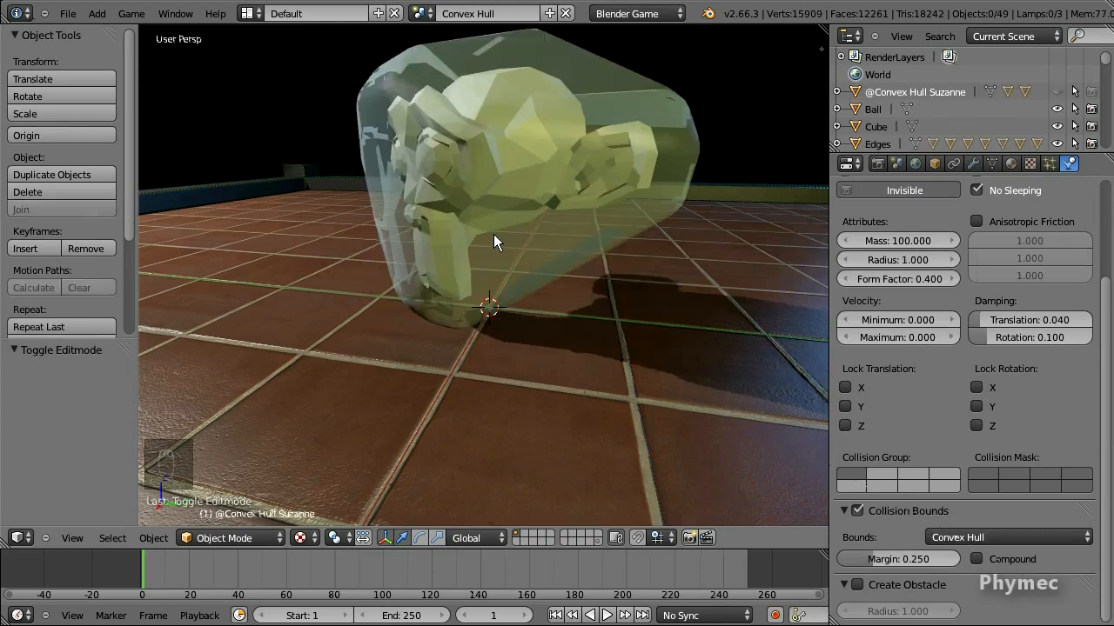
scroll(549, 161, "down", 1)
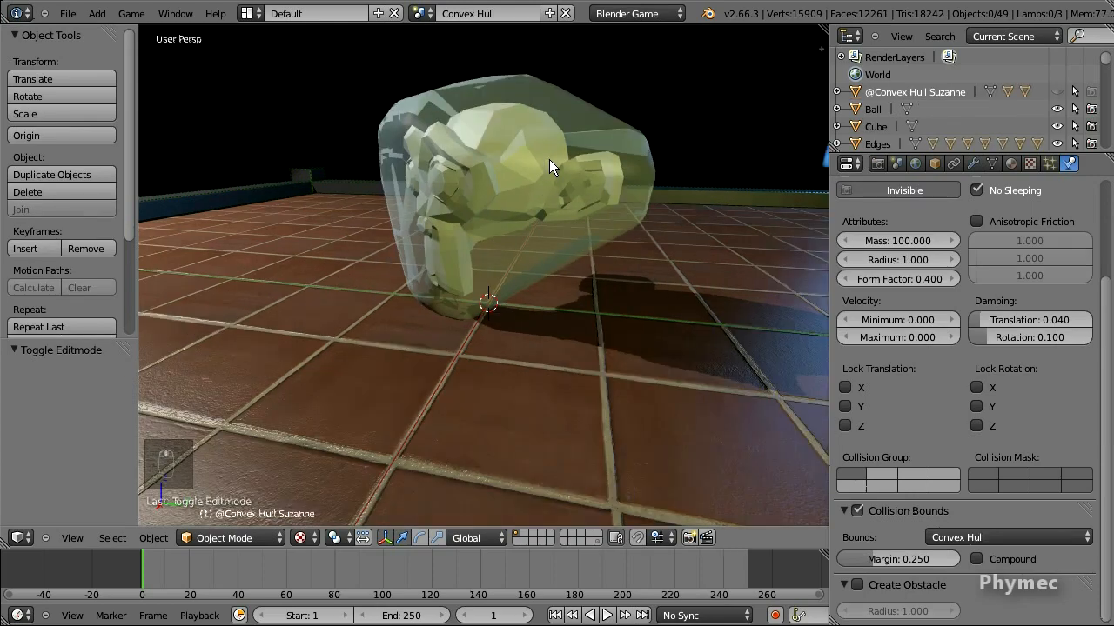
middle_click_drag(549, 160, 543, 188, "shift")
scroll(543, 188, "up", 1)
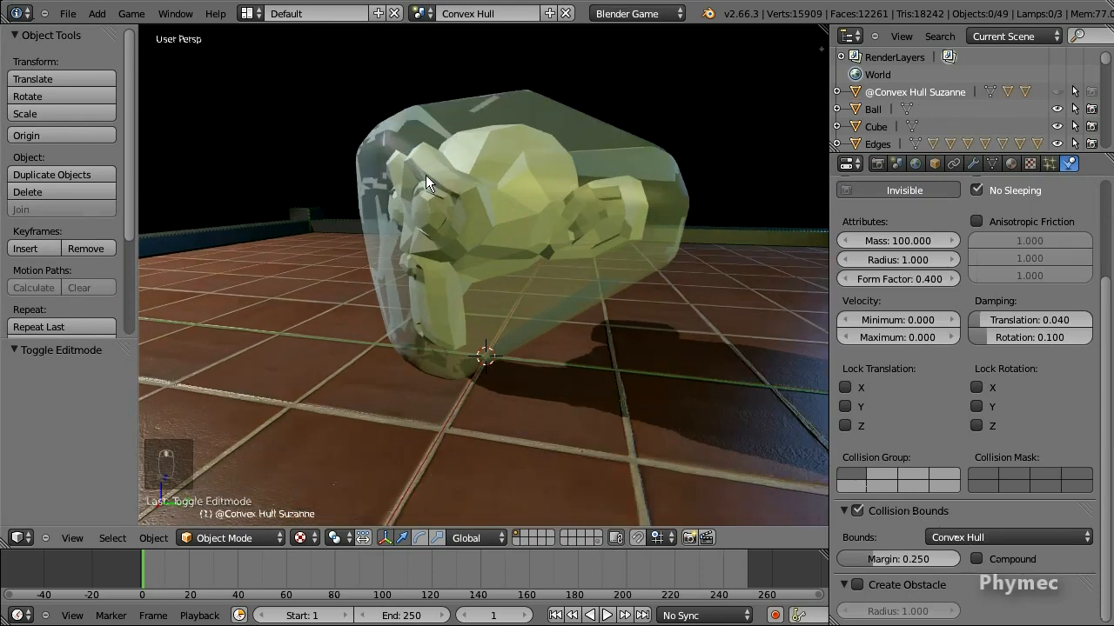
middle_click_drag(440, 285, 467, 285)
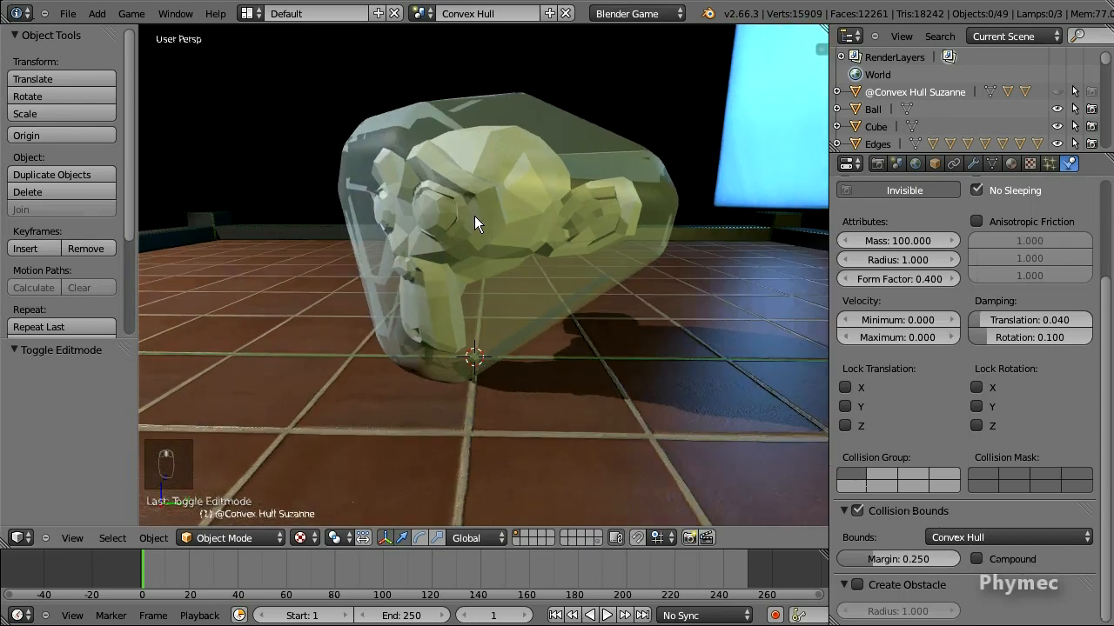
middle_click_drag(474, 224, 667, 229)
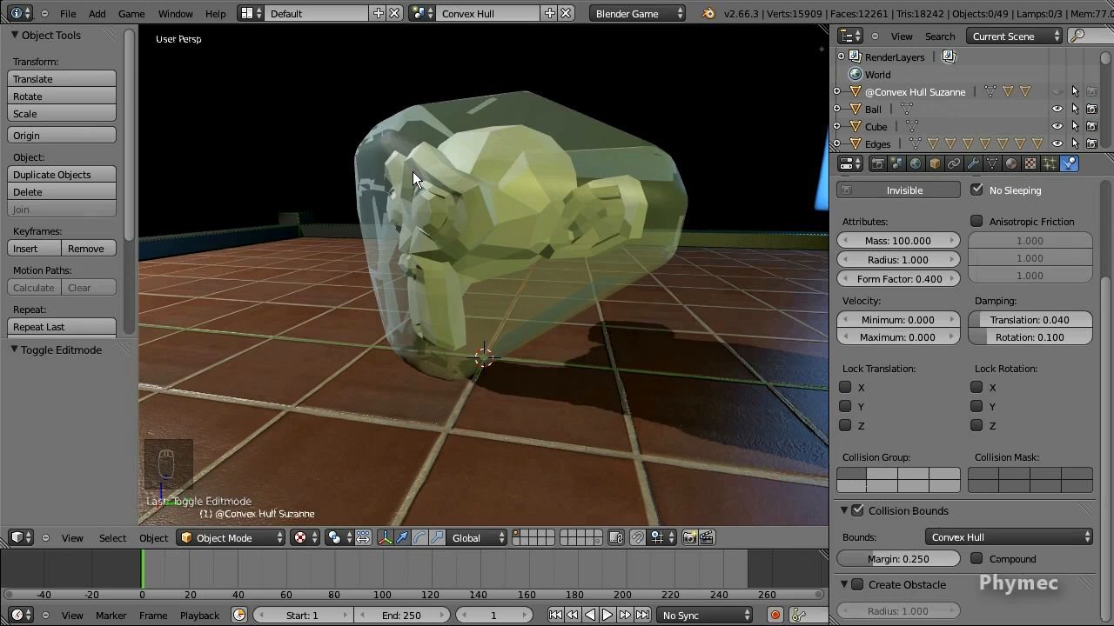
left_click(1057, 91)
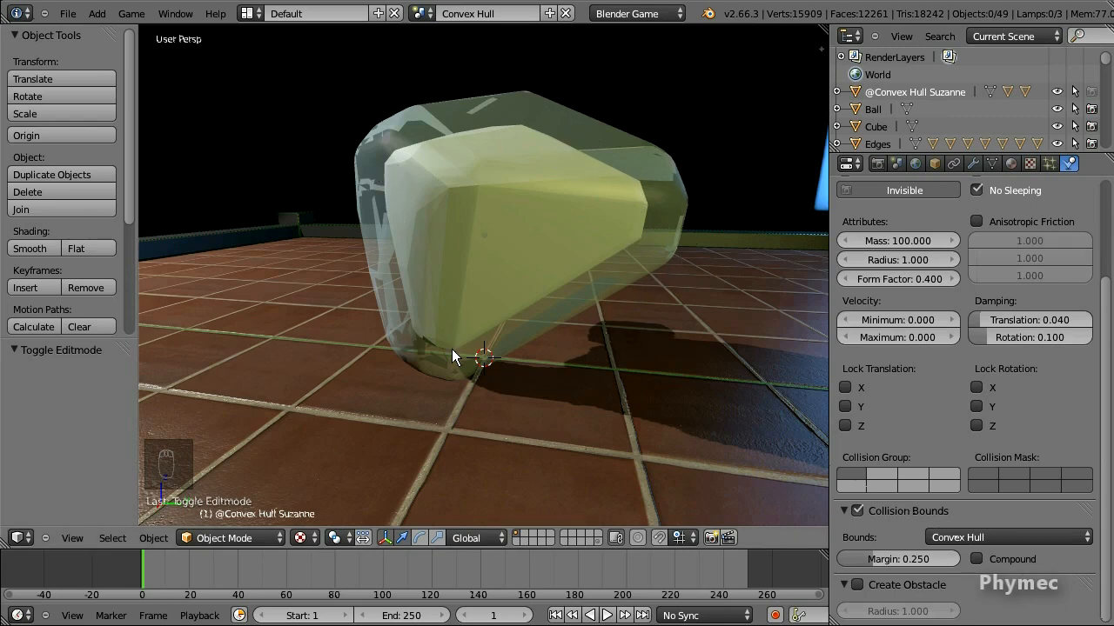
left_click(1057, 91)
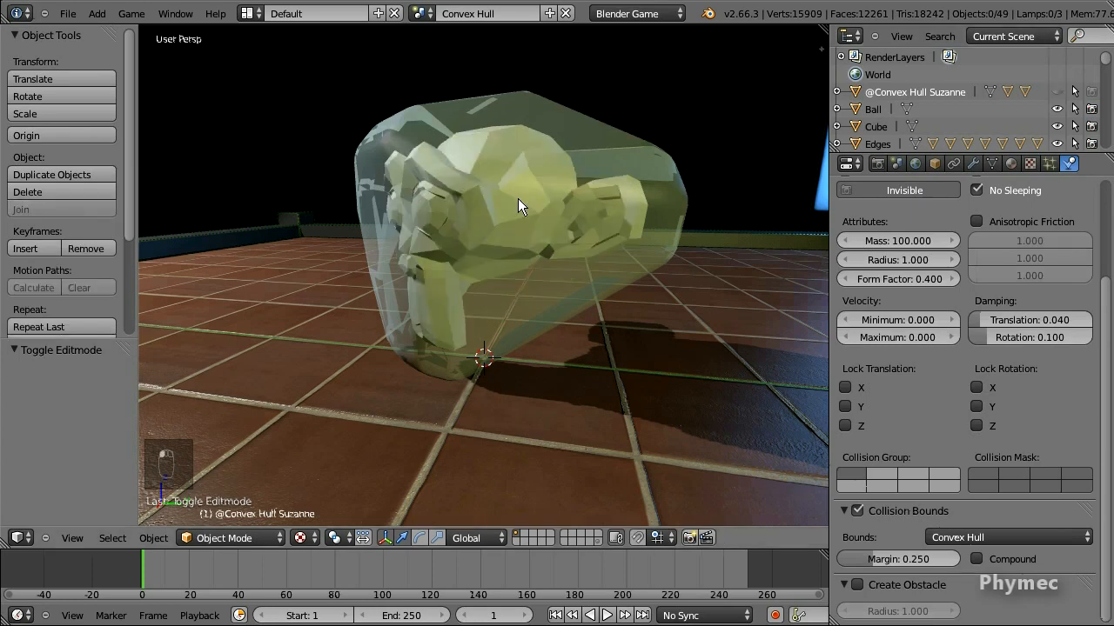
Step: Run the game in the Convex Hull scene, throw the Suzanne rigid body around, and stop the game
key("p")
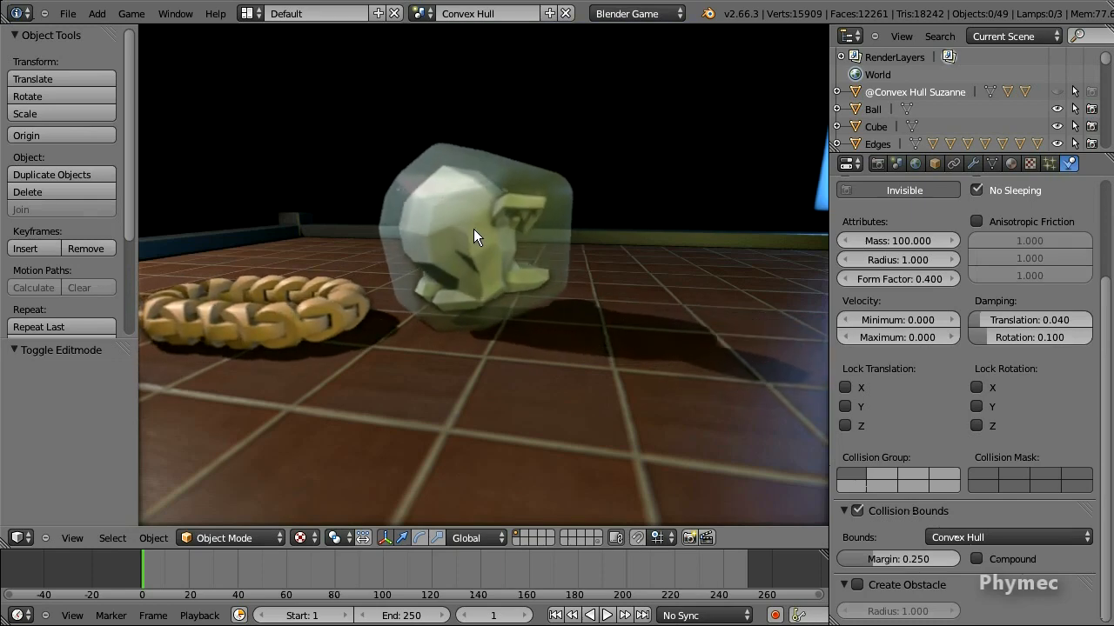
left_click_drag(473, 229, 499, 221)
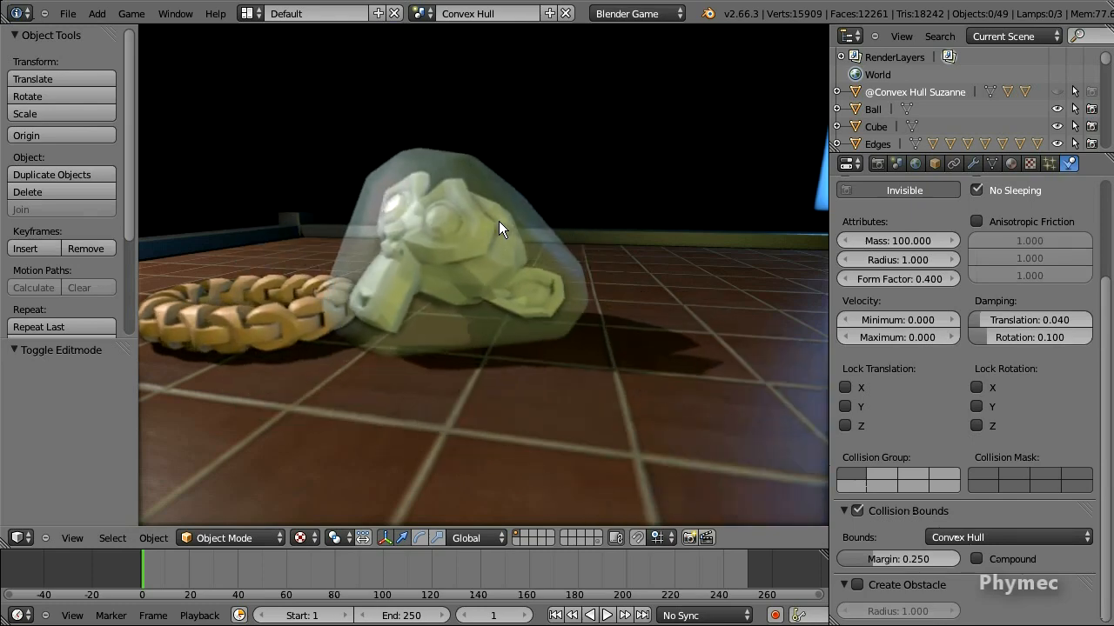
key("Escape")
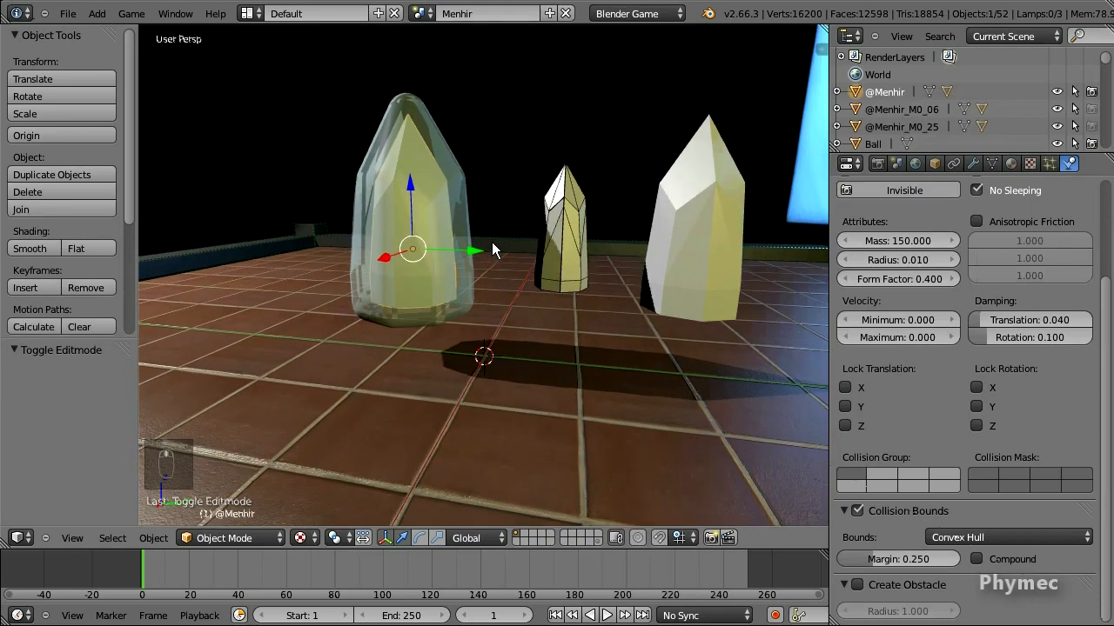
scroll(494, 234, "up", 2)
scroll(495, 219, "down", 2)
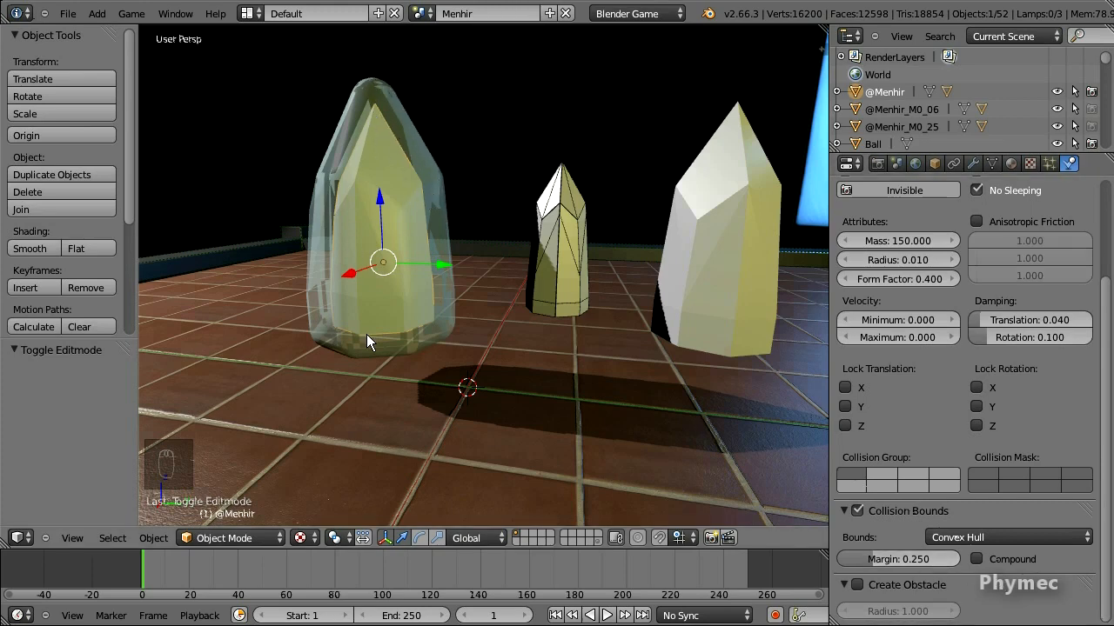
middle_click_drag(393, 292, 466, 263)
scroll(459, 269, "up", 2)
scroll(459, 268, "down", 1)
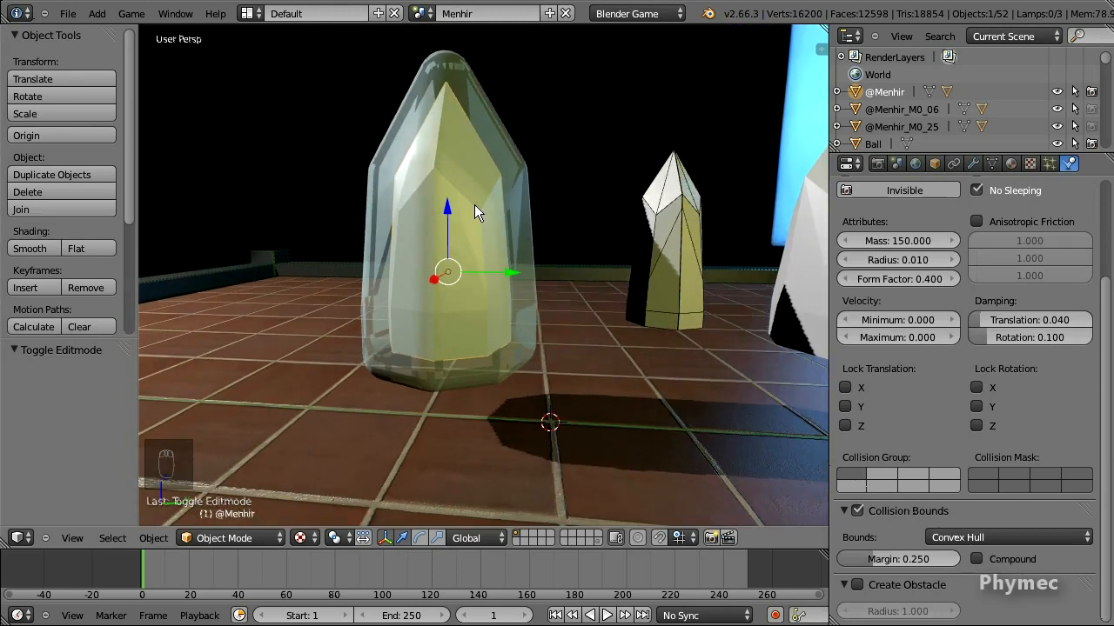
middle_click_drag(474, 205, 501, 205)
key("Tab")
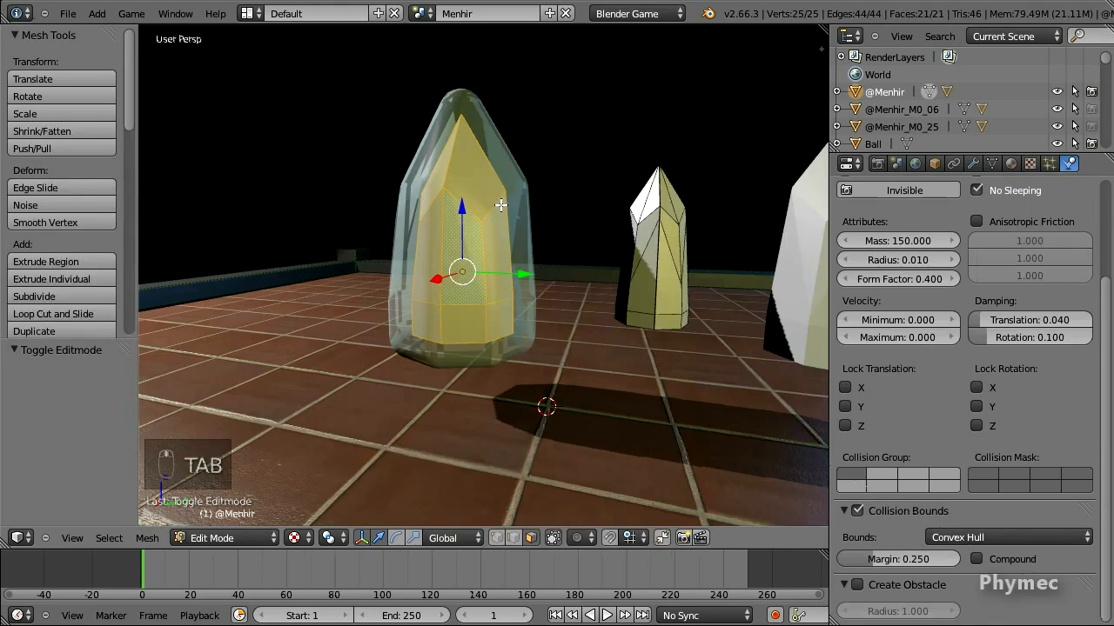
key("s")
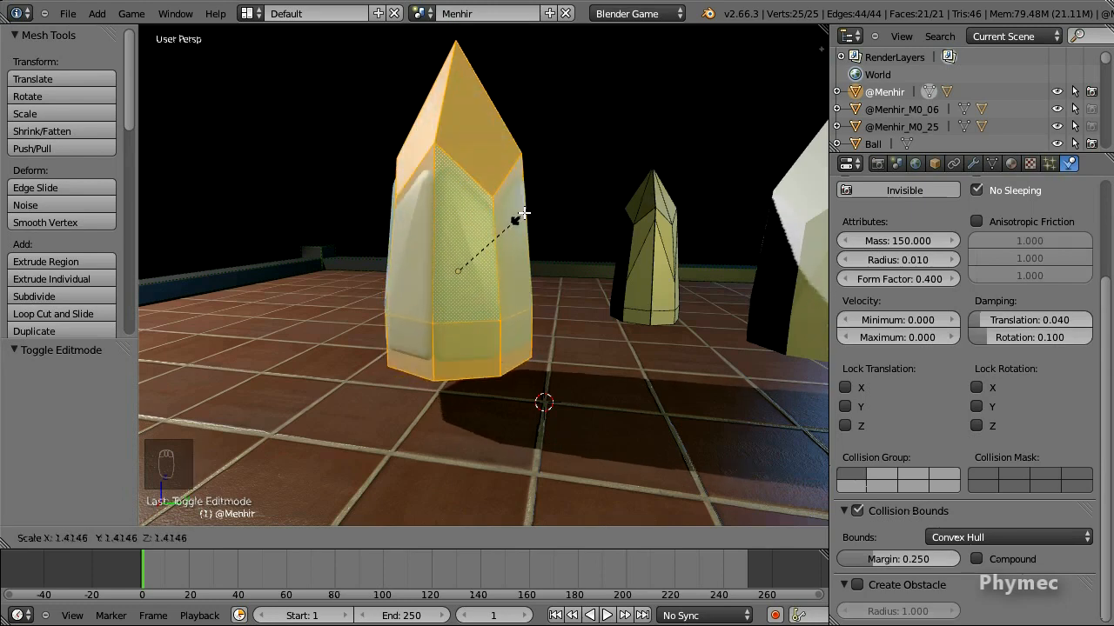
right_click(519, 224)
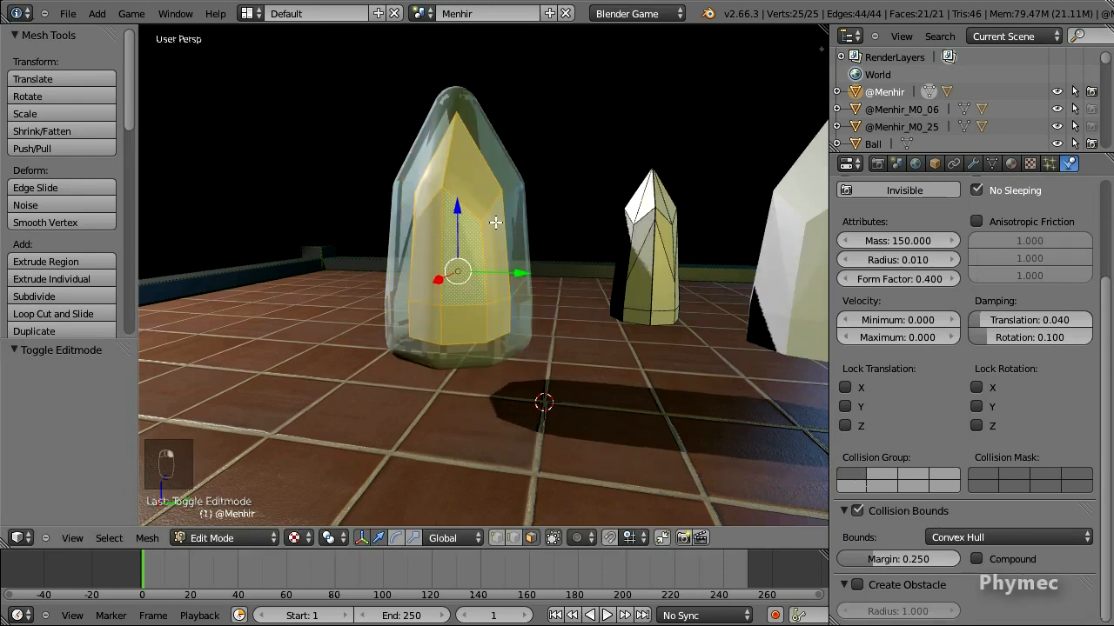
left_click(101, 276)
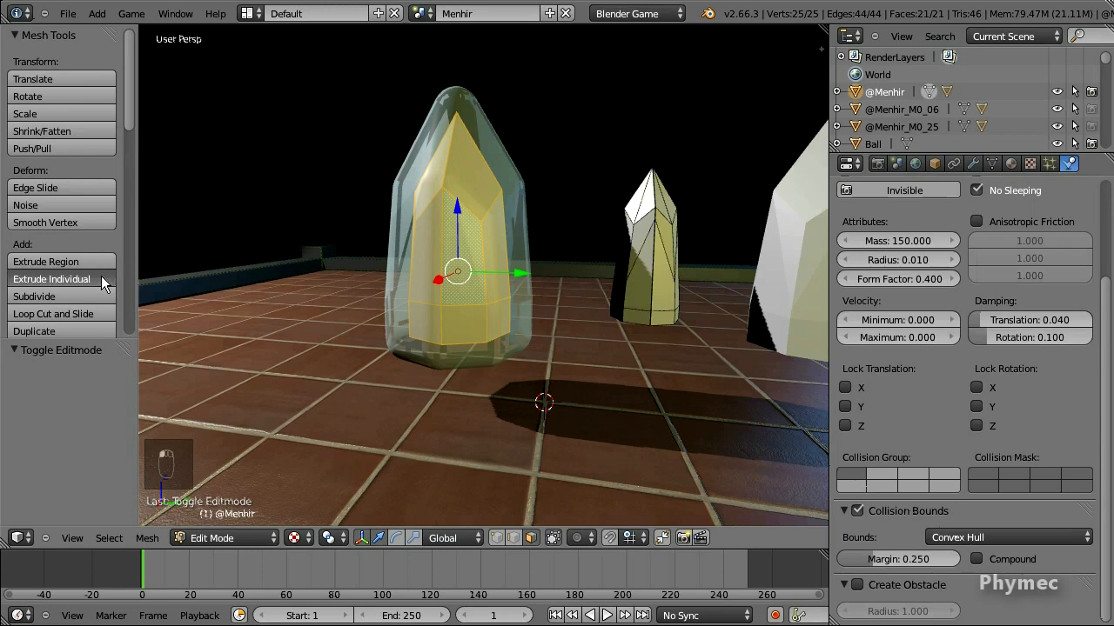
left_click(168, 290)
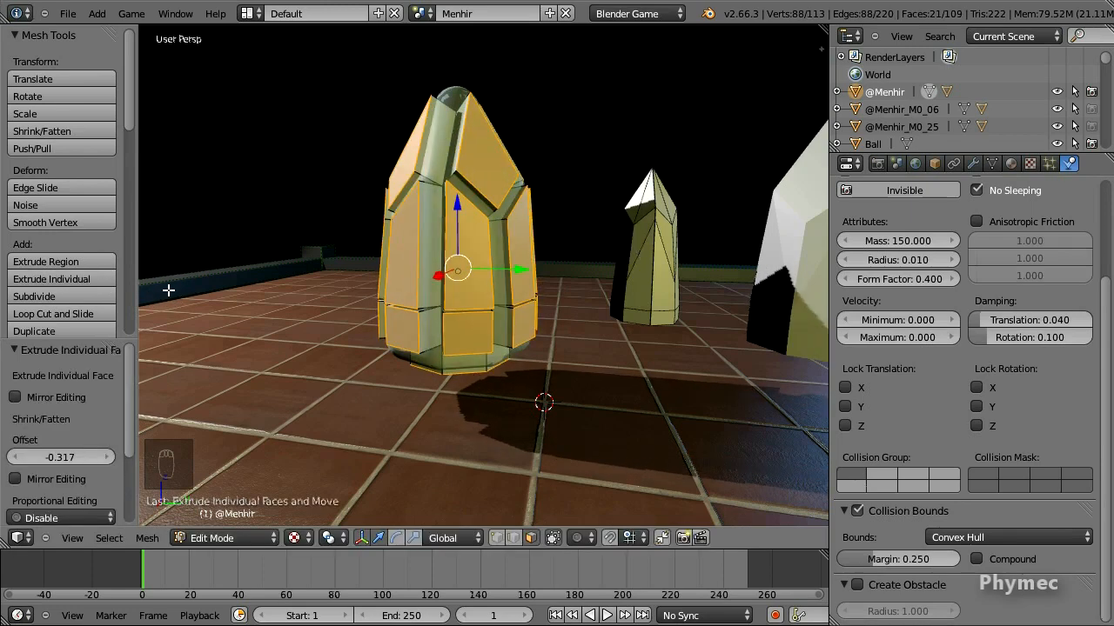
left_click(58, 454)
type("-0.25")
key("Return")
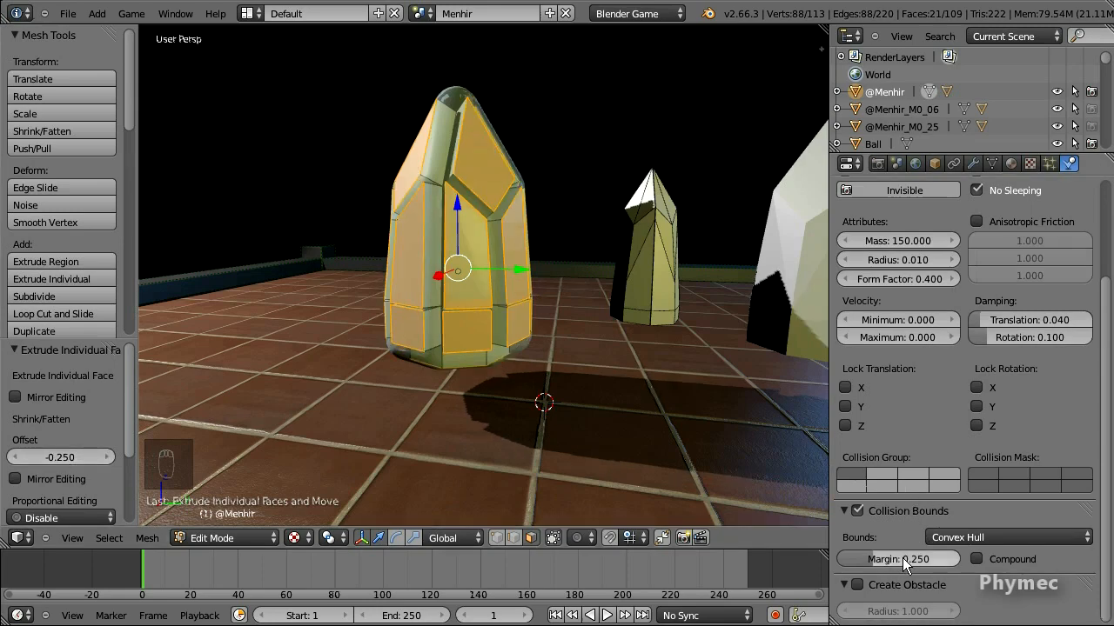
middle_click_drag(437, 171, 464, 265)
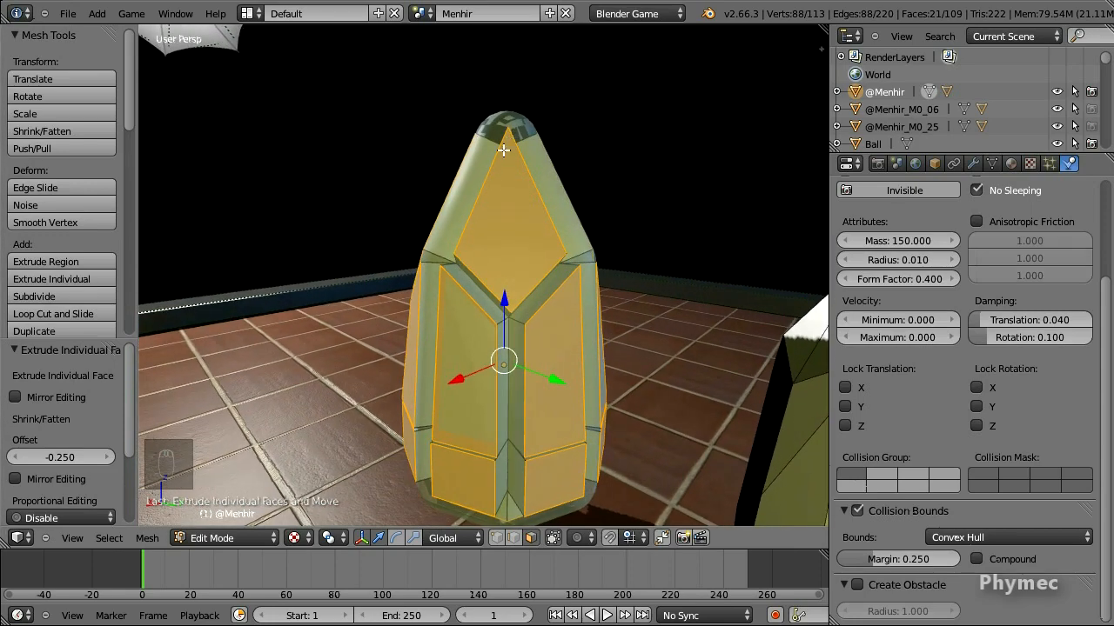
middle_click_drag(503, 150, 363, 316)
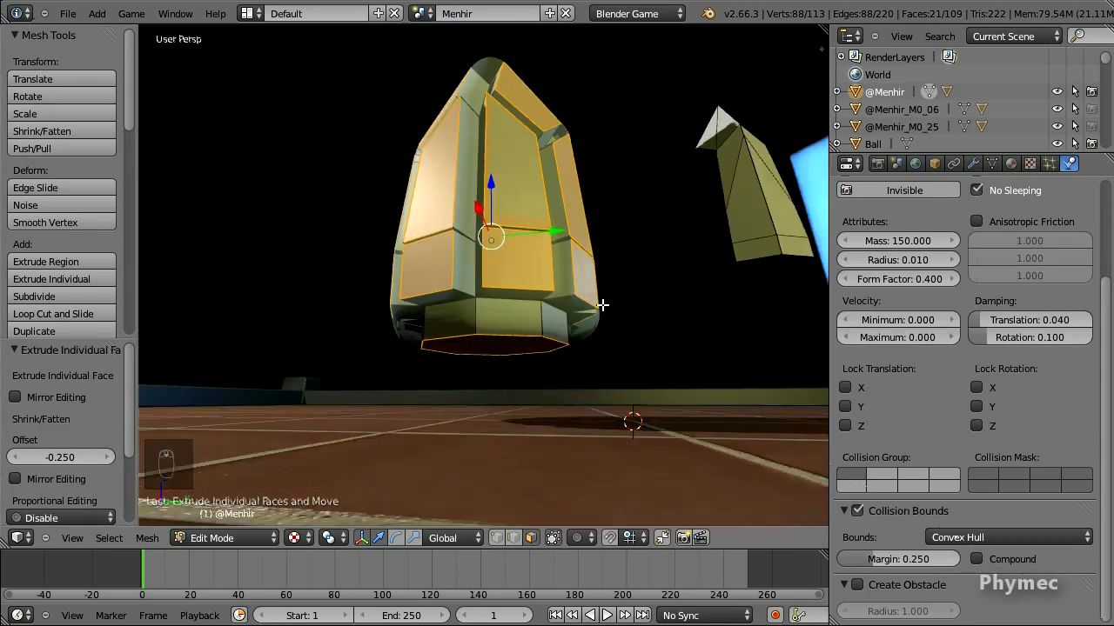
middle_click_drag(546, 275, 505, 259)
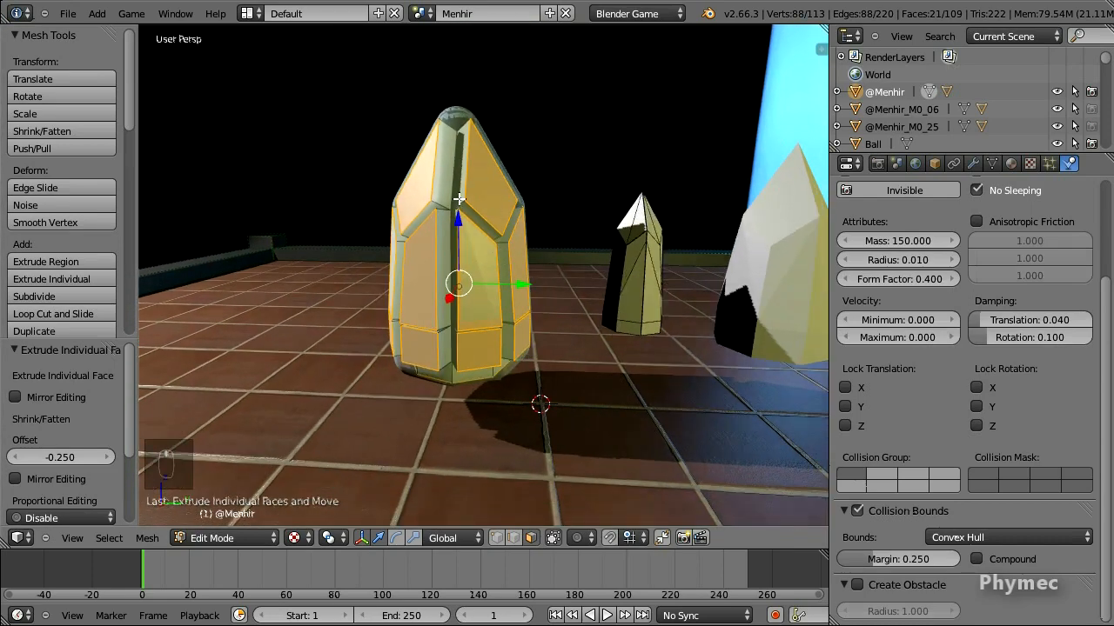
key("ctrl+z")
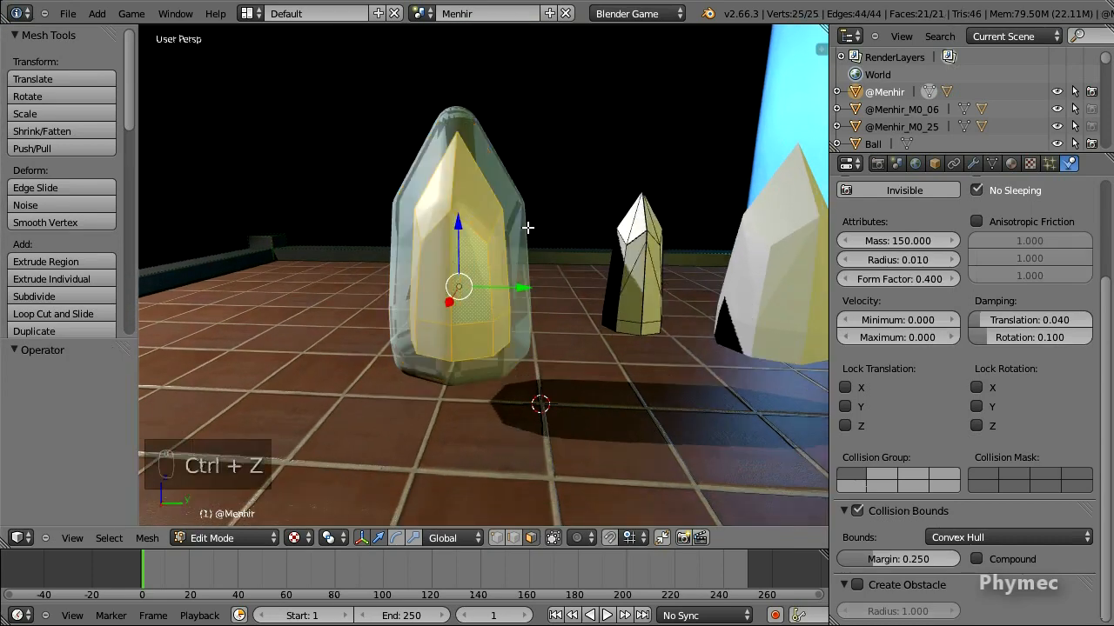
key("Tab")
middle_click_drag(591, 267, 512, 268)
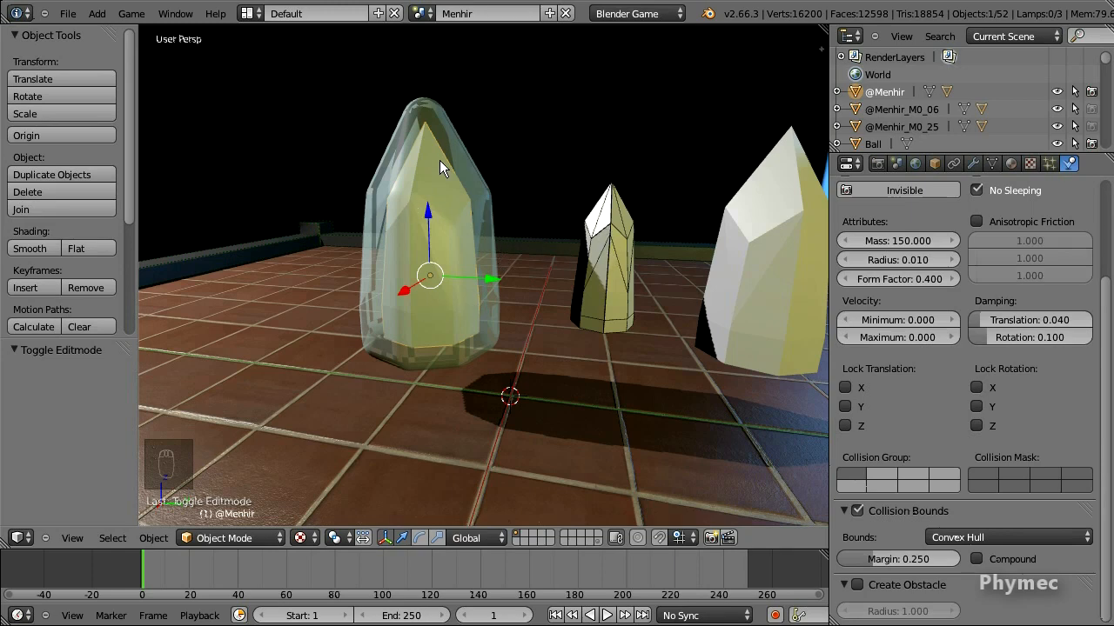
middle_click_drag(439, 160, 394, 231)
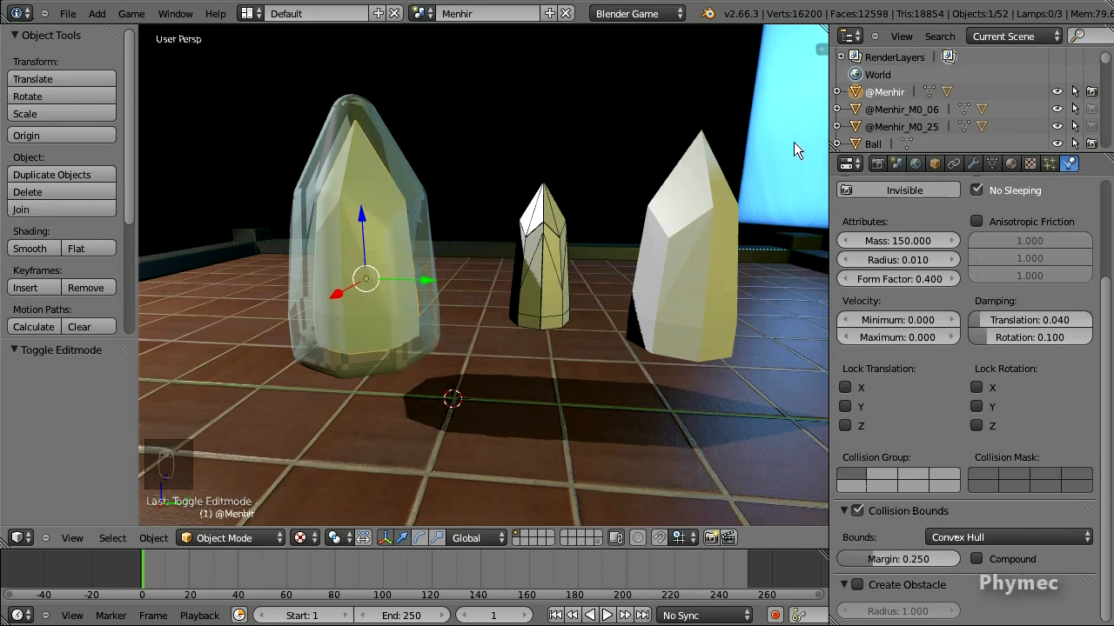
left_click(896, 126)
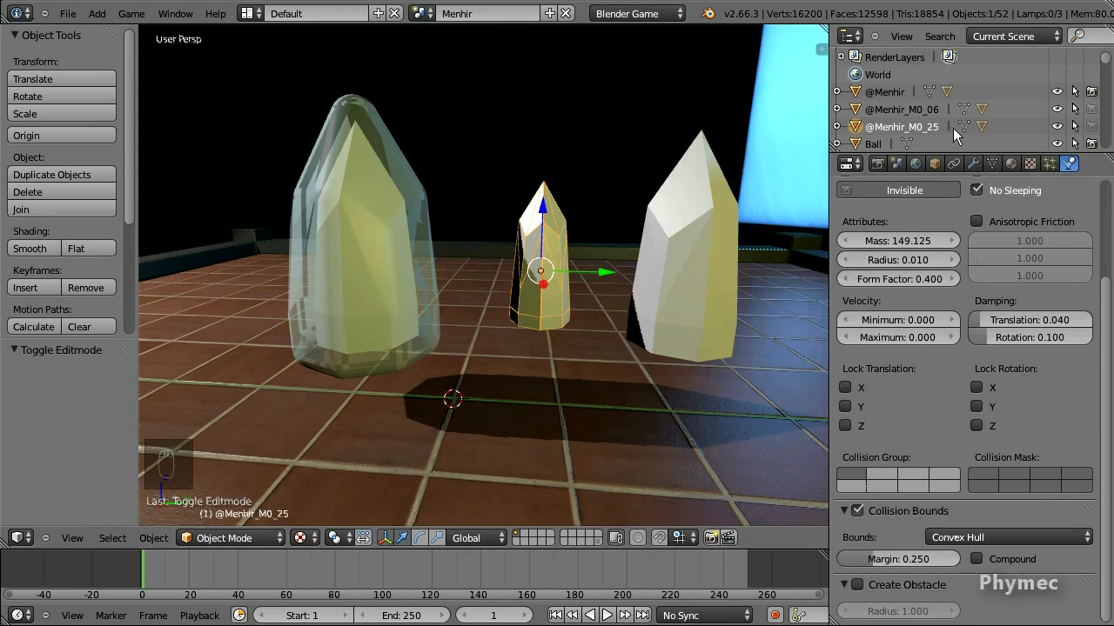
left_click(836, 127)
scroll(935, 111, "down", 1)
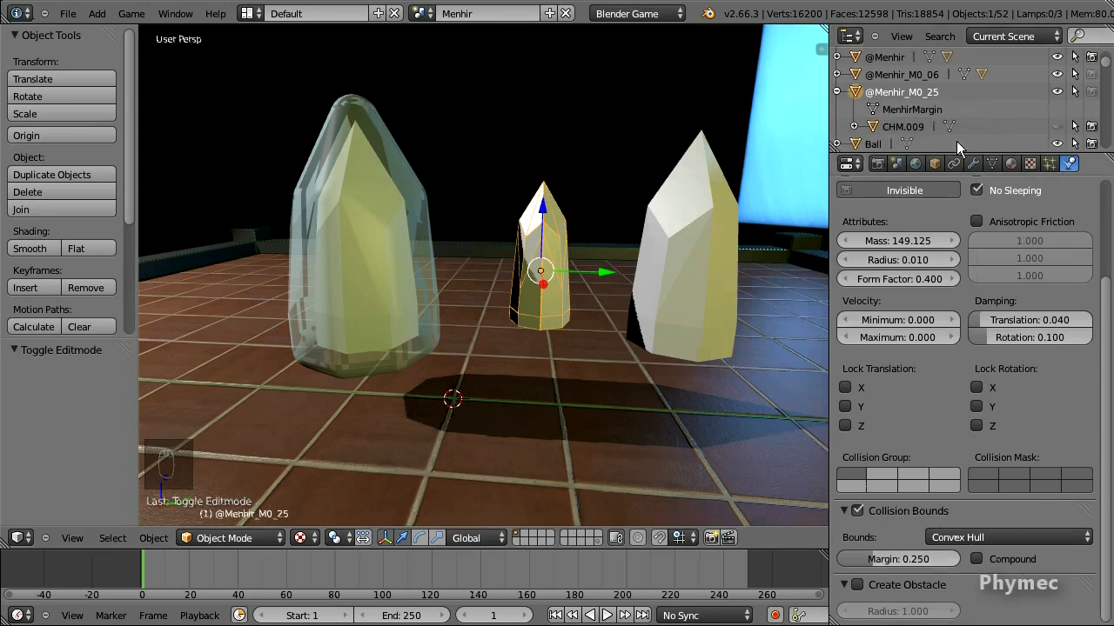
left_click(1056, 127)
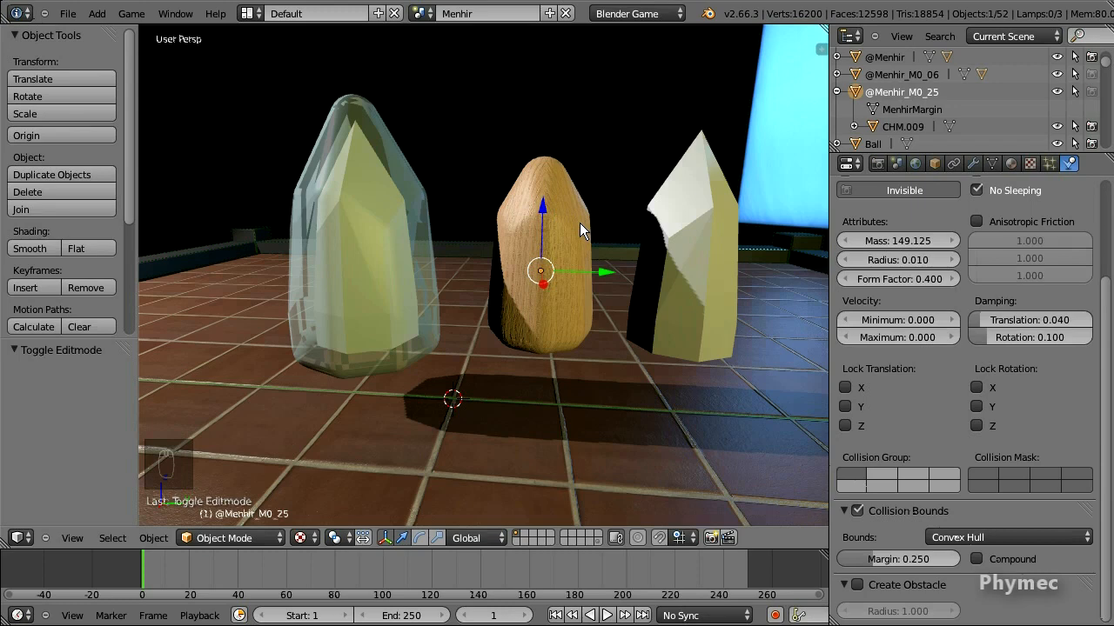
left_click(891, 56)
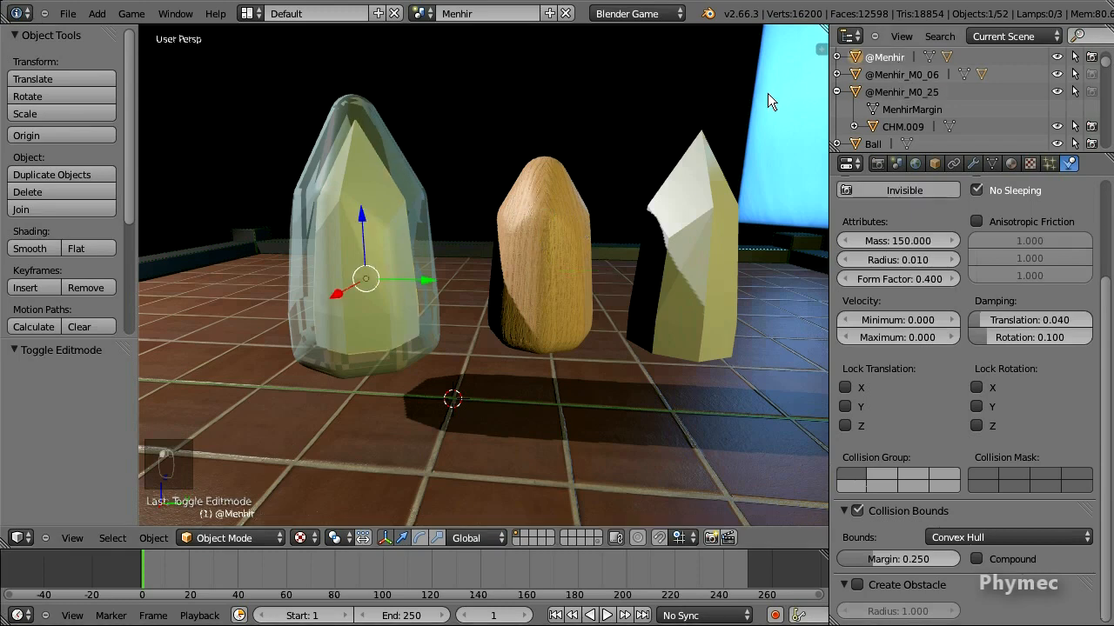
left_click(972, 164)
left_click(879, 222)
left_click(741, 279)
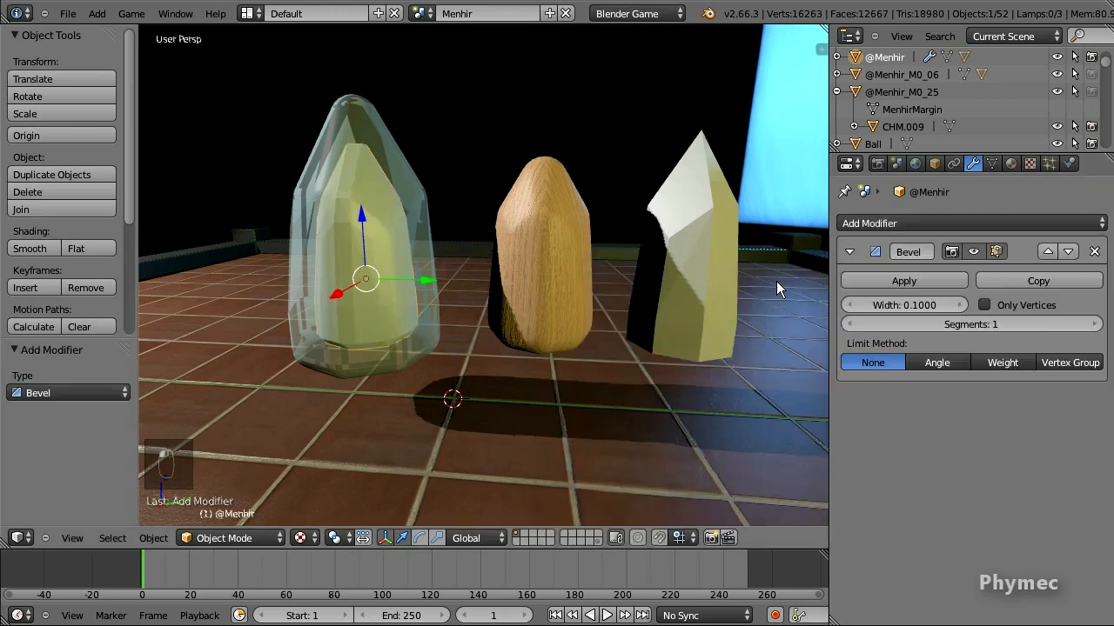
left_click(946, 325)
type("6")
key("Return")
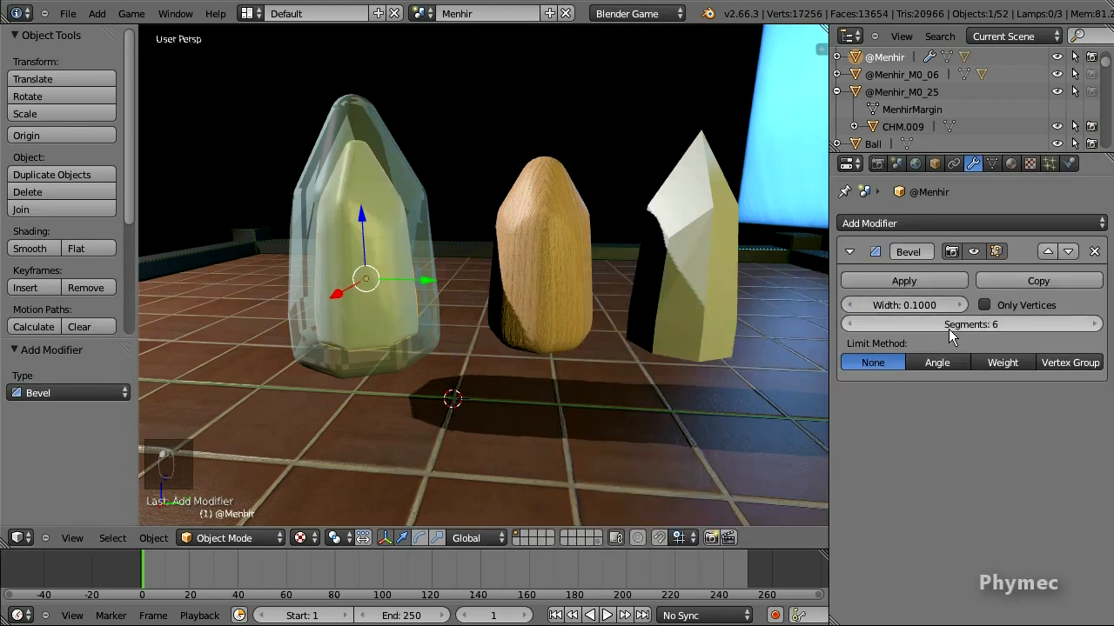
mouse_move(883, 308)
left_mouse_down()
mouse_move(893, 308)
mouse_move(871, 307)
left_mouse_up()
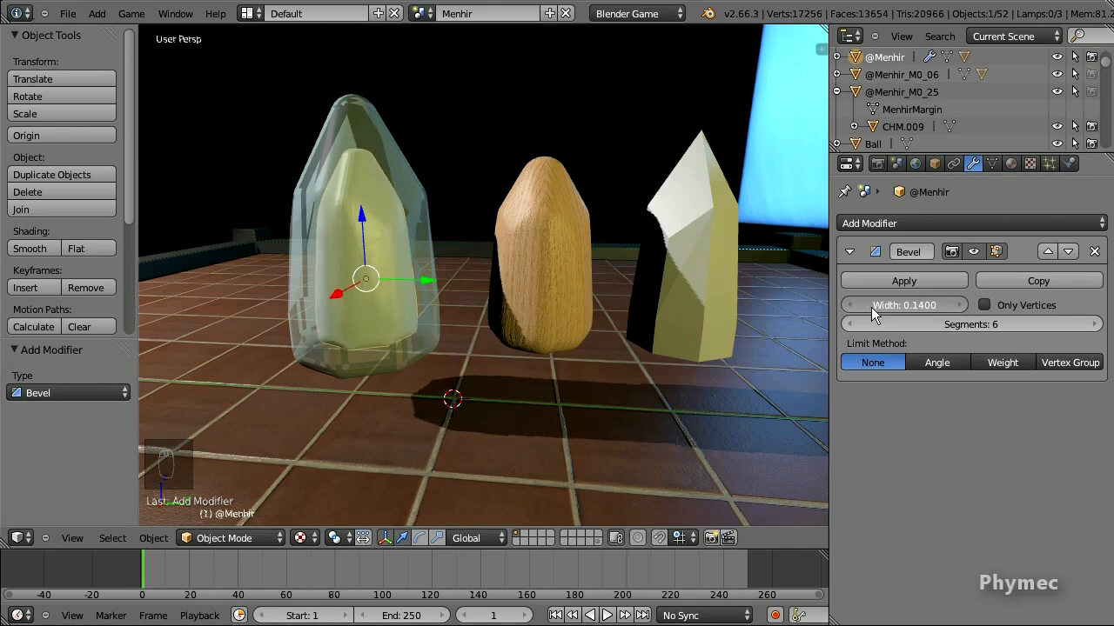
left_click(1094, 251)
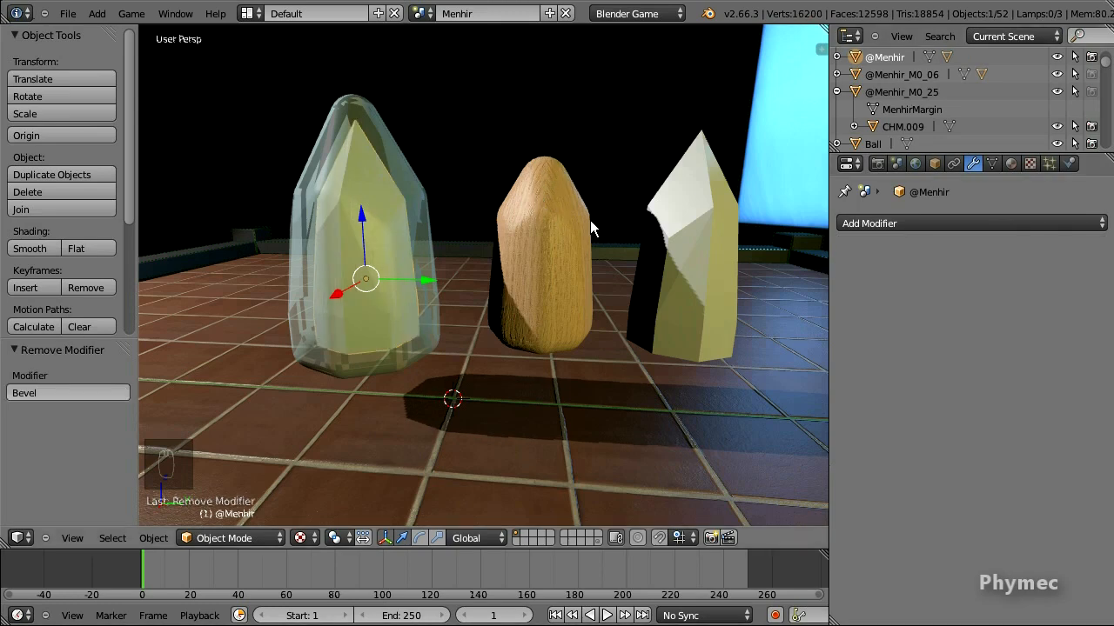
left_click(903, 91)
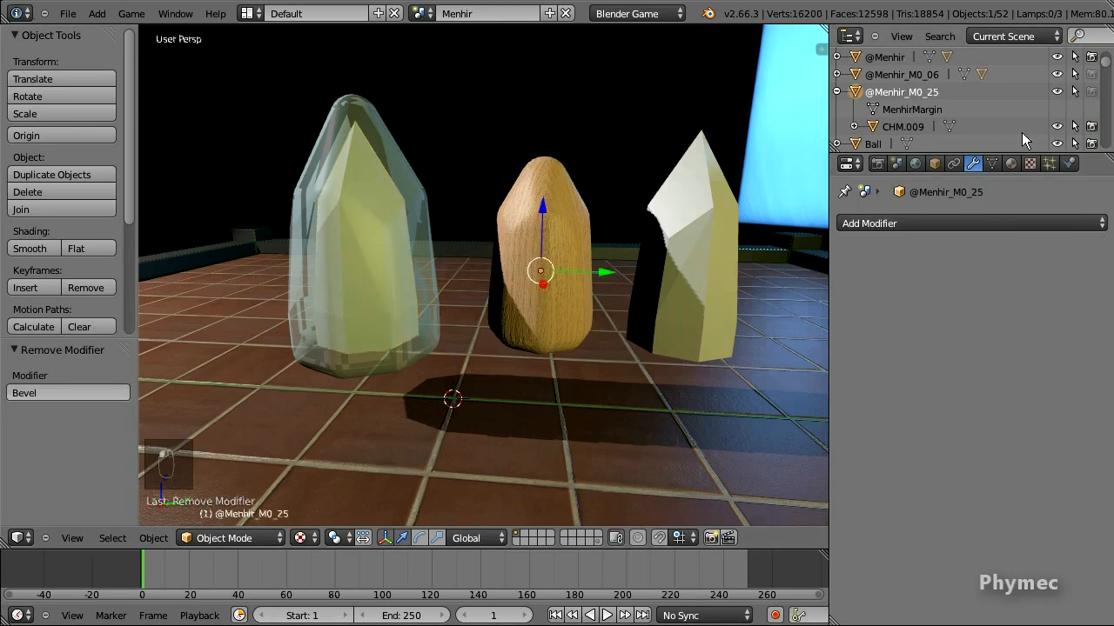
left_click(1070, 165)
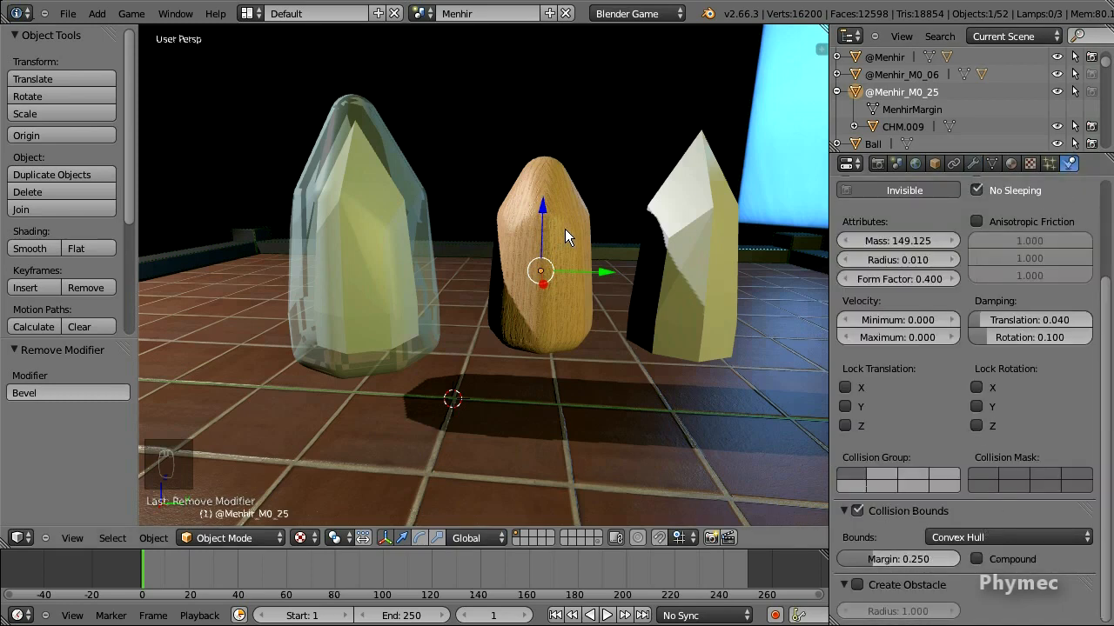
left_click(892, 74)
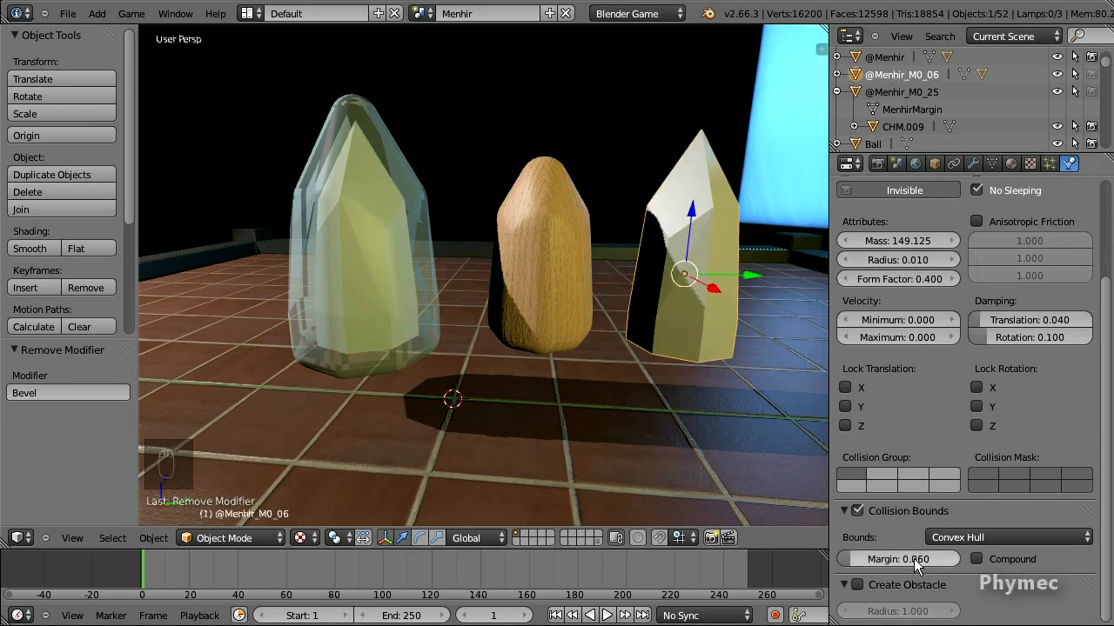
left_click(836, 75)
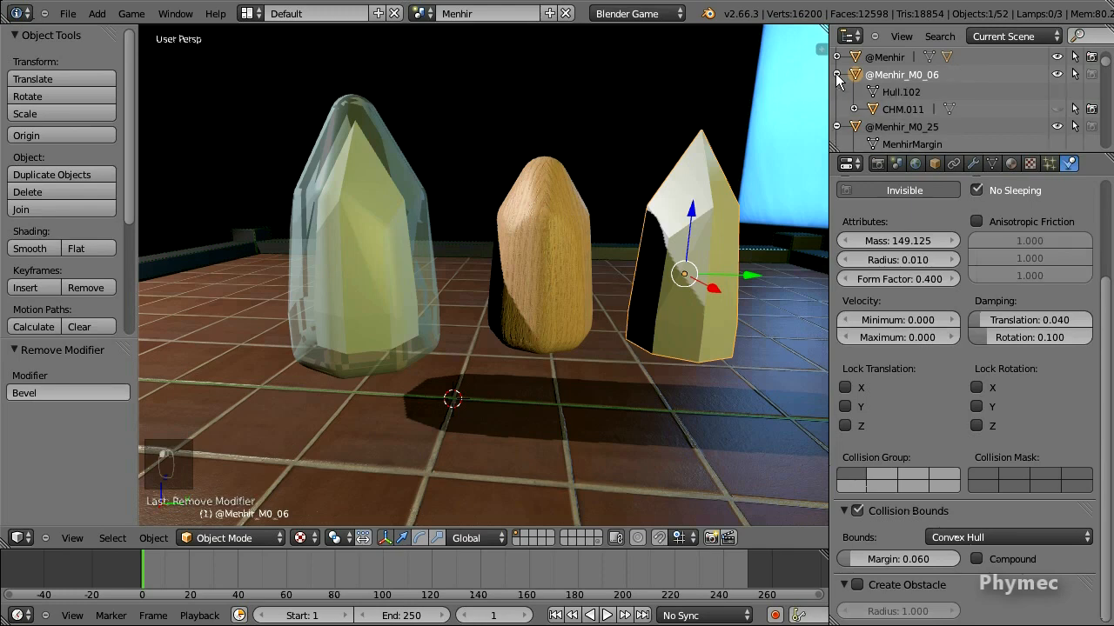
left_click(1057, 109)
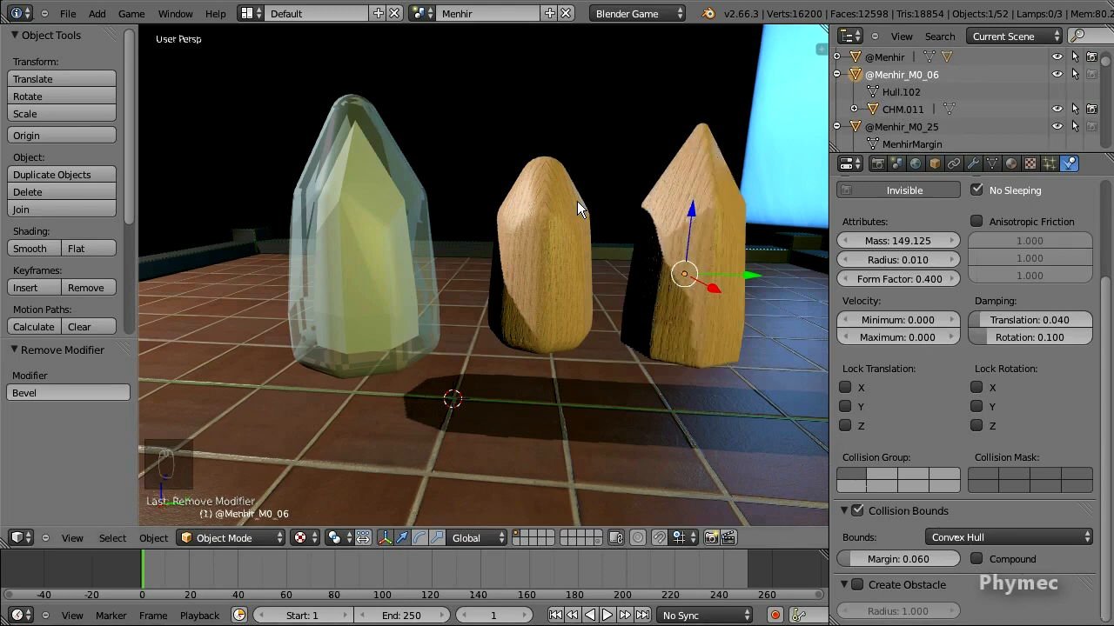
Step: Compare the transparent margin shape and the wooden menhirs in the orthographic right view and in perspective
key("KP_5")
key("KP_3")
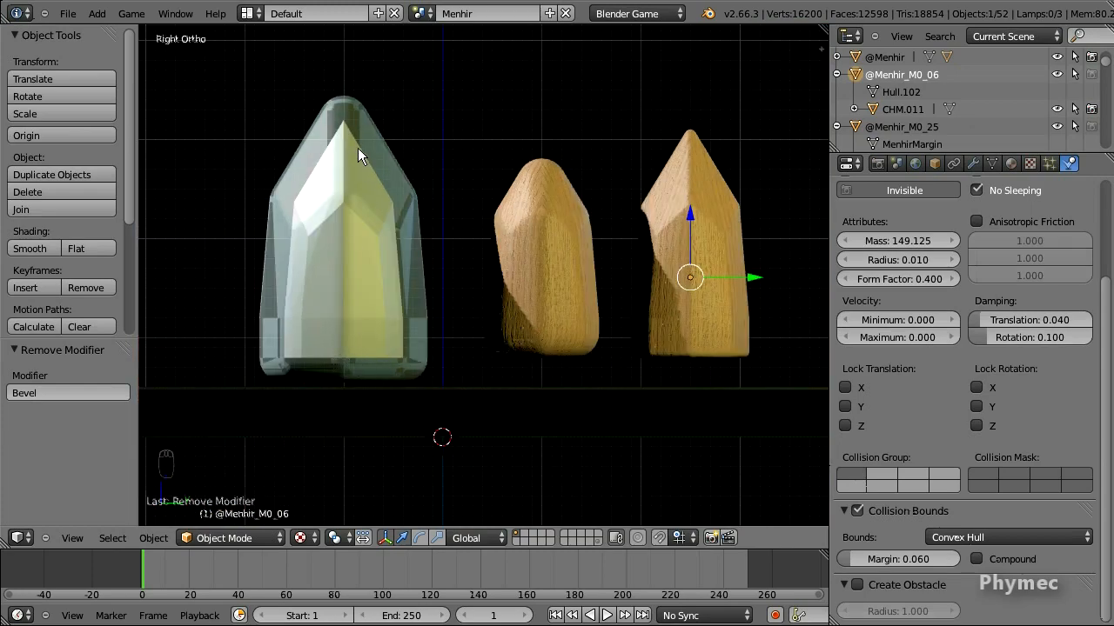
key("KP_5")
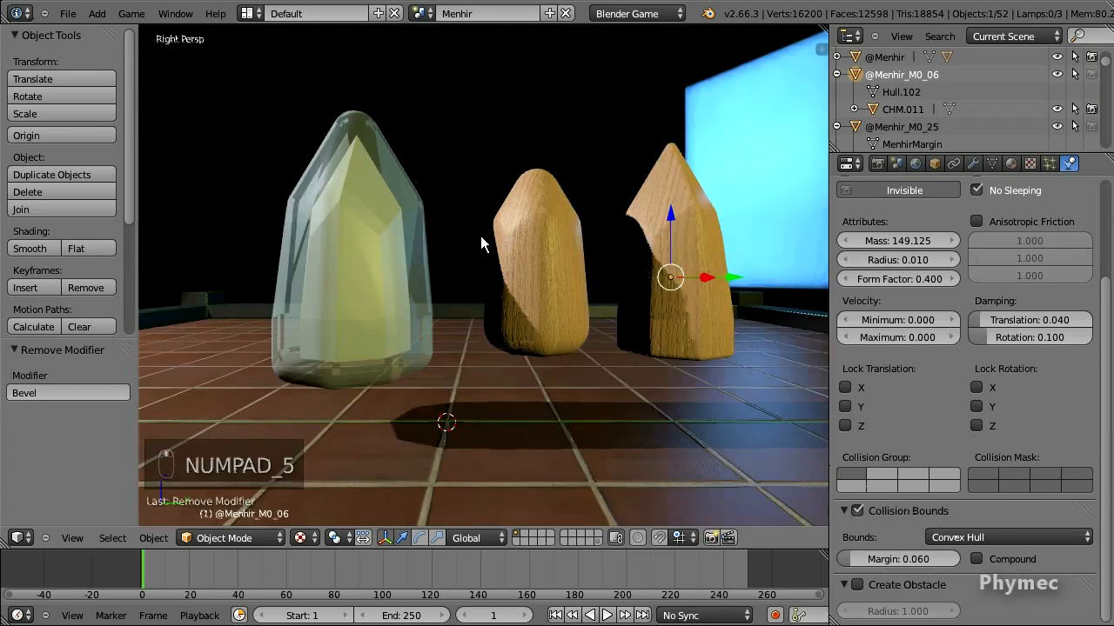
middle_click_drag(485, 241, 458, 263)
scroll(464, 247, "down", 3)
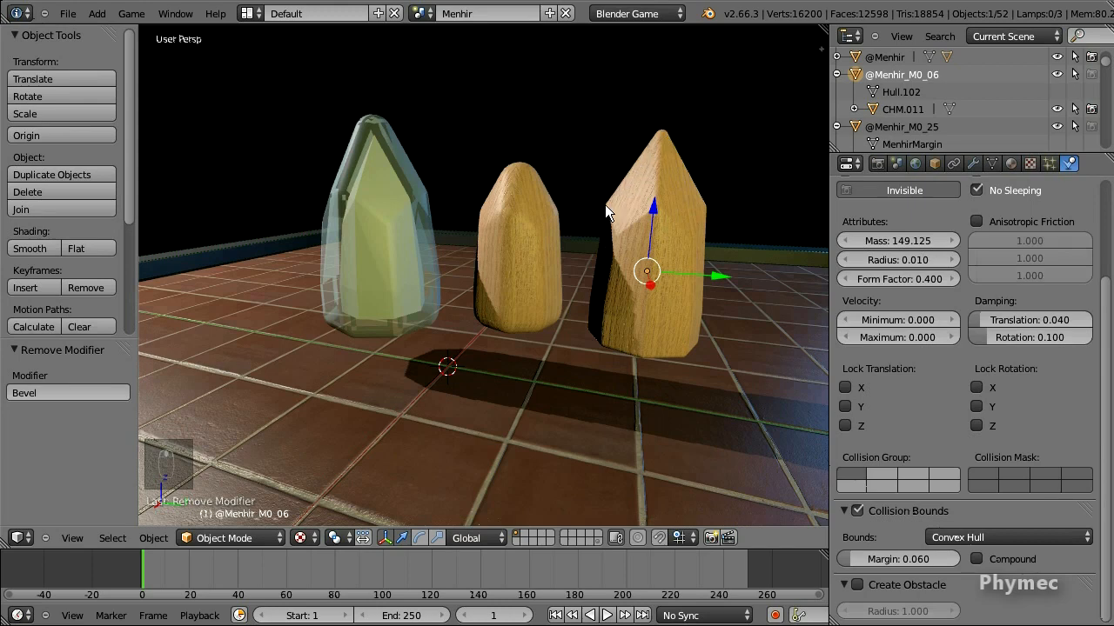
Step: Run the game, throw the three menhirs around the floor to test their collisions, and stop the game
key("p")
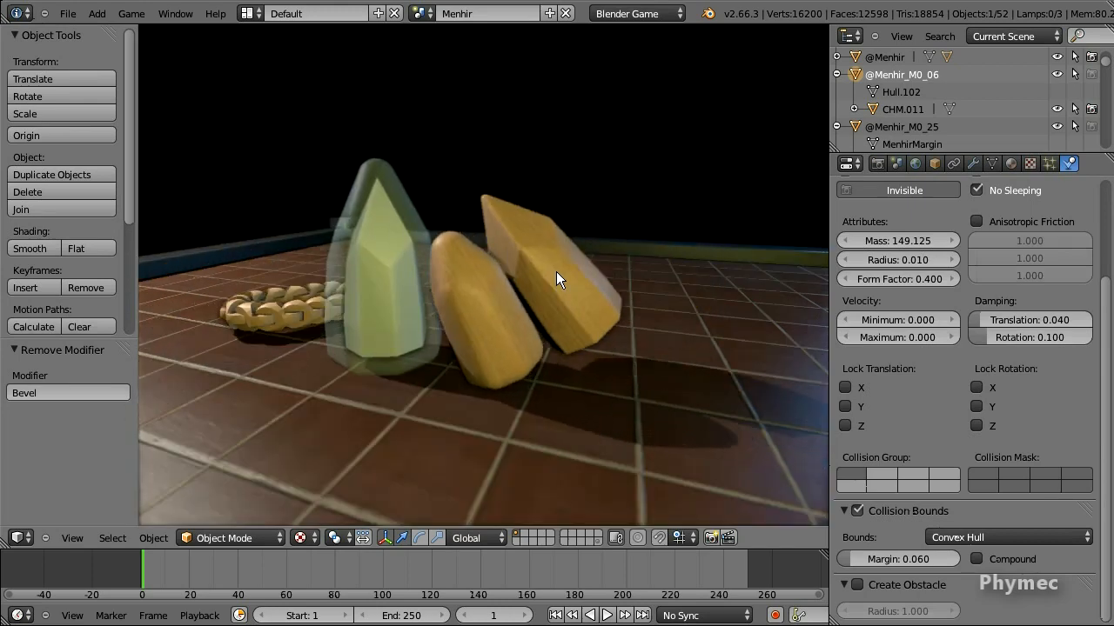
left_click_drag(410, 365, 430, 260)
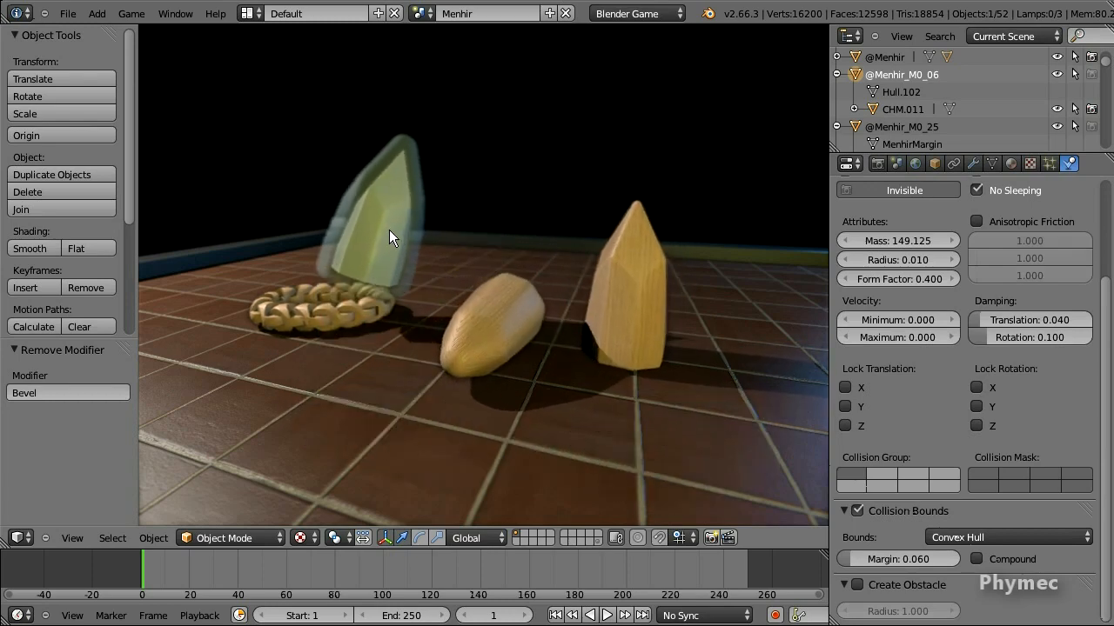
left_click_drag(427, 331, 367, 227)
left_click_drag(582, 365, 399, 248)
left_click_drag(642, 341, 474, 222)
left_click_drag(472, 348, 510, 389)
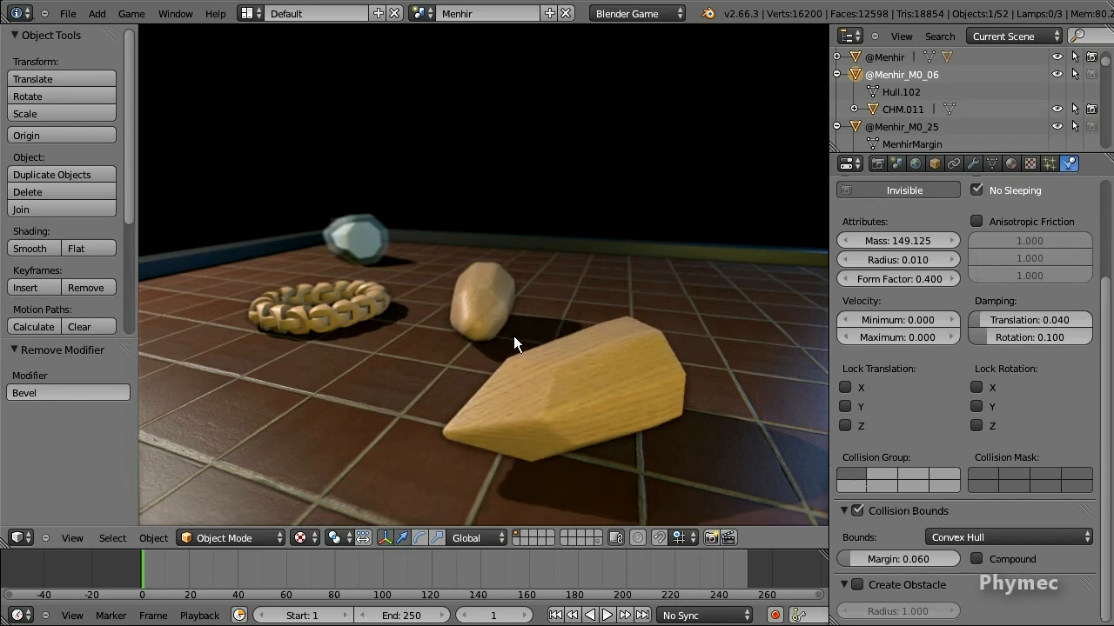
key("Escape")
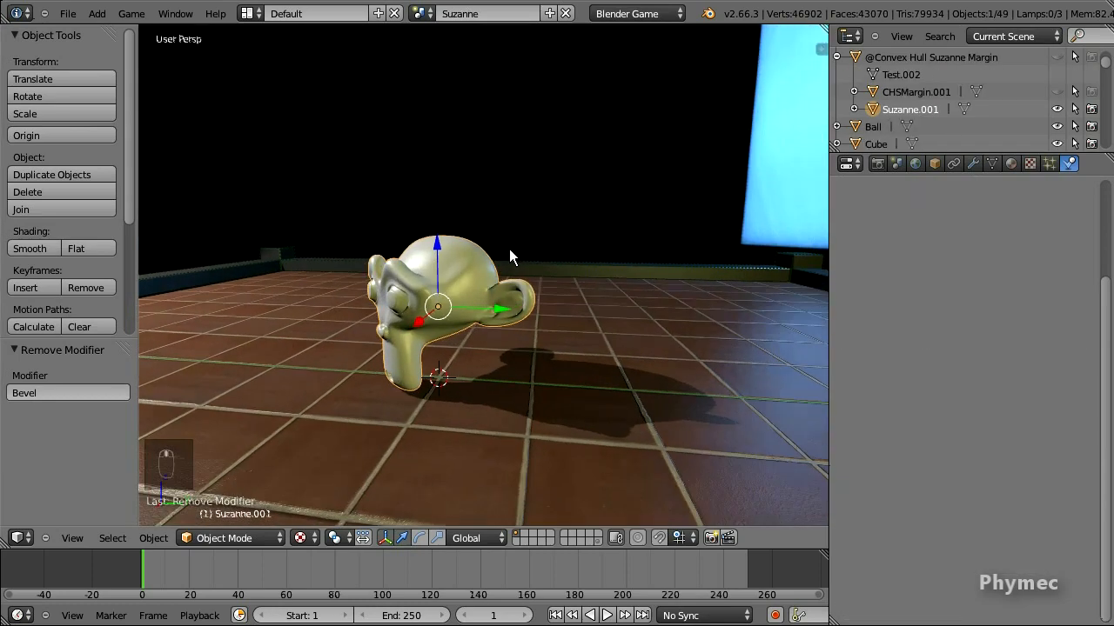
Step: Check Suzanne.001 for modifiers, examine its dense mesh in Edit Mode, and return to Object Mode
middle_click_drag(509, 249, 486, 228, "shift")
scroll(553, 175, "up", 2)
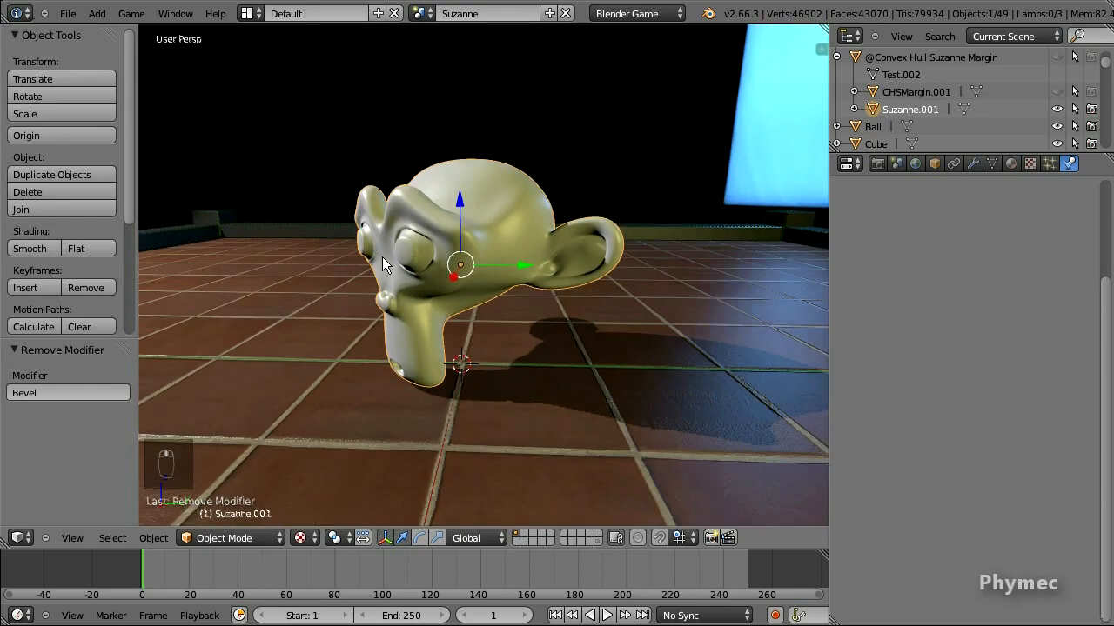
left_click(975, 164)
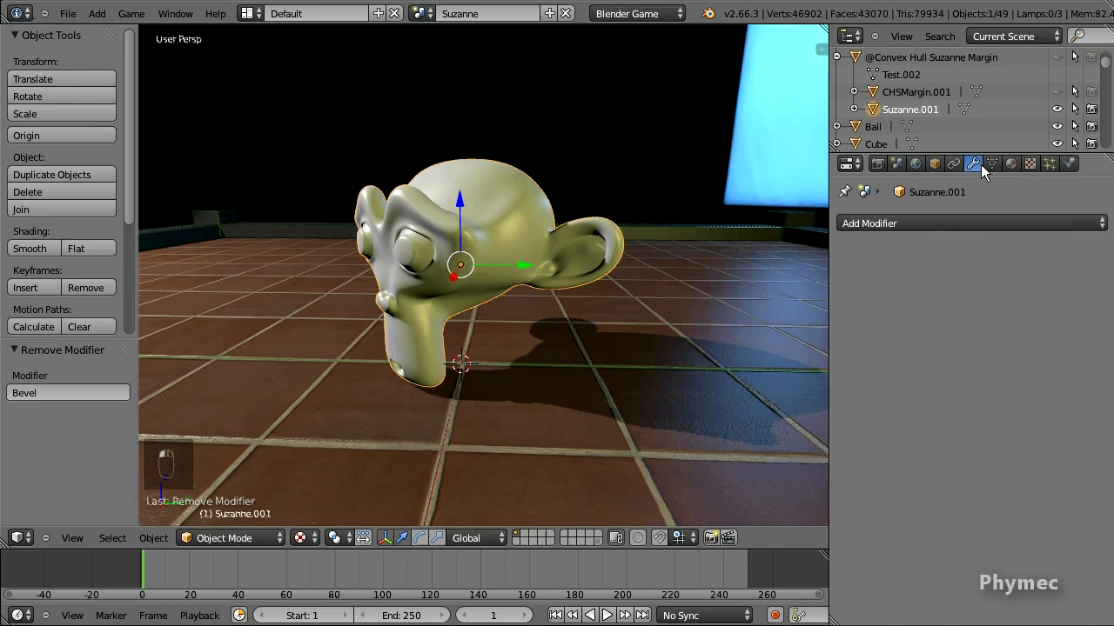
left_click(947, 224)
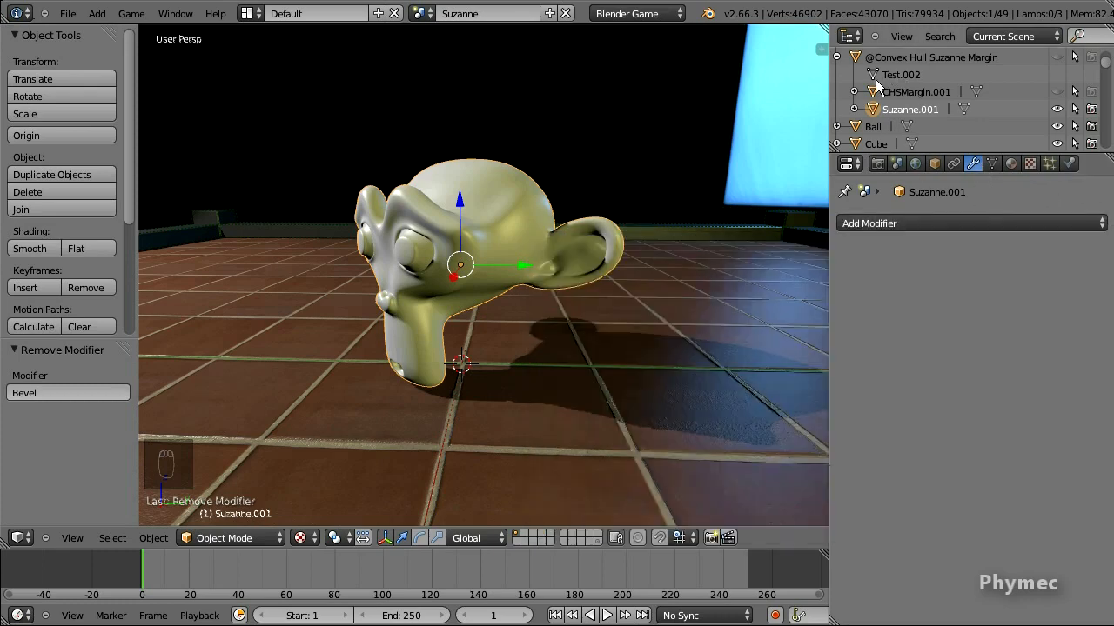
key("Tab")
middle_click_drag(493, 207, 445, 149)
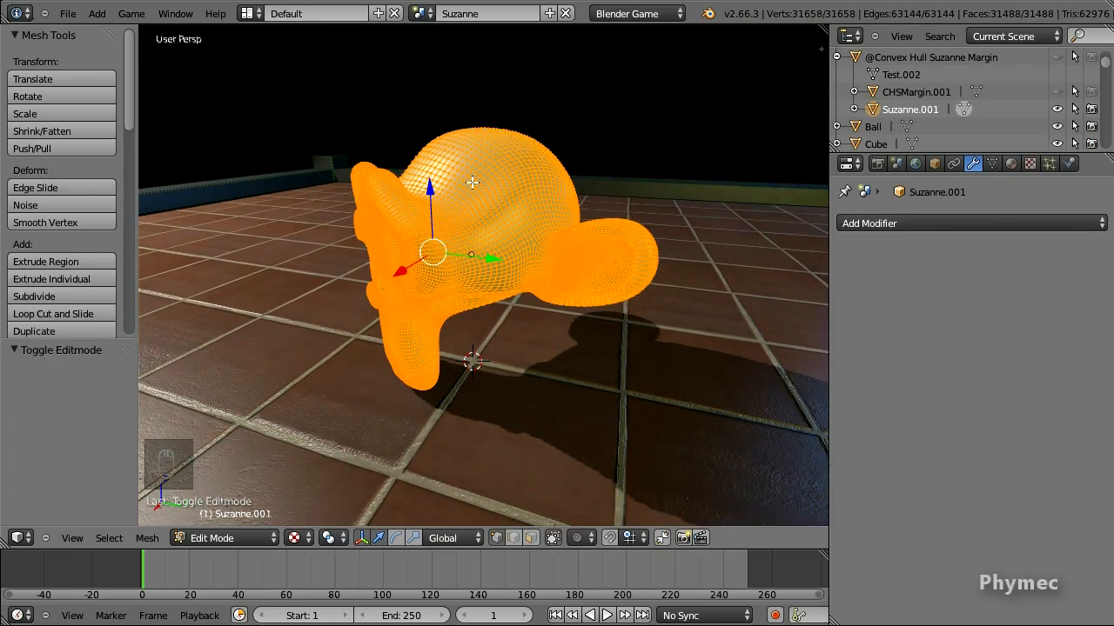
middle_click_drag(446, 186, 511, 193)
key("Tab")
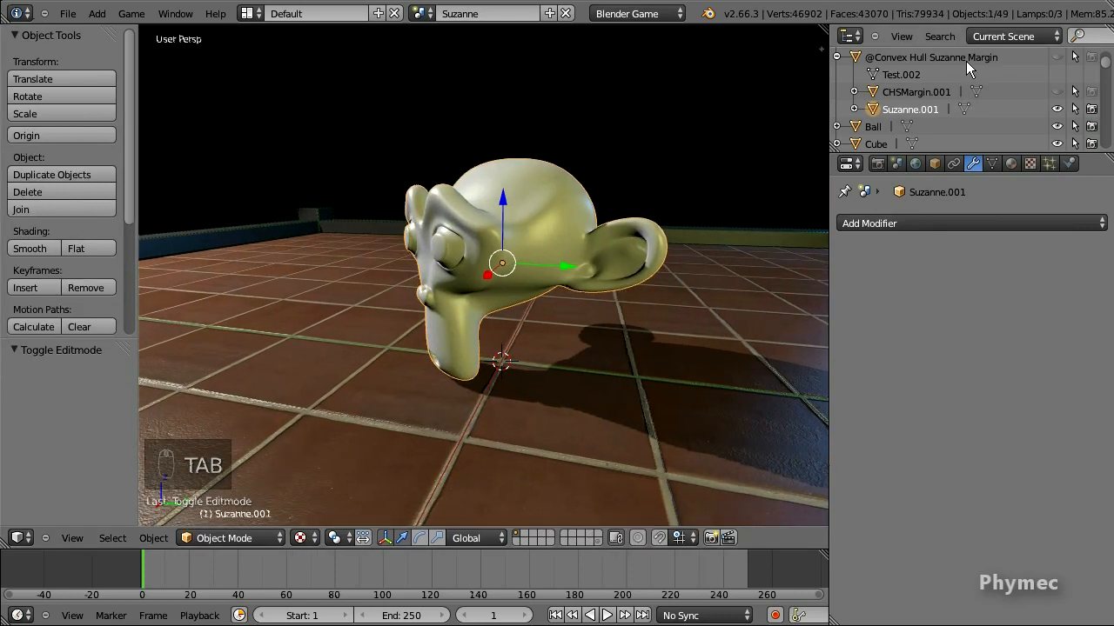
left_click(1057, 57)
left_click(917, 57)
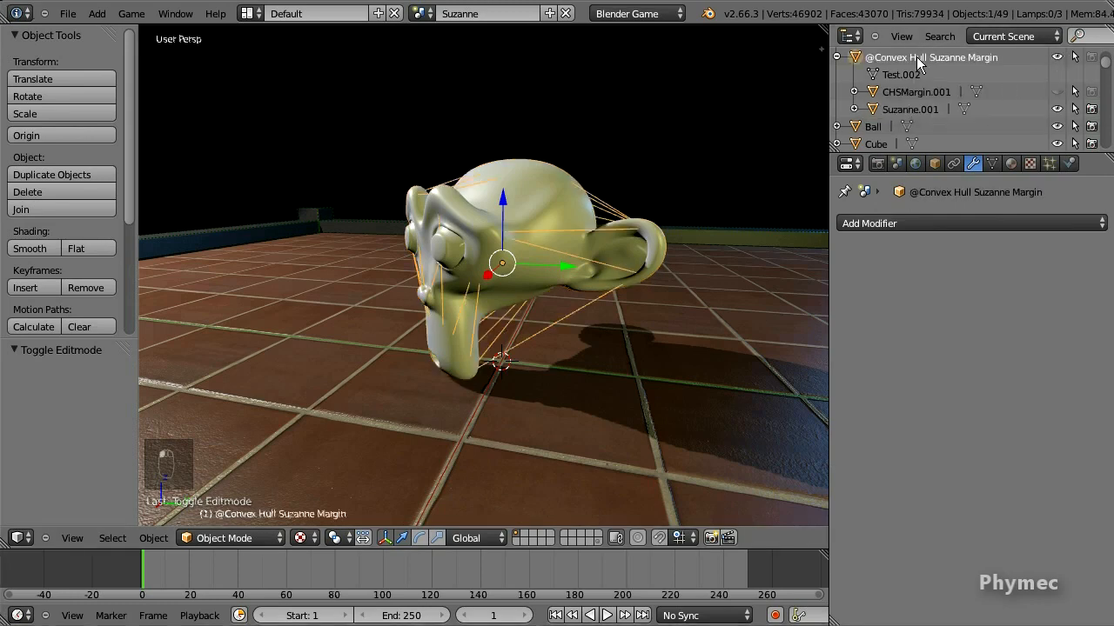
key("Tab")
middle_click_drag(566, 290, 551, 189)
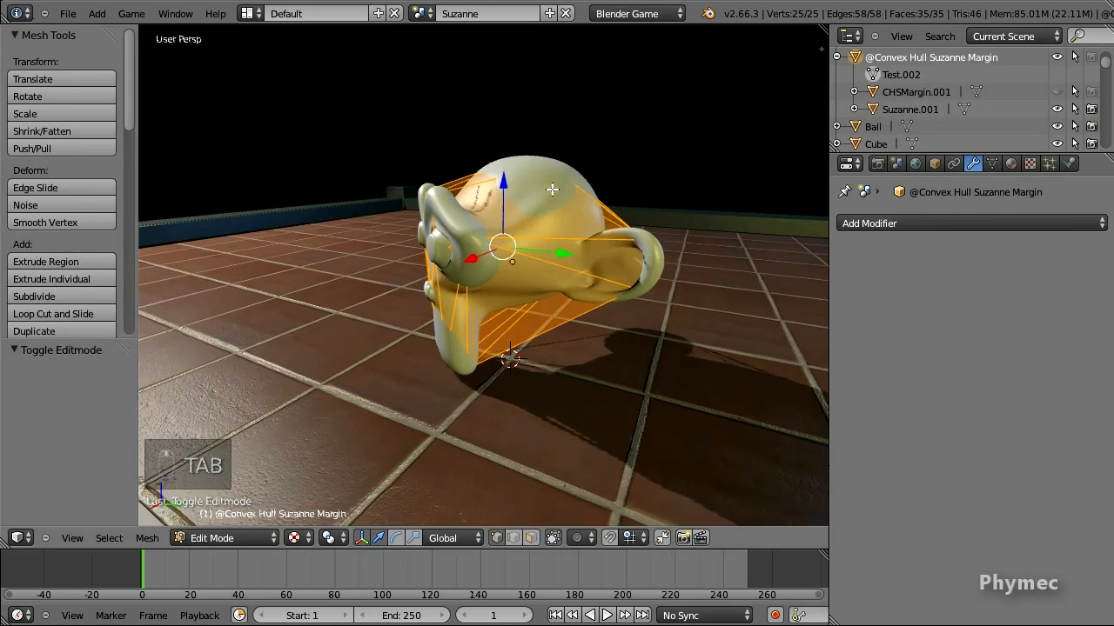
left_click(1057, 108)
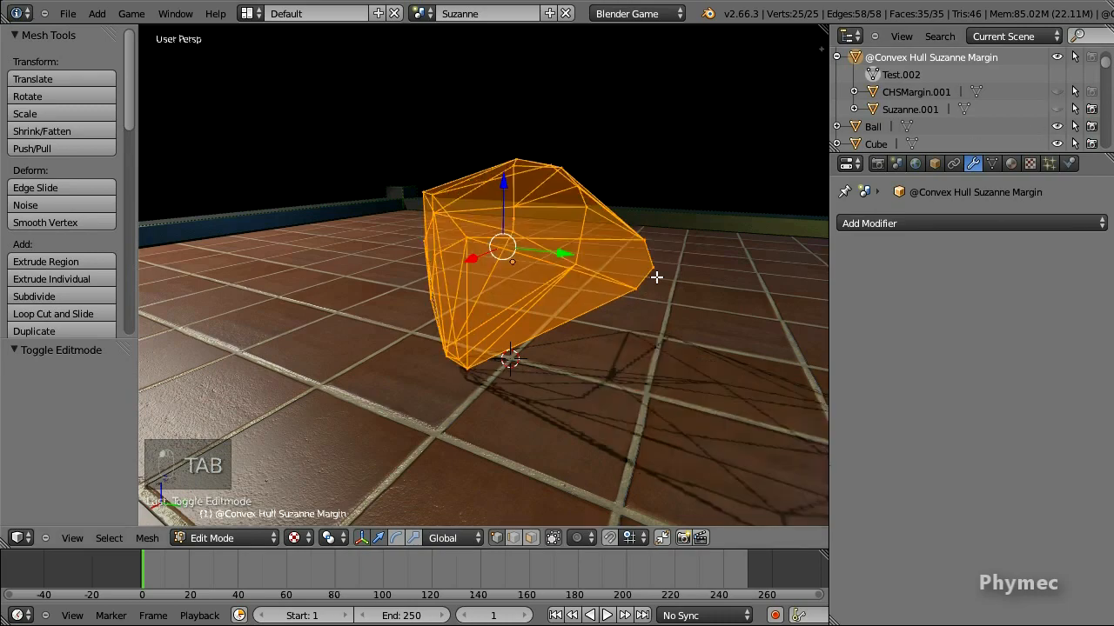
middle_click_drag(656, 276, 645, 278)
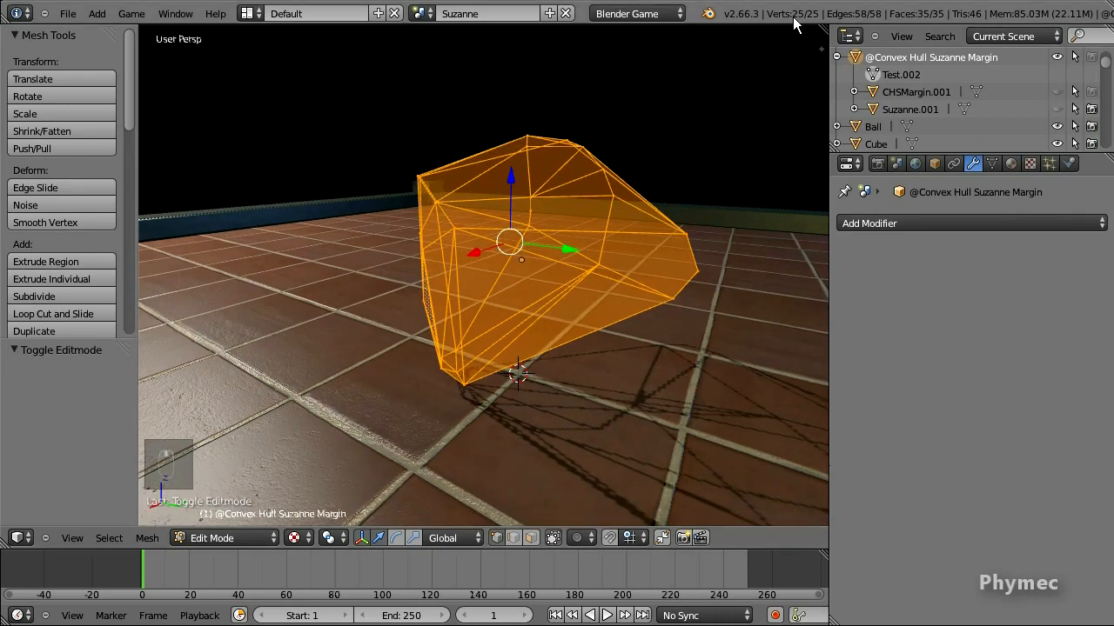
middle_click_drag(555, 247, 592, 225)
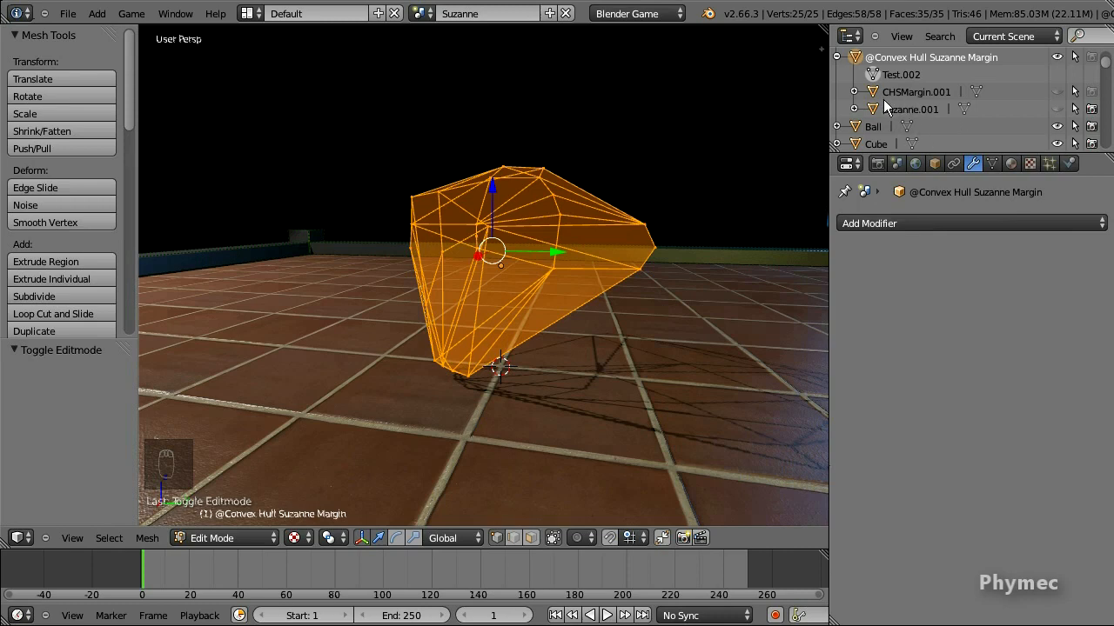
Step: Show the hull's physics settings and make CHSMargin.001 and Suzanne.001 visible to compare them with the hull mesh
left_click(1069, 163)
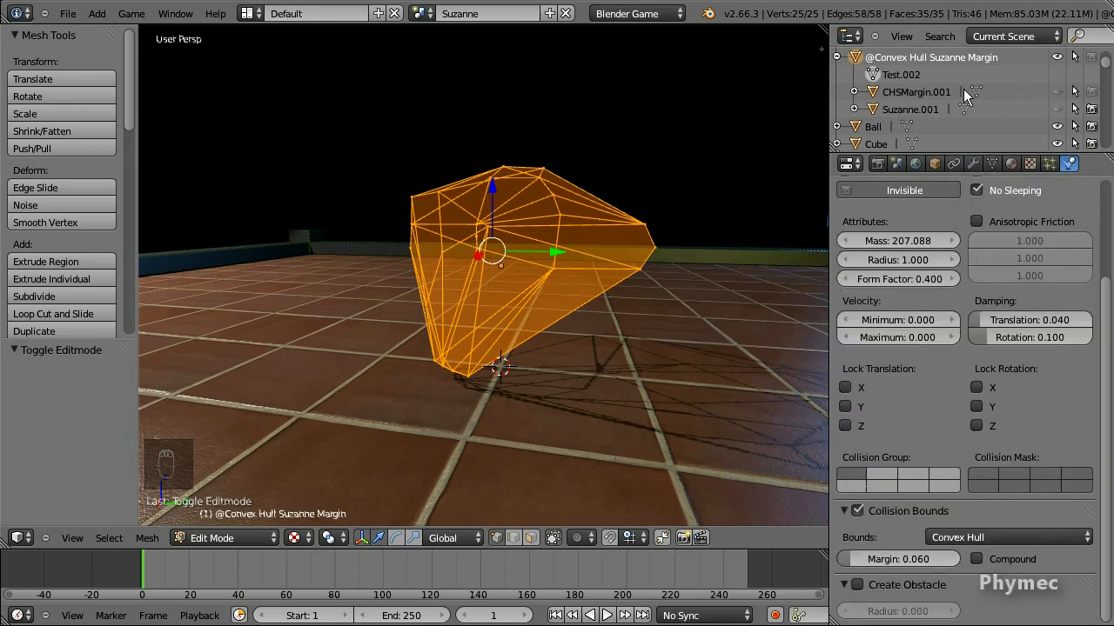
left_click(1057, 92)
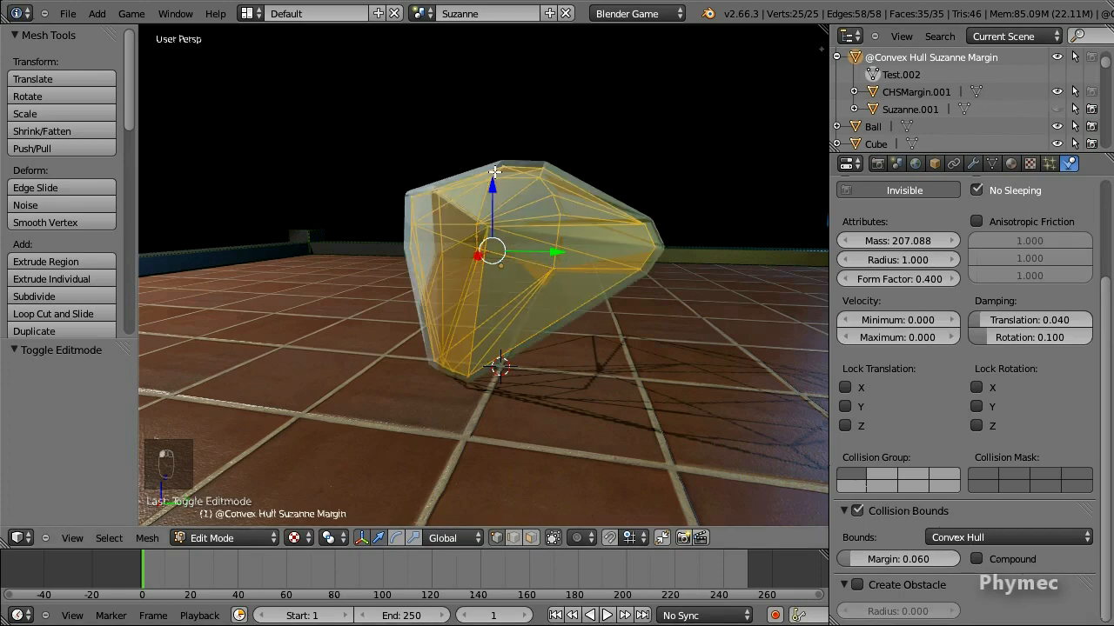
mouse_move(688, 221)
middle_mouse_down()
mouse_move(650, 241)
mouse_move(688, 224)
middle_mouse_up()
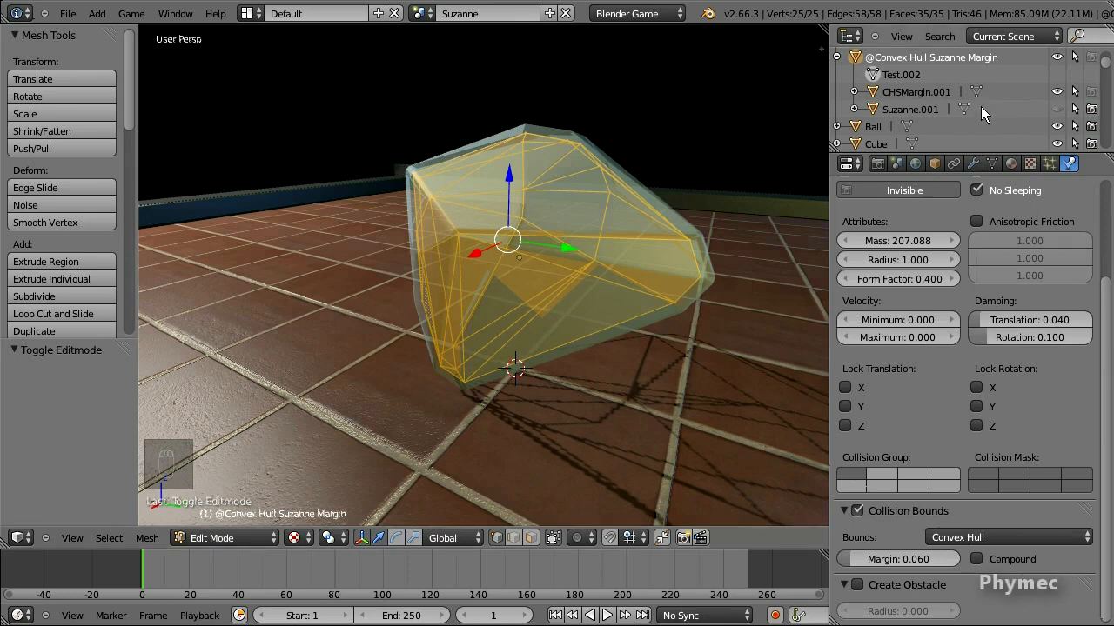
left_click(1057, 109)
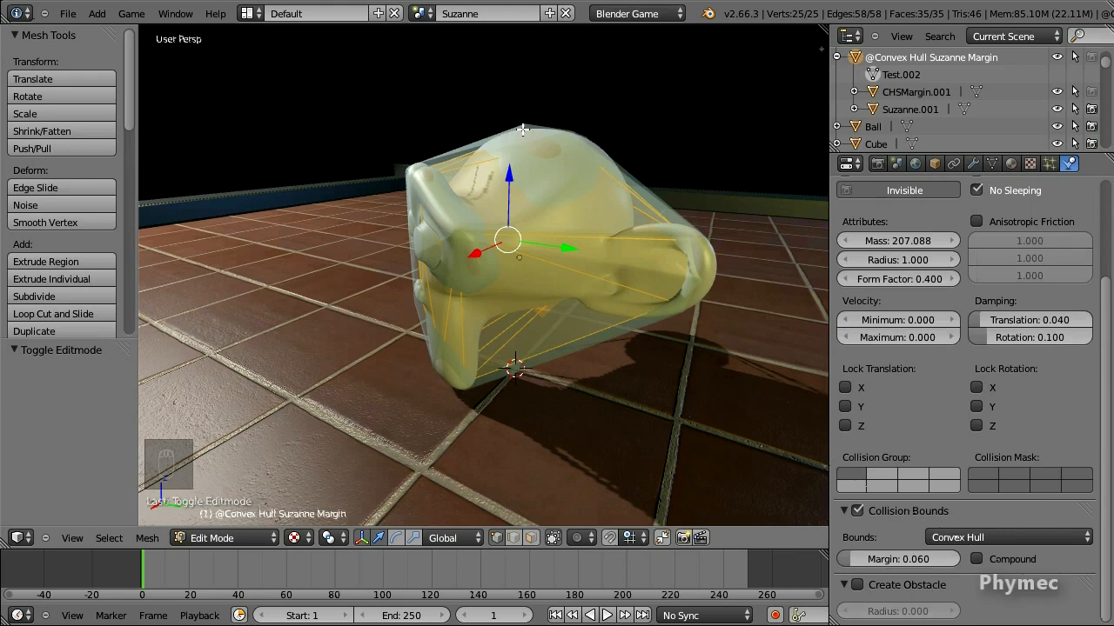
middle_click_drag(440, 262, 437, 215)
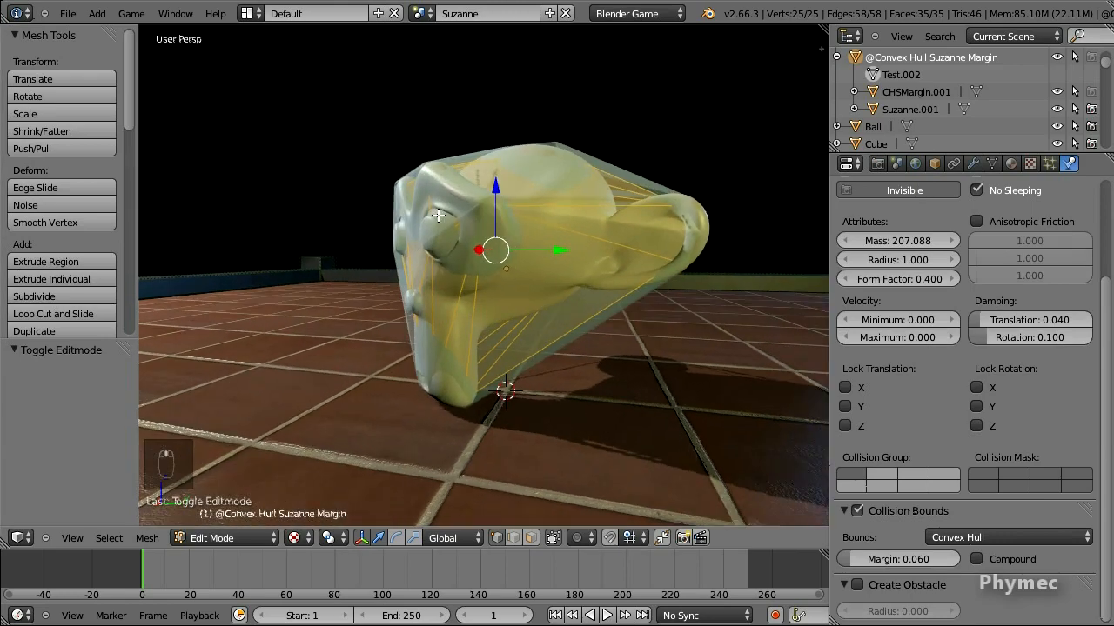
Step: Hide CHSMargin.001 and Suzanne.001 to view the bare hull, make both visible again, and return to Object Mode
left_click(1054, 93)
left_click(1056, 108)
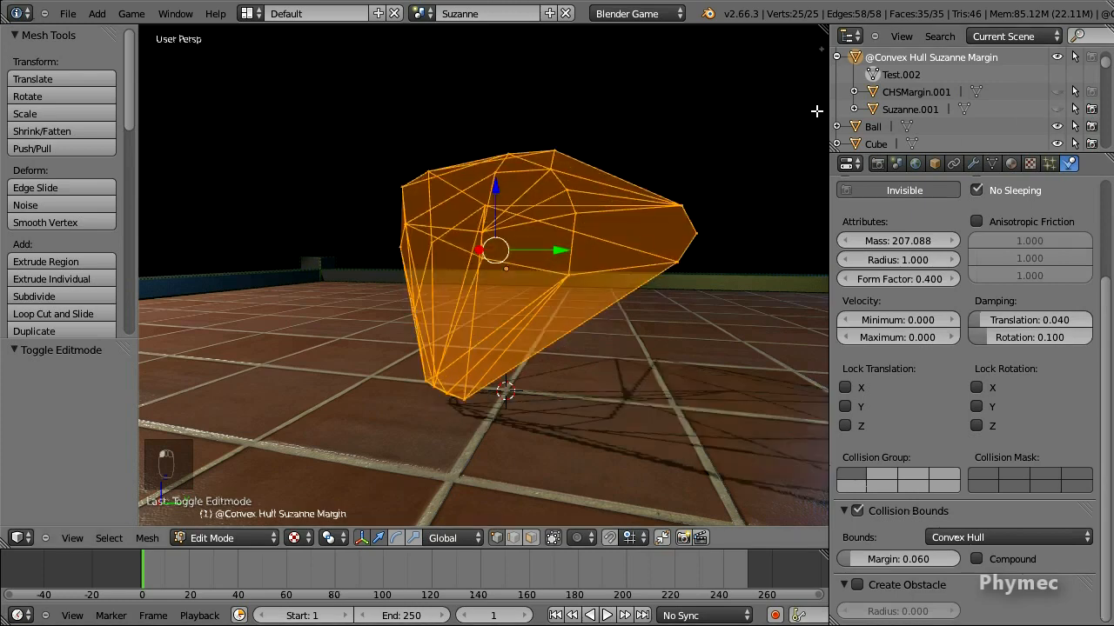
left_click(1055, 92)
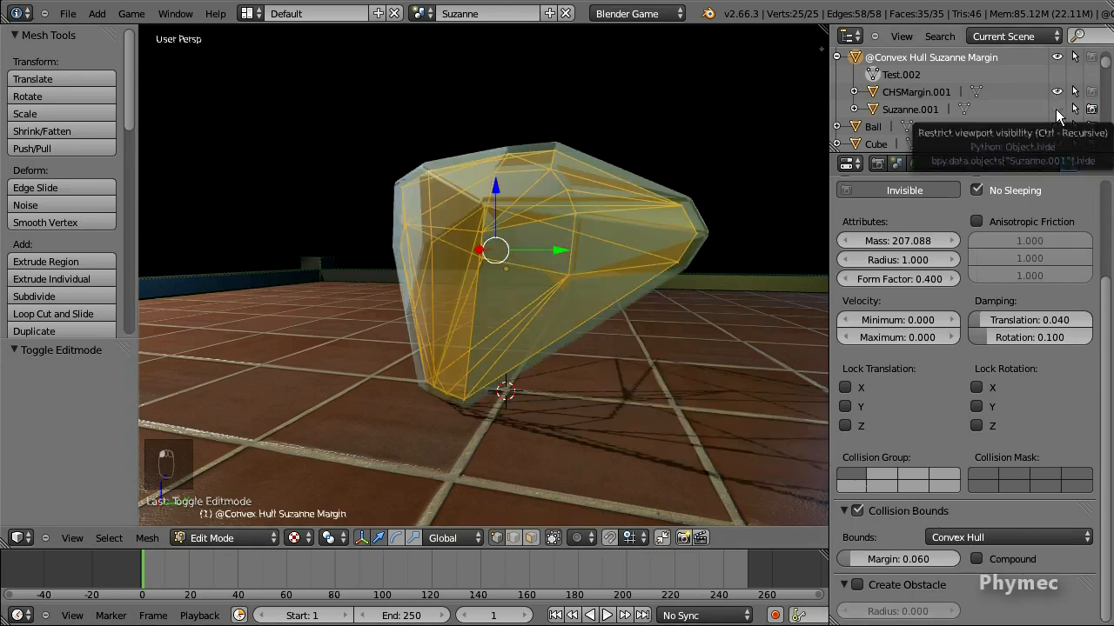
left_click(1057, 109)
middle_click_drag(598, 239, 595, 254)
key("Tab")
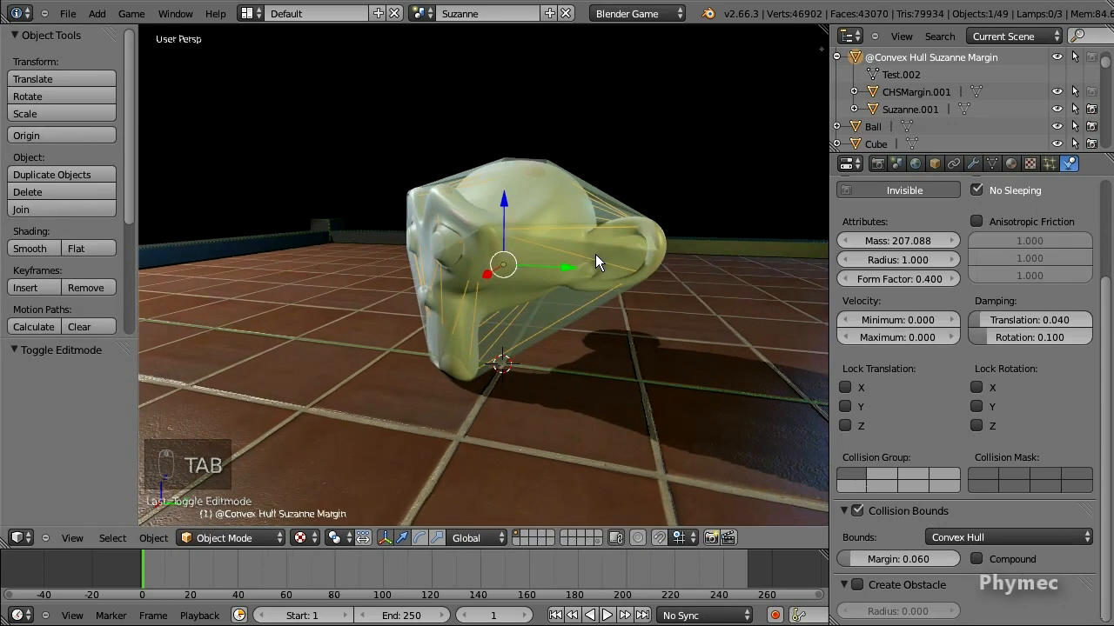
Step: Run the game, throw the Suzanne head around to test its convex hull collisions, and stop the game
key("p")
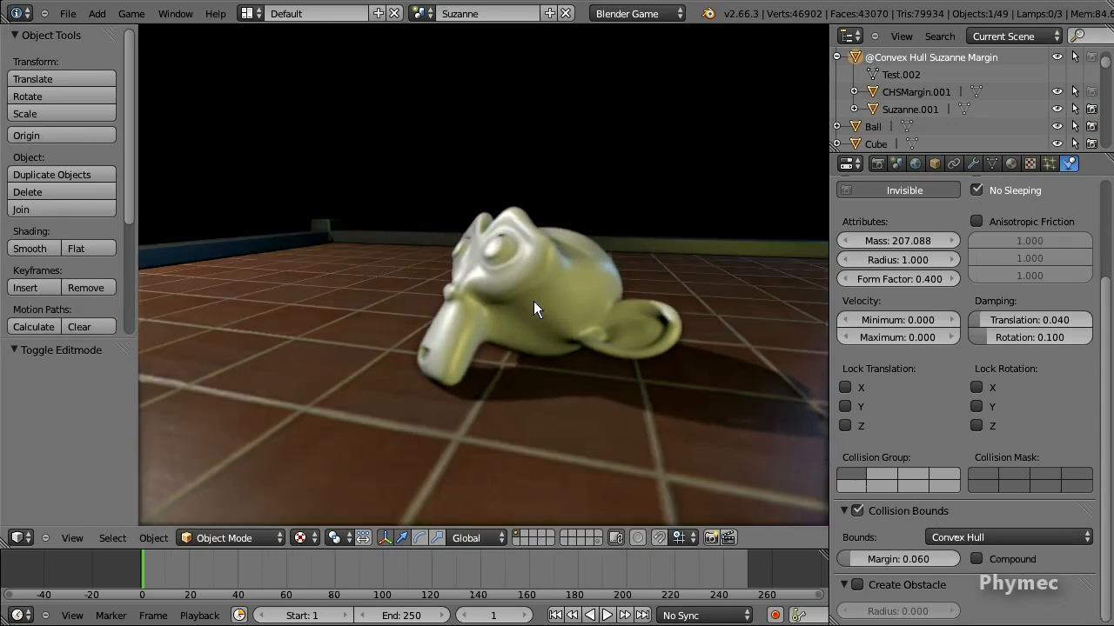
left_click_drag(566, 323, 460, 165)
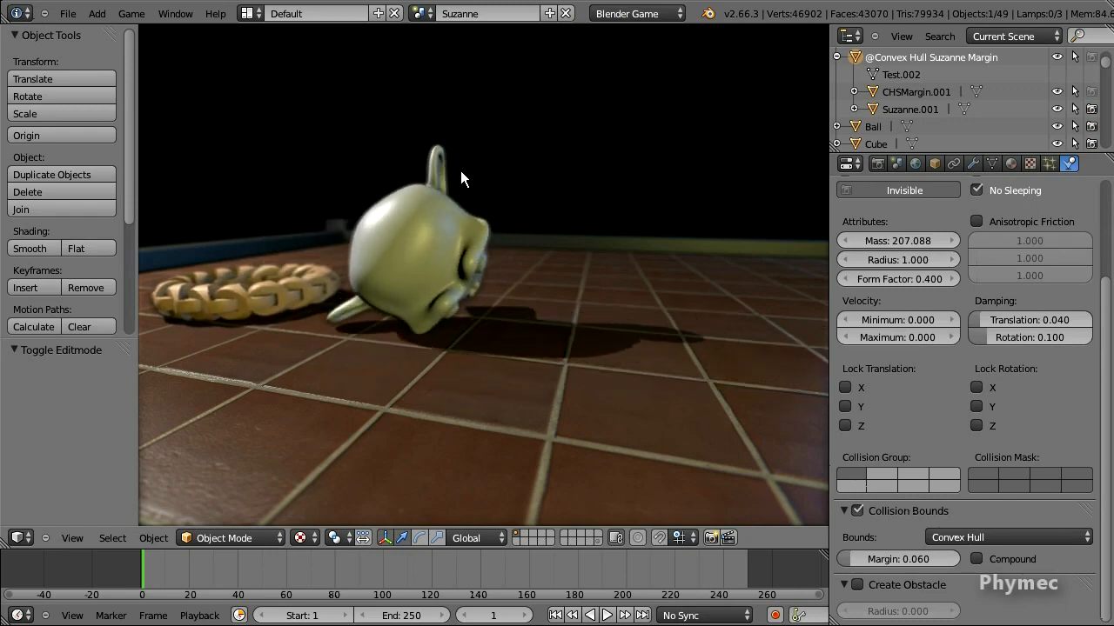
left_click_drag(414, 227, 693, 237)
key("Escape")
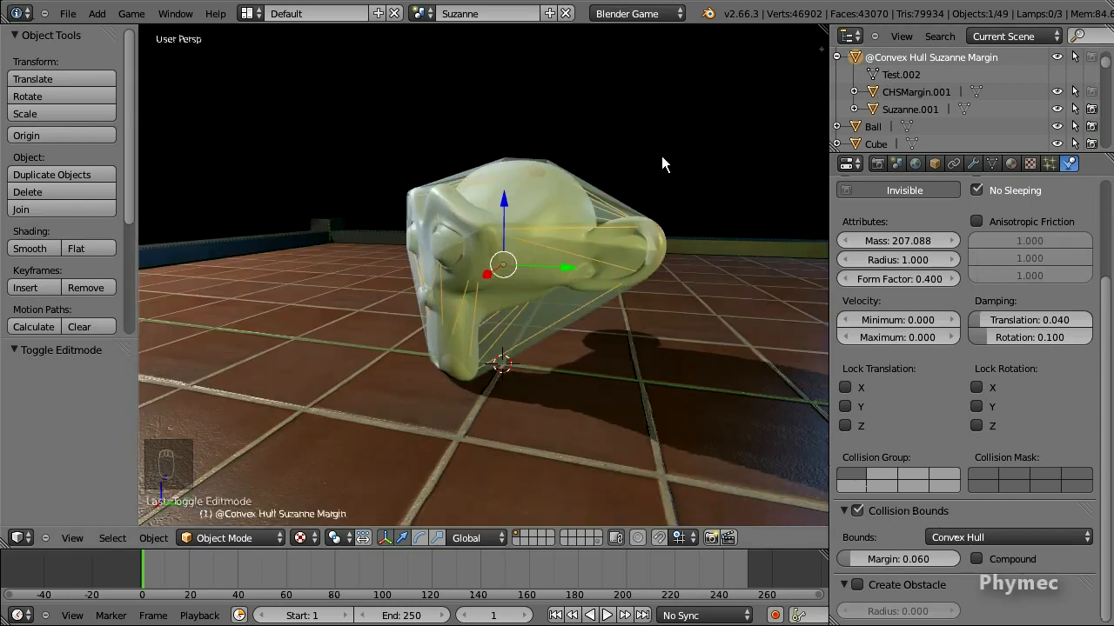
key("a")
right_click(886, 56)
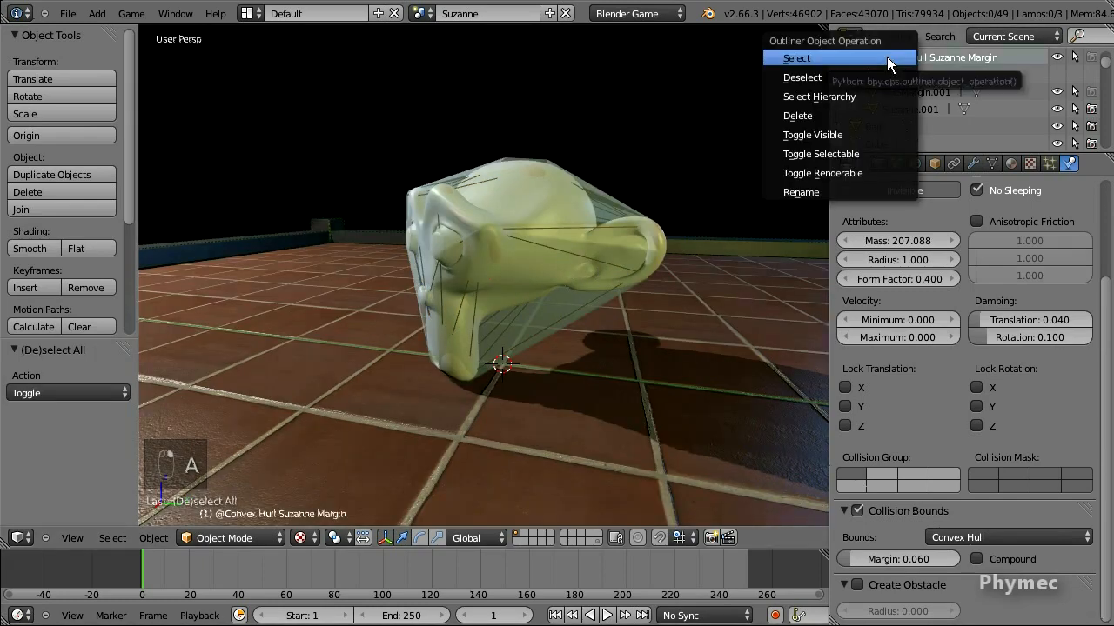
left_click(870, 96)
scroll(625, 195, "down", 2)
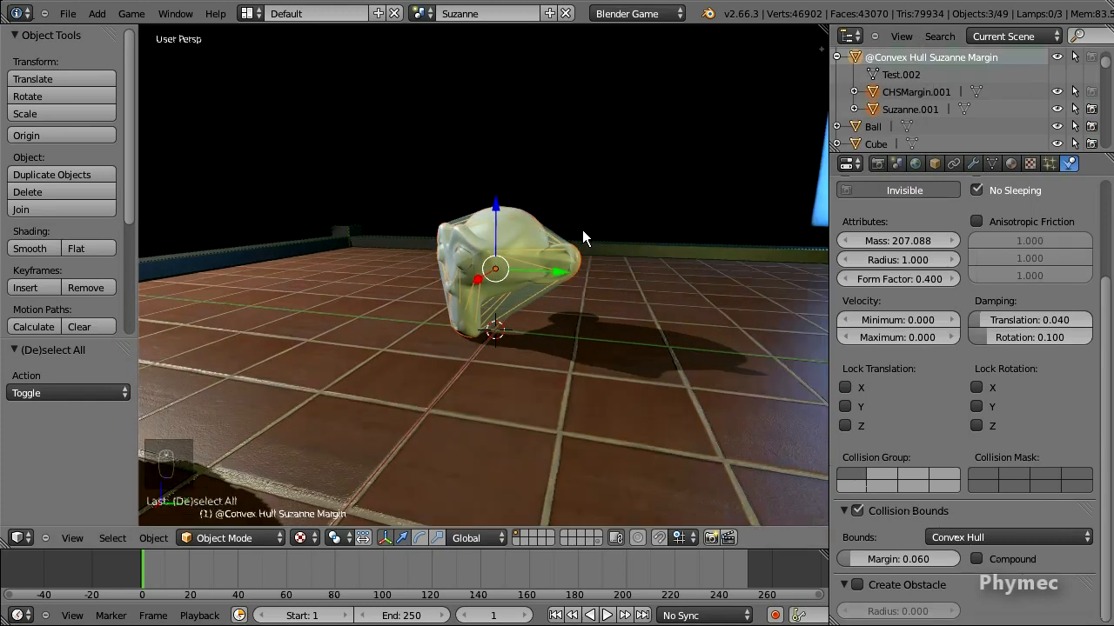
key("alt+d")
key("z")
left_click(576, 106)
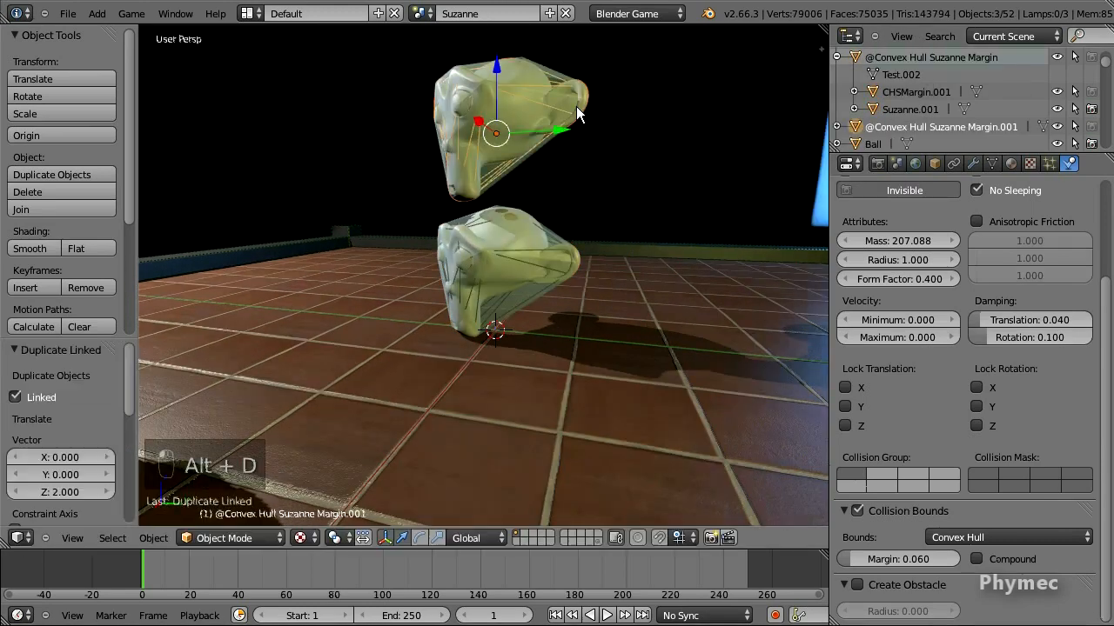
Step: Repeat the linked duplication five more times to stack Suzannes, run the game to watch them fall, and stop it
key("shift+r")
key("shift+r")
key("shift+r")
key("shift+r")
key("shift+r")
key("p")
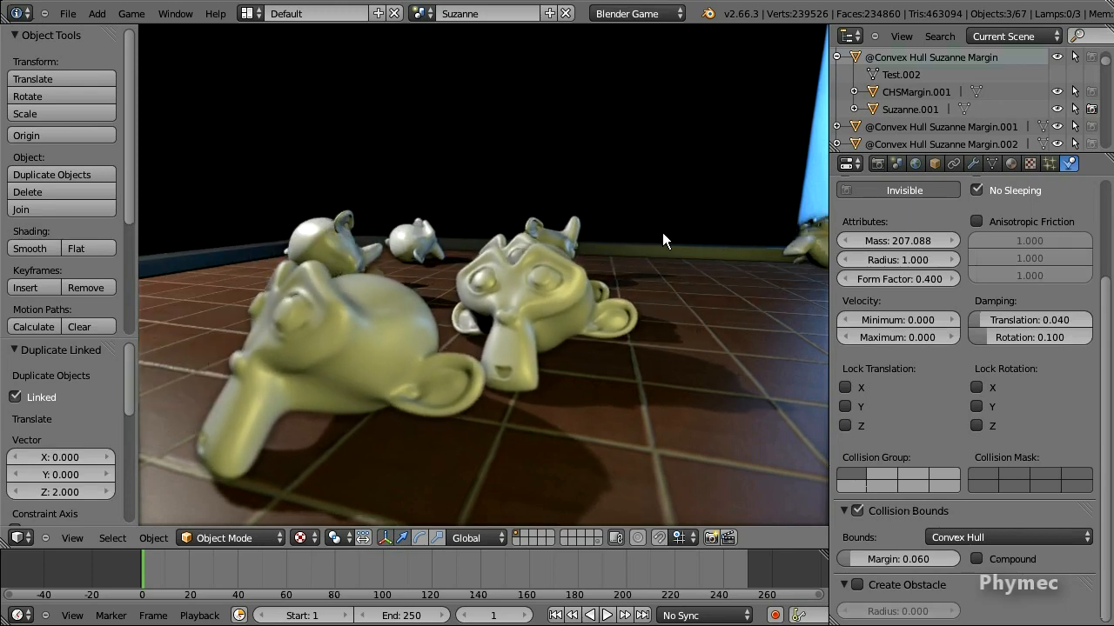
key("Escape")
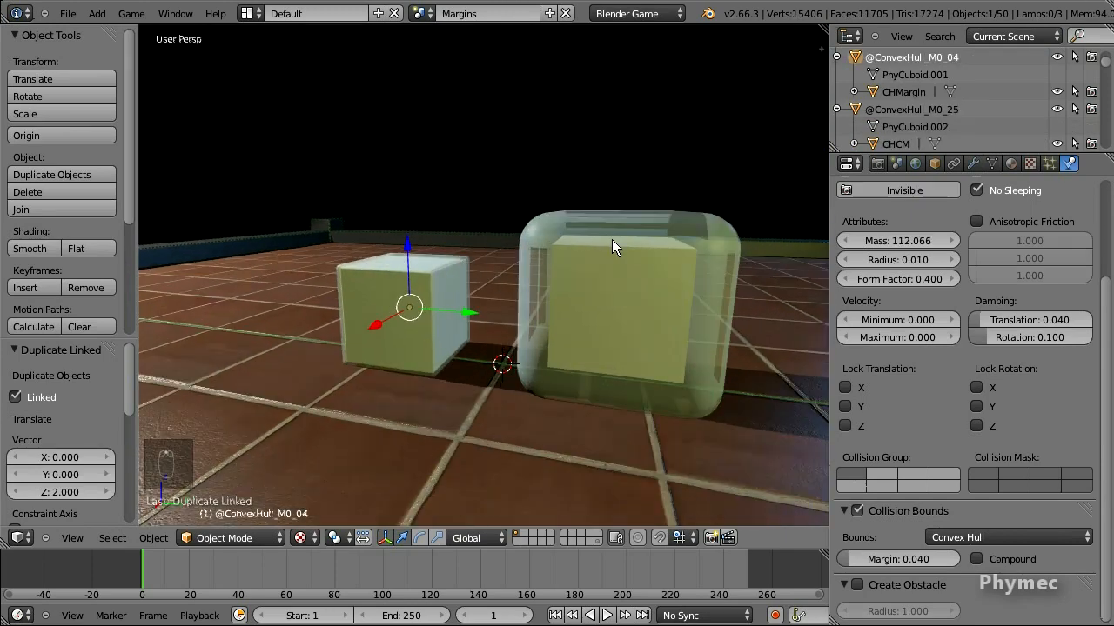
Step: Assign the Oak material to the margin objects CHMargin and CHCM around the two convex hull cubes
left_click(908, 92)
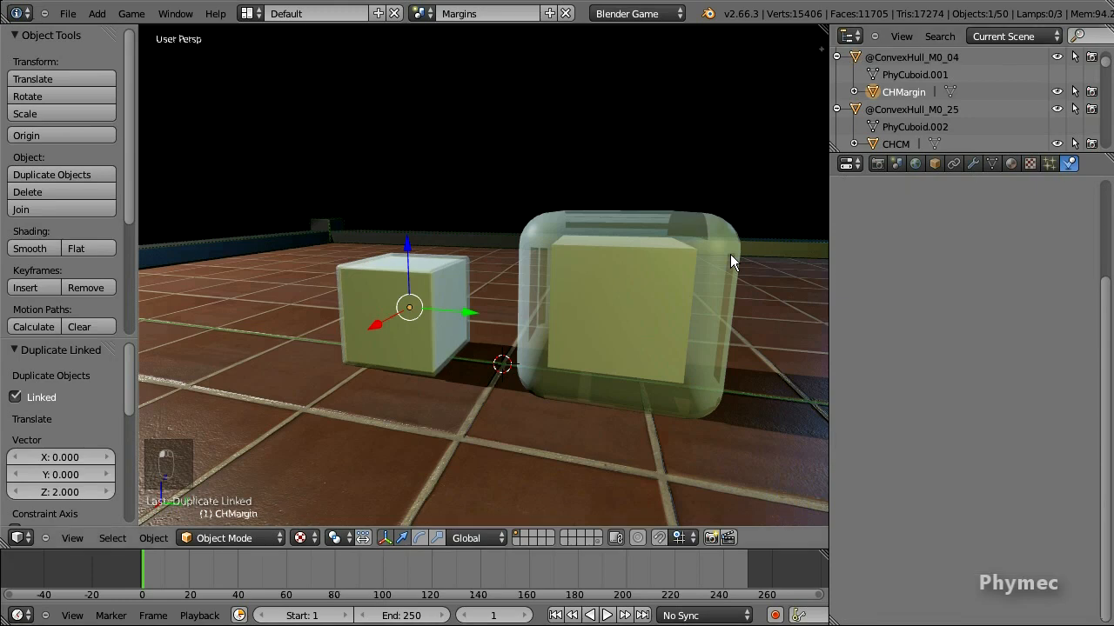
left_click(1011, 165)
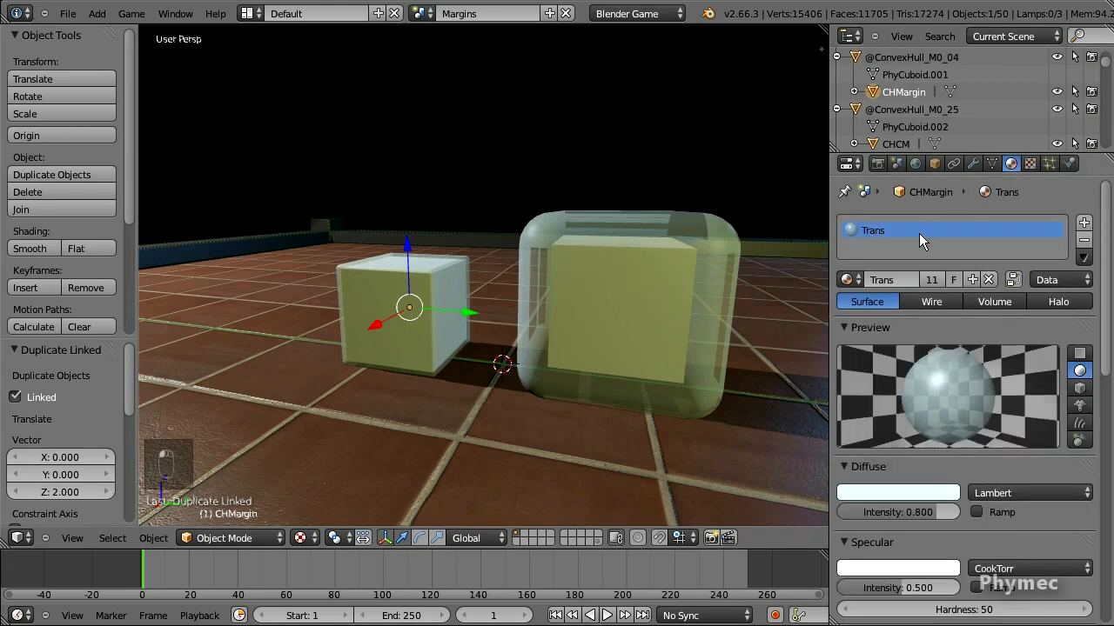
left_click(851, 279)
left_click(872, 340)
right_click(706, 233)
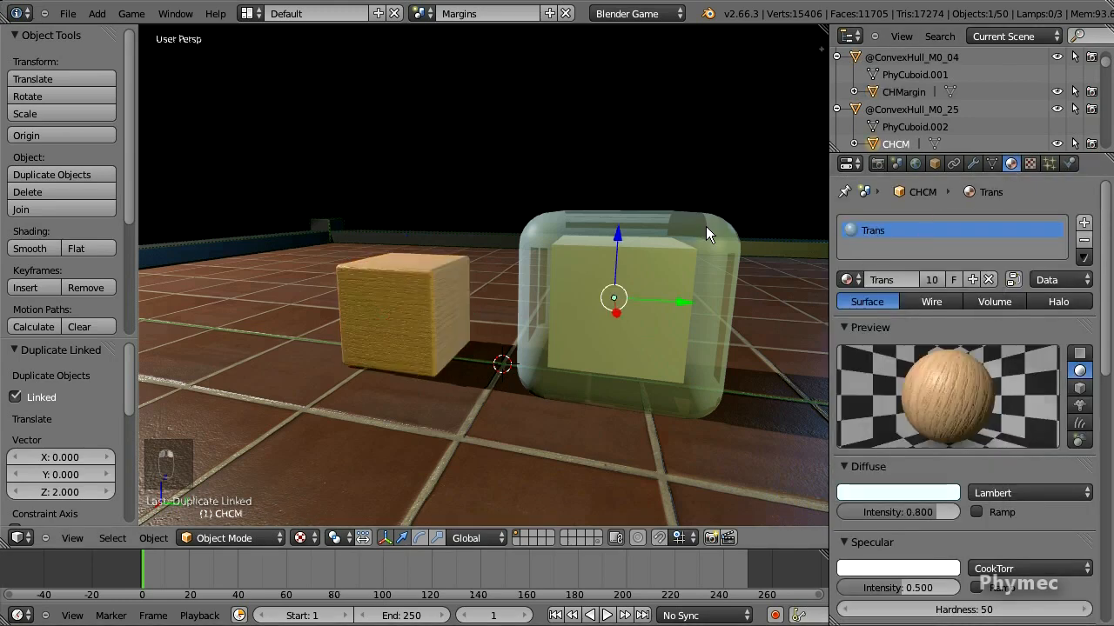
left_click(850, 280)
left_click(875, 338)
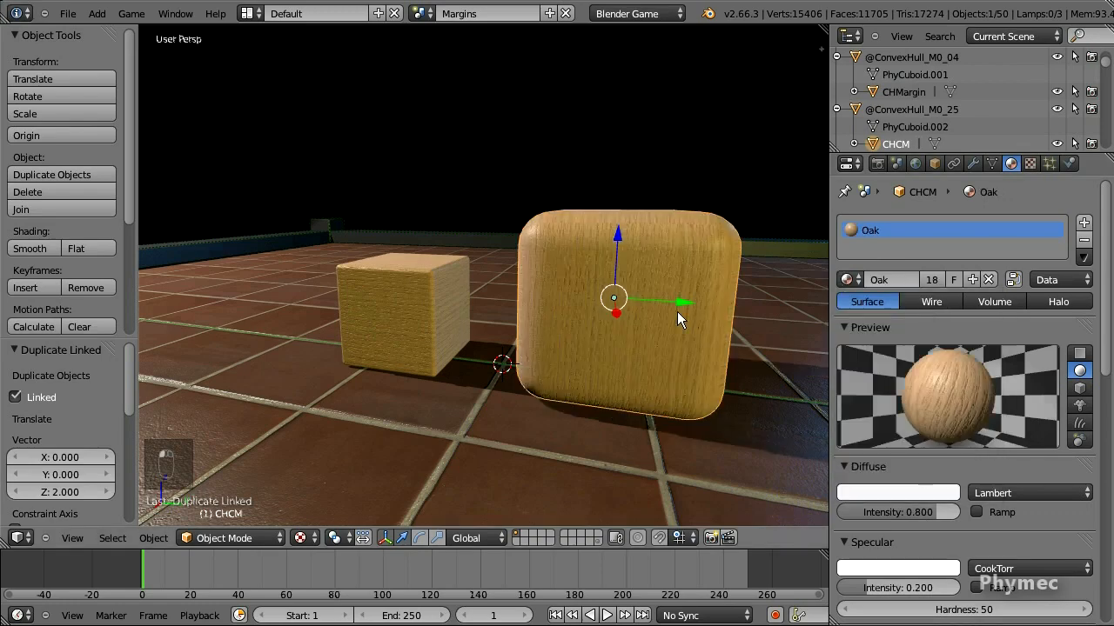
Step: Run the game, throw the two oak cubes around to test their collision margins, and stop the game
middle_click_drag(679, 321, 609, 299)
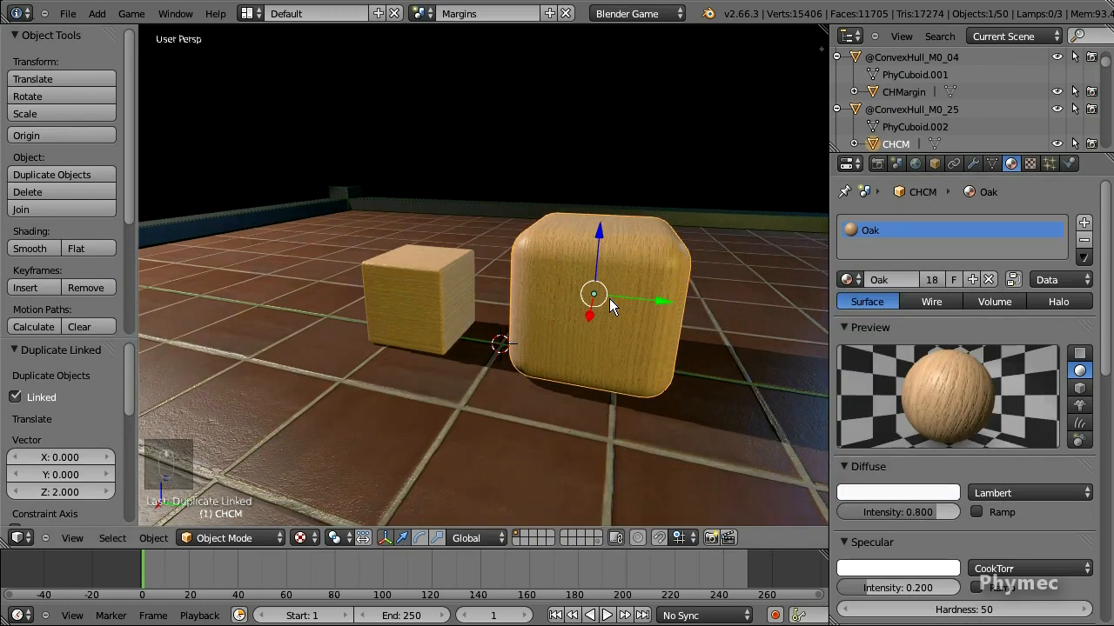
key("p")
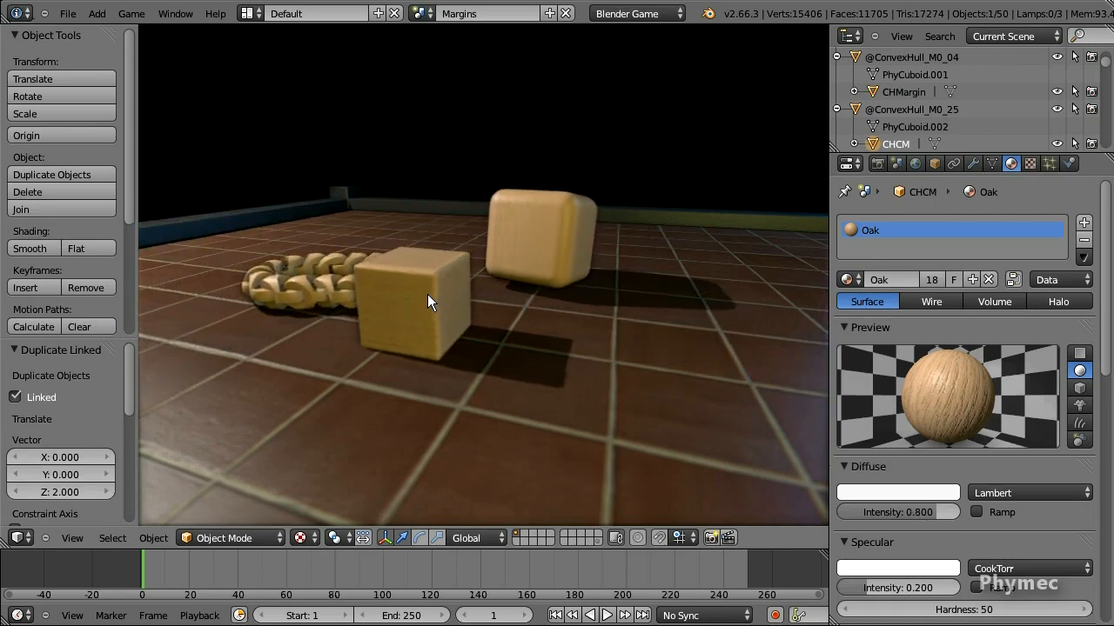
left_click_drag(427, 294, 529, 137)
left_click_drag(566, 221, 476, 230)
key("Escape")
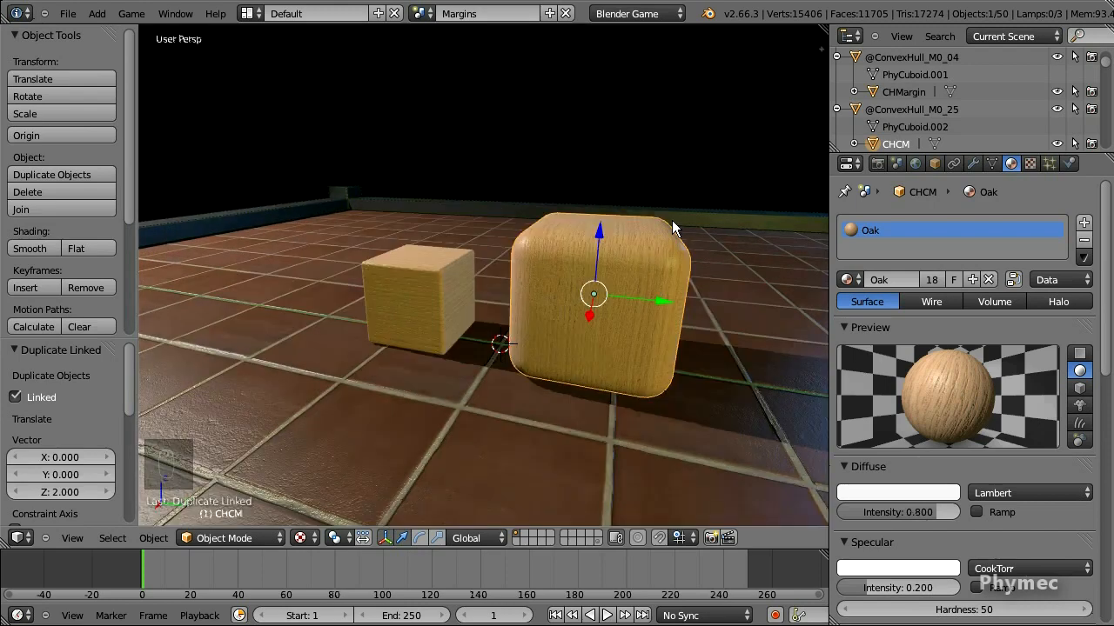
left_click(1057, 144)
left_click(942, 110)
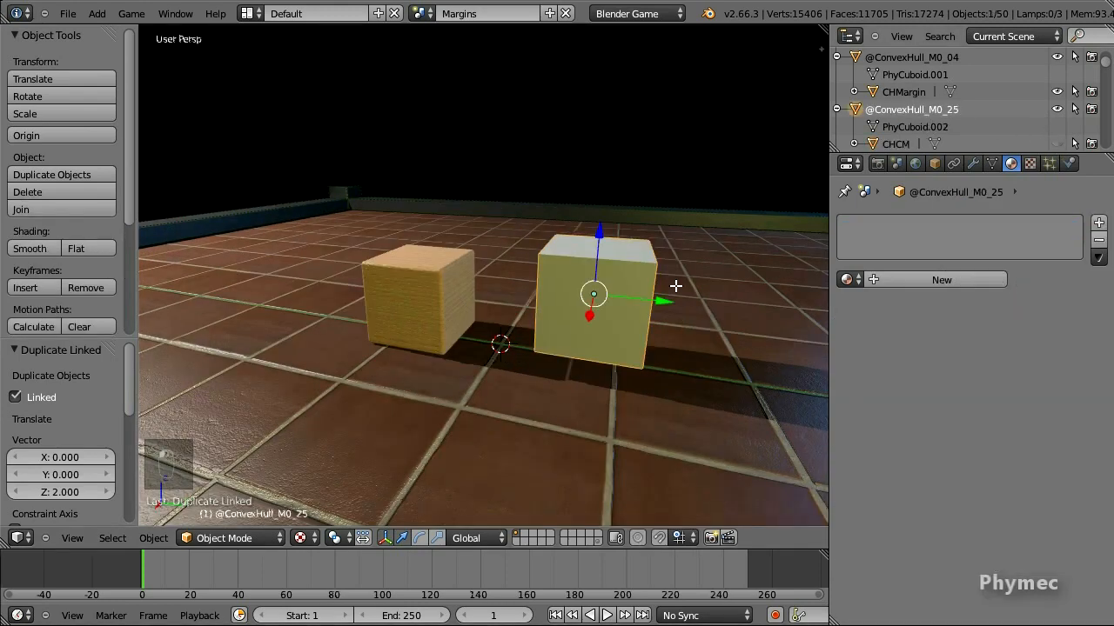
key("Tab")
middle_click_drag(548, 261, 577, 281)
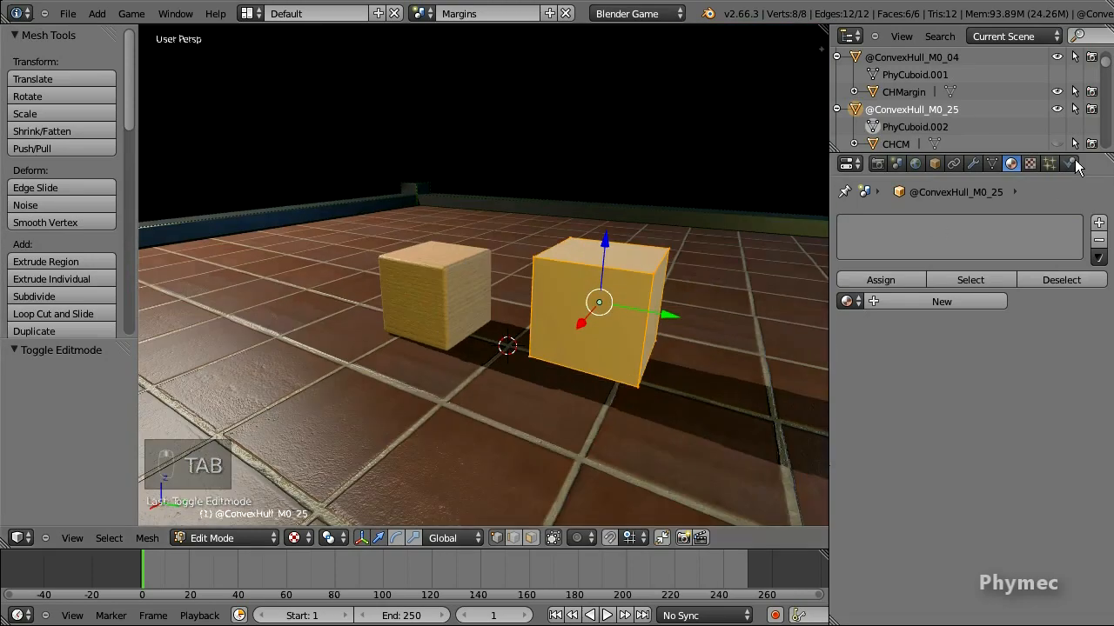
left_click(1069, 164)
middle_click_drag(592, 331, 635, 325)
key("Tab")
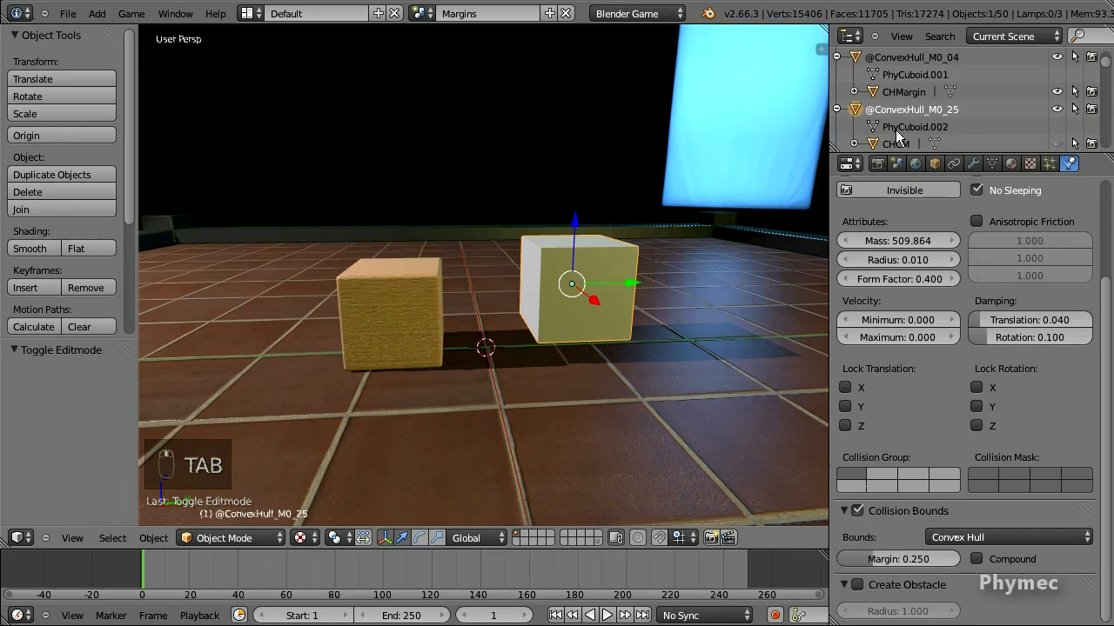
left_click(1057, 143)
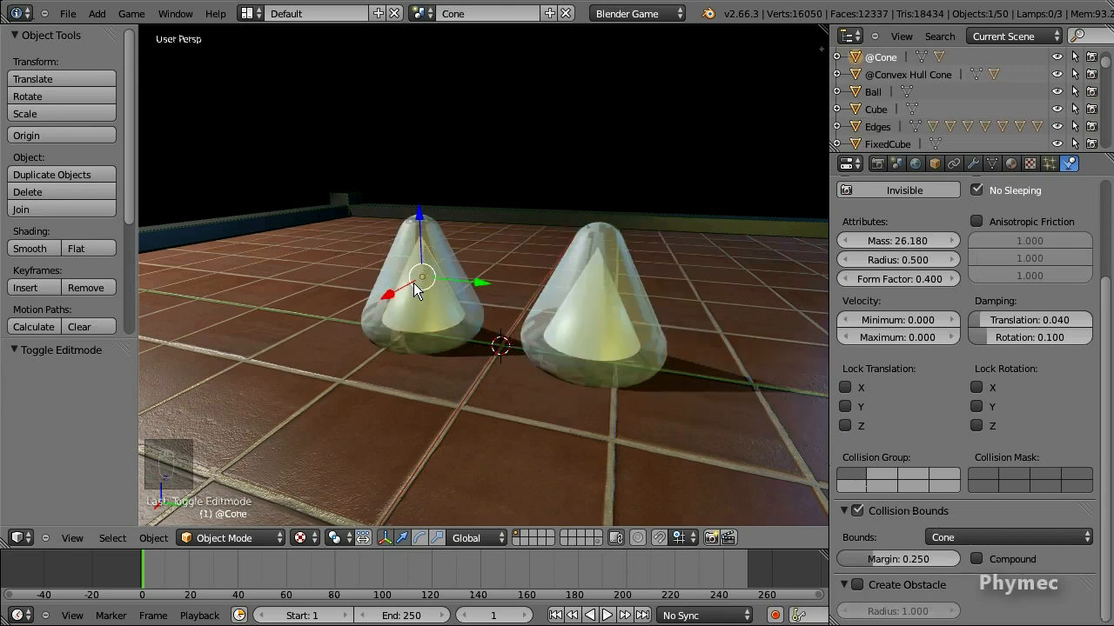
right_click(444, 244)
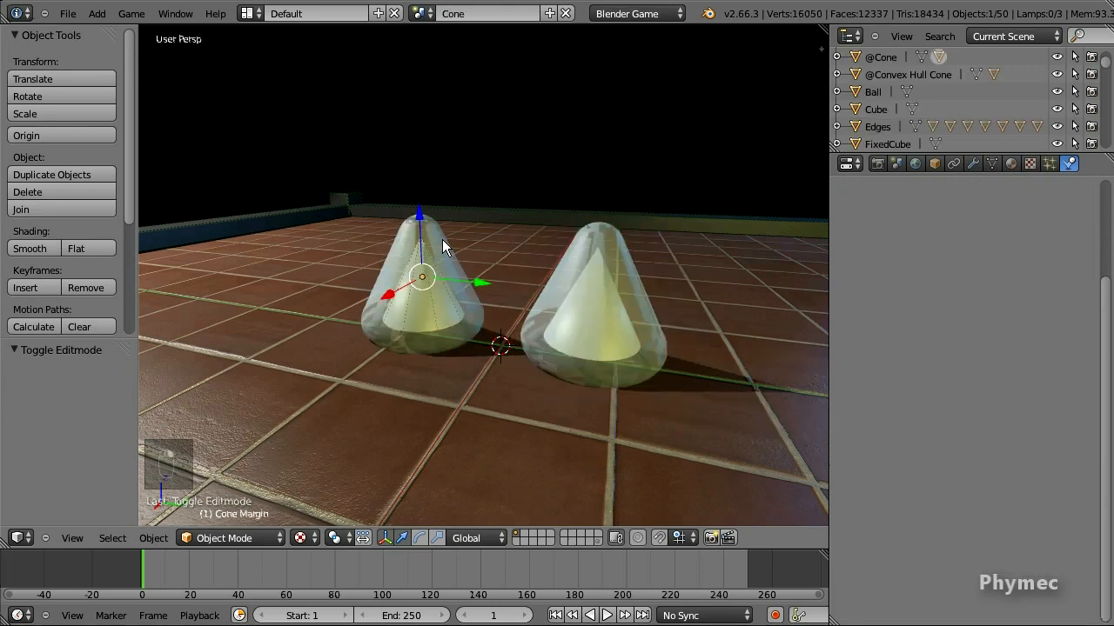
left_click(1010, 163)
left_click(852, 281)
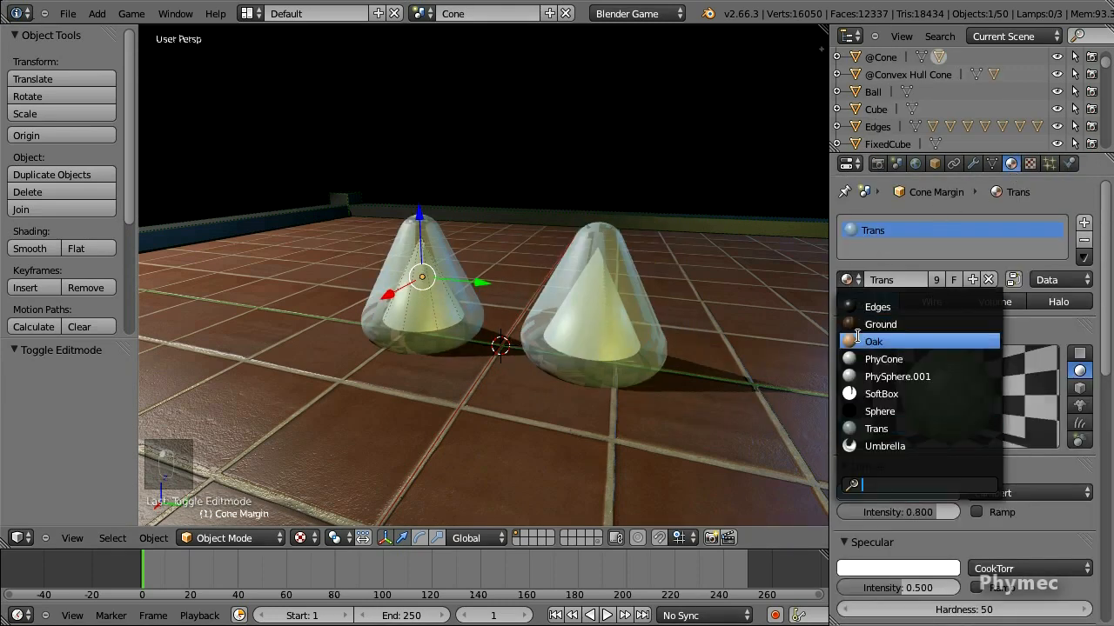
left_click(861, 341)
left_click(1070, 165)
scroll(907, 91, "up", 1)
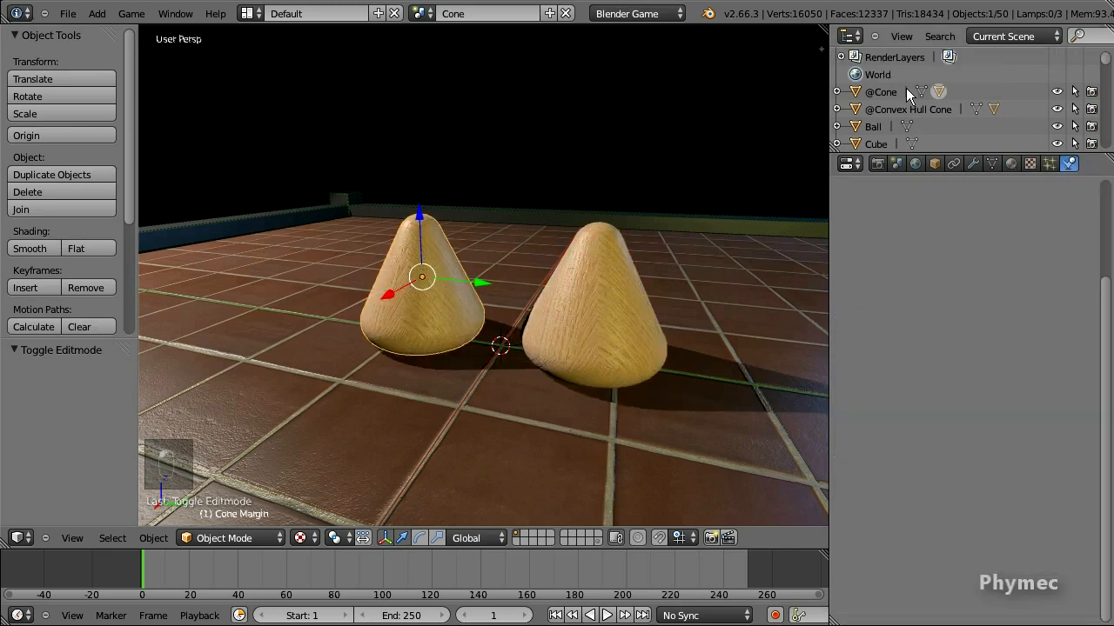
left_click(879, 92)
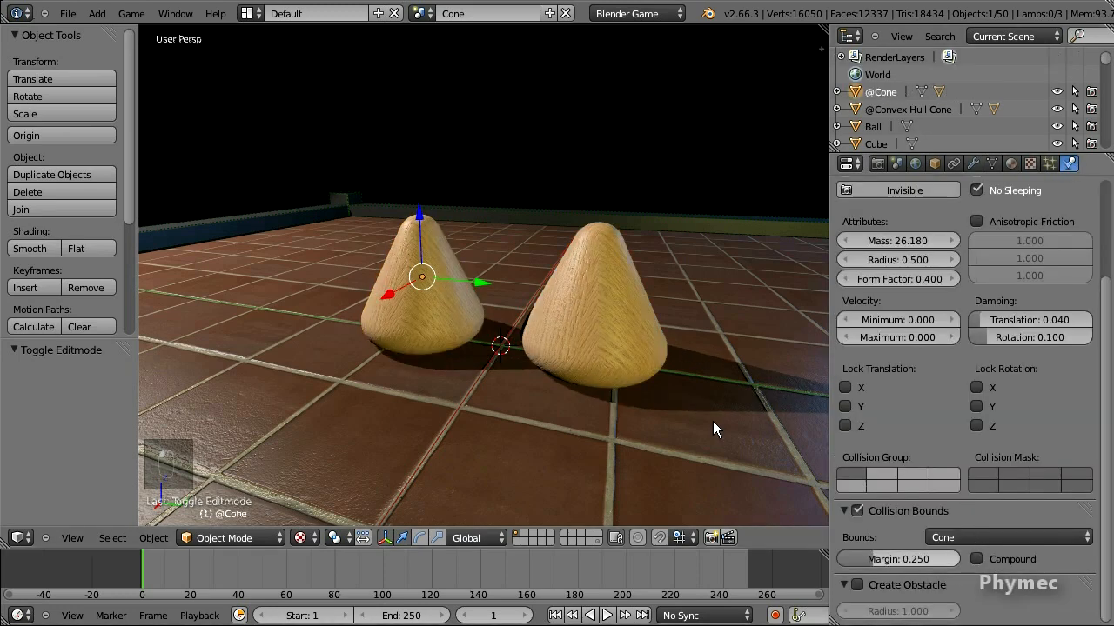
Step: Run the game, throw the oak cones around to test their collisions, and stop the game
key("p")
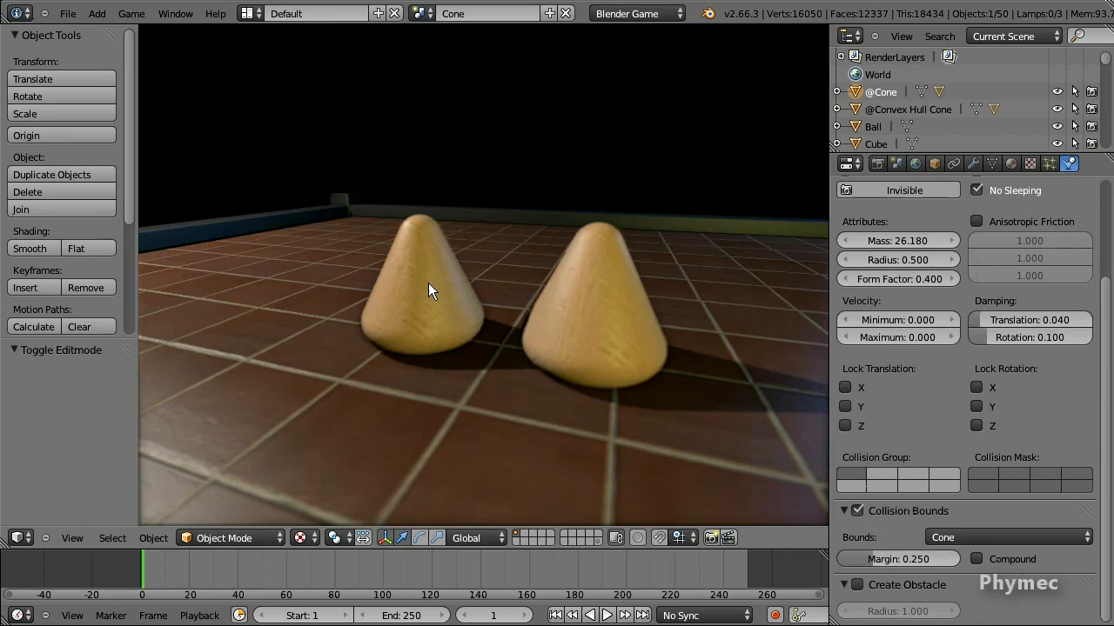
left_click_drag(445, 295, 600, 122)
left_click_drag(537, 259, 490, 155)
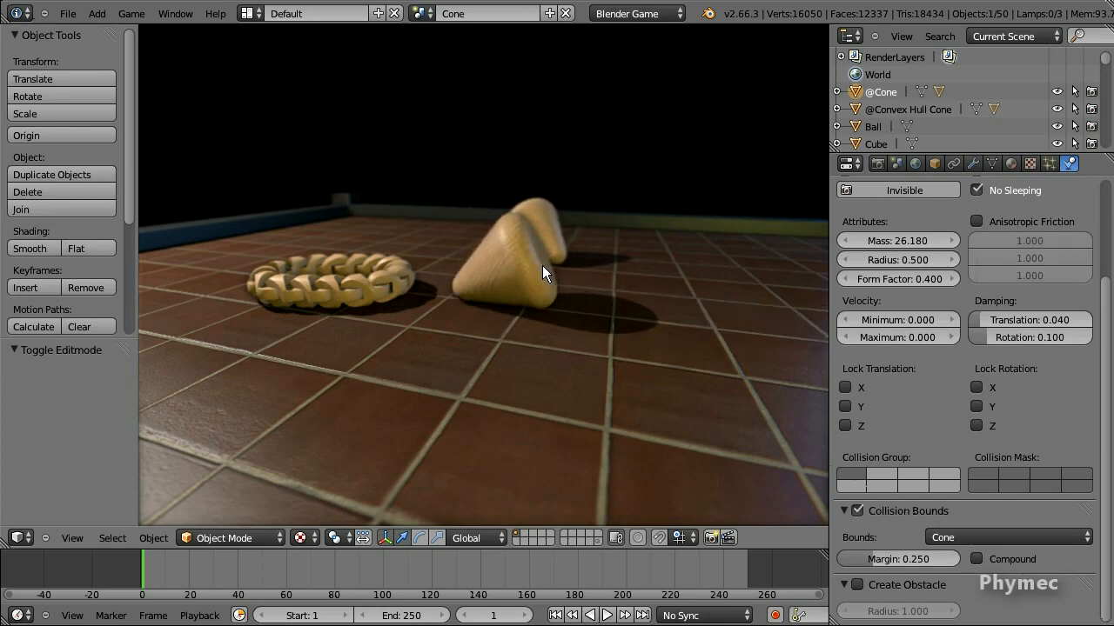
key("Escape")
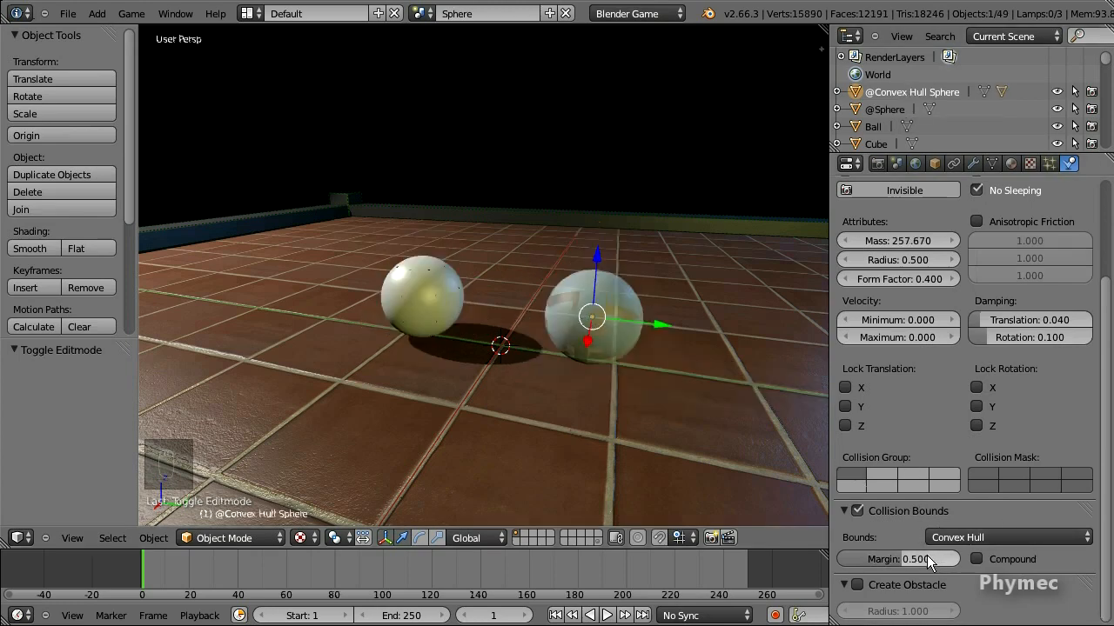
Step: Run the game in the Sphere scene, throw both spheres towards the ring to compare their collisions, and stop the game
middle_click_drag(514, 329, 514, 318)
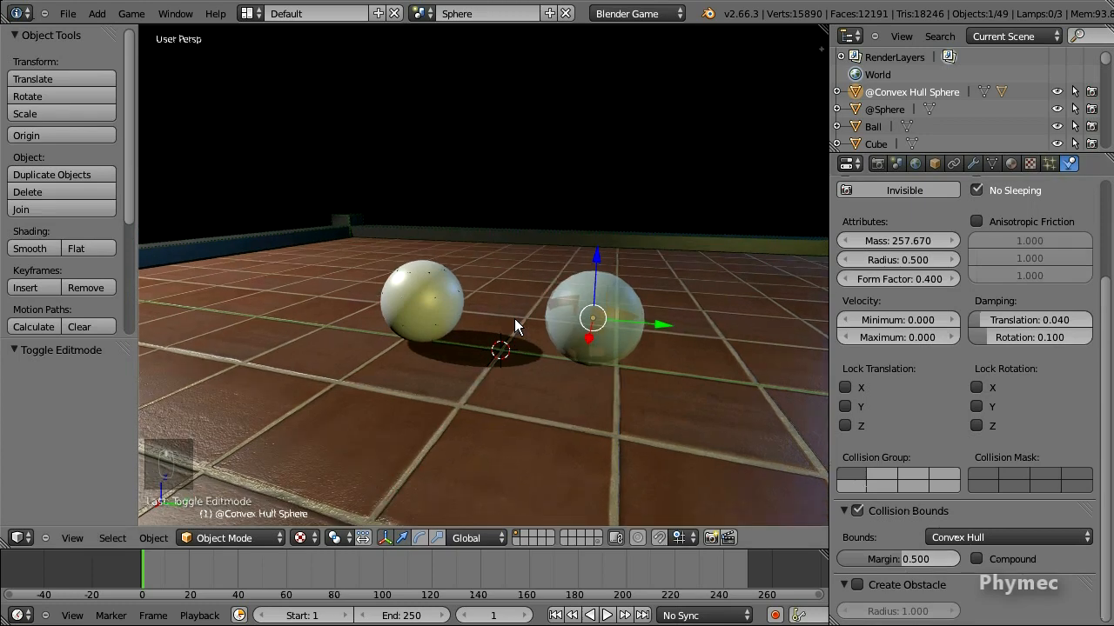
key("p")
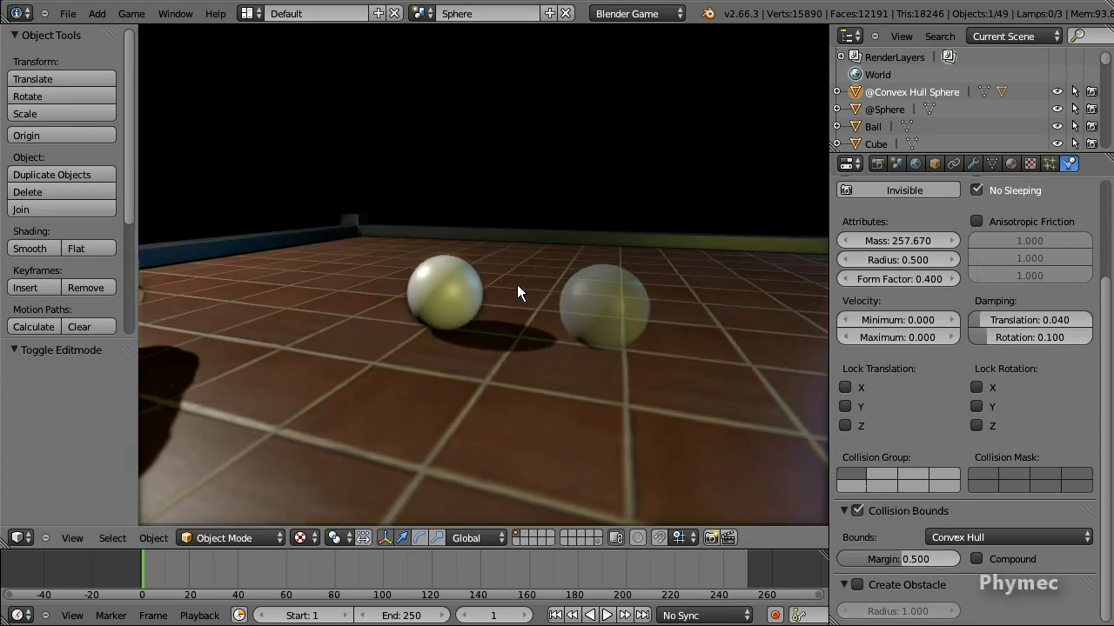
left_click_drag(431, 286, 396, 217)
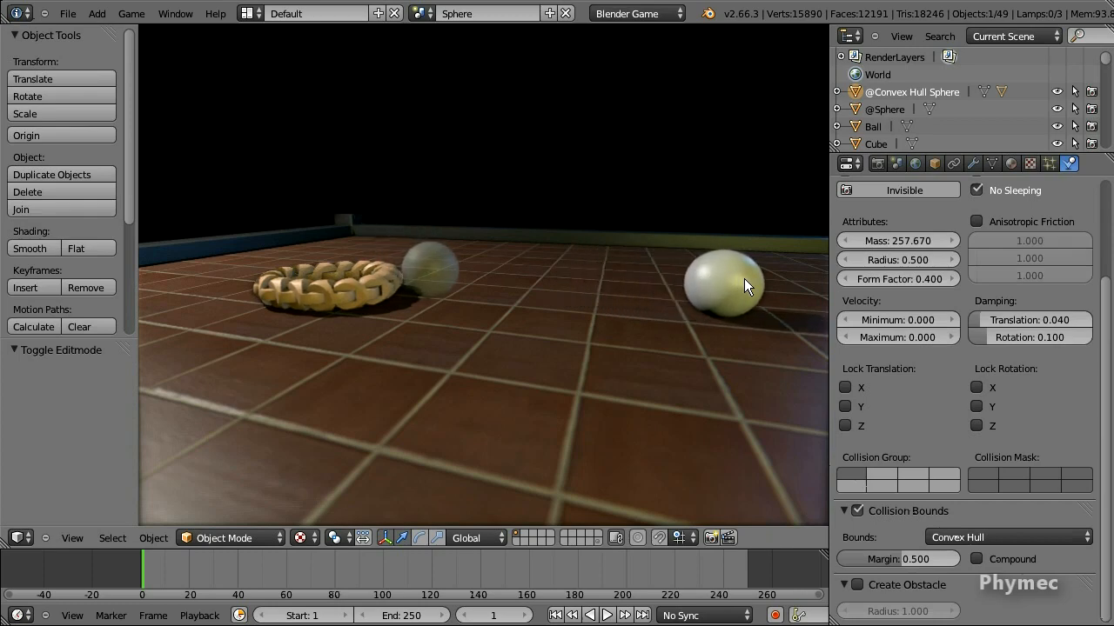
left_click_drag(743, 279, 389, 218)
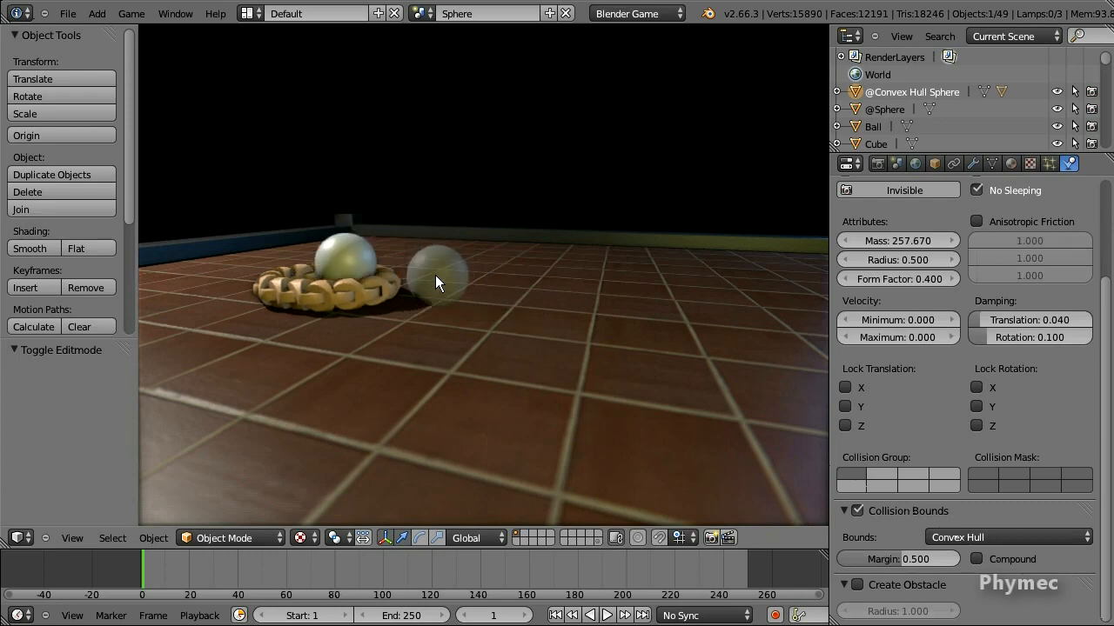
mouse_move(435, 275)
left_mouse_down()
mouse_move(405, 227)
mouse_move(385, 230)
mouse_move(437, 291)
left_mouse_up()
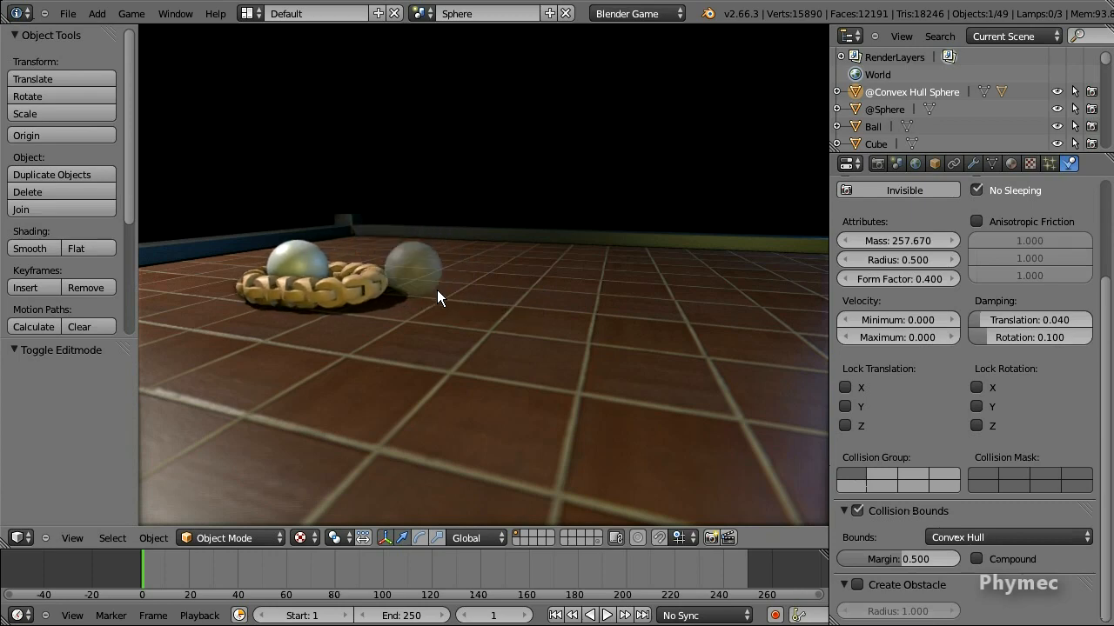
key("Escape")
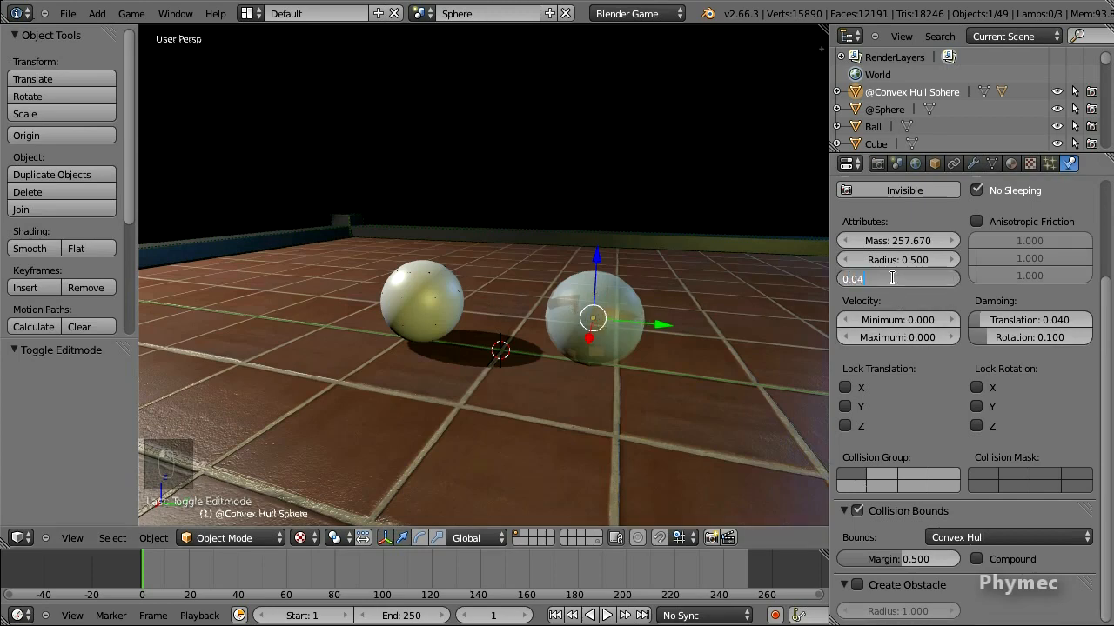
key("Return")
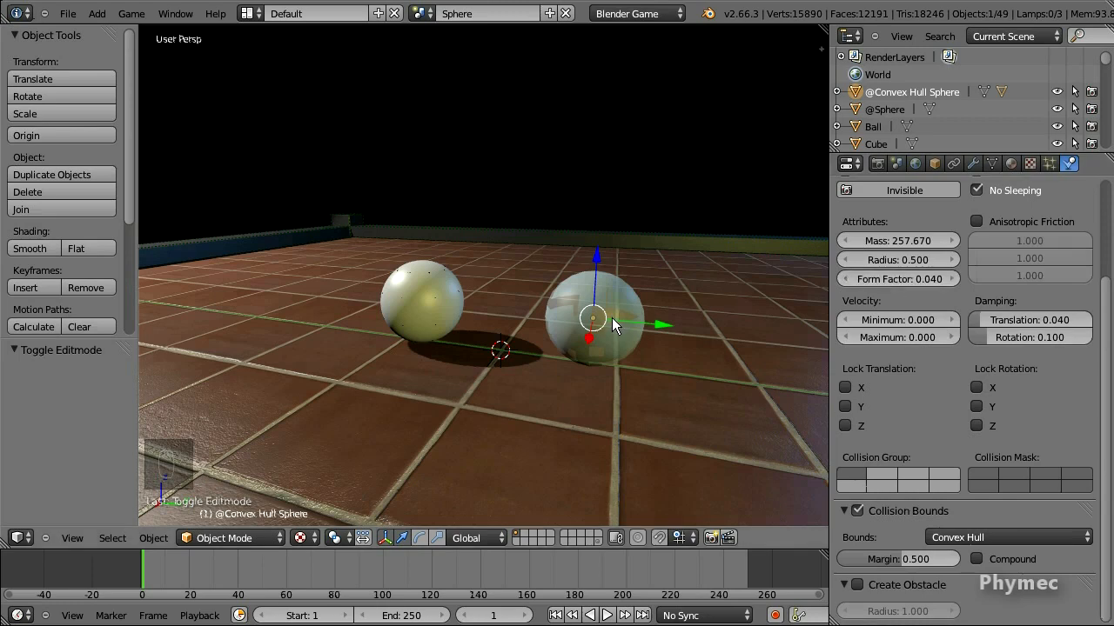
key("p")
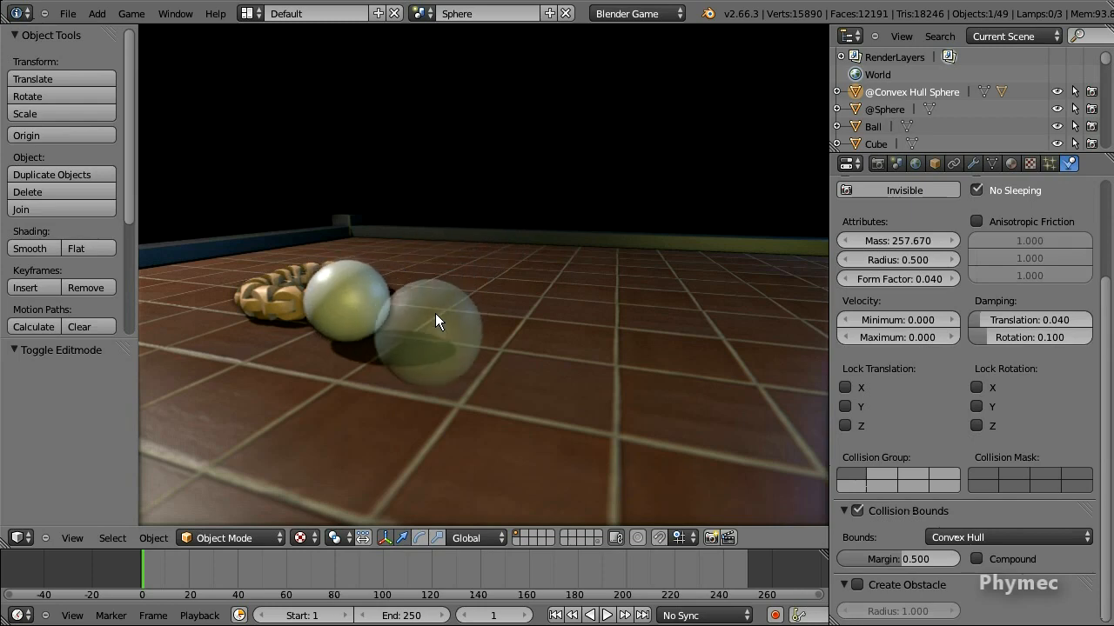
key("Escape")
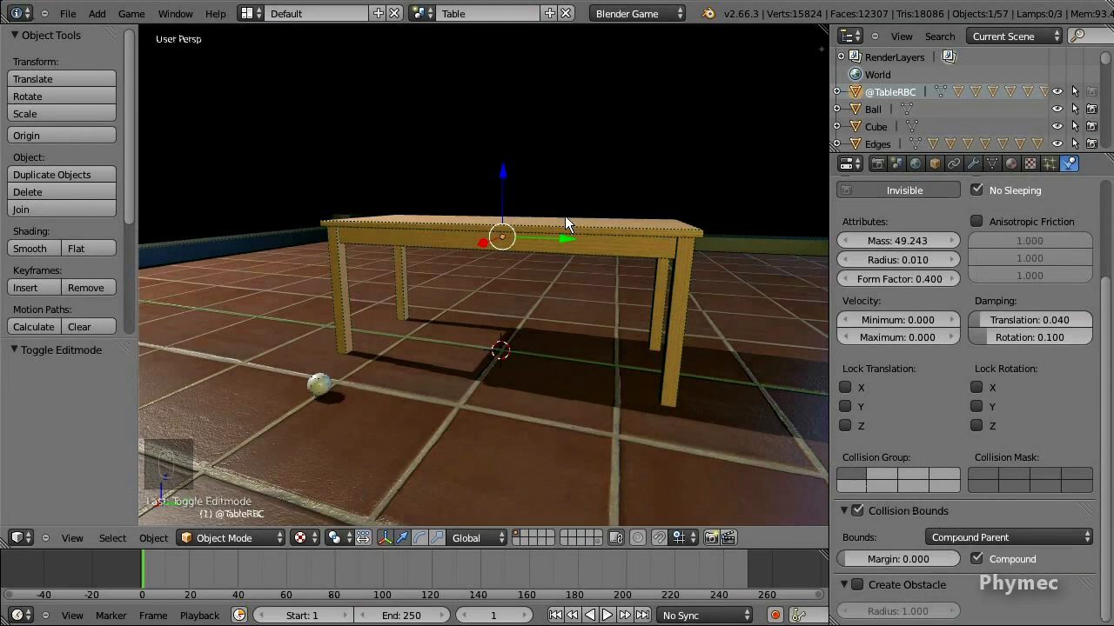
middle_click_drag(556, 217, 678, 146)
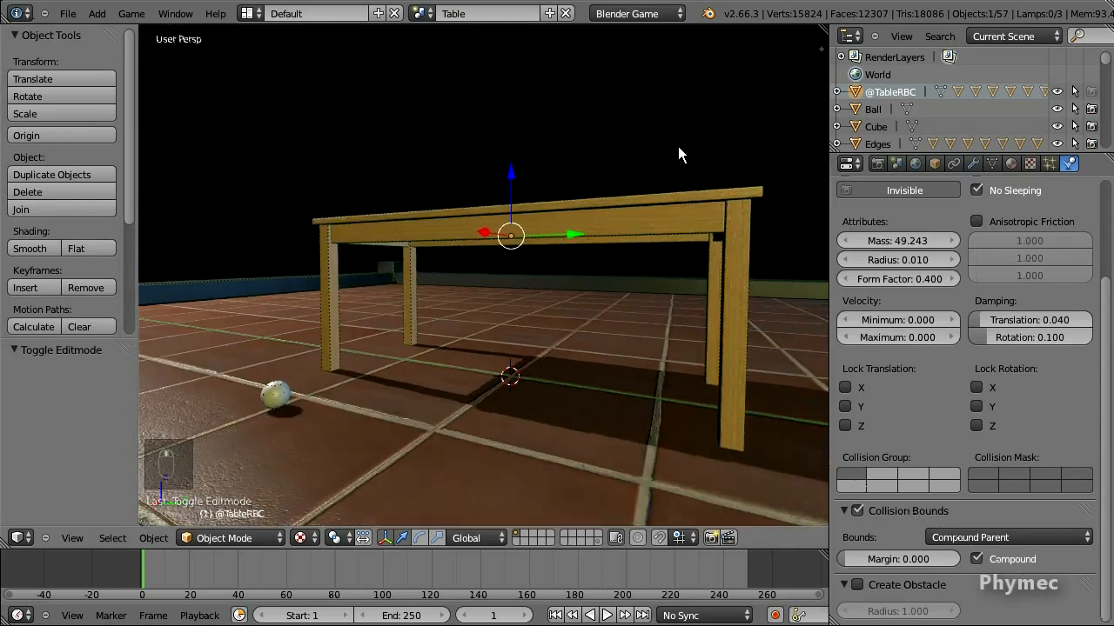
left_click(837, 92)
left_click(915, 127)
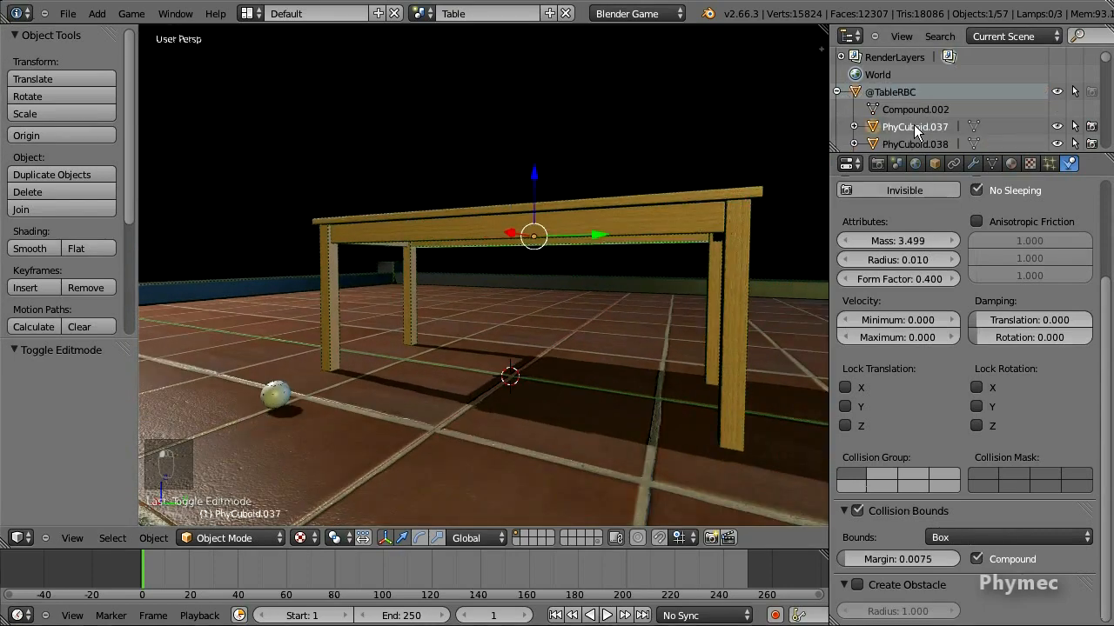
left_click(886, 93)
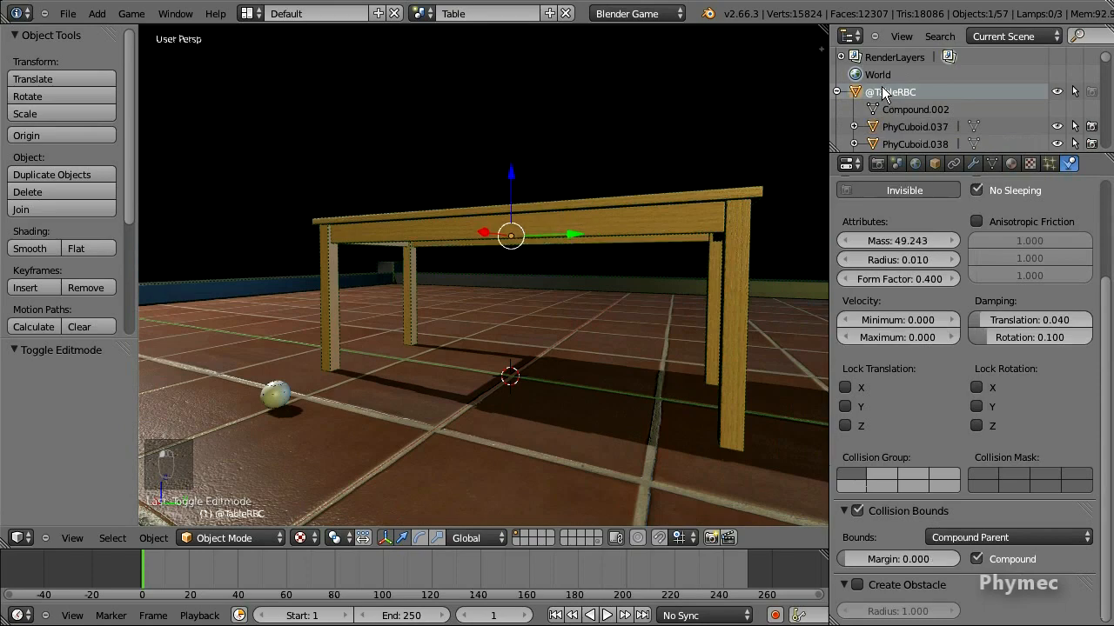
scroll(624, 221, "down", 4)
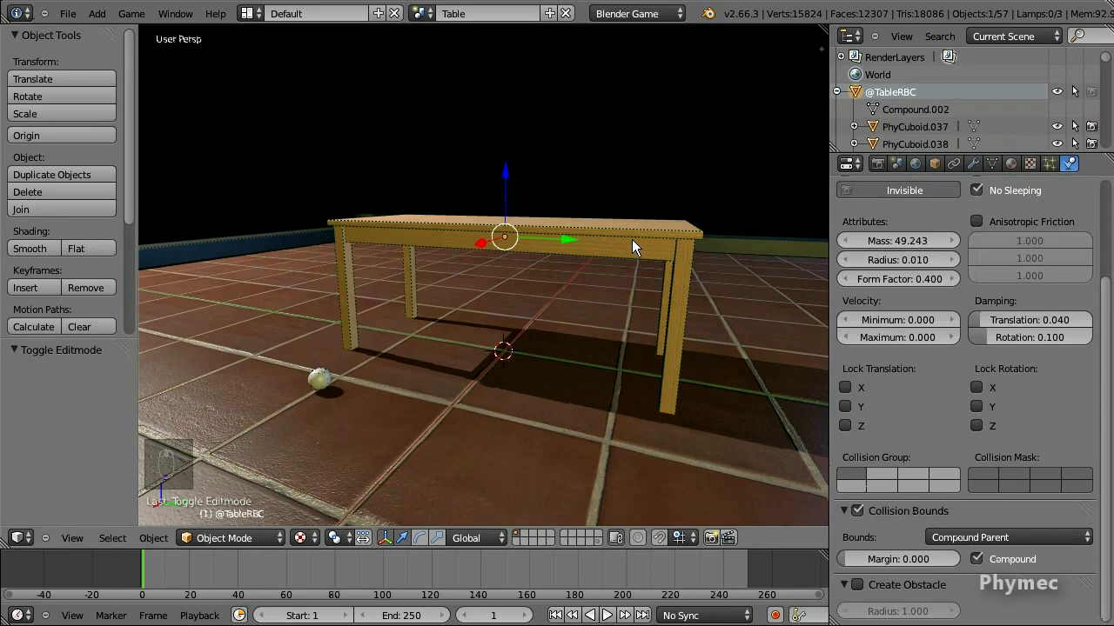
Step: Run the game, throw the compound table and the ball around, stop the game, and deselect everything
key("p")
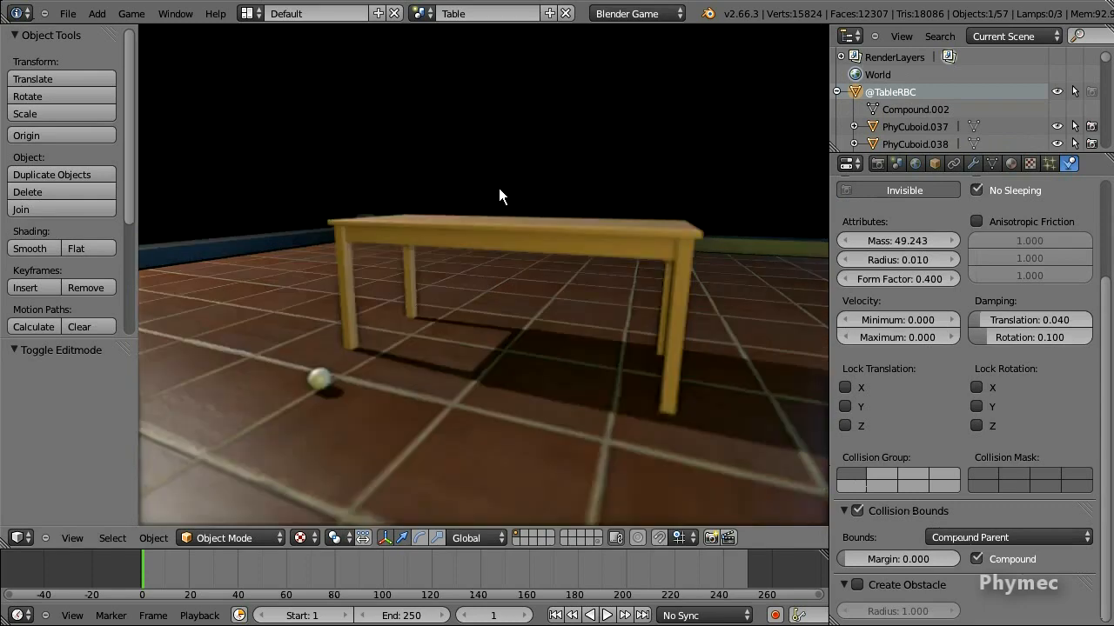
left_click_drag(545, 240, 420, 175)
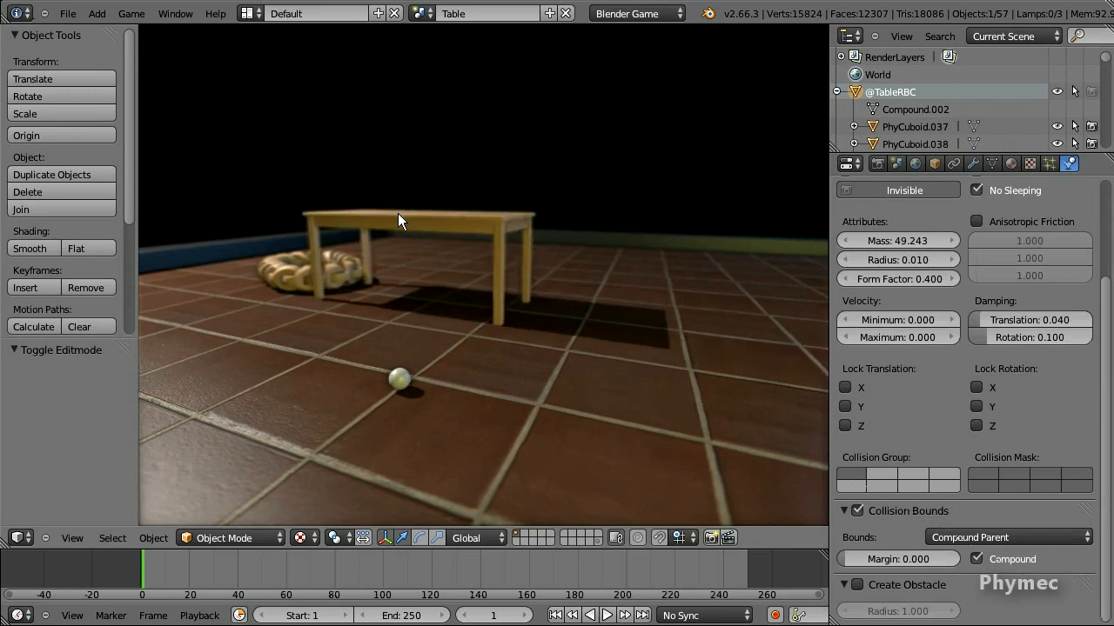
left_click_drag(397, 213, 564, 258)
left_click_drag(381, 276, 516, 312)
left_click_drag(570, 359, 529, 323)
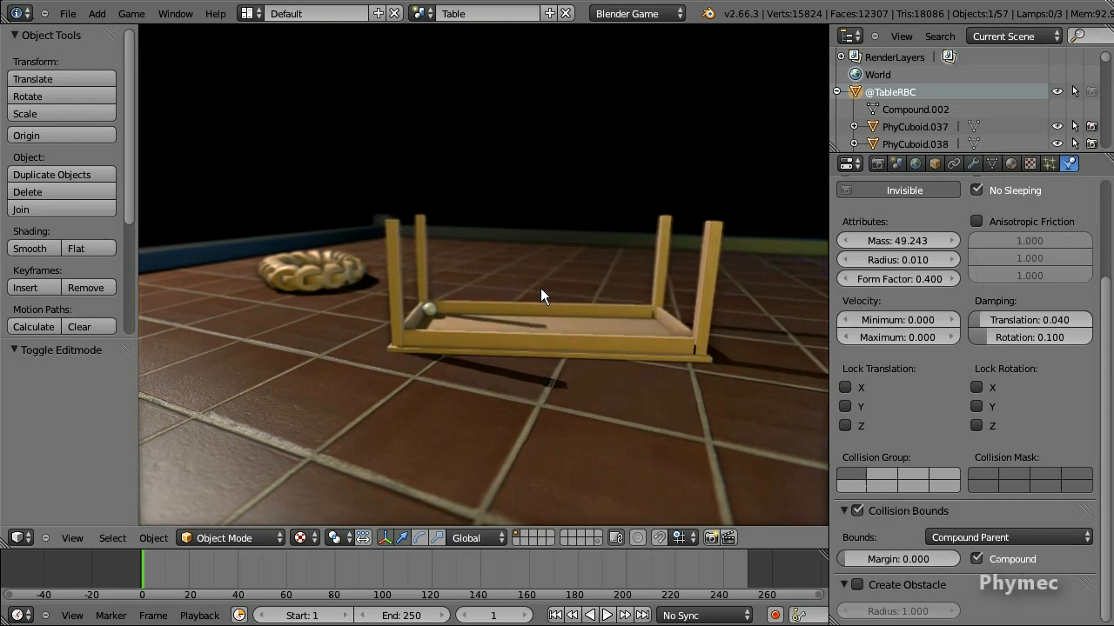
key("Escape")
key("a")
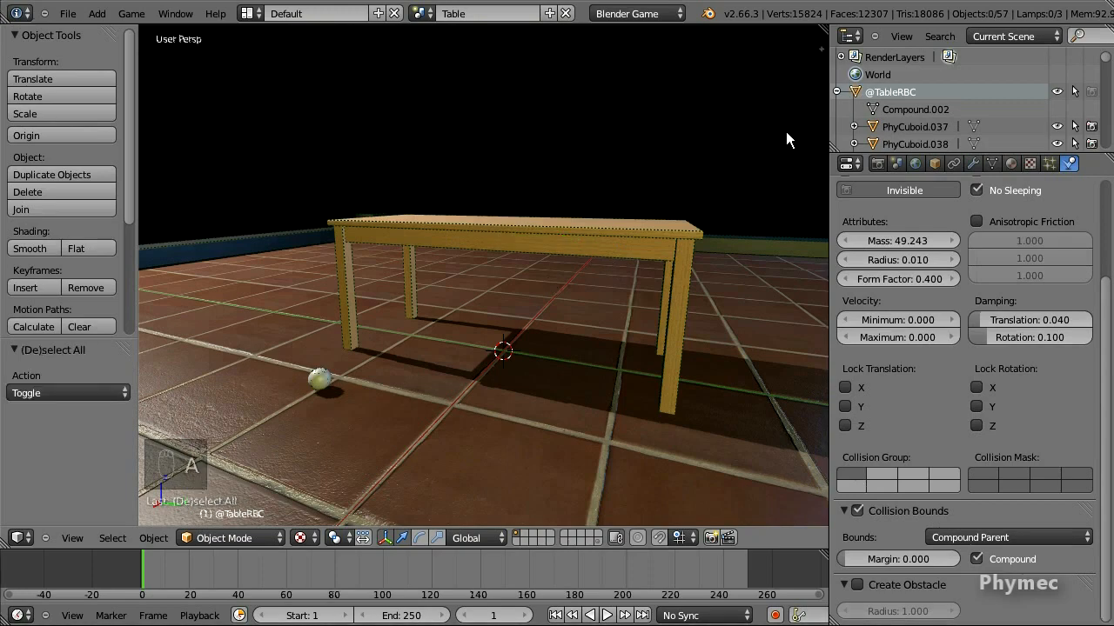
right_click(904, 86)
left_click(903, 87)
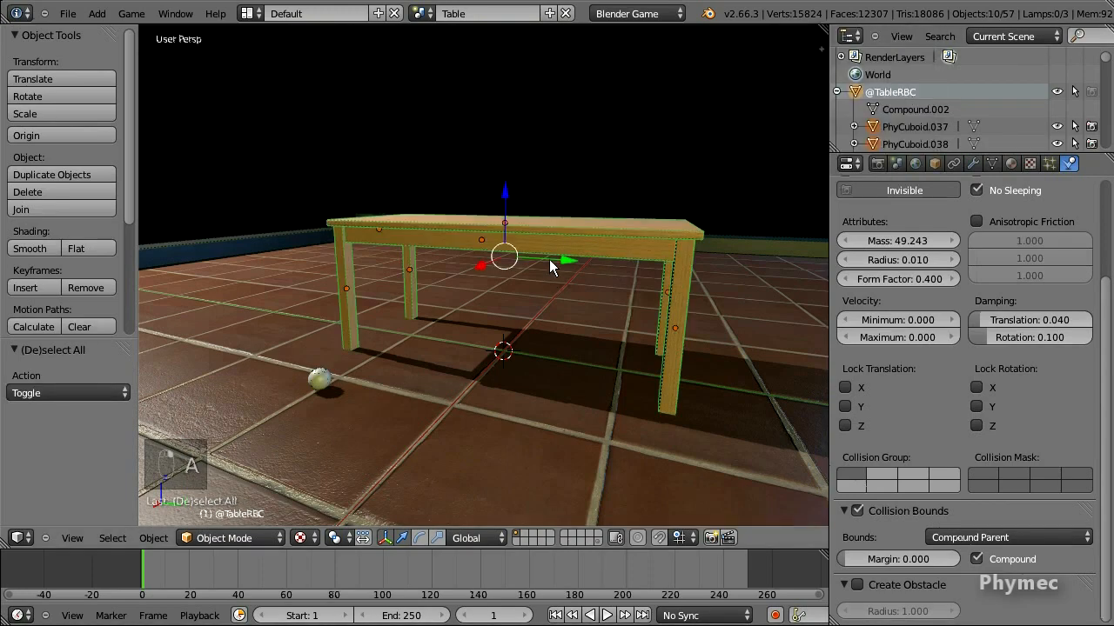
key("alt+d")
key("z")
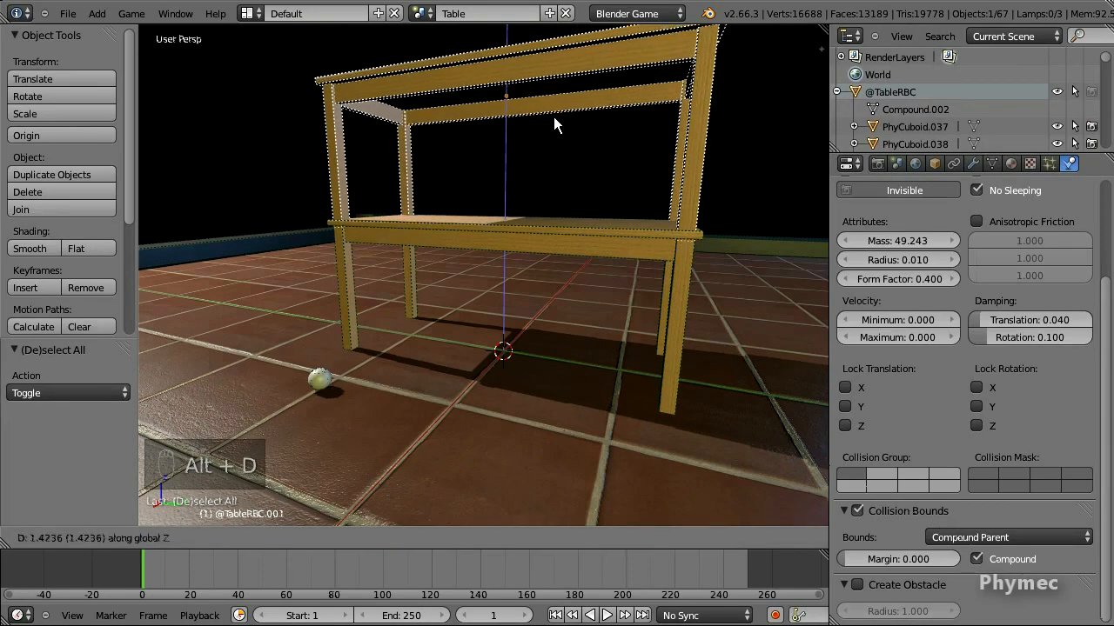
left_click(554, 109)
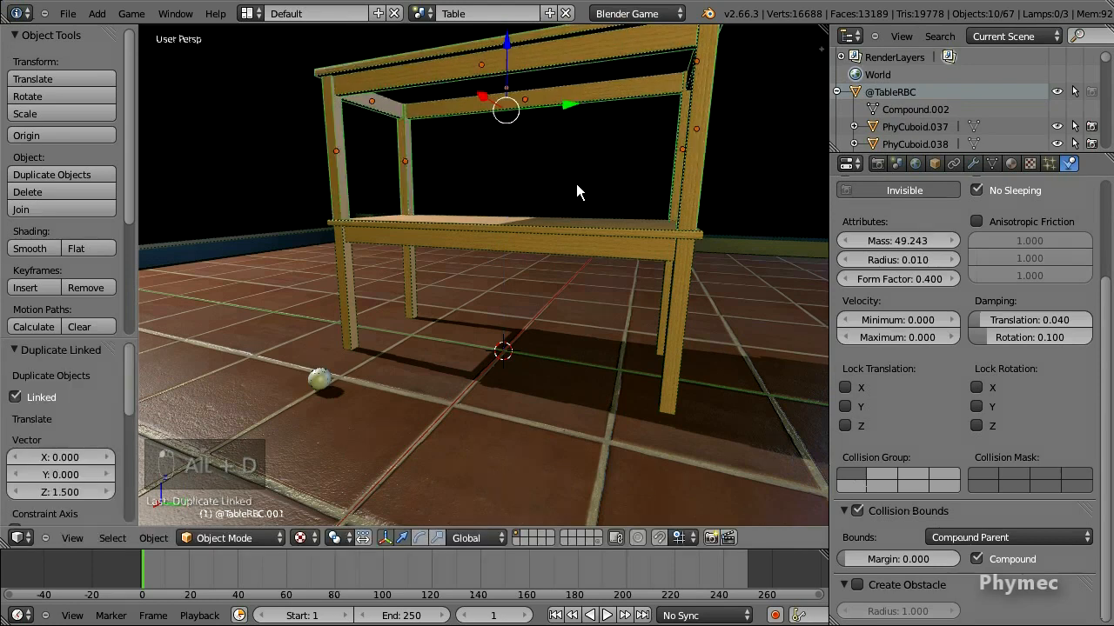
Step: Repeat the linked duplication to stack six more tables, test the tower in the game, and repeat it for four further tables
key("shift+r")
key("shift+r")
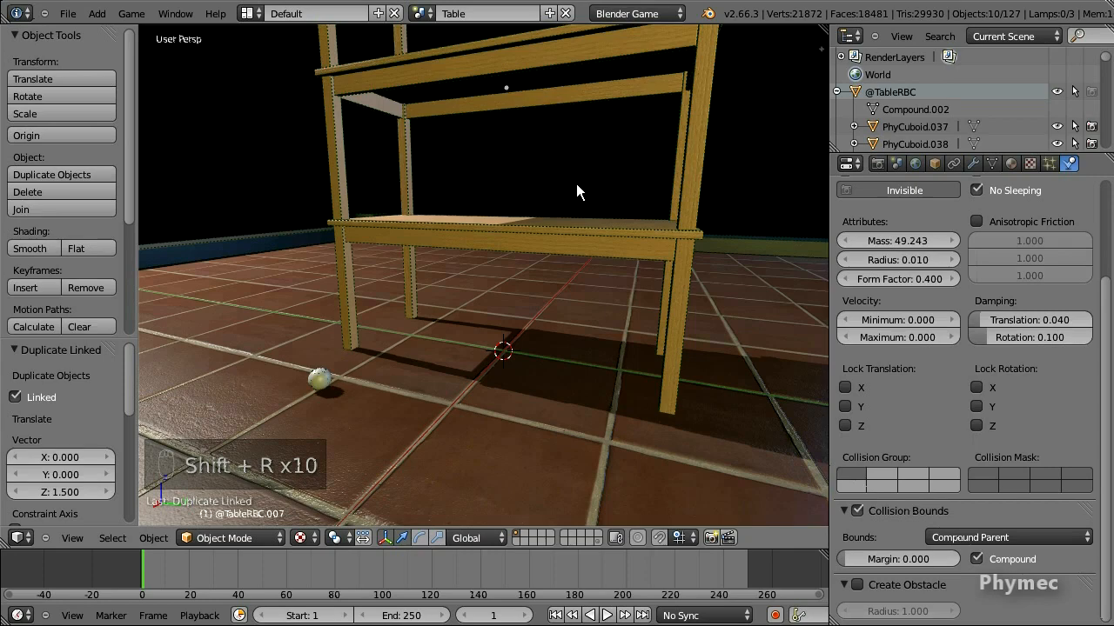
key("p")
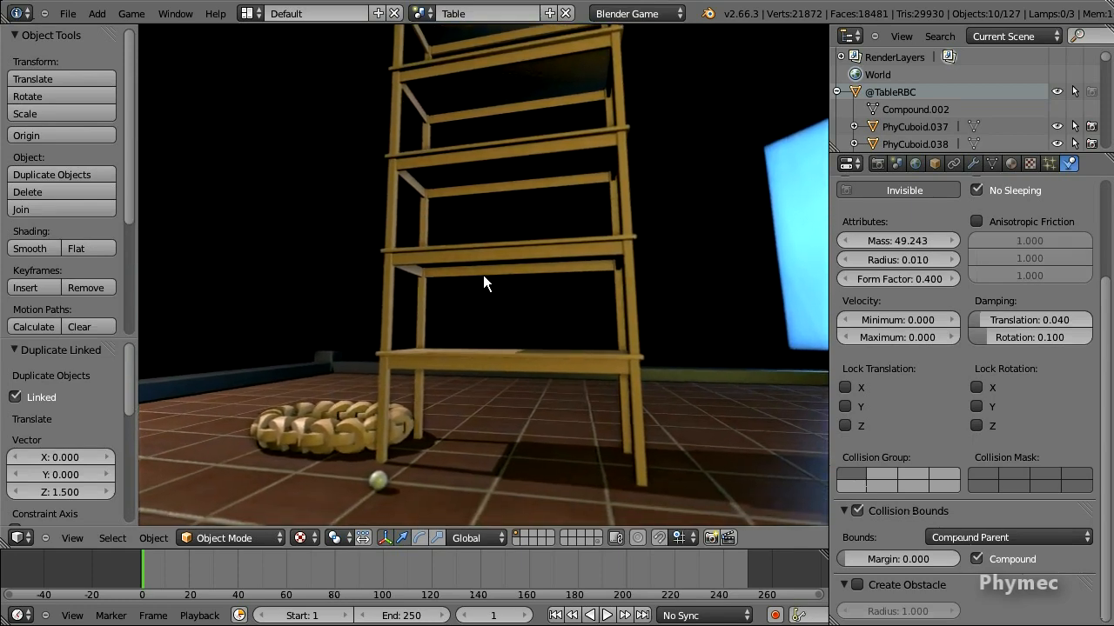
key("Escape")
key("shift+r")
key("shift+r")
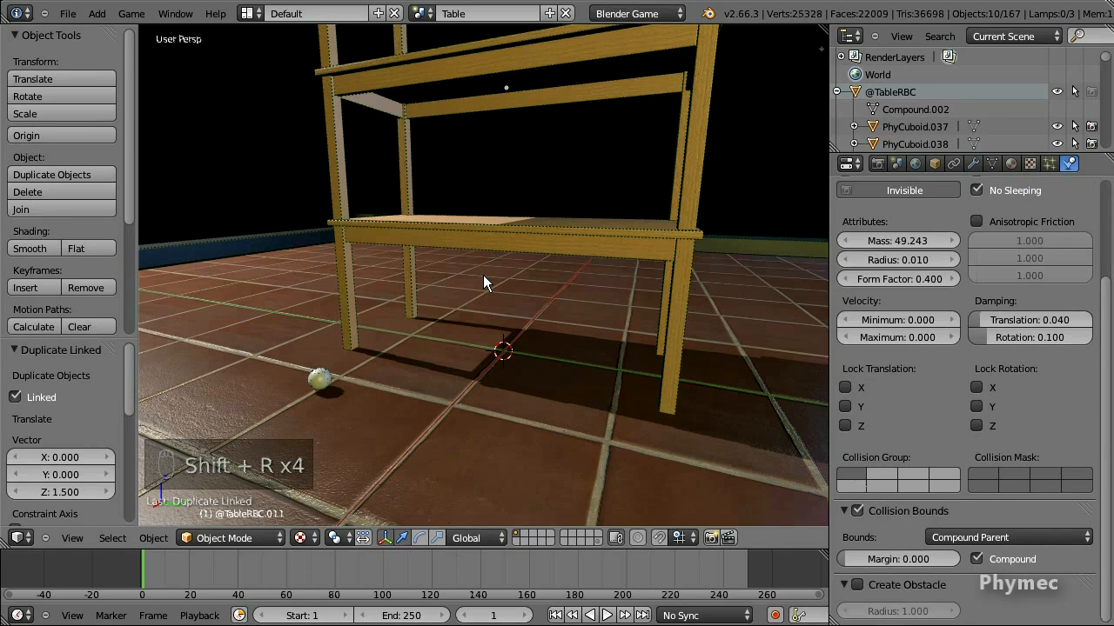
Step: Run the game, topple the tower of stacked tables, throw individual tables around, and stop the game
key("p")
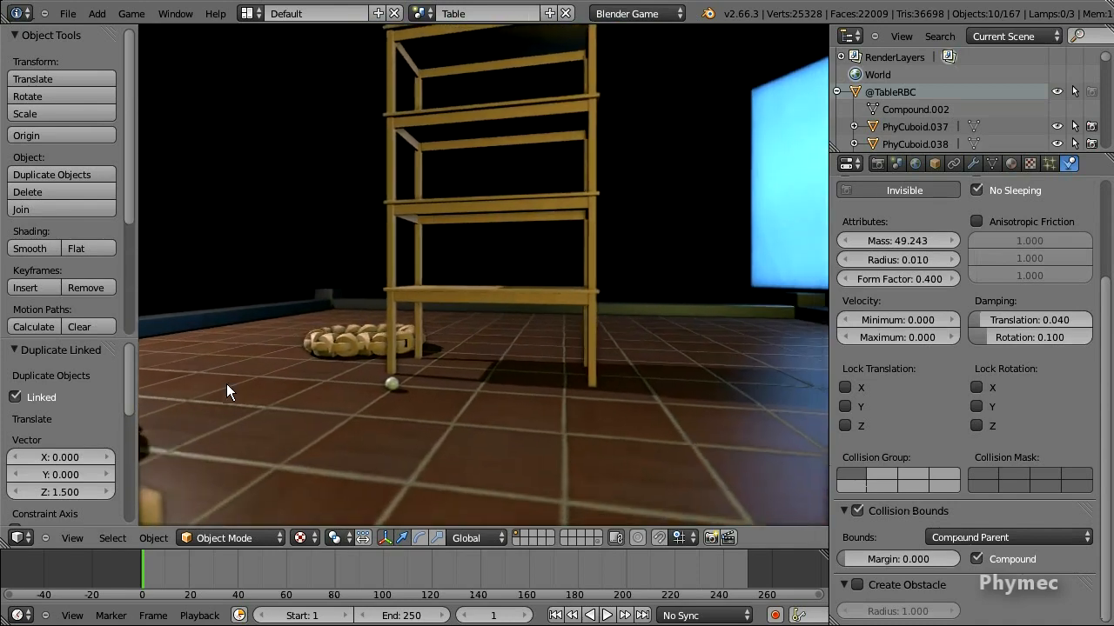
left_click_drag(231, 493, 497, 323)
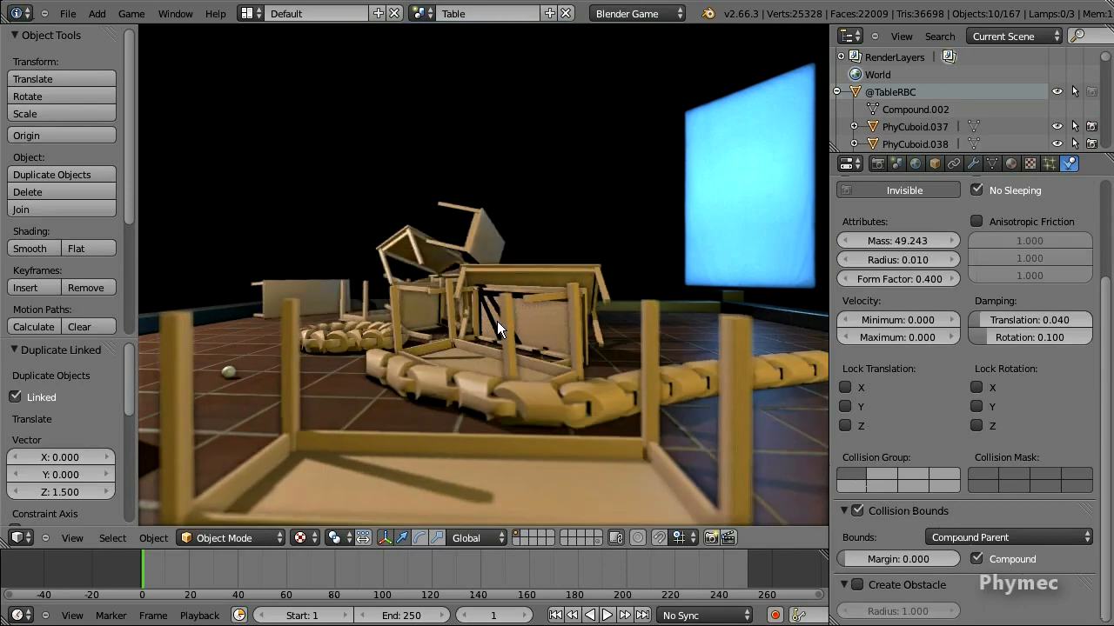
middle_click_drag(481, 327, 460, 296)
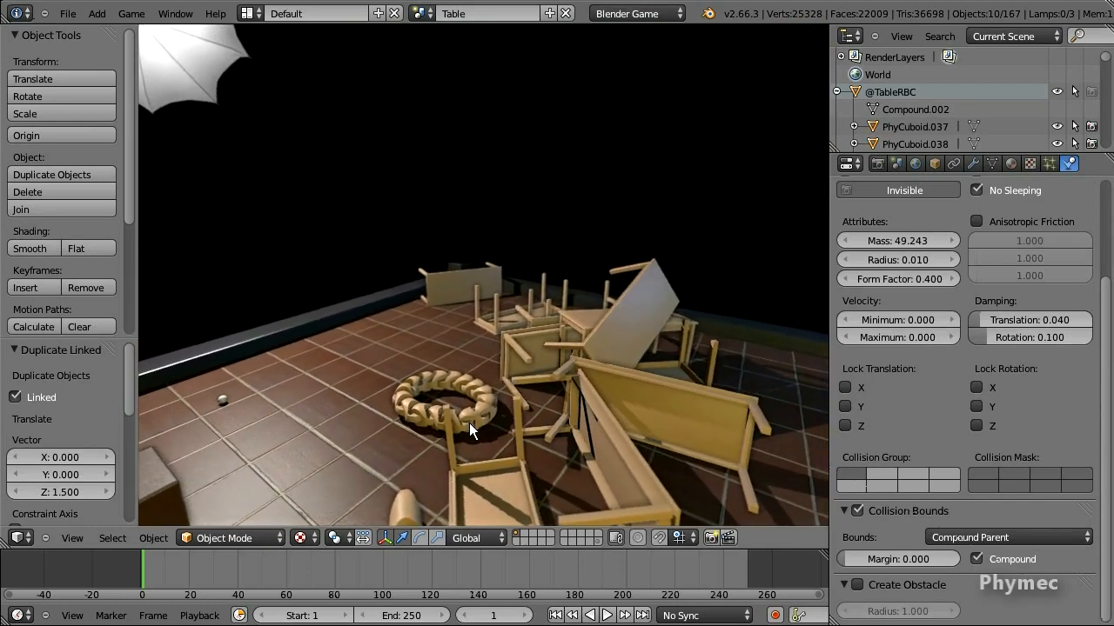
left_click_drag(469, 424, 548, 359)
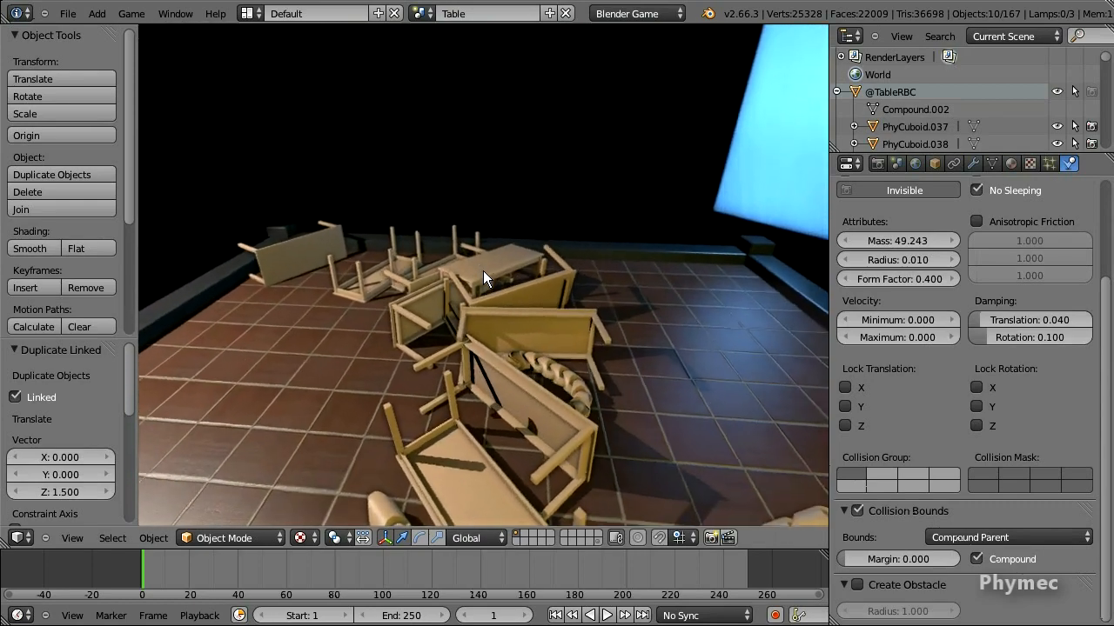
left_click_drag(555, 345, 515, 261)
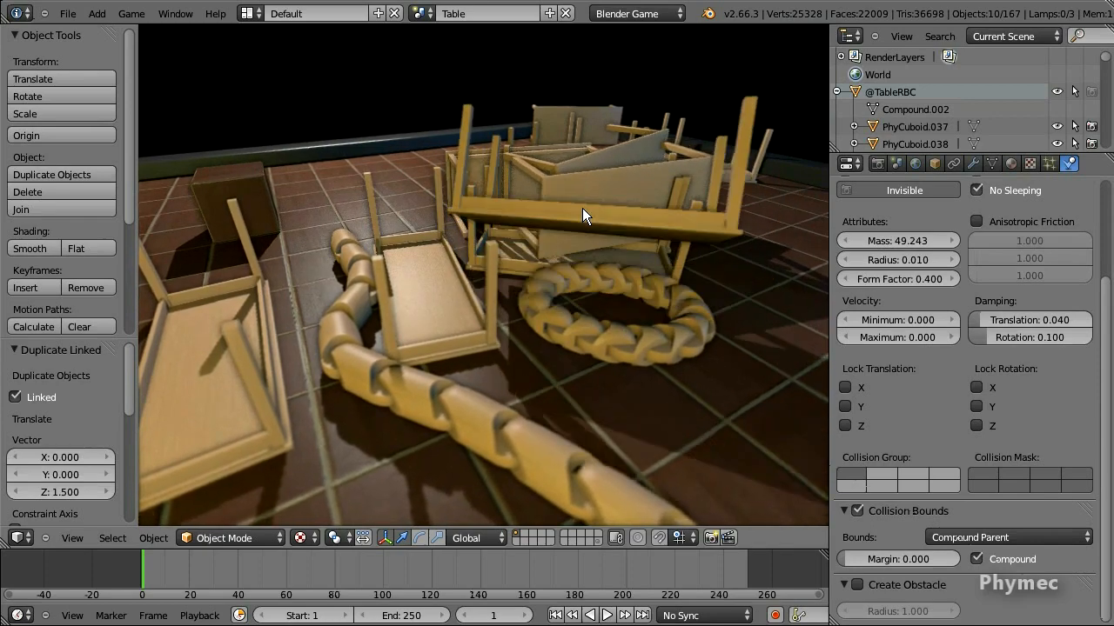
key("Escape")
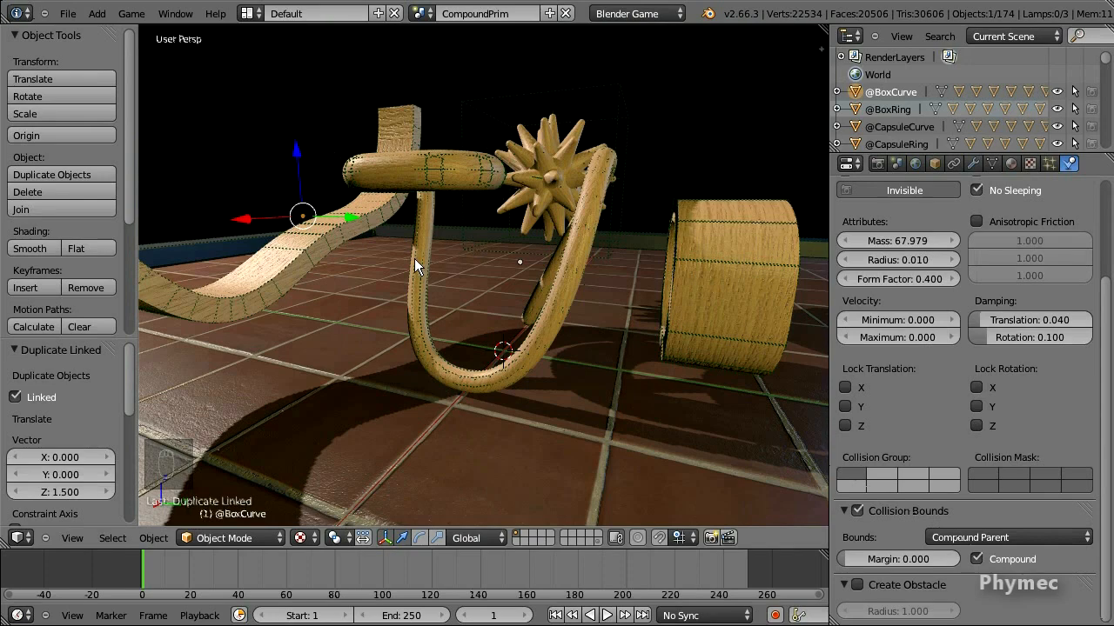
middle_click_drag(385, 261, 519, 259)
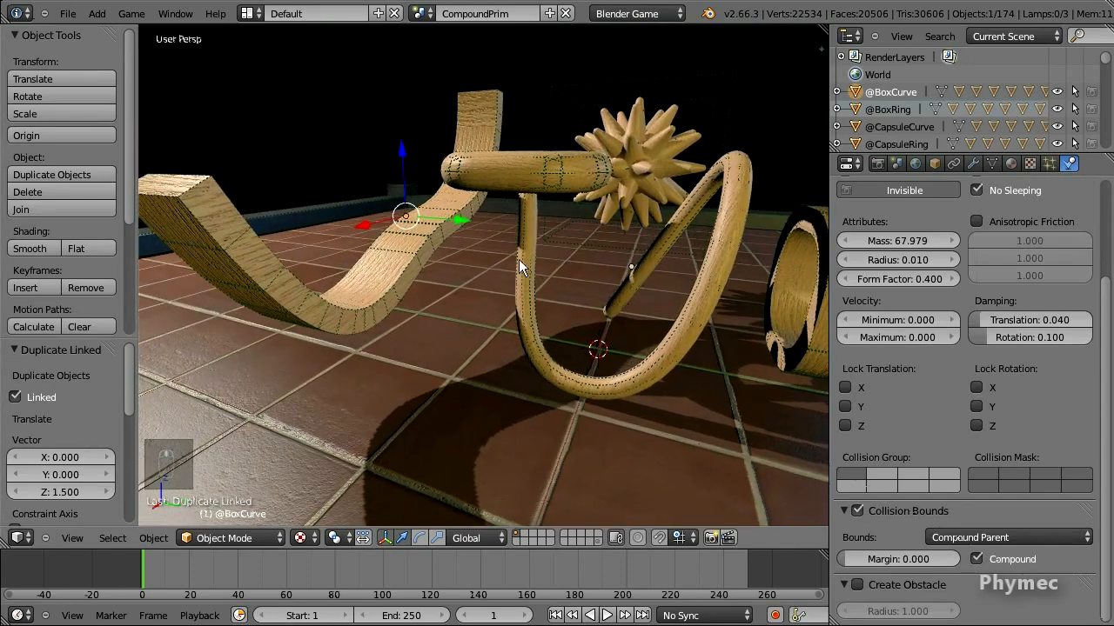
left_click(836, 91)
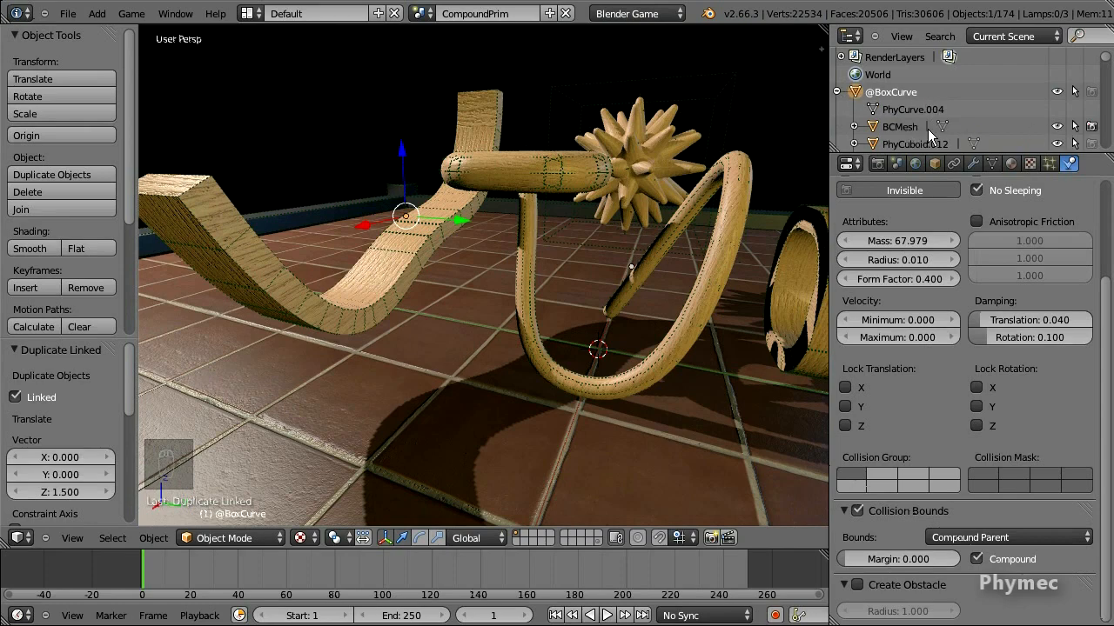
left_click(1056, 127)
middle_click_drag(505, 244, 722, 196)
key("a")
right_click(900, 91)
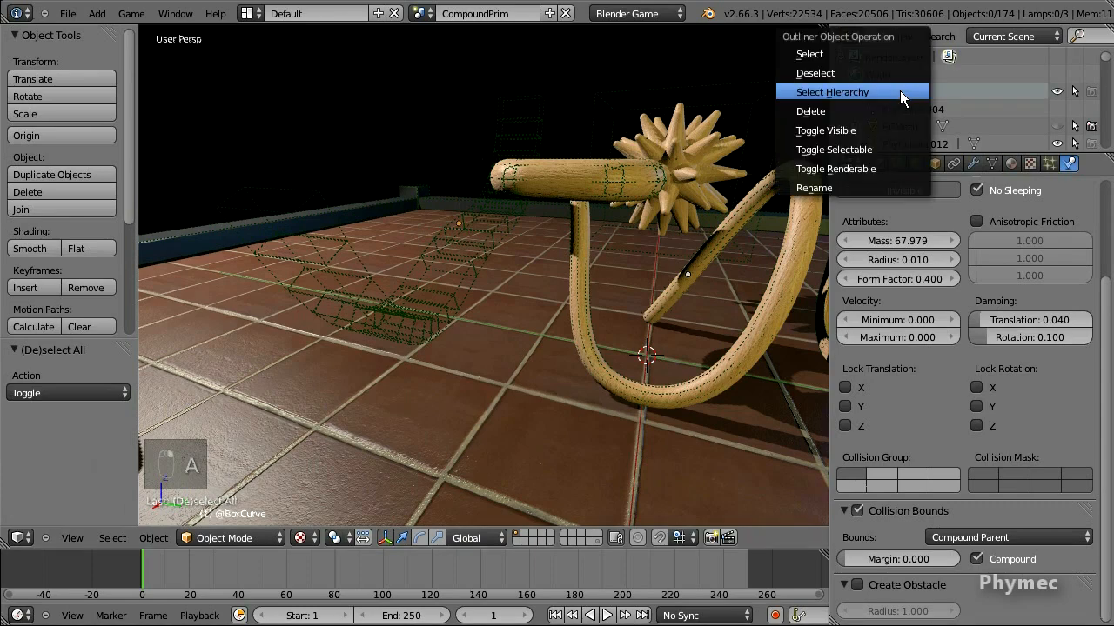
left_click(900, 93)
mouse_move(516, 237)
middle_mouse_down()
mouse_move(498, 252)
mouse_move(522, 234)
middle_mouse_up()
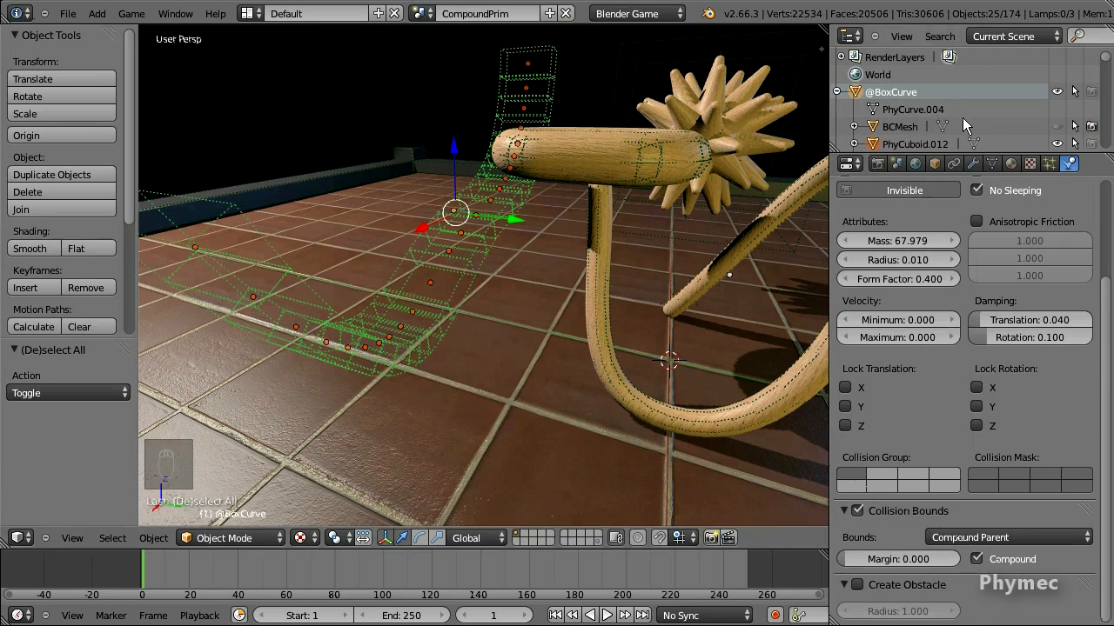
left_click(1058, 127)
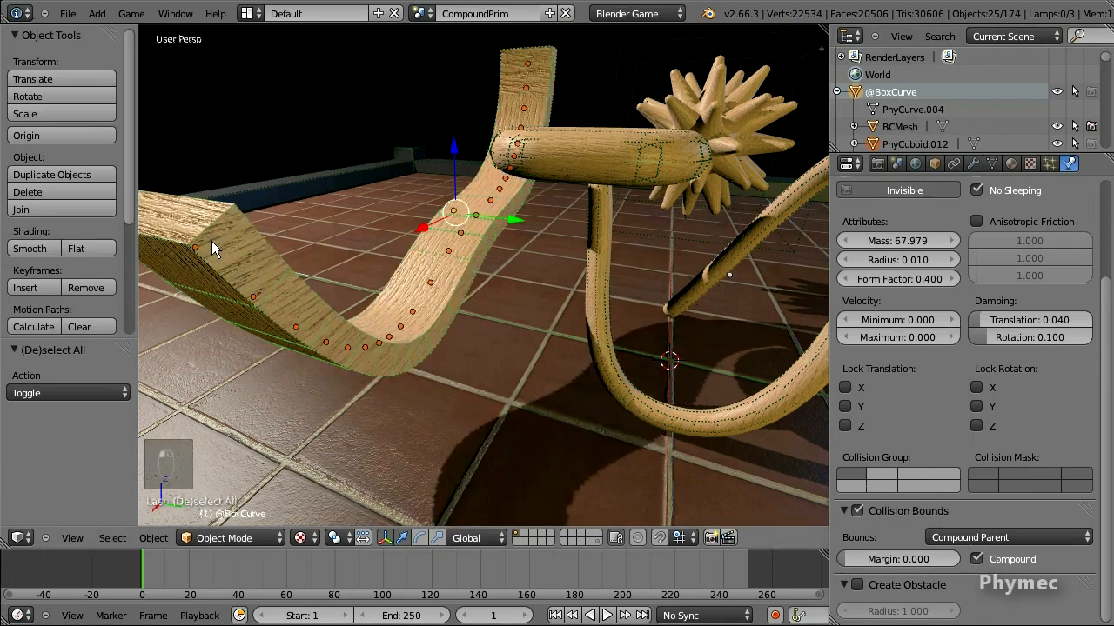
left_click(888, 125)
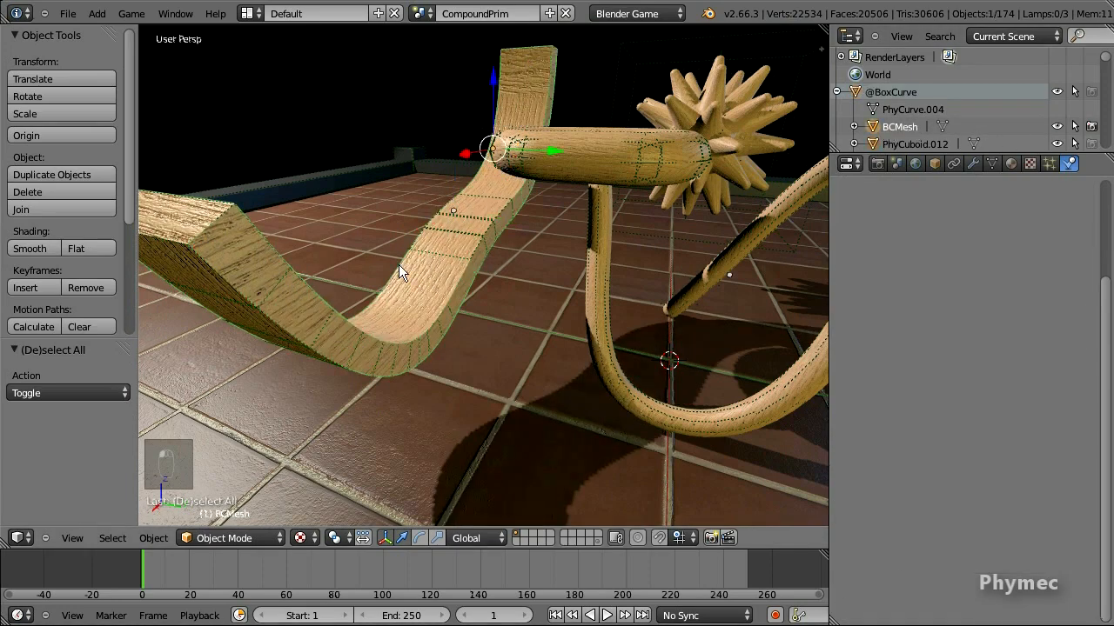
key("Tab")
middle_click_drag(340, 269, 380, 263)
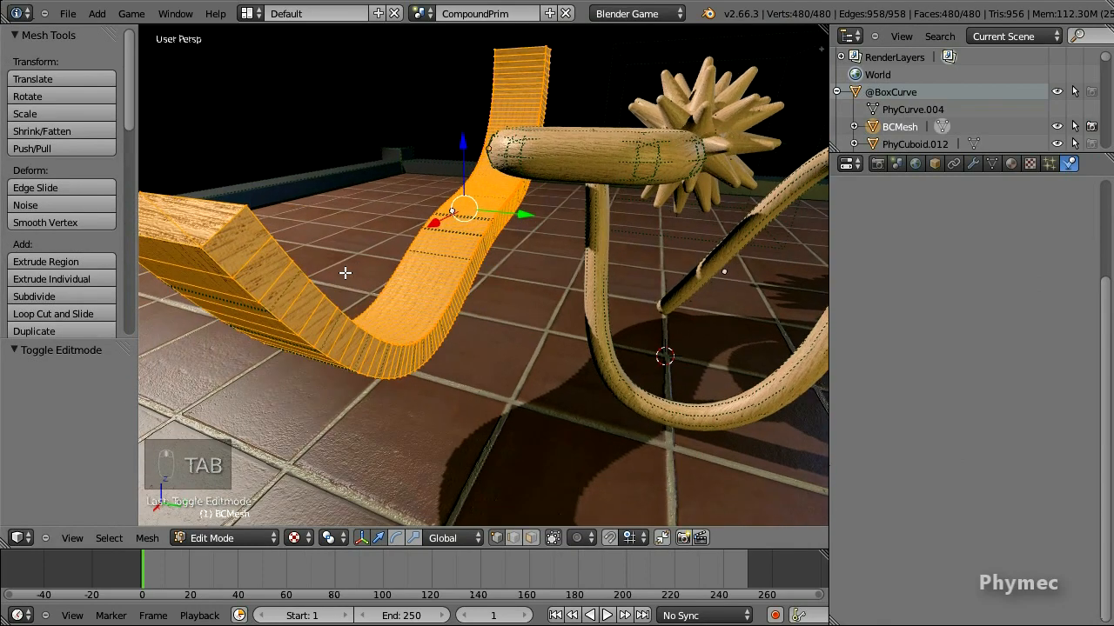
key("Tab")
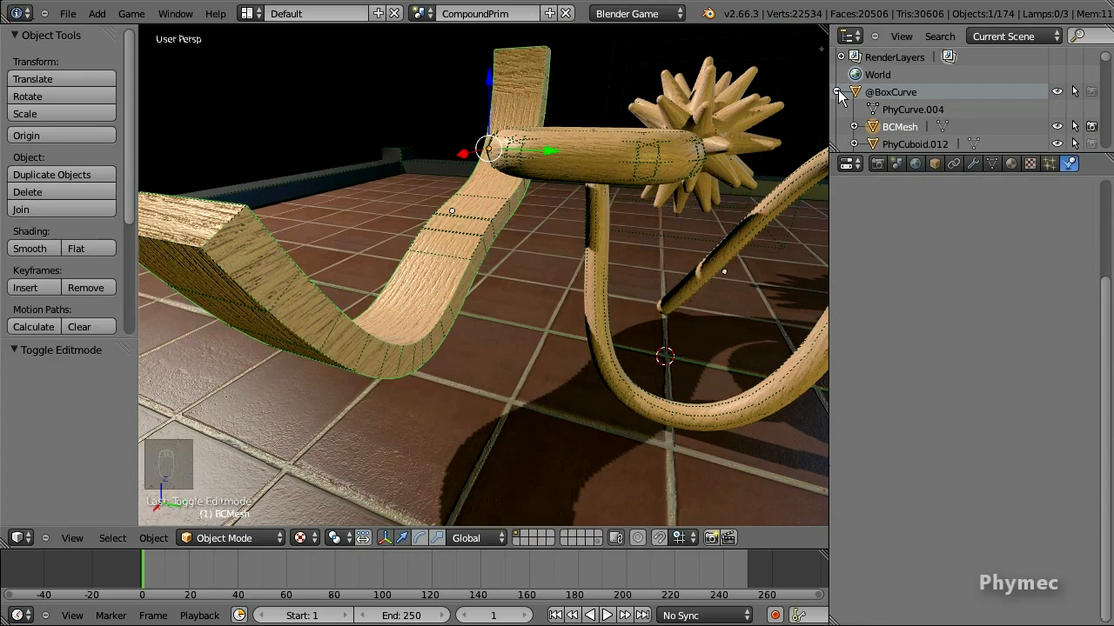
left_click(837, 91)
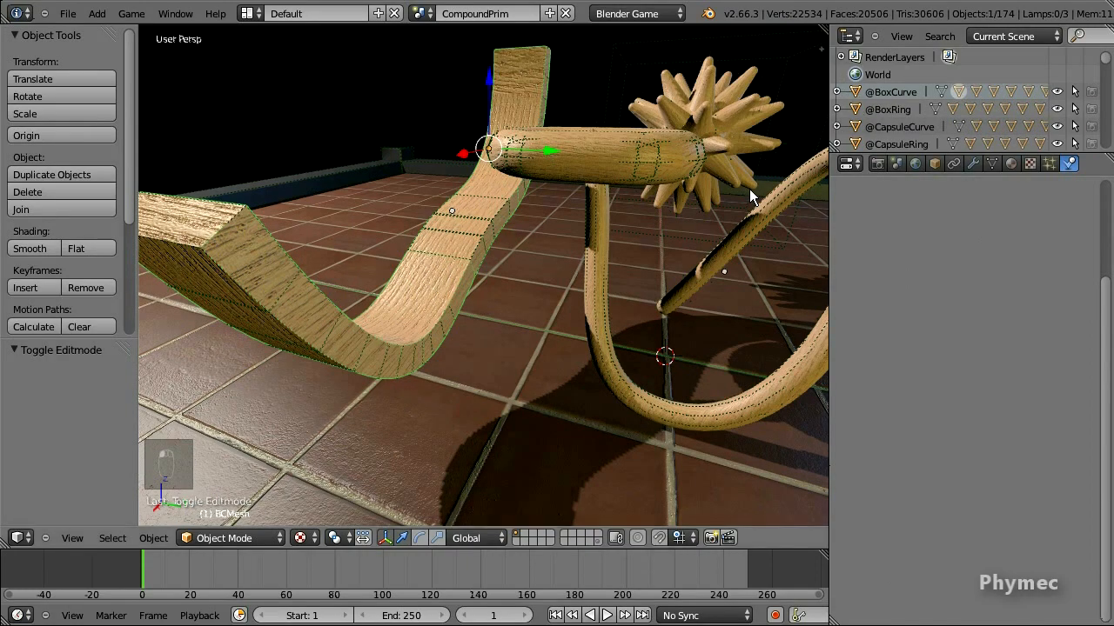
middle_click_drag(749, 189, 609, 230)
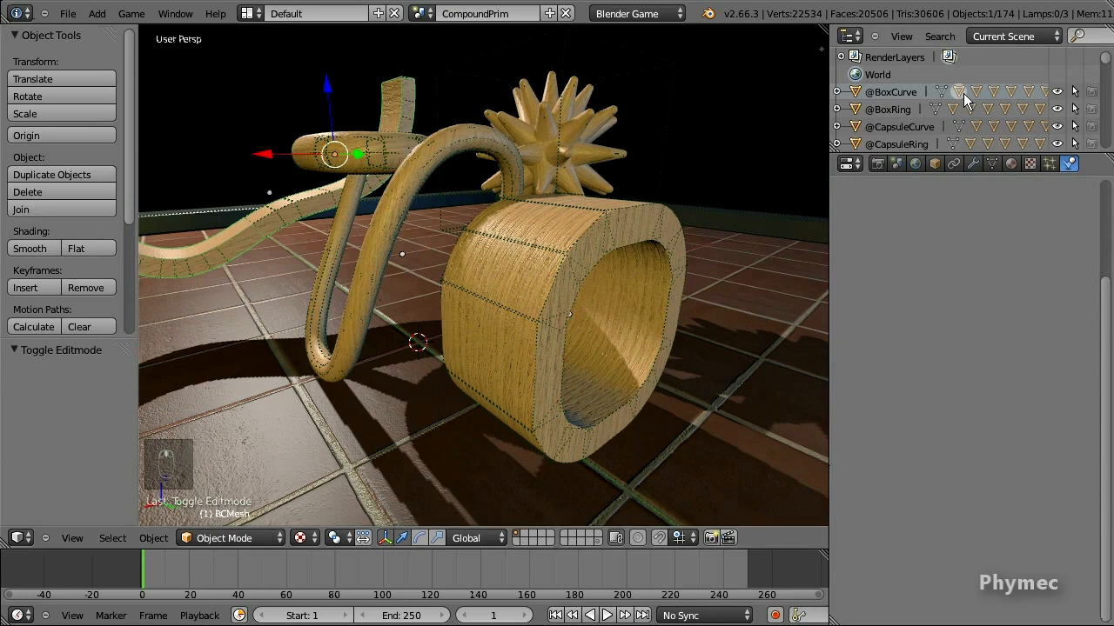
right_click(889, 109)
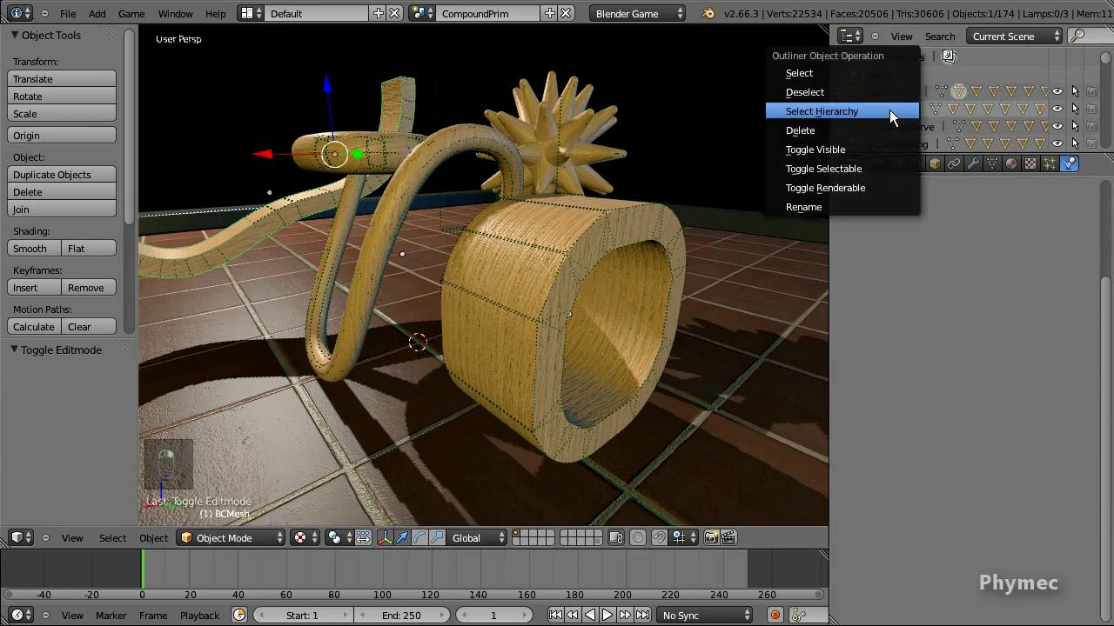
left_click(889, 110)
scroll(994, 98, "down", 2)
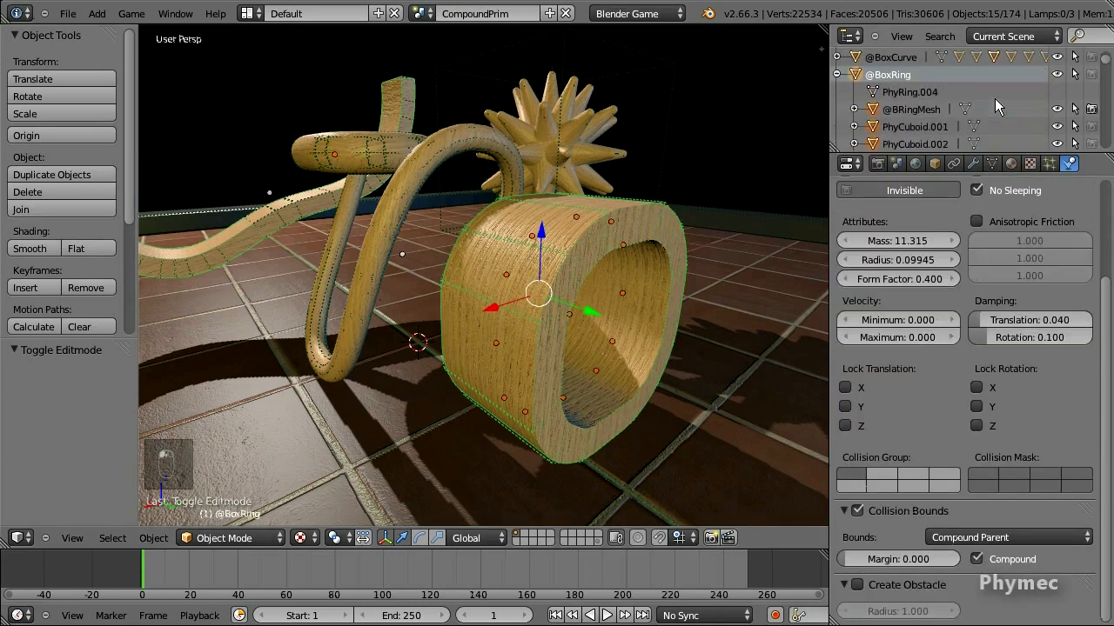
left_click(1057, 109)
mouse_move(757, 215)
middle_mouse_down()
mouse_move(708, 206)
mouse_move(736, 221)
middle_mouse_up()
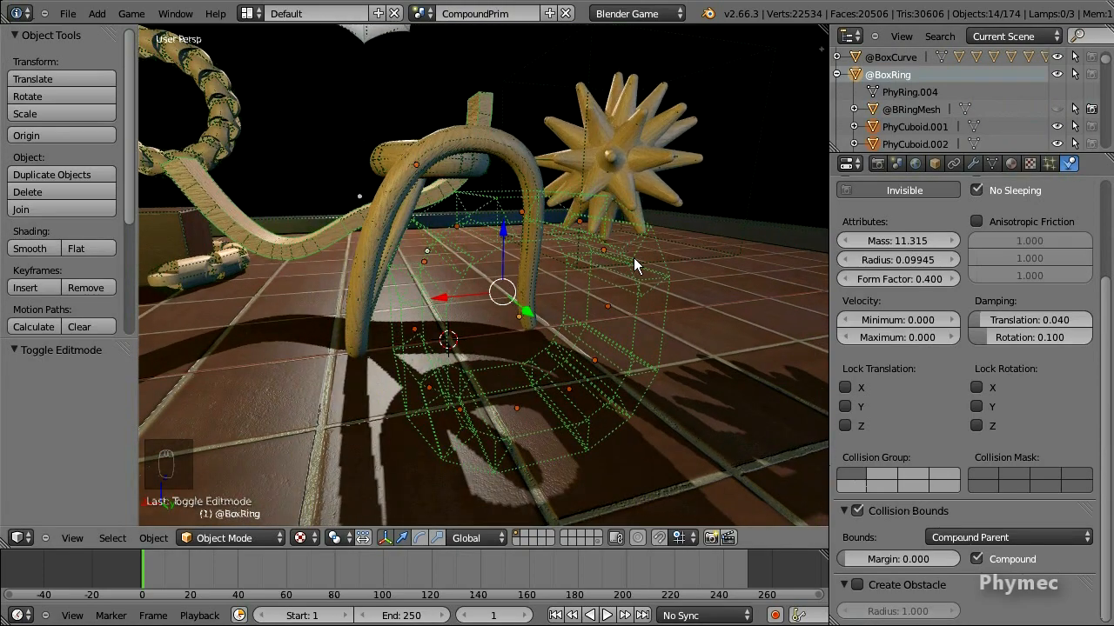
left_click(1057, 109)
middle_click_drag(762, 185, 533, 259)
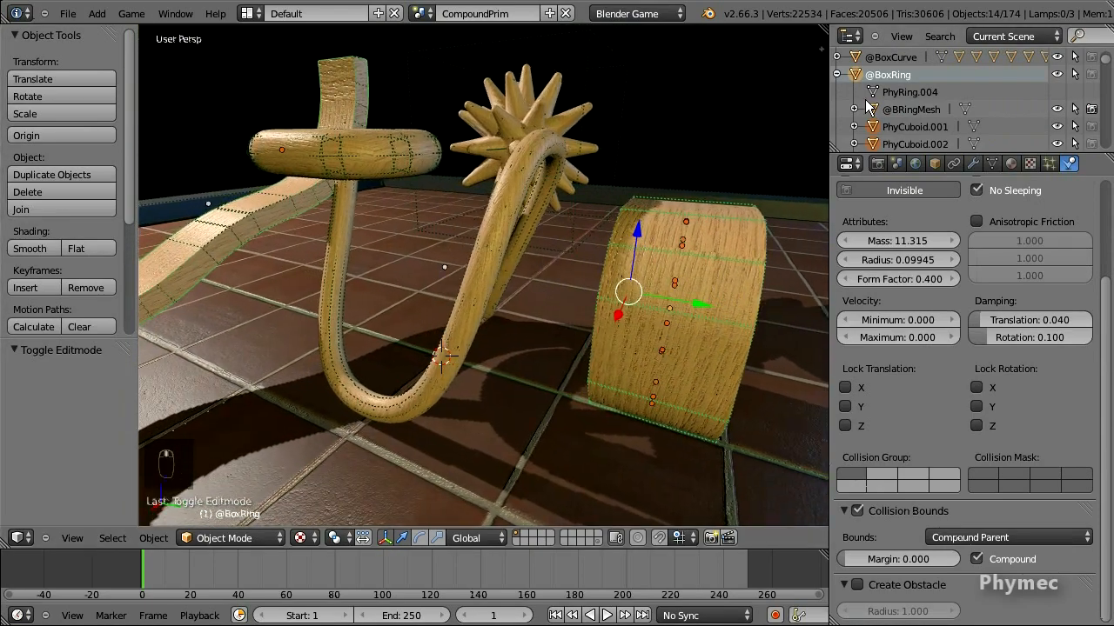
right_click(889, 94)
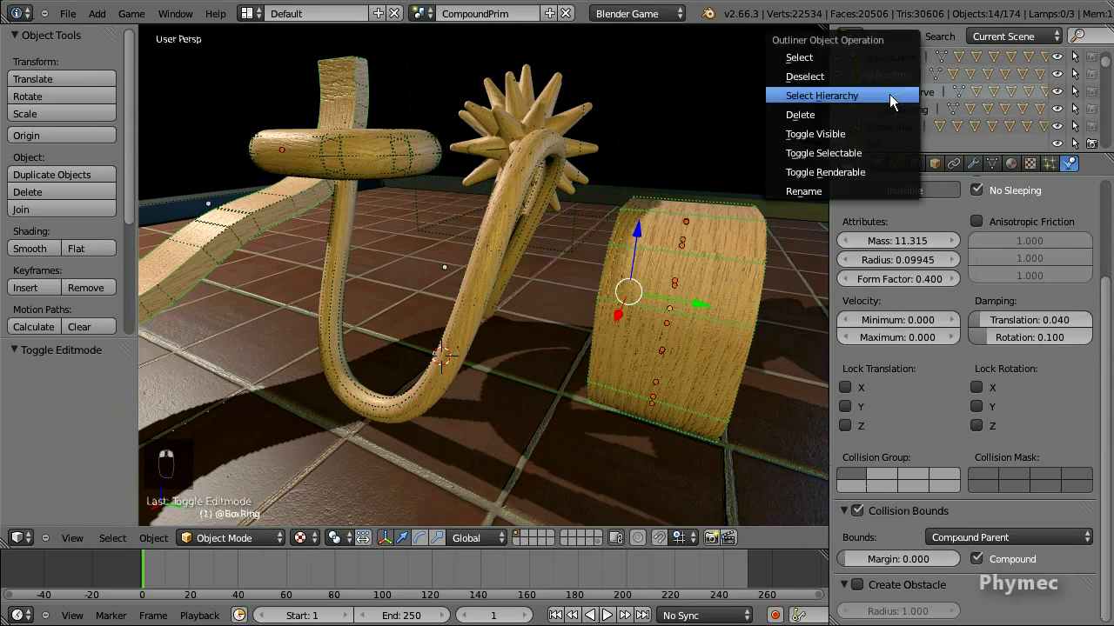
left_click(889, 94)
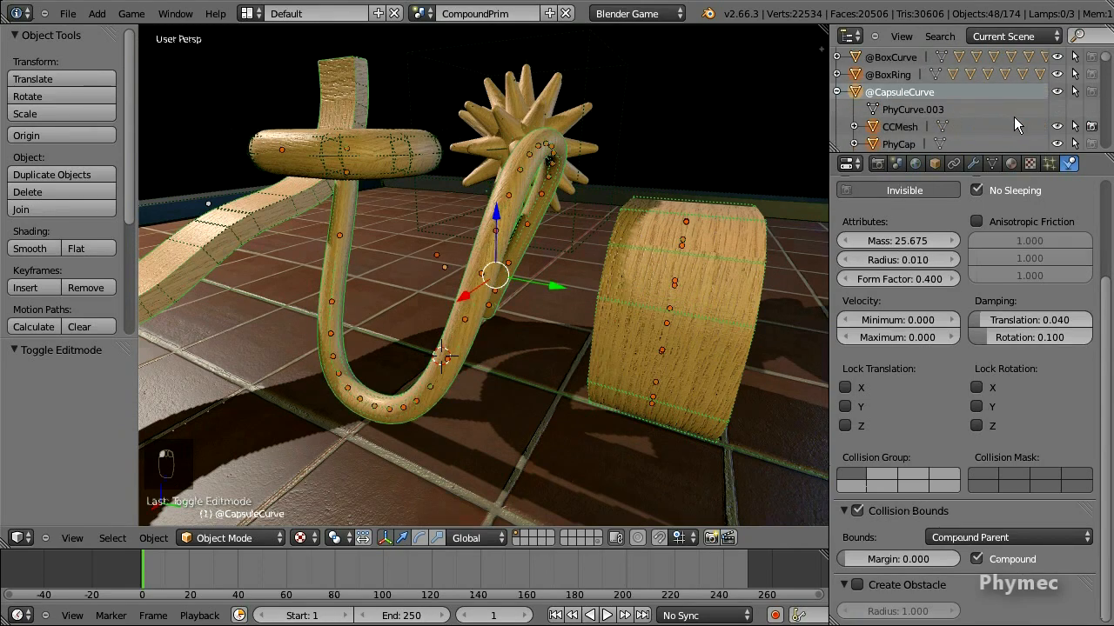
left_click(1057, 128)
middle_click_drag(424, 232, 565, 280)
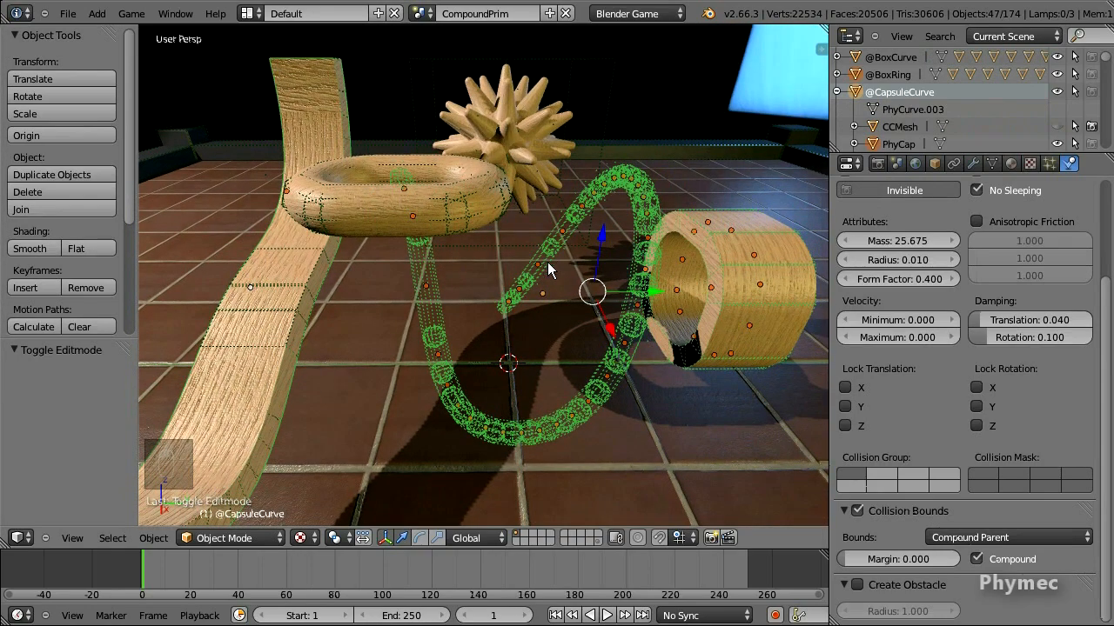
middle_click_drag(510, 288, 480, 269)
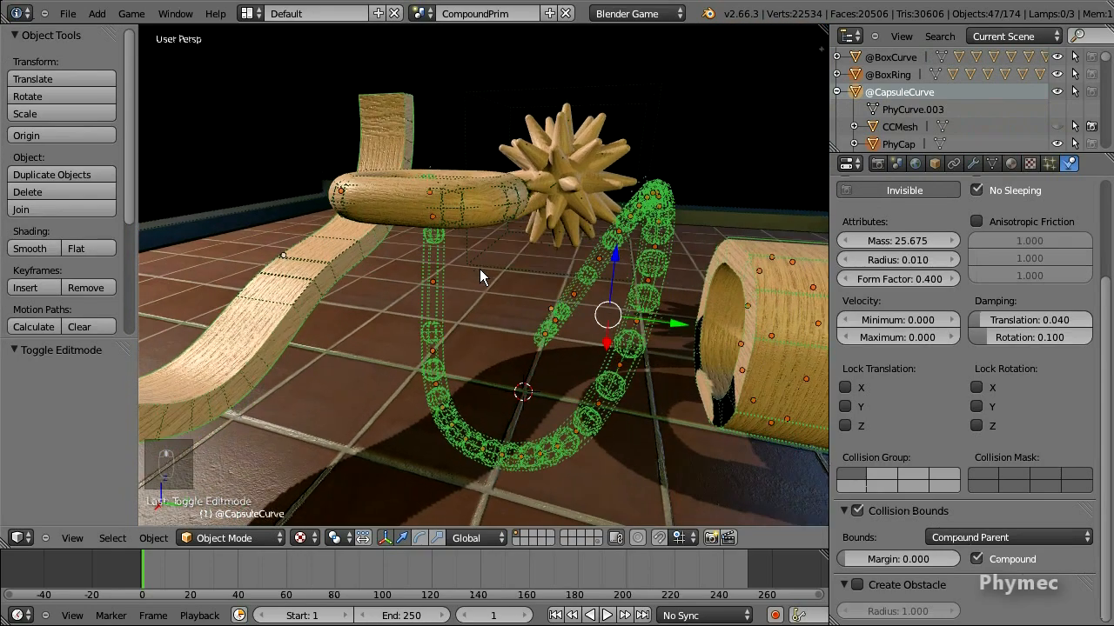
left_click(1057, 128)
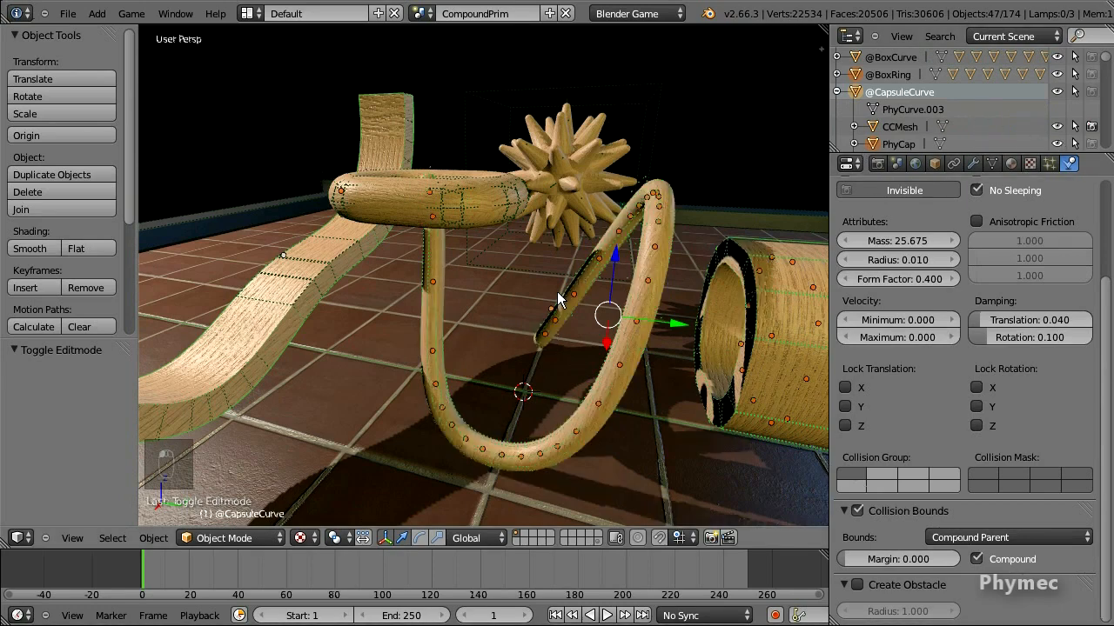
mouse_move(558, 299)
middle_mouse_down()
mouse_move(597, 266)
mouse_move(554, 289)
middle_mouse_up()
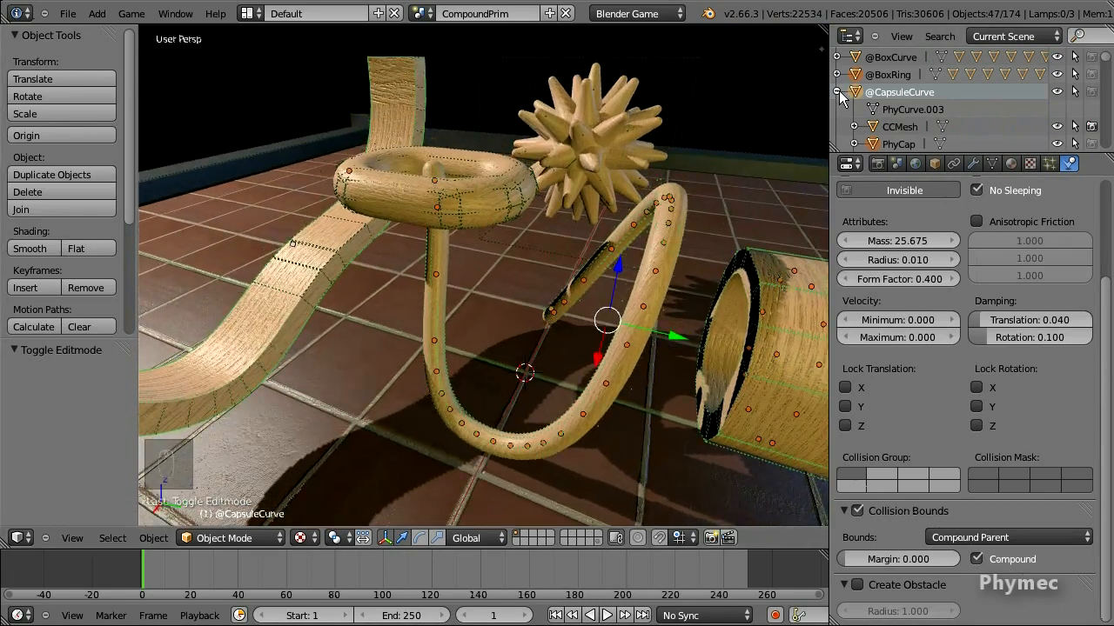
left_click(839, 90)
right_click(881, 109)
left_click(882, 109)
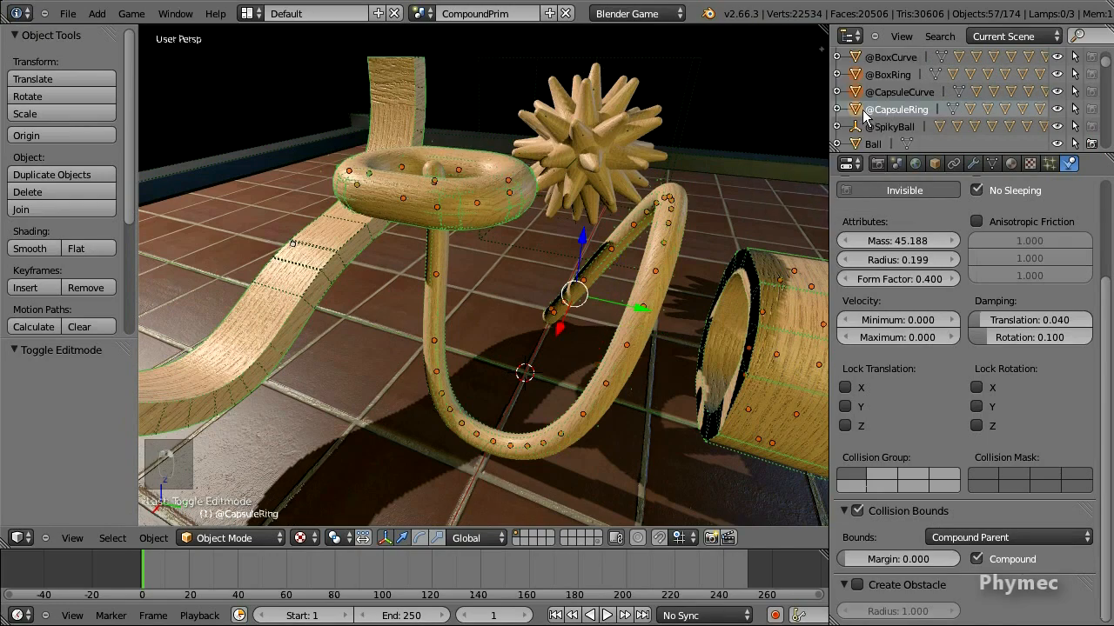
left_click(837, 109)
scroll(957, 109, "down", 2)
left_click(1055, 108)
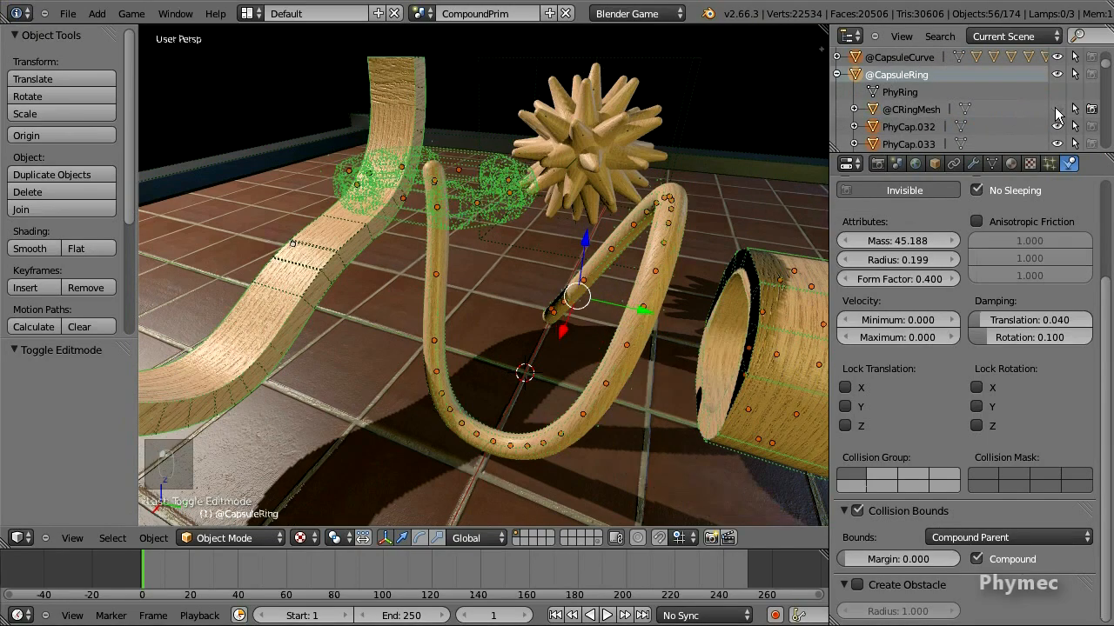
middle_click_drag(609, 187, 501, 269)
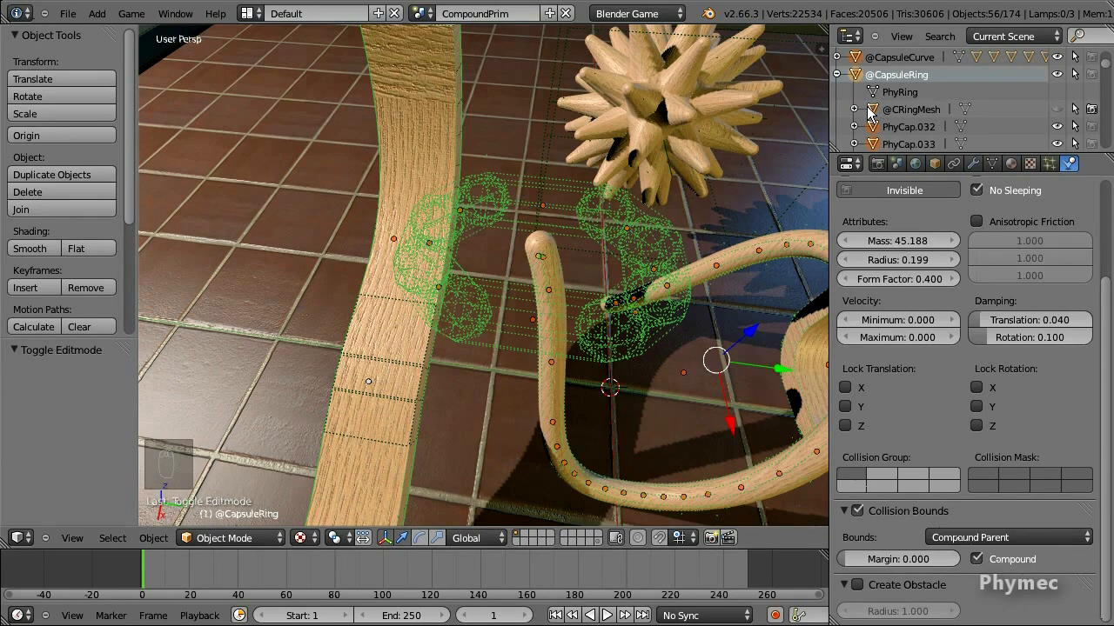
left_click(1055, 109)
middle_click_drag(738, 263, 475, 289)
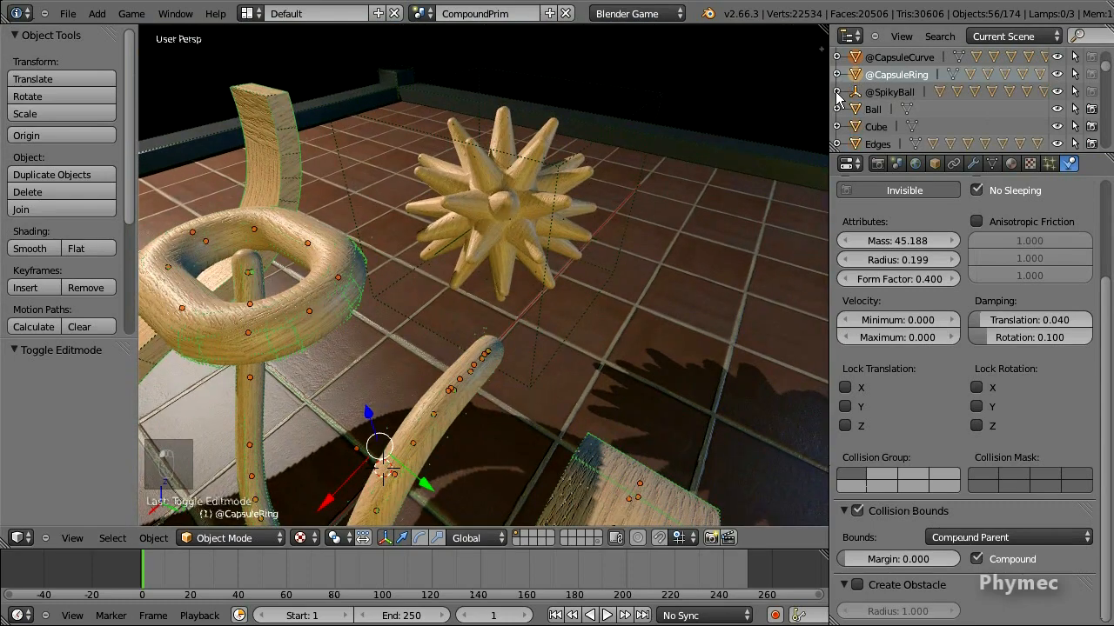
key("a")
right_click(911, 92)
left_click(914, 93)
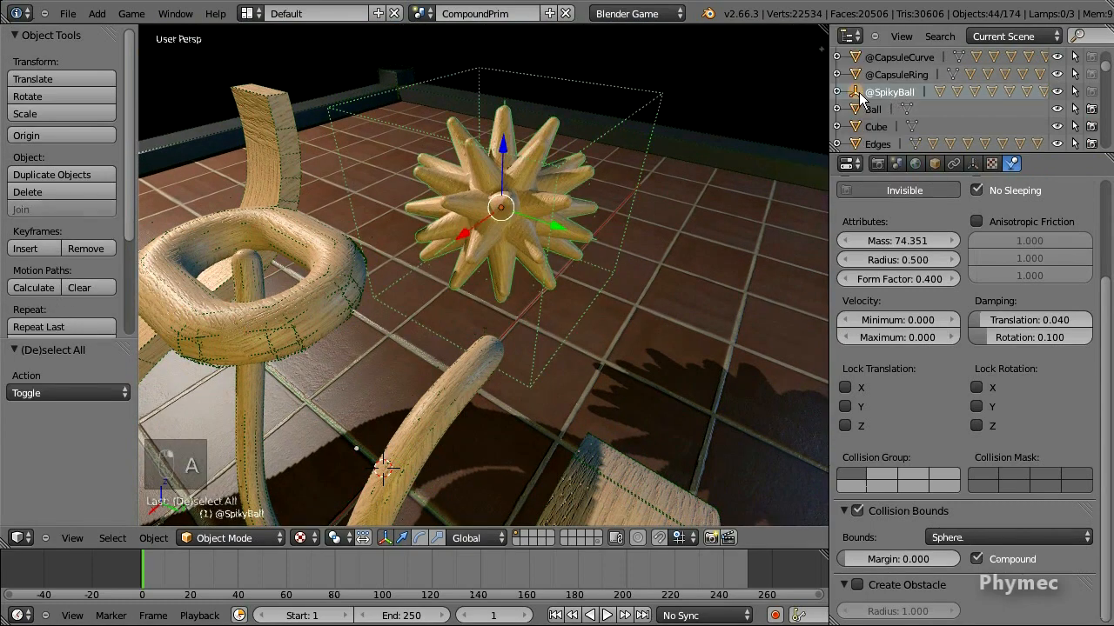
middle_click_drag(630, 158, 675, 176)
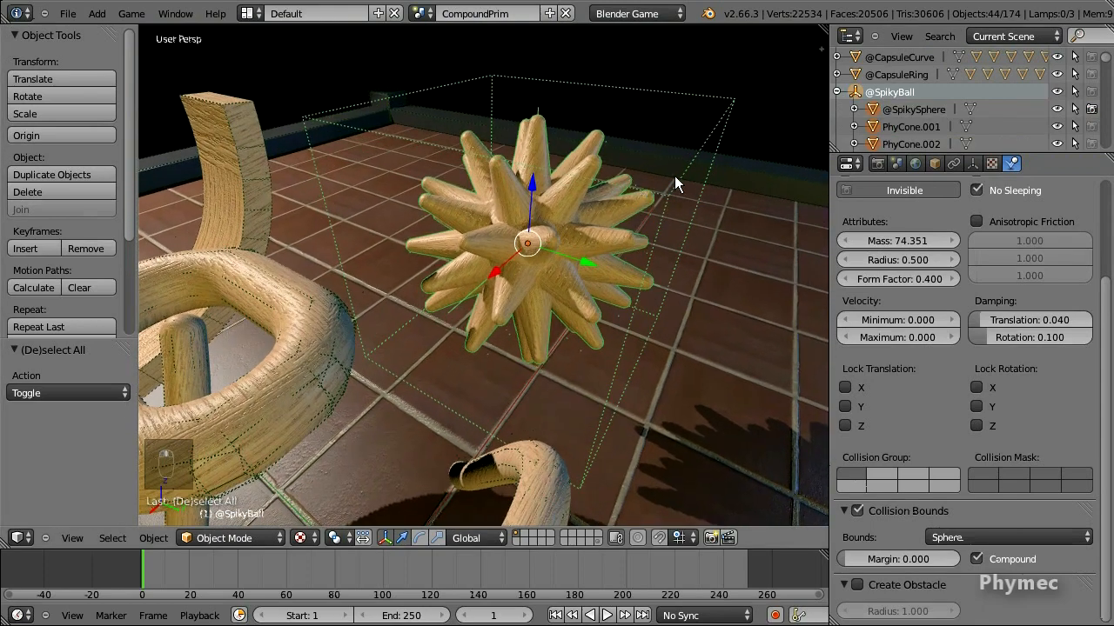
left_click(1057, 110)
middle_click_drag(751, 195, 554, 164)
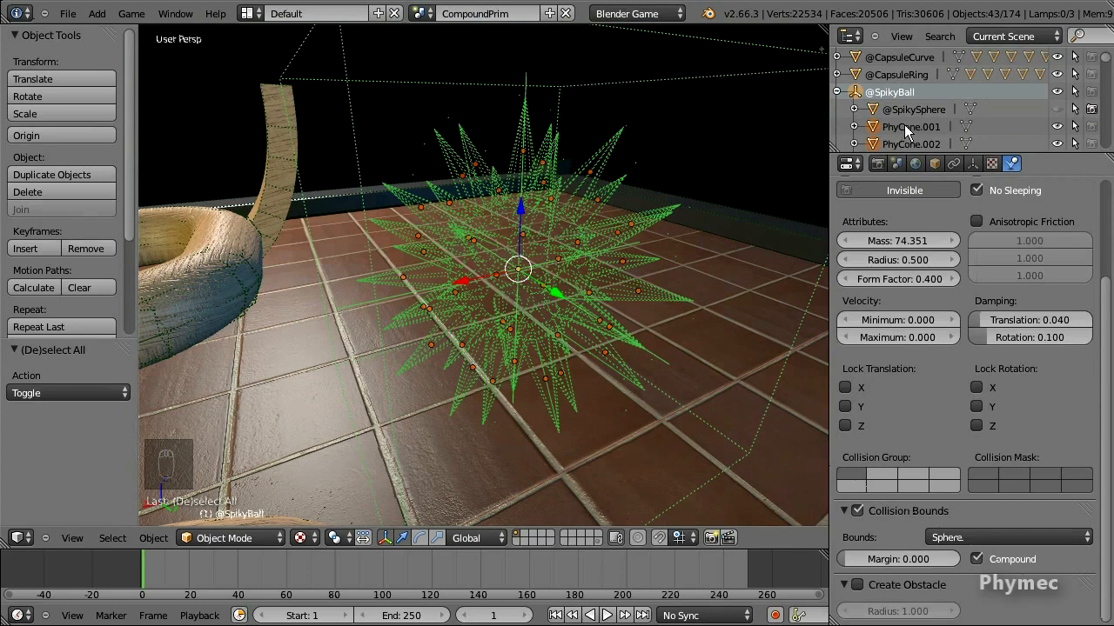
left_click(1056, 109)
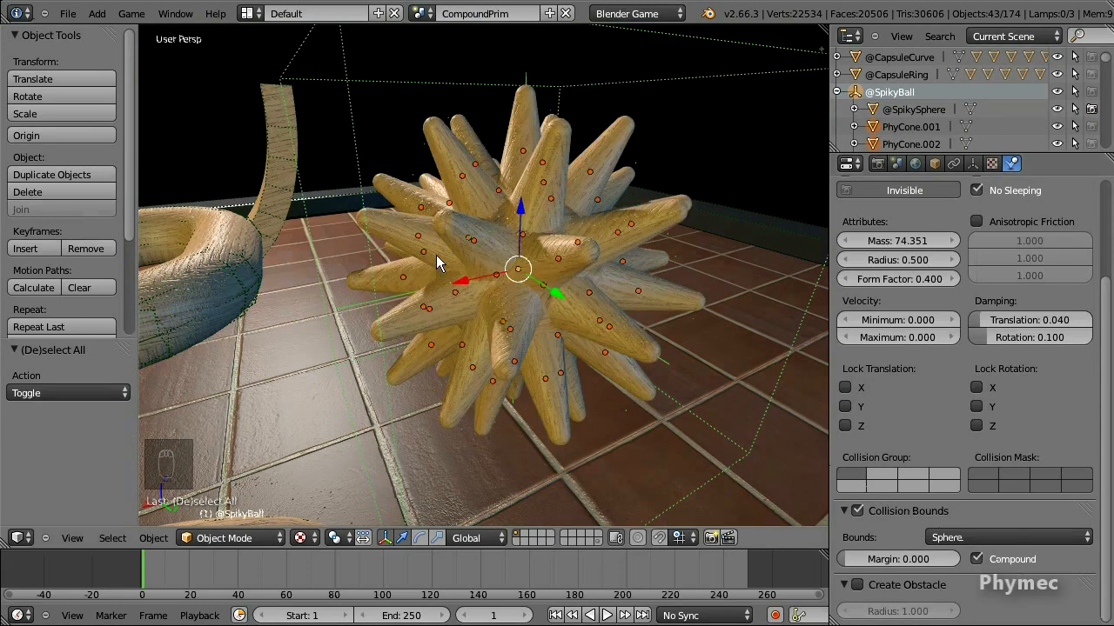
Step: Run the game, move the spiky ball, rings and curves around to test their compound collisions, and stop the game
scroll(439, 272, "down", 3)
middle_click_drag(366, 342, 534, 269)
key("p")
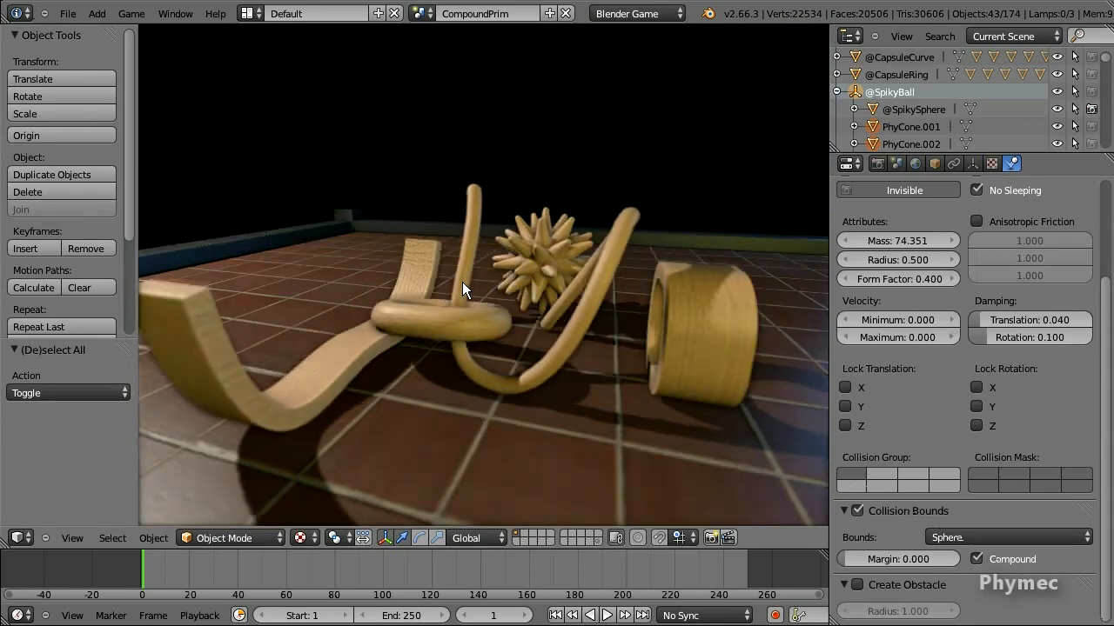
left_click_drag(727, 323, 291, 354)
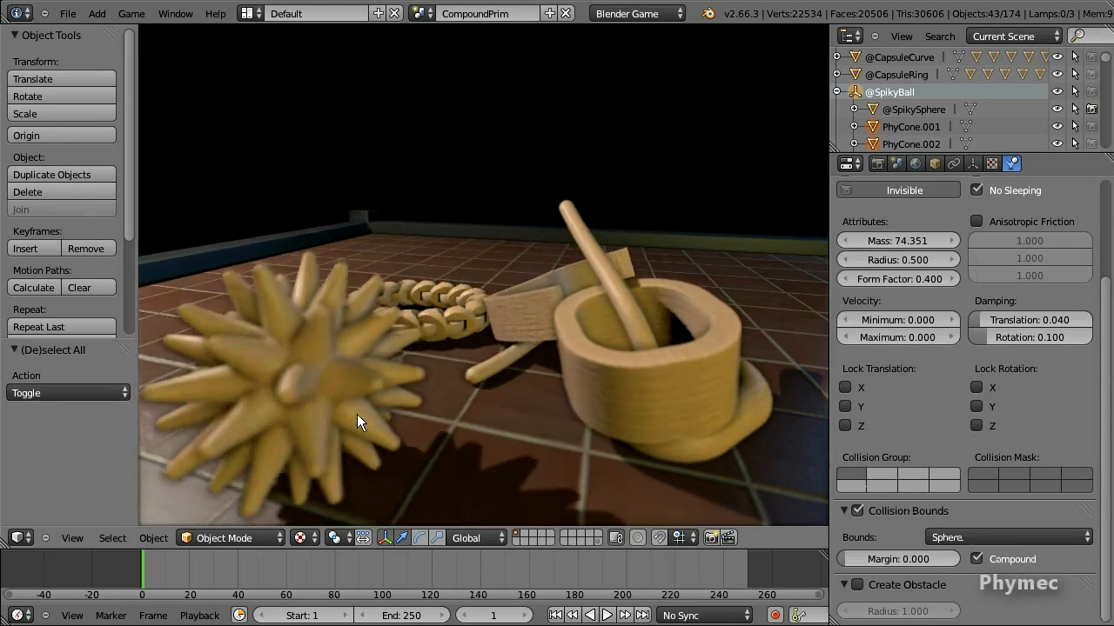
left_click_drag(651, 406, 431, 280)
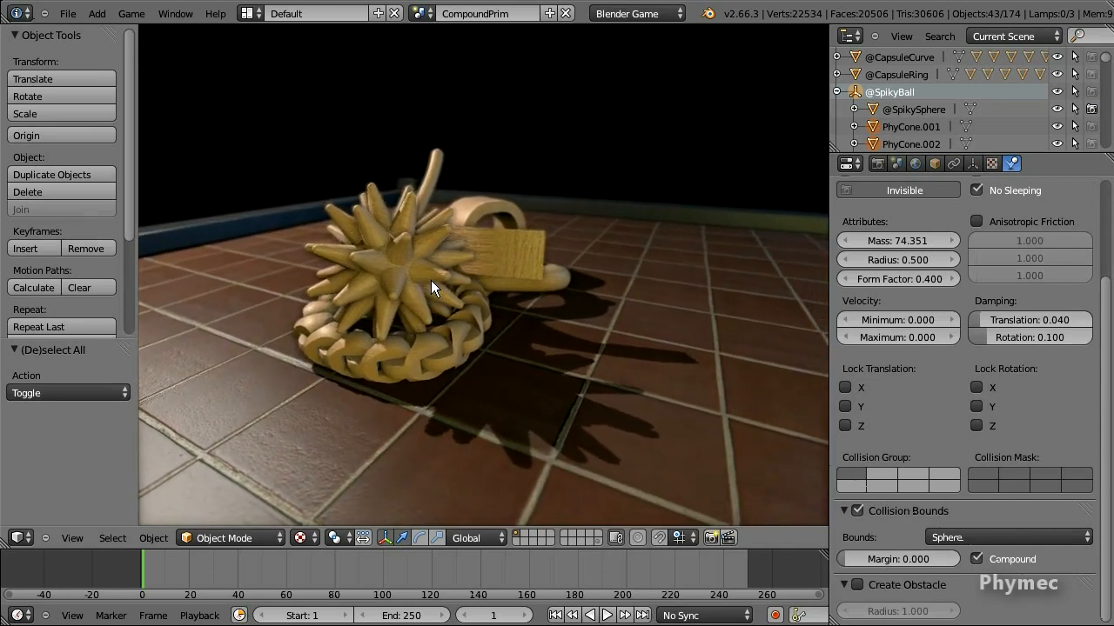
key("Escape")
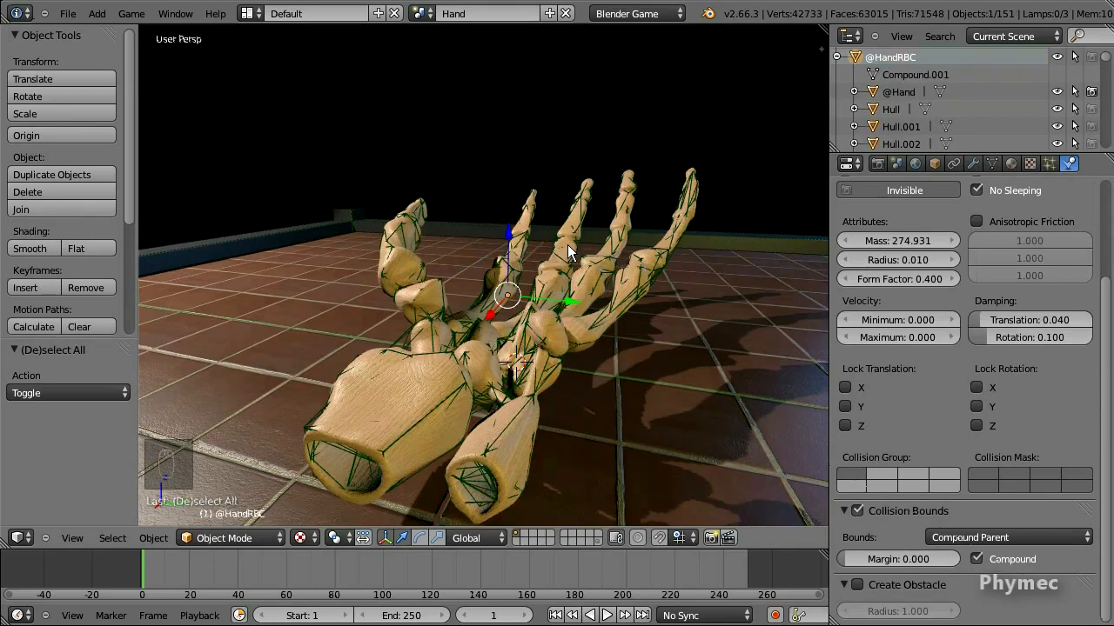
middle_click_drag(567, 245, 502, 311)
middle_click_drag(599, 307, 483, 295)
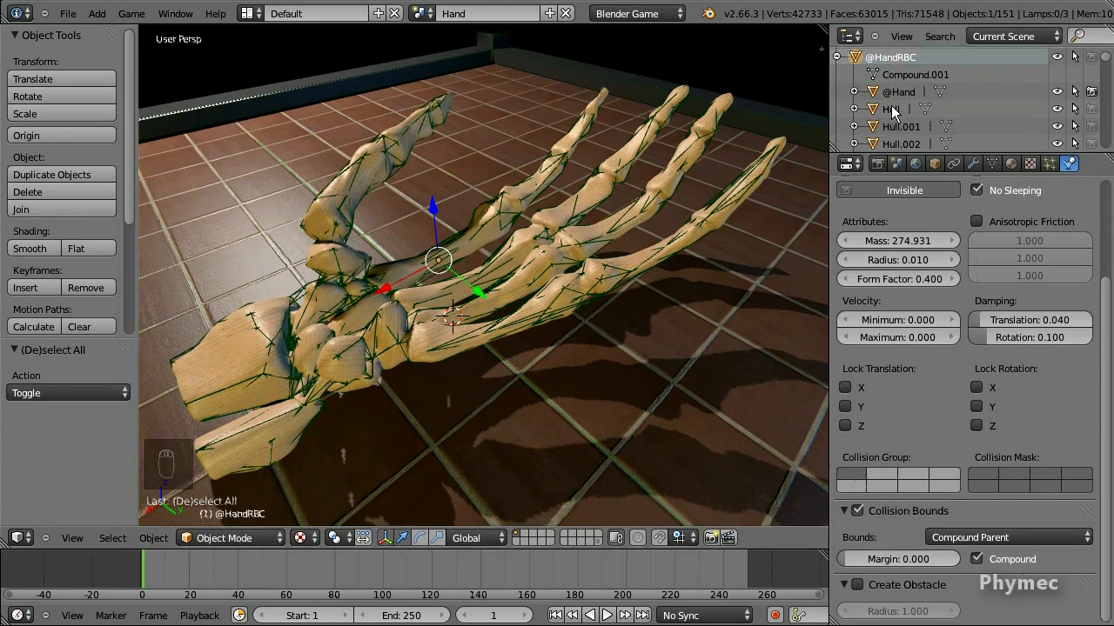
scroll(903, 141, "down", 4)
scroll(915, 106, "down", 2)
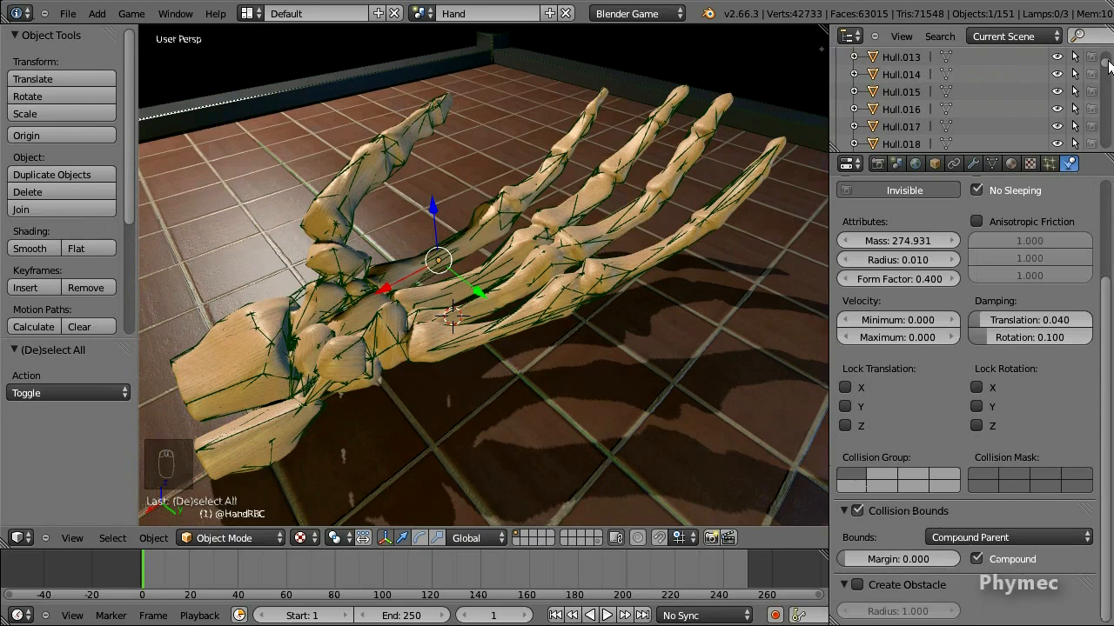
left_click_drag(1108, 66, 1107, 53)
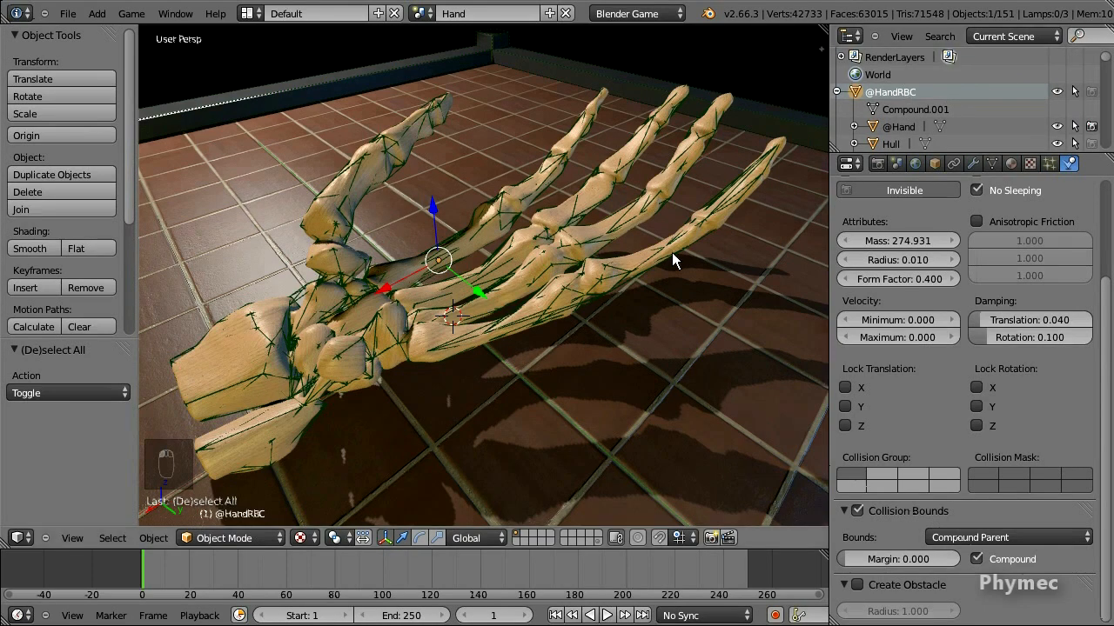
middle_click_drag(475, 346, 432, 326)
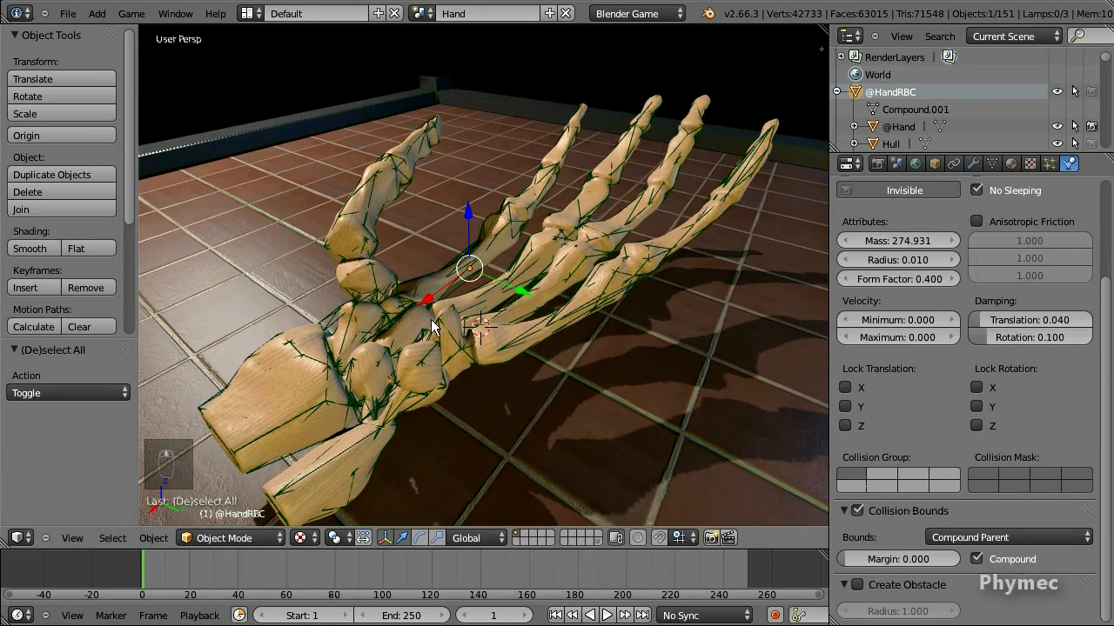
middle_click_drag(479, 162, 594, 150)
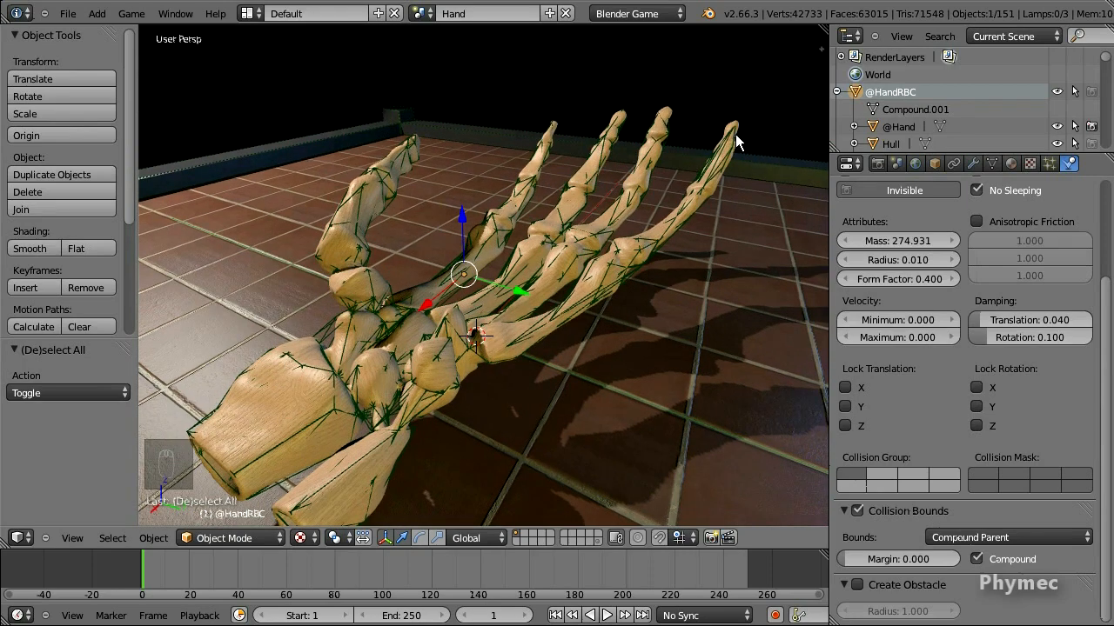
Step: Run the game in the Hand scene and pull the linked wooden chain against the skeletal hand's fingers to test collisions
mouse_move(426, 422)
middle_mouse_down()
mouse_move(335, 446)
mouse_move(415, 406)
mouse_move(437, 411)
middle_mouse_up()
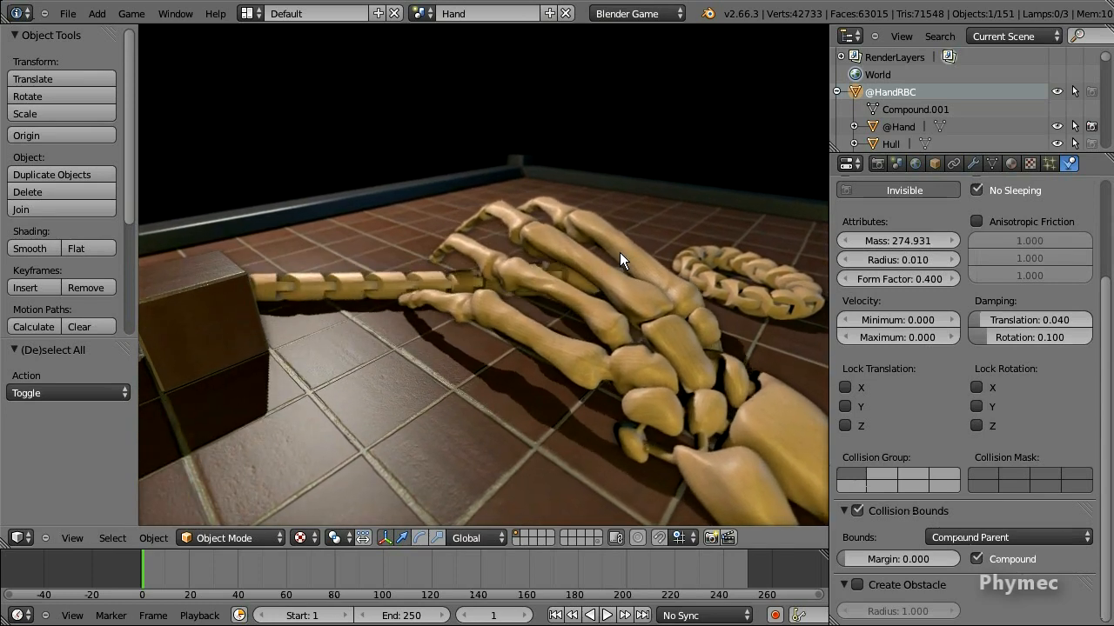
left_click_drag(292, 241, 618, 259)
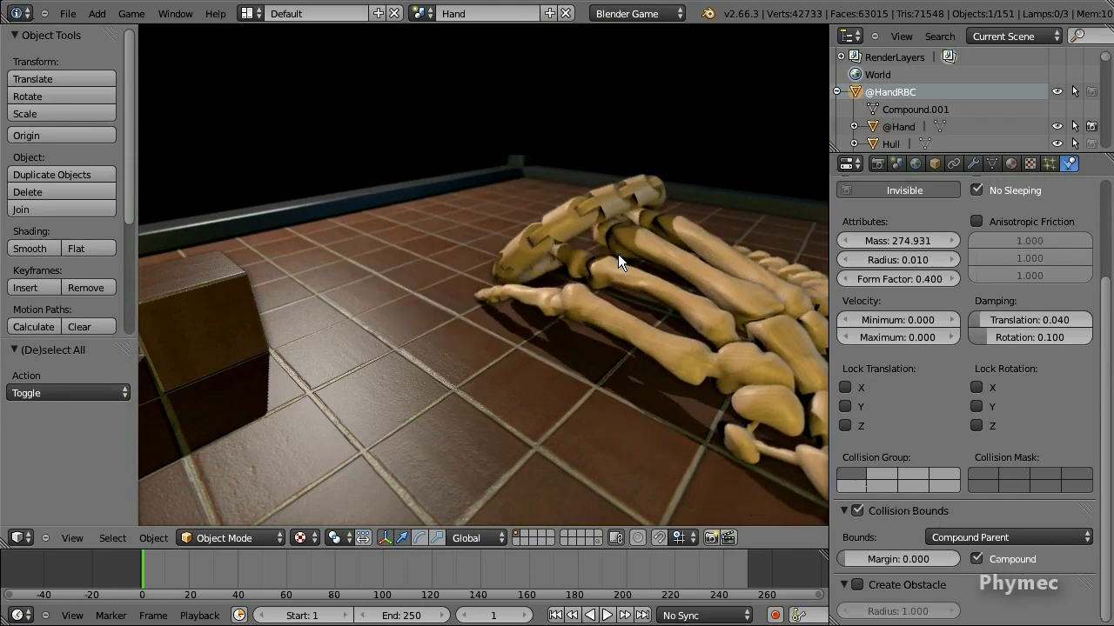
Step: Pull the skeleton hand across the tiled floor in the running simulation and end the simulation
middle_click_drag(617, 254, 535, 296)
left_click_drag(633, 205, 584, 233)
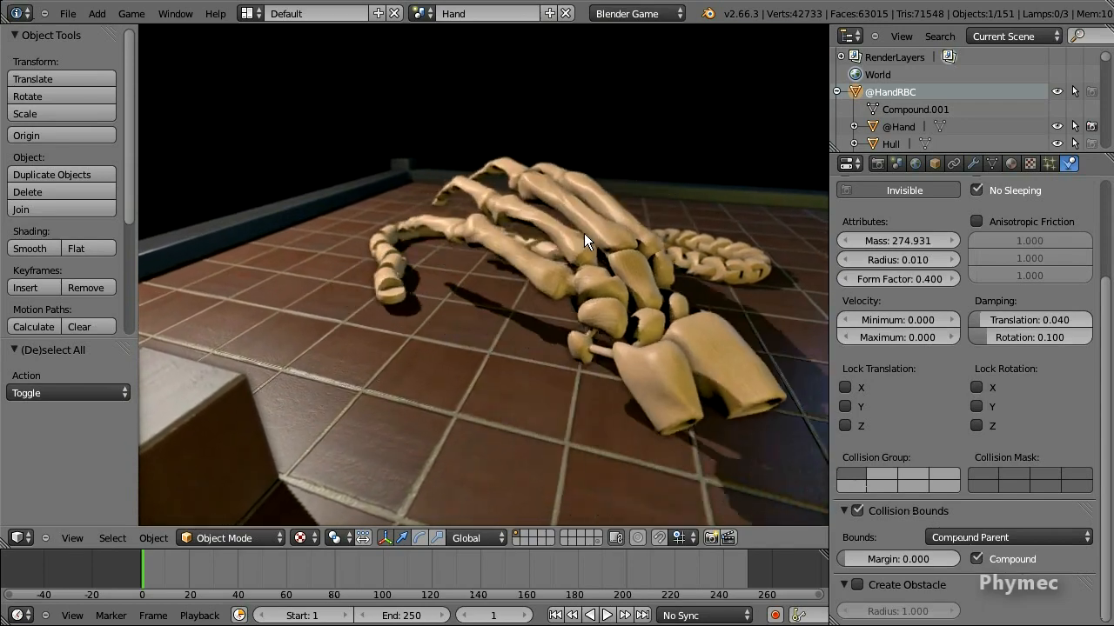
key("Escape")
middle_click_drag(562, 234, 566, 260)
right_click(880, 94)
left_click(881, 89)
key("alt+d")
key("z")
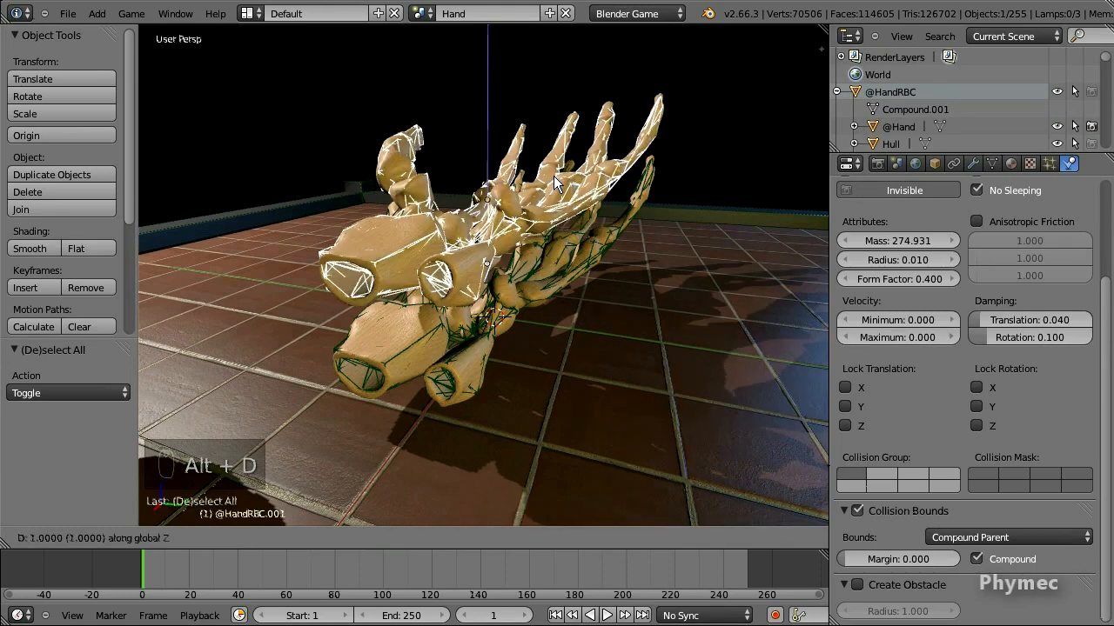
left_click(554, 175)
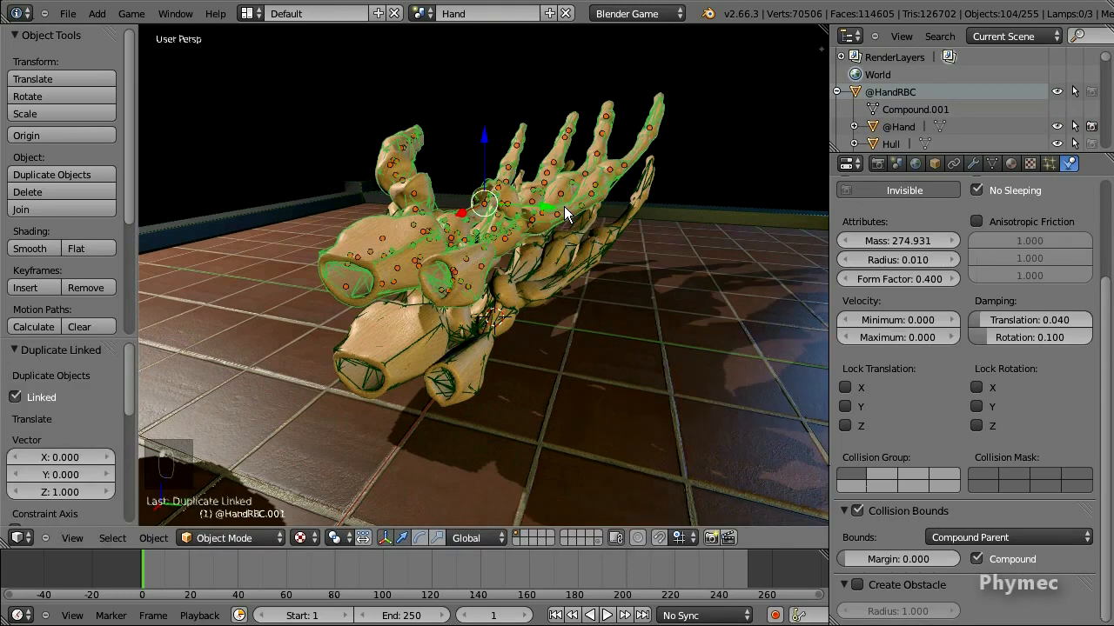
key("shift+r")
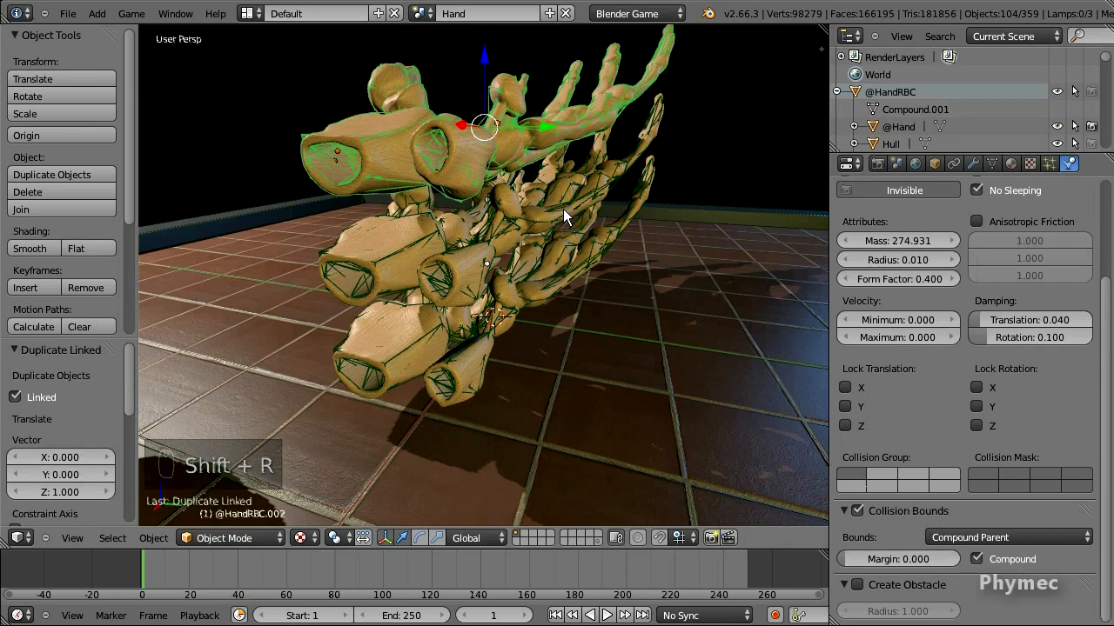
key("shift+r")
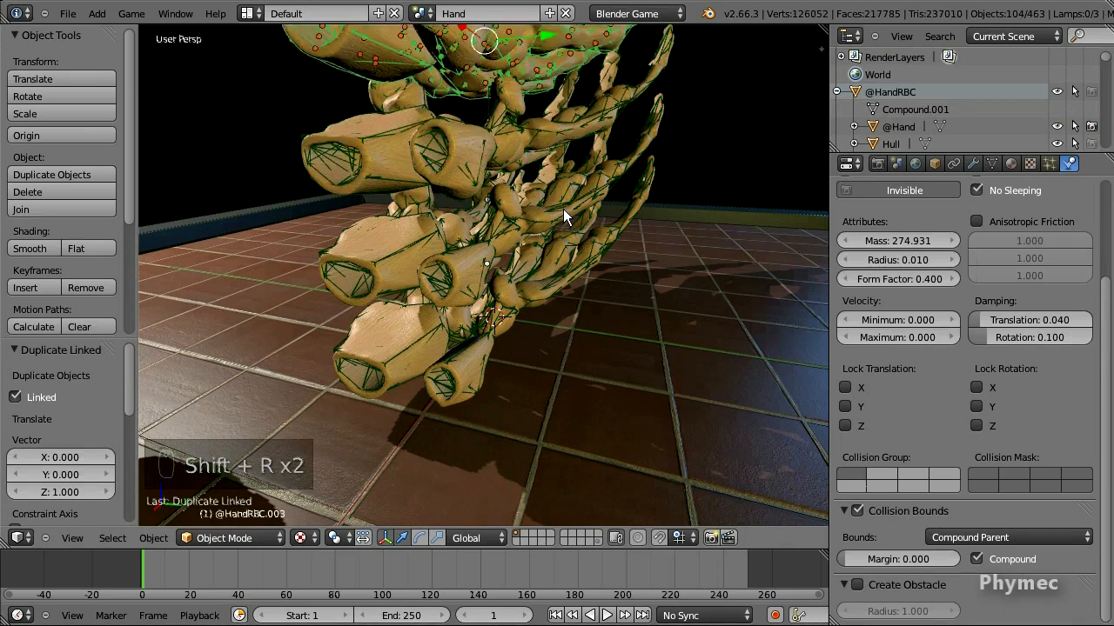
key("shift+r")
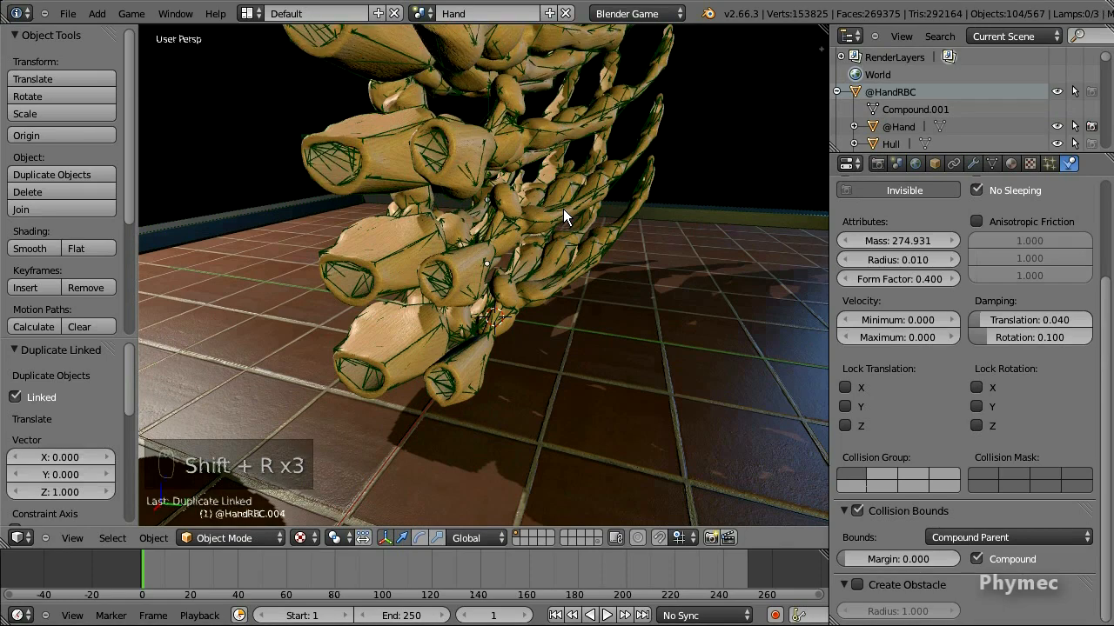
key("shift+r")
Step: Run the game simulation and pull the fallen skeleton hands around the floor to test their collisions
middle_click_drag(586, 230, 563, 227, "shift")
key("p")
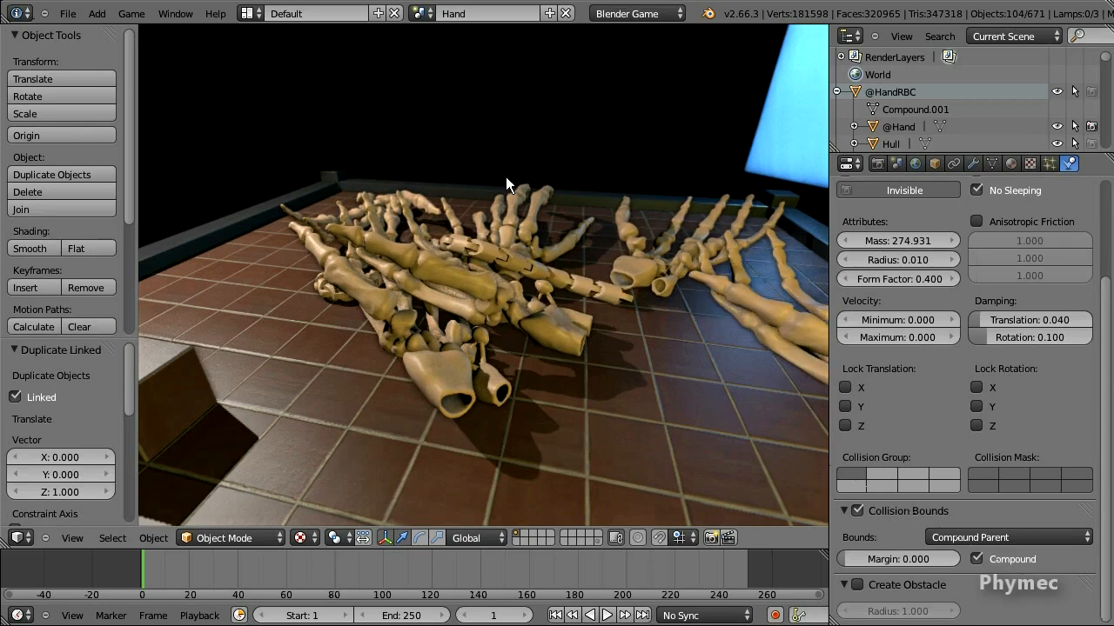
left_click_drag(789, 307, 578, 289)
middle_click_drag(383, 277, 427, 272)
left_click_drag(427, 272, 213, 244)
middle_click_drag(287, 252, 448, 298)
left_click_drag(448, 297, 445, 177)
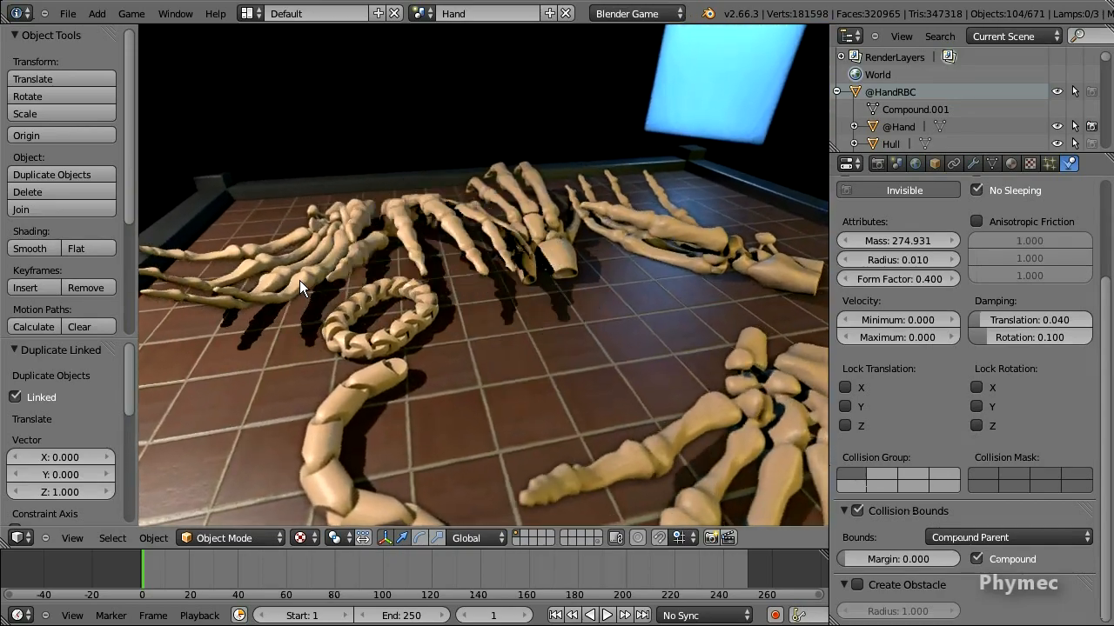
Step: Pile the skeleton hands and the chain ring onto each other in the simulation, and end it
left_click_drag(299, 280, 441, 173)
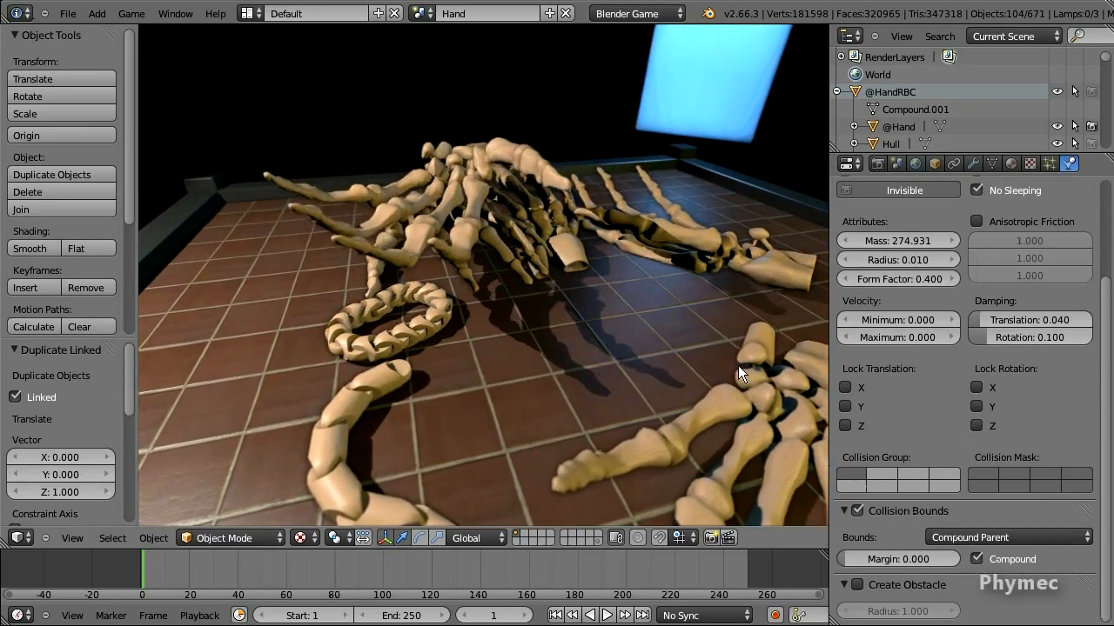
left_click_drag(738, 365, 457, 115)
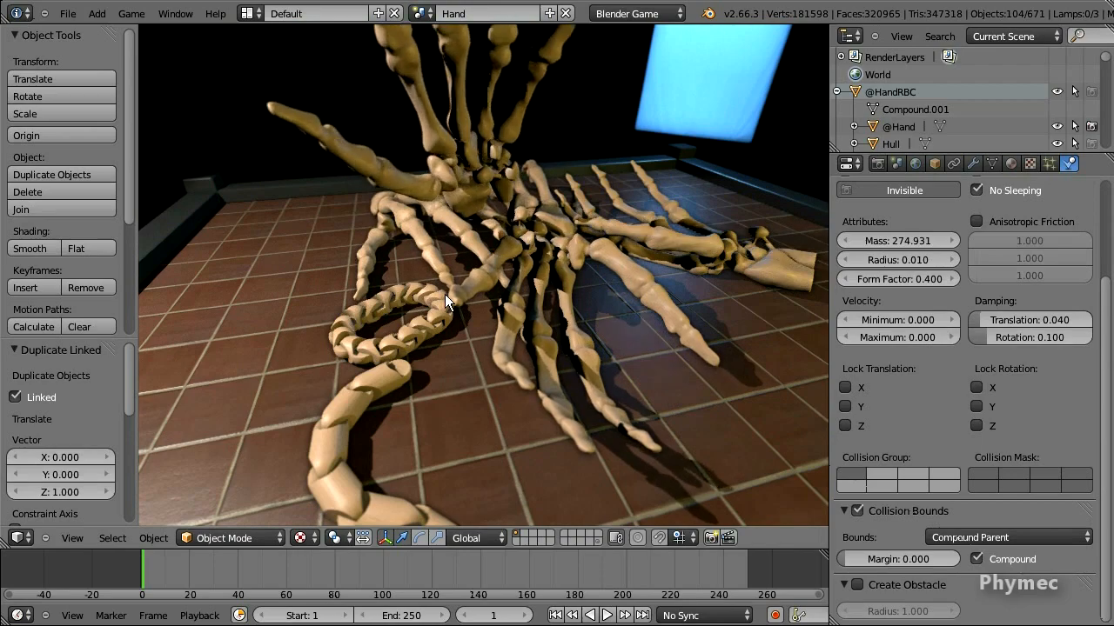
left_click_drag(412, 330, 721, 466)
left_click_drag(616, 302, 763, 376)
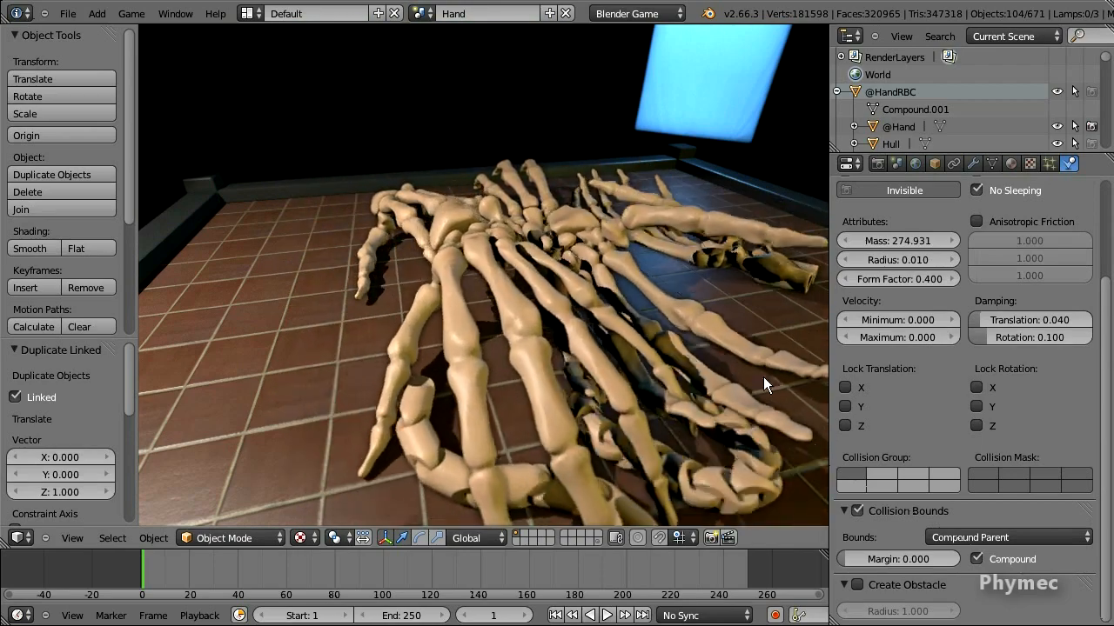
left_click_drag(730, 241, 427, 302)
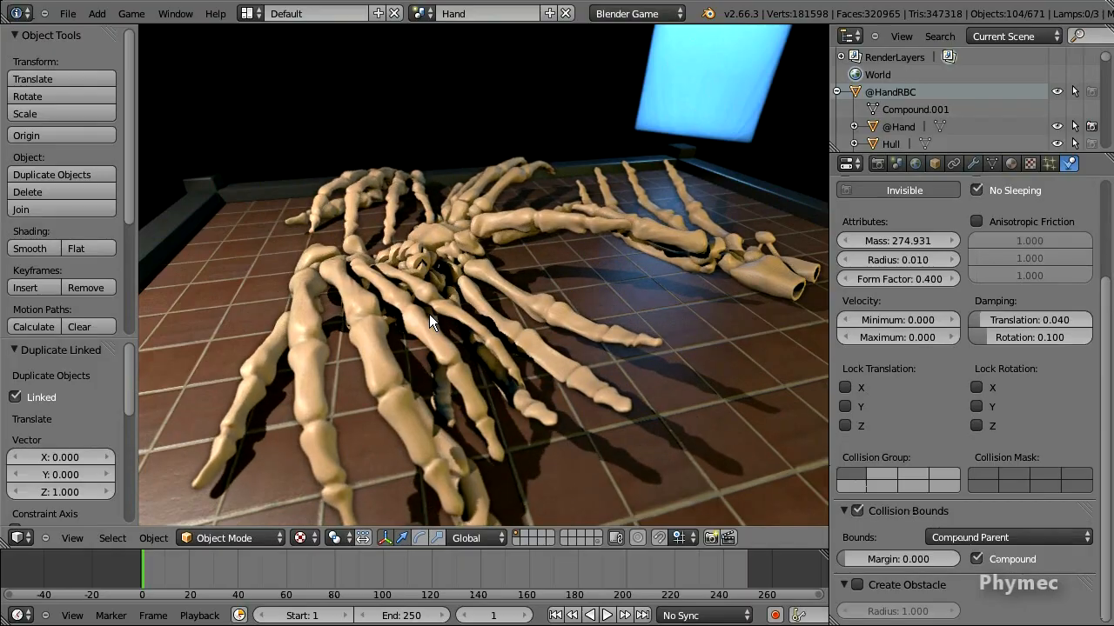
key("Escape")
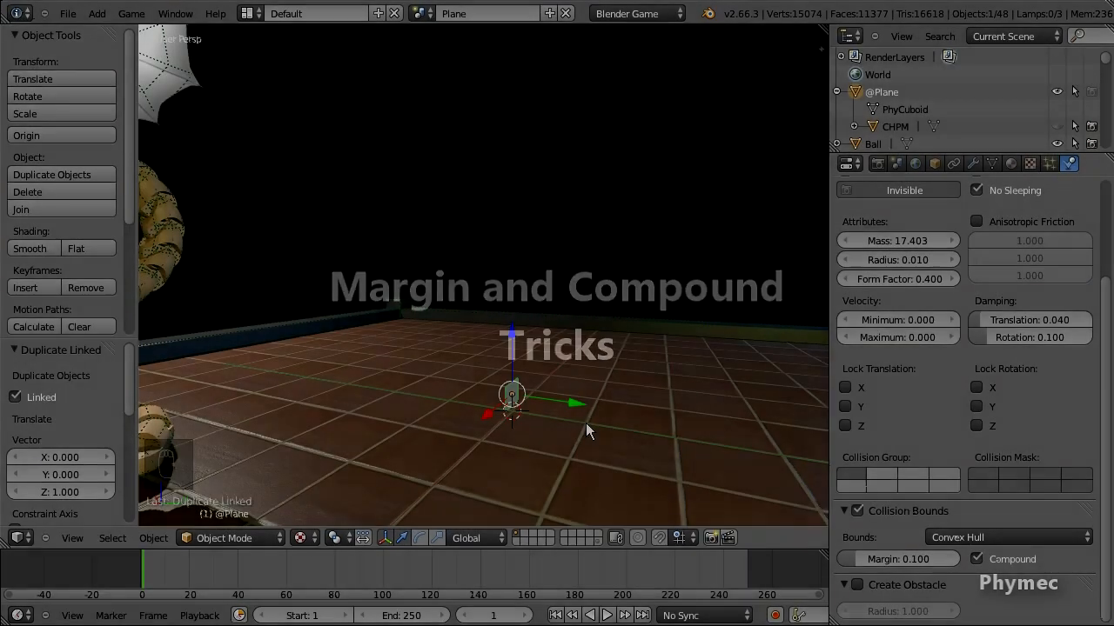
scroll(570, 370, "up", 4)
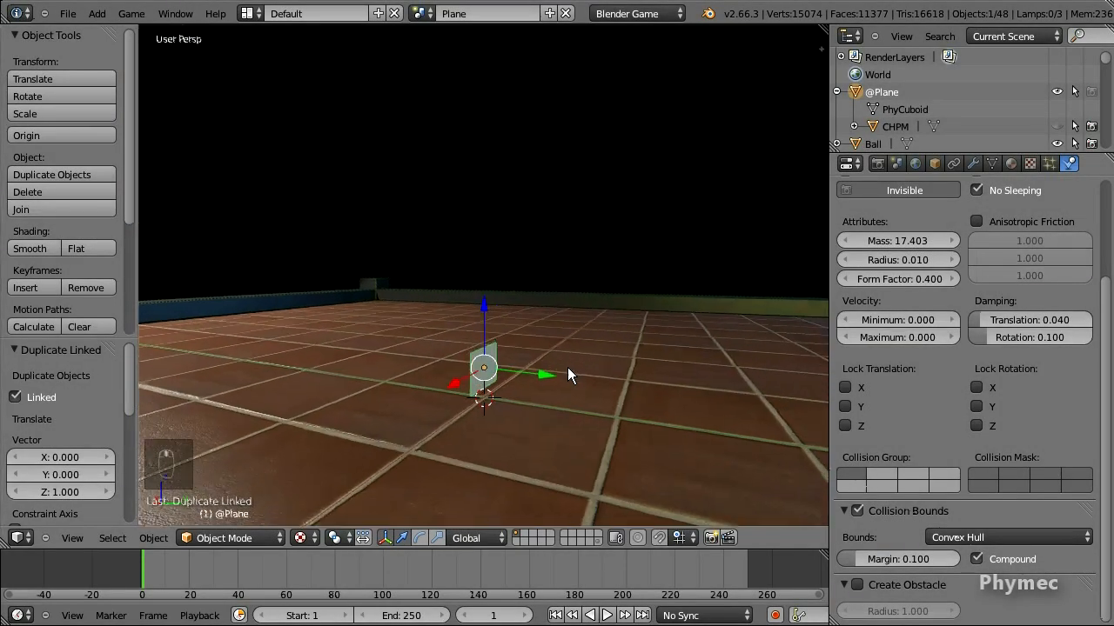
key("KP_Decimal")
middle_click_drag(564, 362, 779, 122)
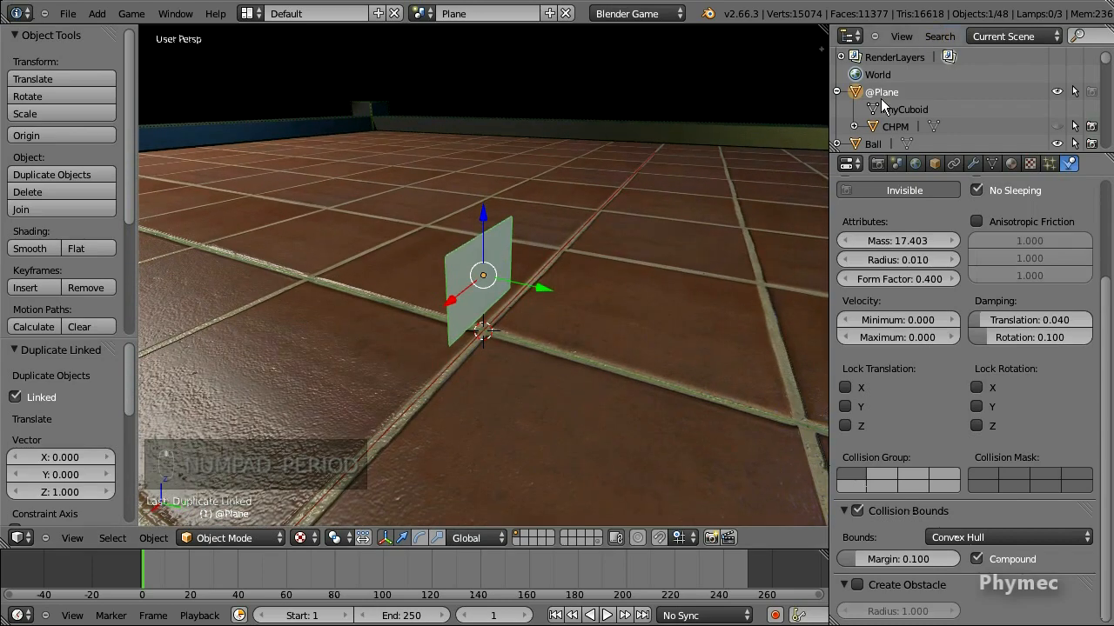
mouse_move(519, 278)
middle_mouse_down()
mouse_move(619, 265)
mouse_move(603, 238)
mouse_move(505, 262)
middle_mouse_up()
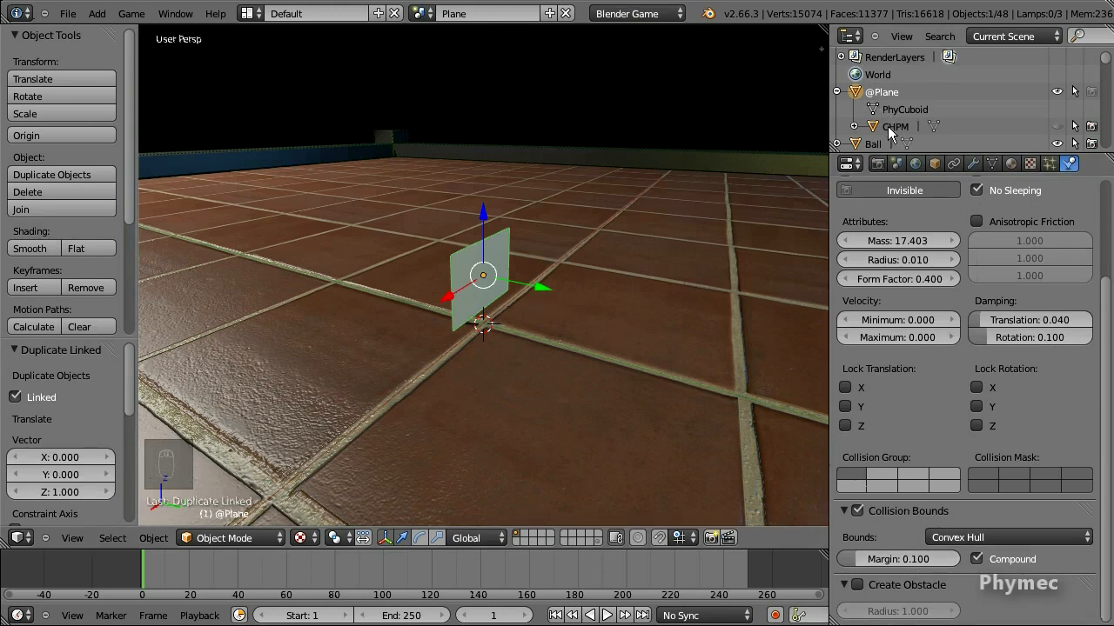
left_click(1056, 127)
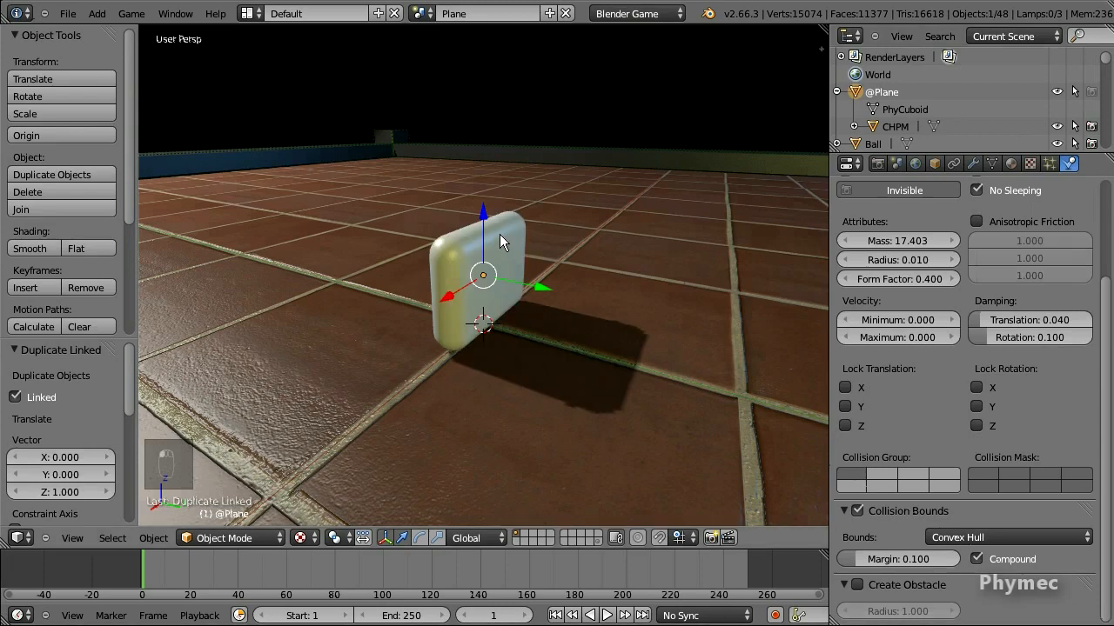
Step: Run the simulation, pull the rounded cuboid against the chain ring to test its collision margin, and end the simulation
middle_click_drag(501, 242, 450, 293)
scroll(461, 282, "down", 3)
key("p")
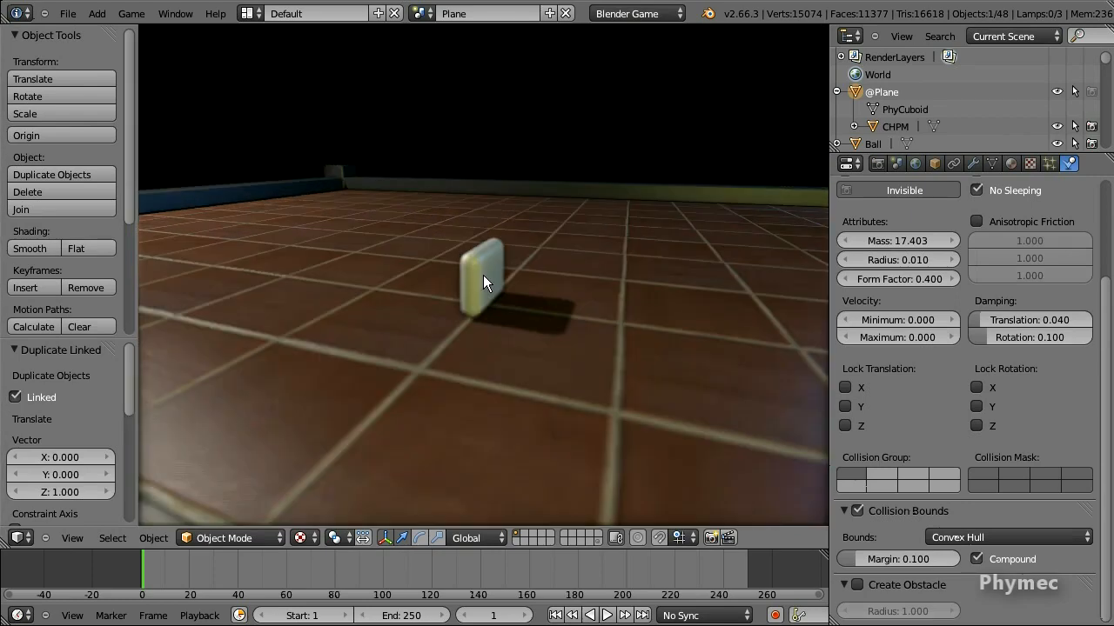
left_click_drag(480, 276, 391, 213)
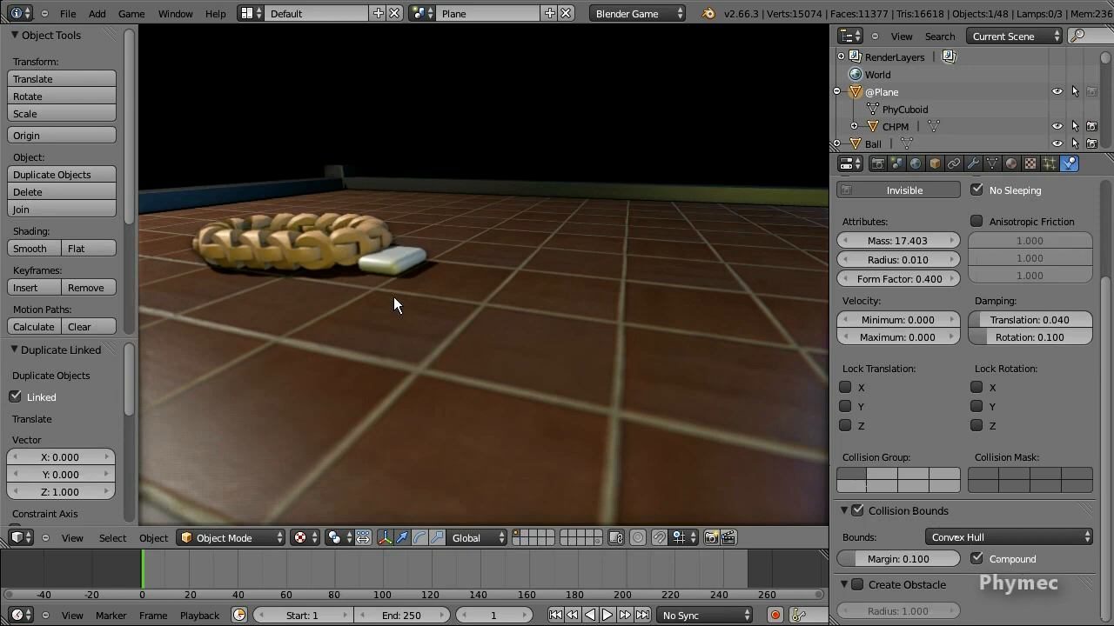
left_click_drag(397, 228, 375, 207)
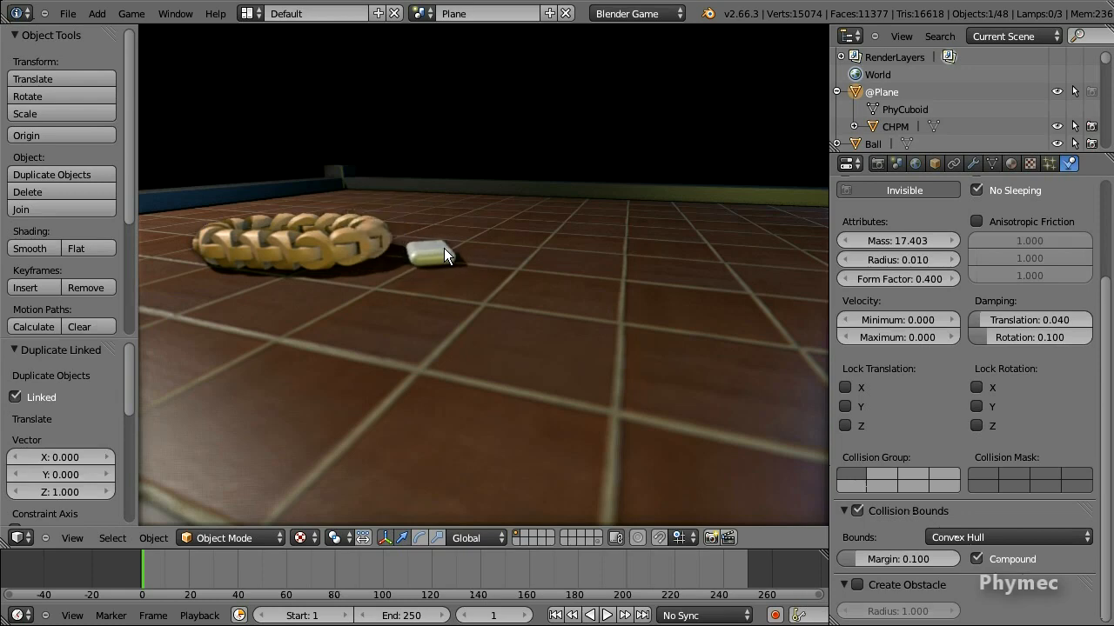
key("Escape")
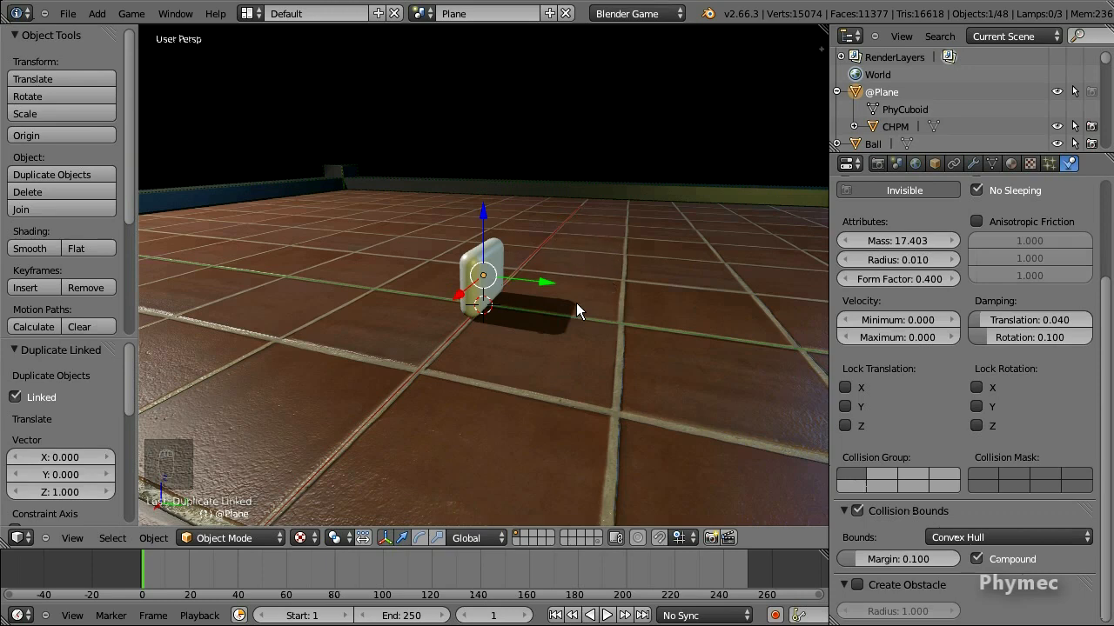
key("a")
right_click(874, 94)
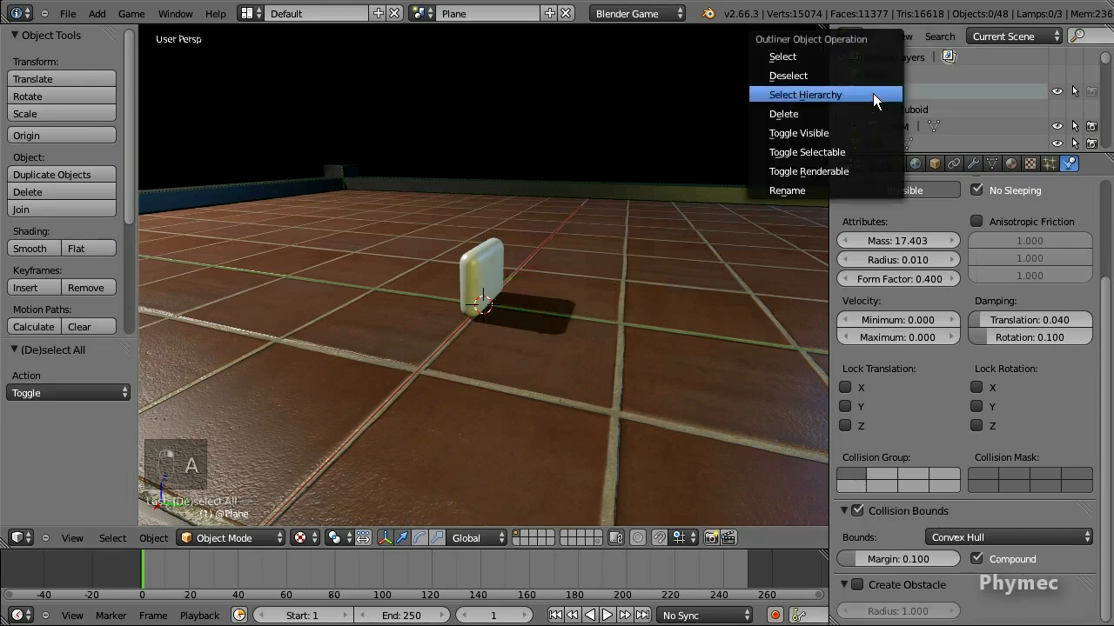
left_click(875, 95)
key("alt+d")
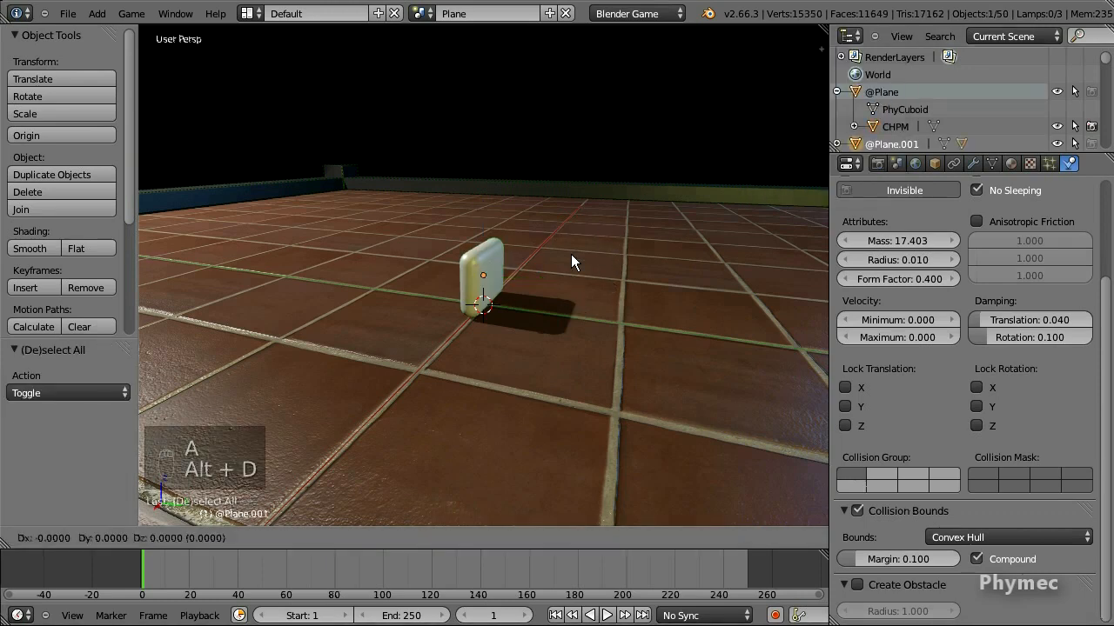
type("z")
type("0.4")
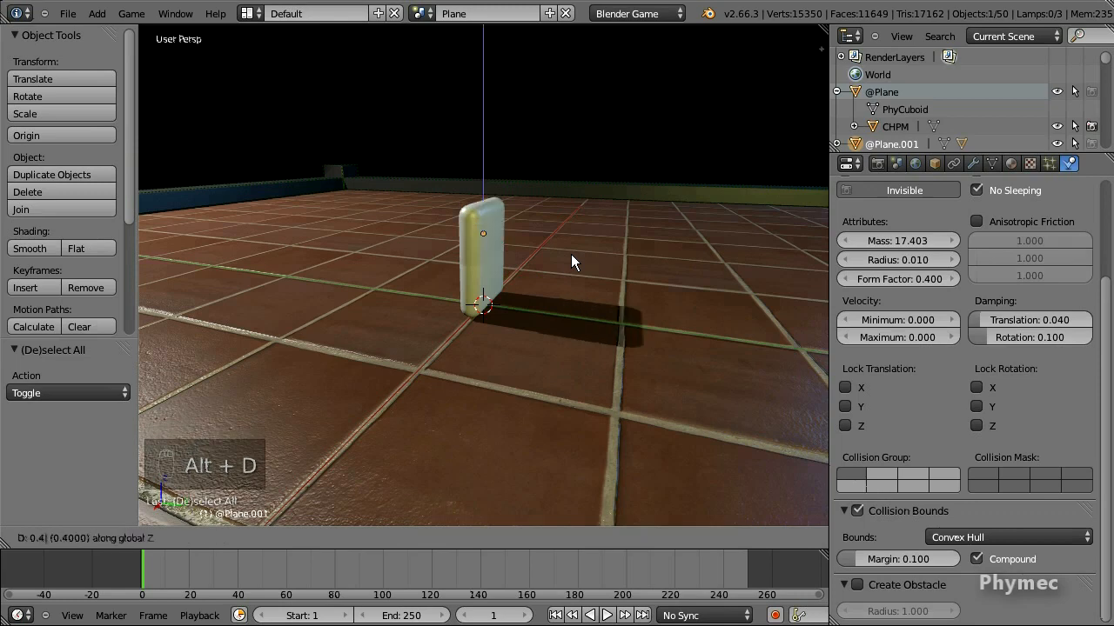
key("Return")
Step: Repeat the linked duplication upward until 22 copies of the cuboid stand above the original as a tall column
key("shift+r")
key("shift+r")
key("shift+r")
key("shift+r")
key("shift+r")
key("shift+r")
key("shift+r")
key("shift+r")
key("shift+r")
key("shift+r")
key("shift+r")
key("shift+r")
key("shift+r")
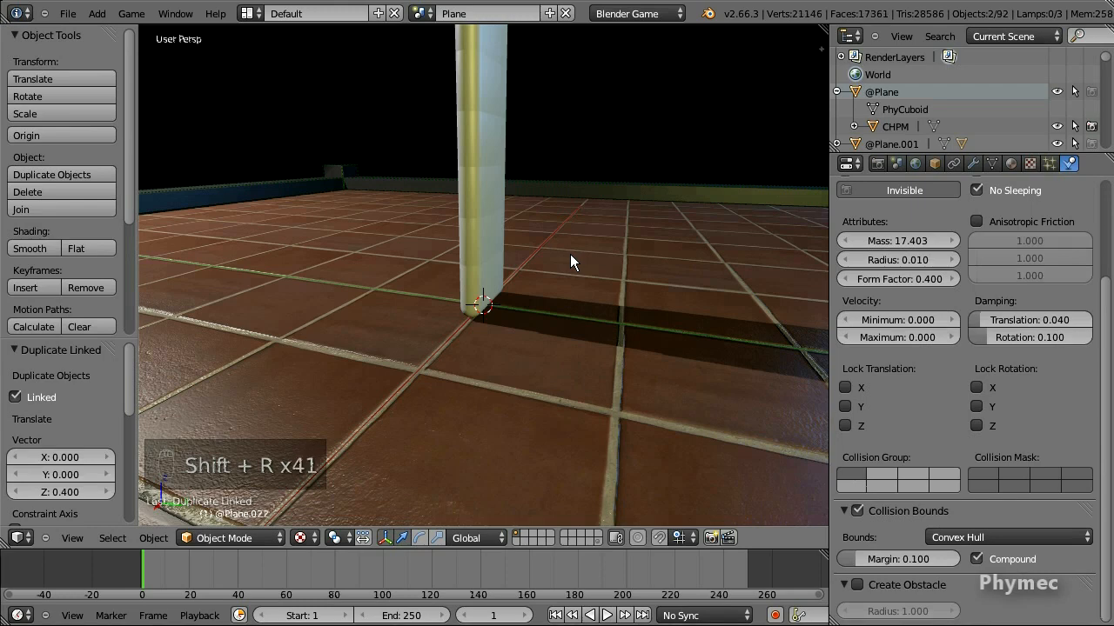
left_click(933, 164)
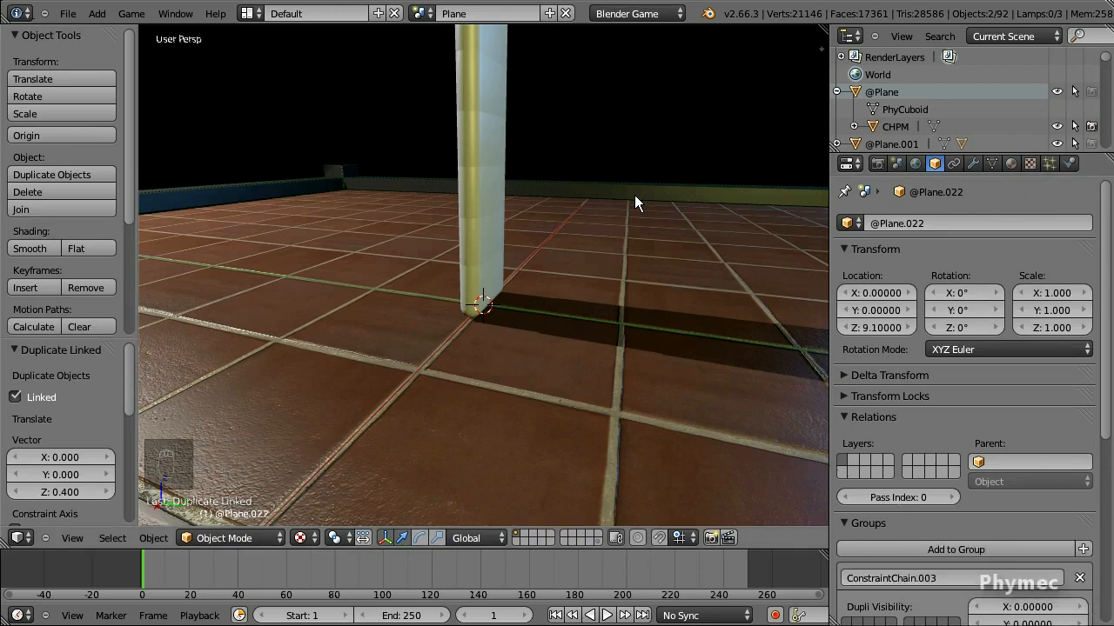
middle_click_drag(606, 136, 605, 218)
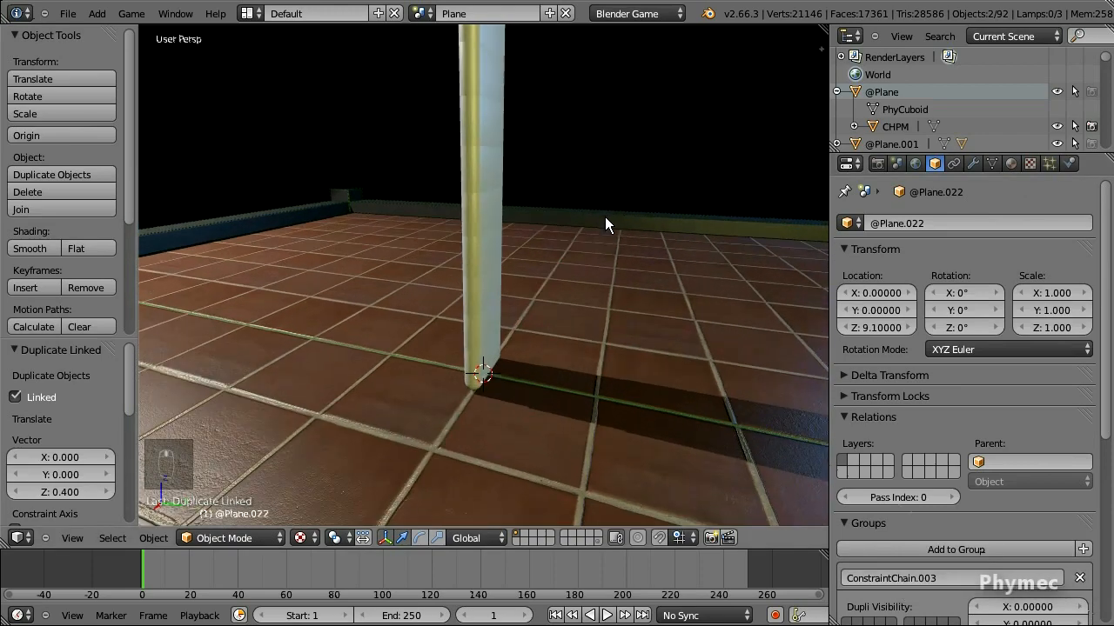
left_click(898, 90)
left_click(1069, 164)
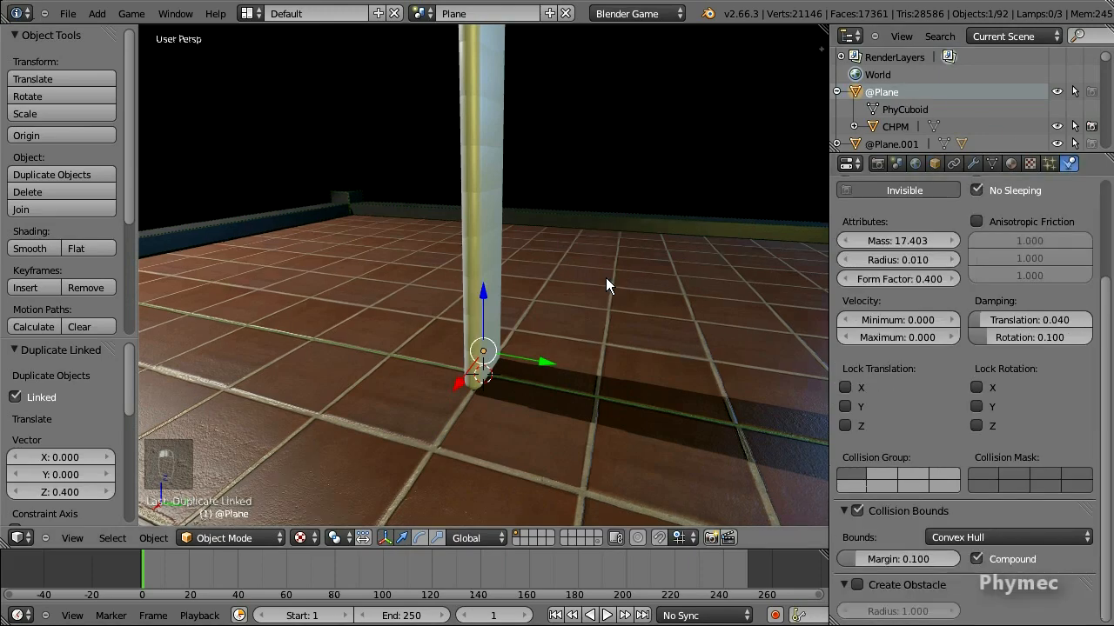
Step: Run the simulation, pull the chain ring toward the cuboid column, and pull the linked strip about
middle_click_drag(605, 277, 605, 256)
key("p")
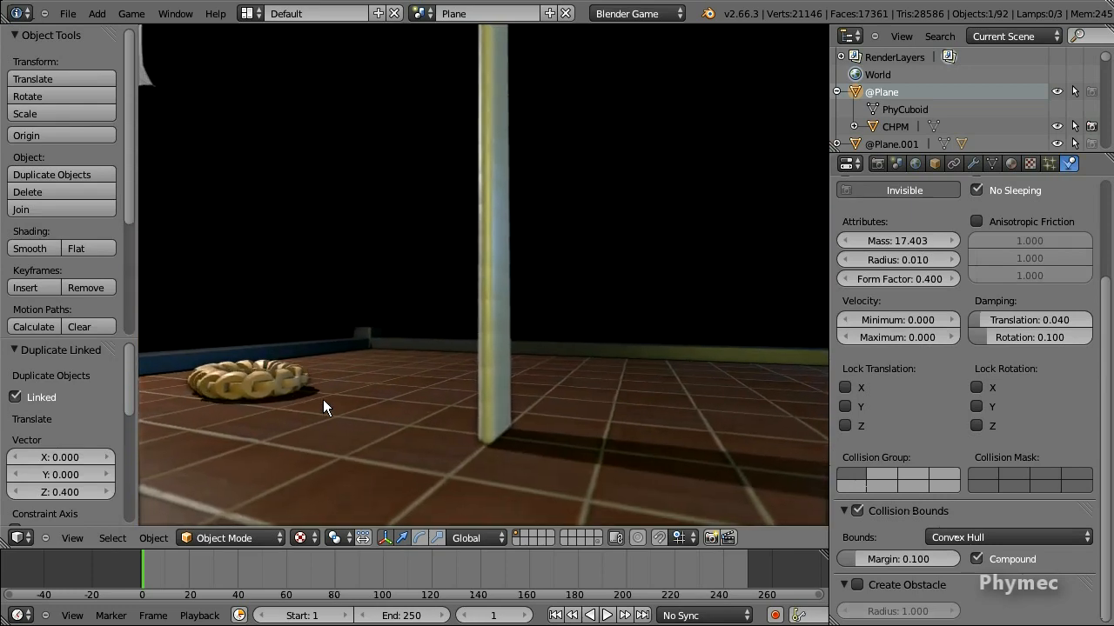
left_click_drag(319, 394, 450, 449)
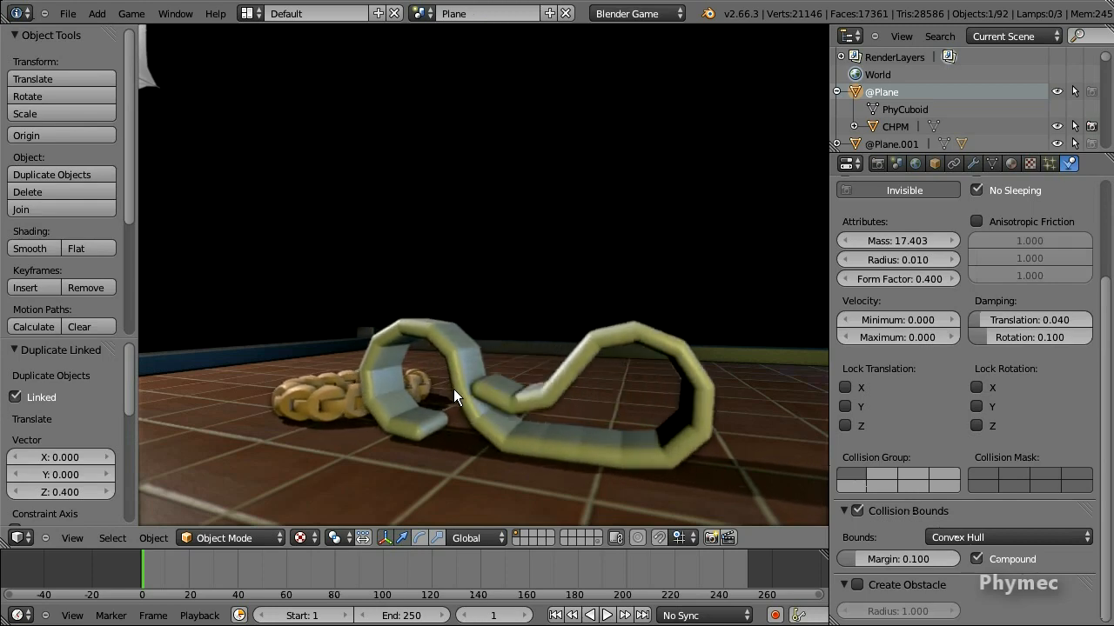
left_click_drag(584, 431, 489, 141)
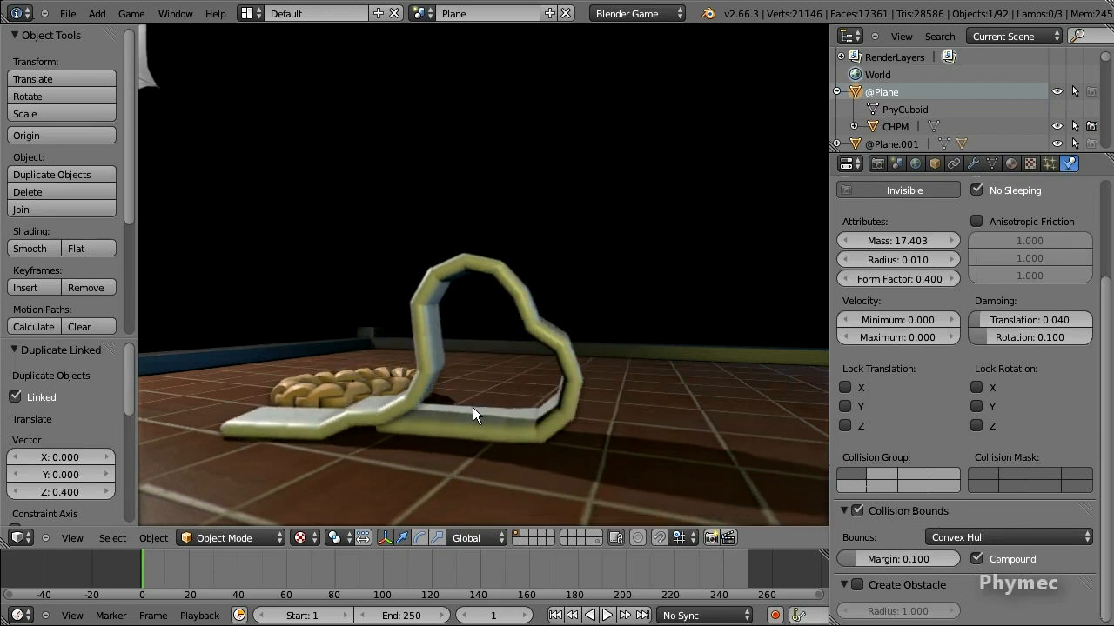
left_click_drag(461, 415, 809, 417)
Step: Pull the chain ring around the end of the strip lying on the floor to test their contact
middle_click_drag(483, 275, 441, 404)
left_click_drag(441, 404, 350, 351)
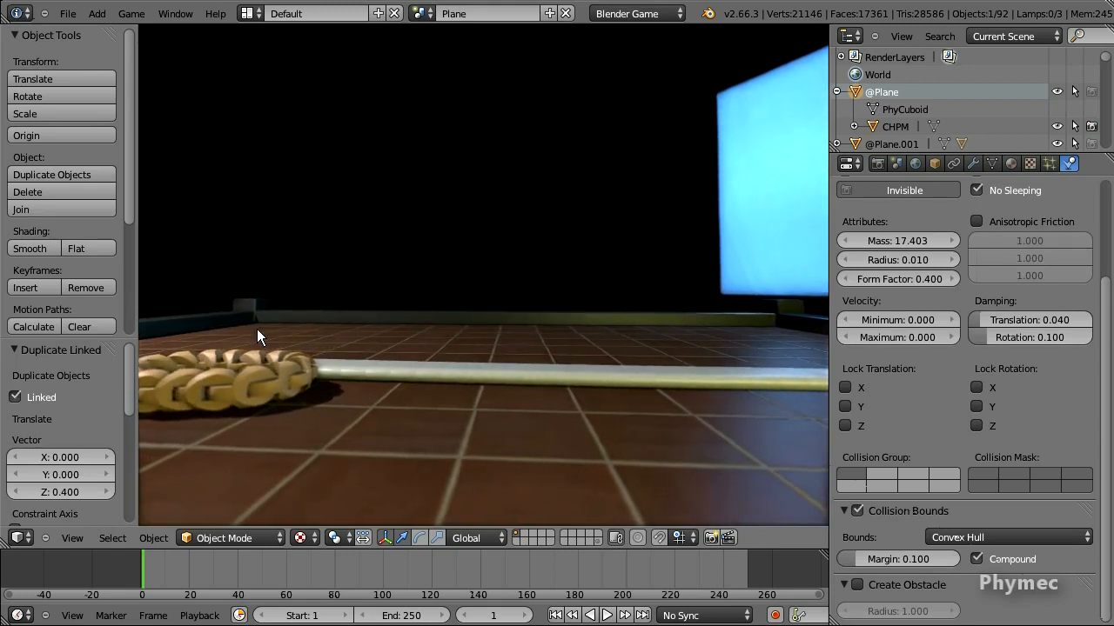
left_click_drag(247, 350, 315, 294)
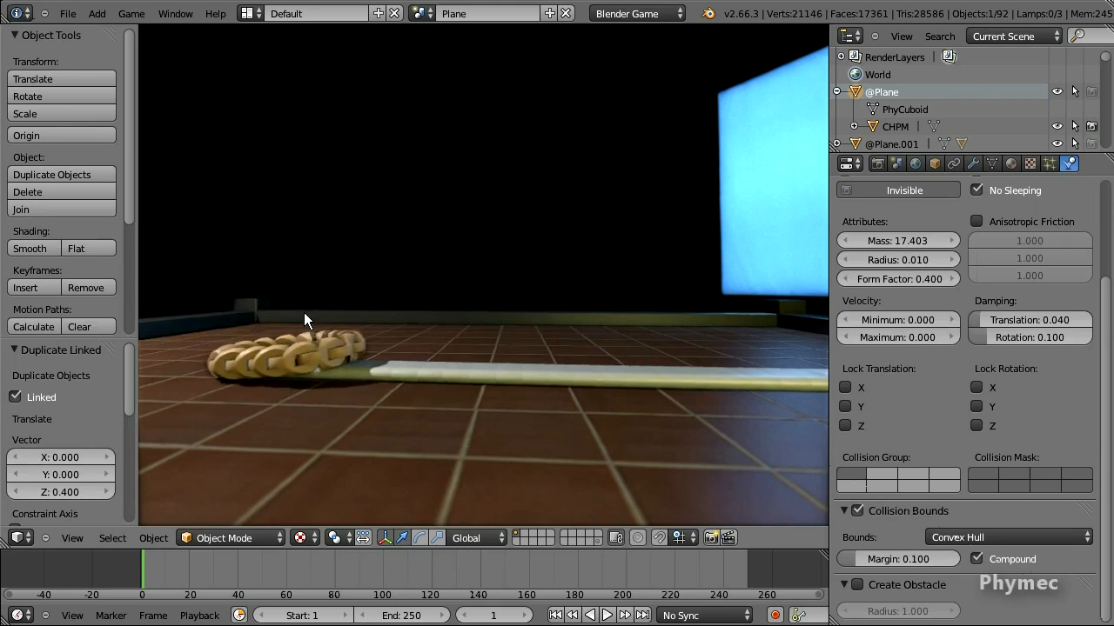
middle_click_drag(304, 312, 343, 443)
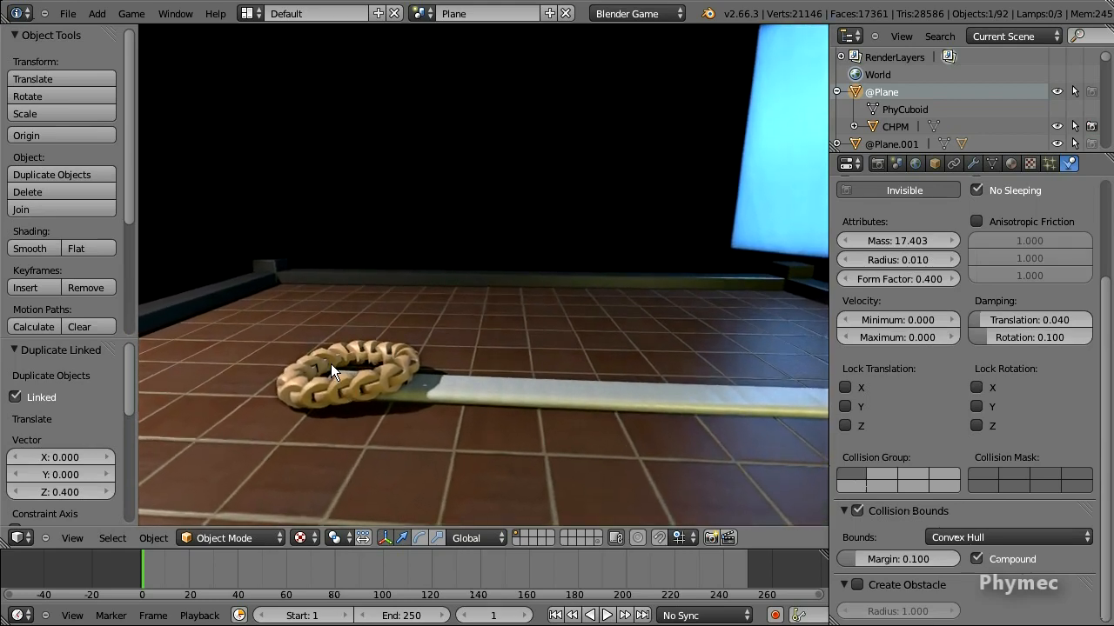
left_click_drag(338, 379, 558, 302)
Step: Lift the linked cuboid strip repeatedly off the floor to test how it bends and folds
left_click_drag(416, 445, 500, 58)
left_click_drag(500, 426, 471, 87)
left_click_drag(485, 436, 438, 280)
key("Right")
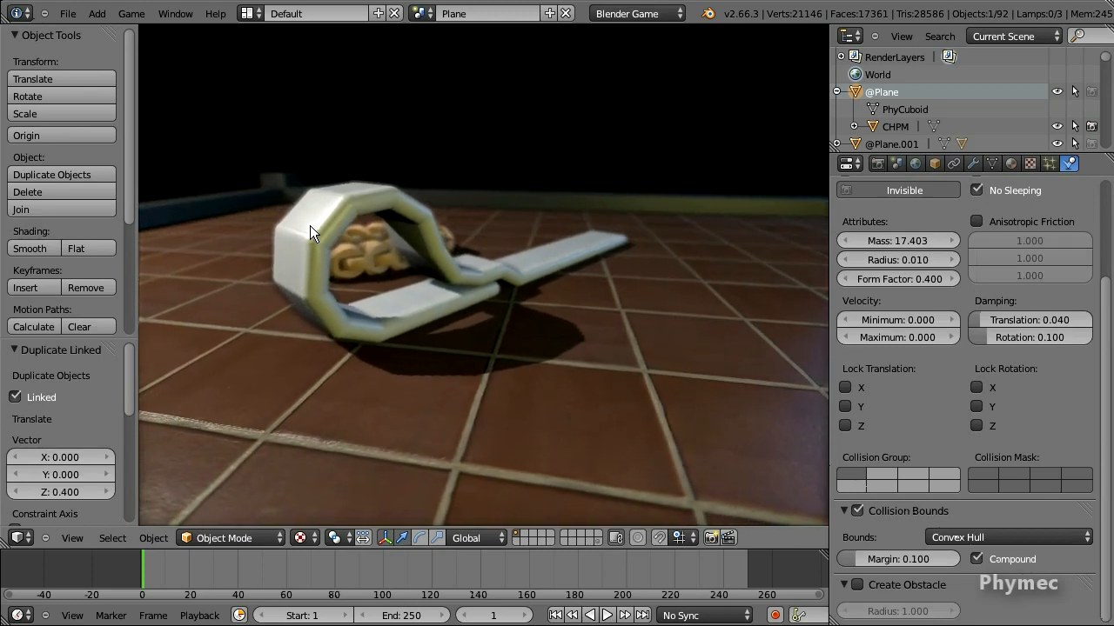
Step: End the simulation, add a Bezier circle at the Studio scene's origin, and raise it 1 unit along Z
key("Escape")
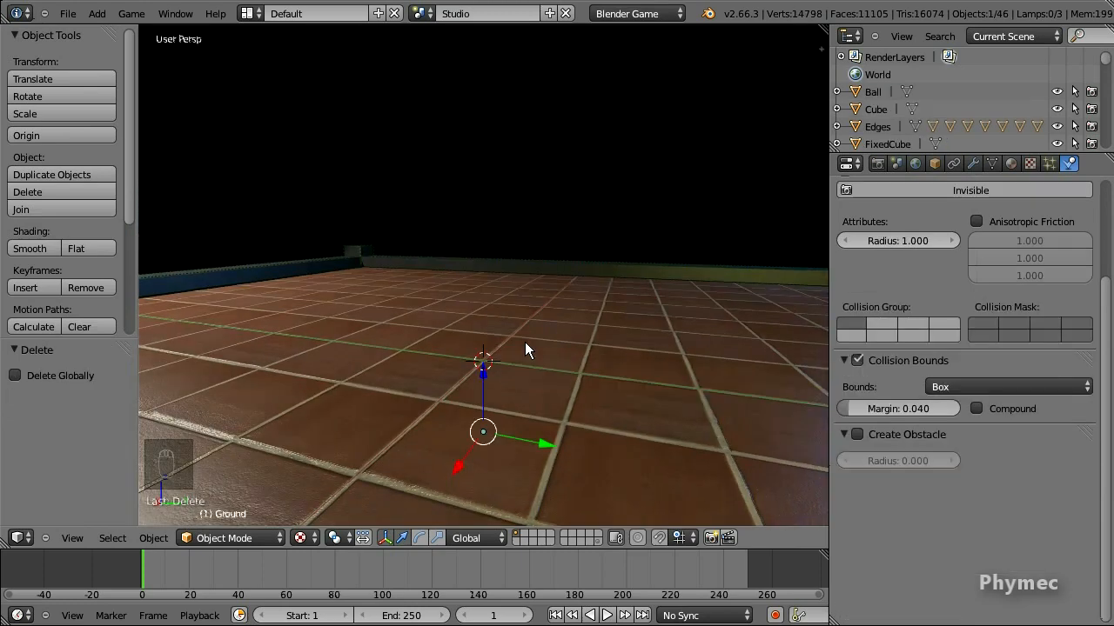
key("shift+a")
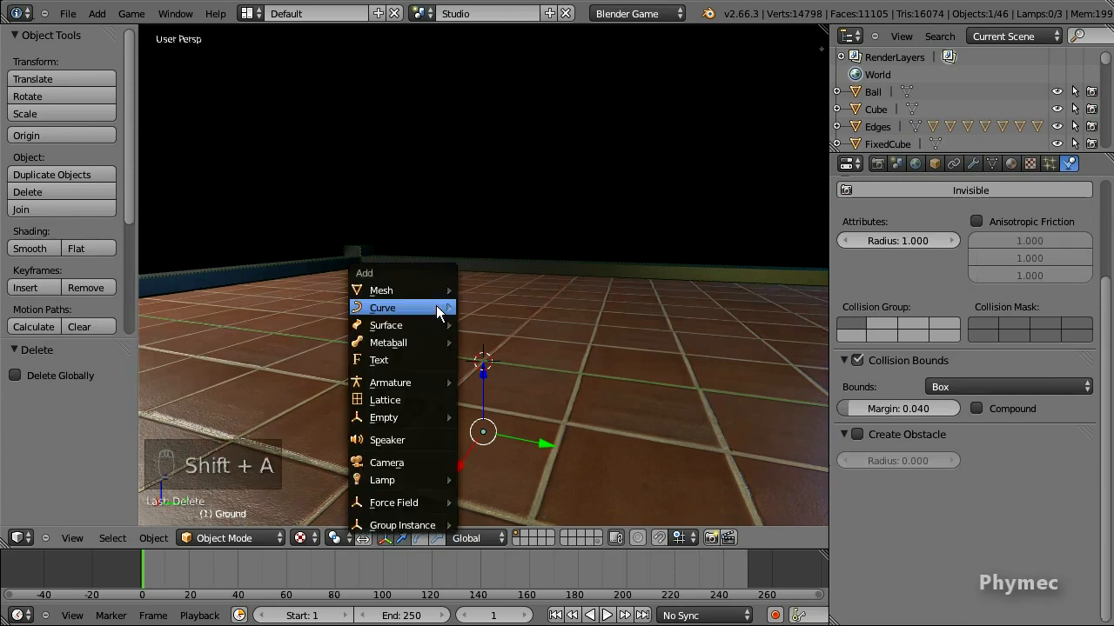
mouse_move(435, 310)
left_click(525, 329)
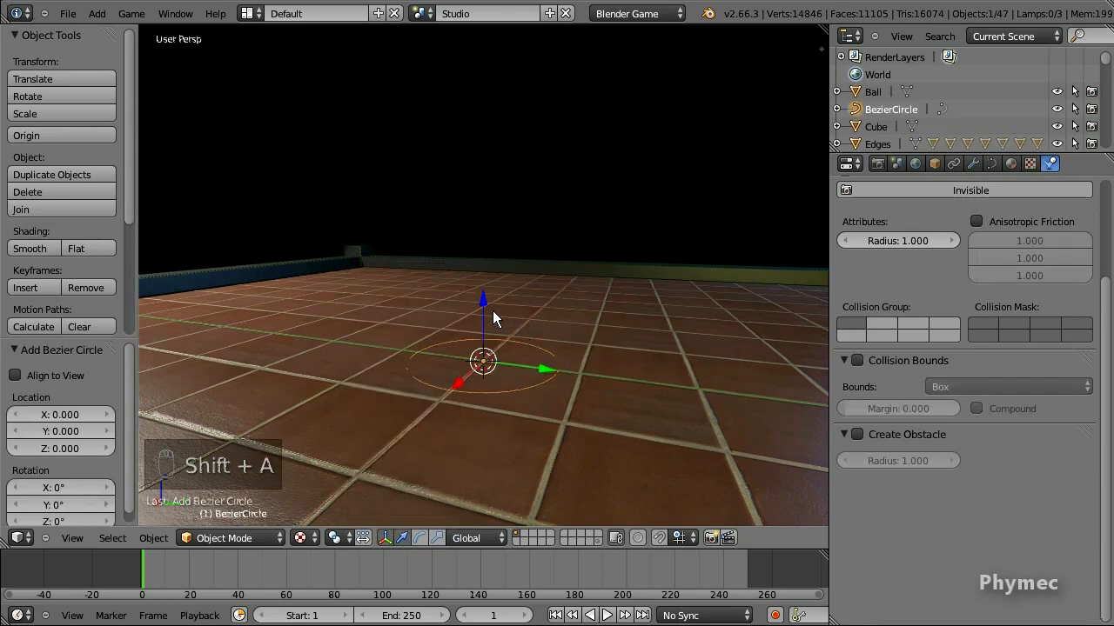
key("g")
key("z")
left_click(483, 231)
middle_click_drag(483, 230, 507, 265)
Step: Turn the circle into a filled 2D curve and set its extrusion to 0.1
left_click(992, 164)
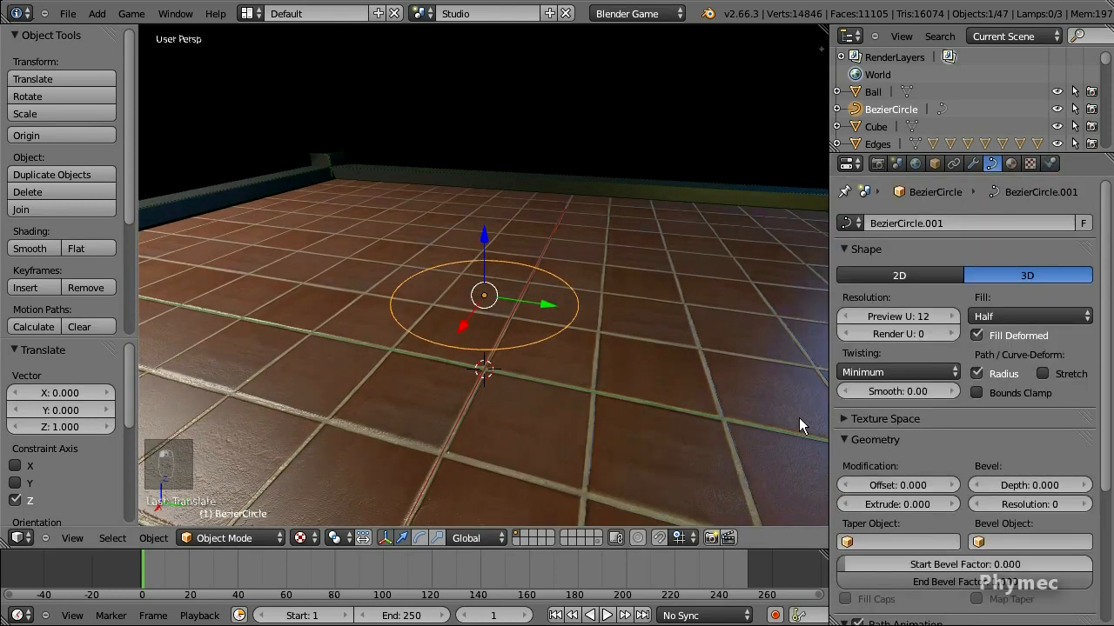
left_click(872, 275)
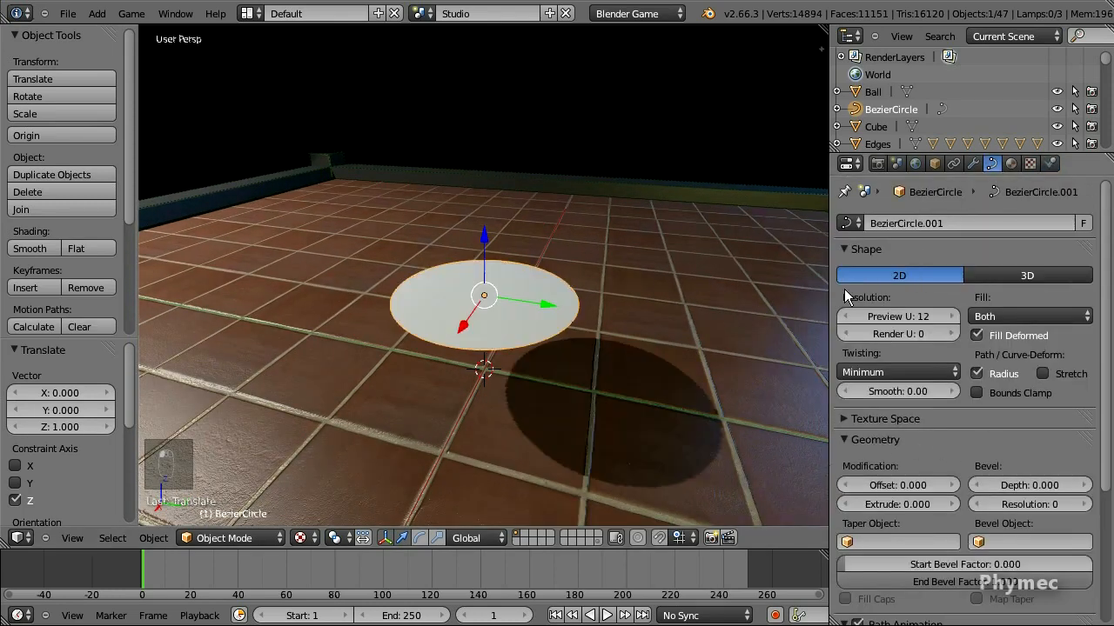
left_click(900, 498)
type("0.1")
key("Tab")
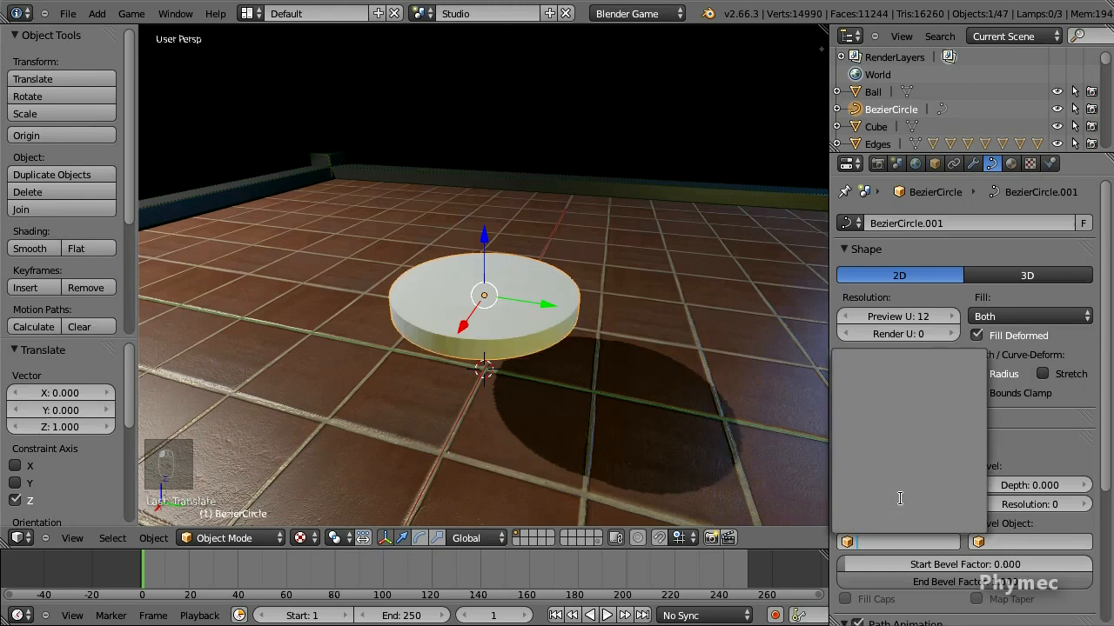
key("Escape")
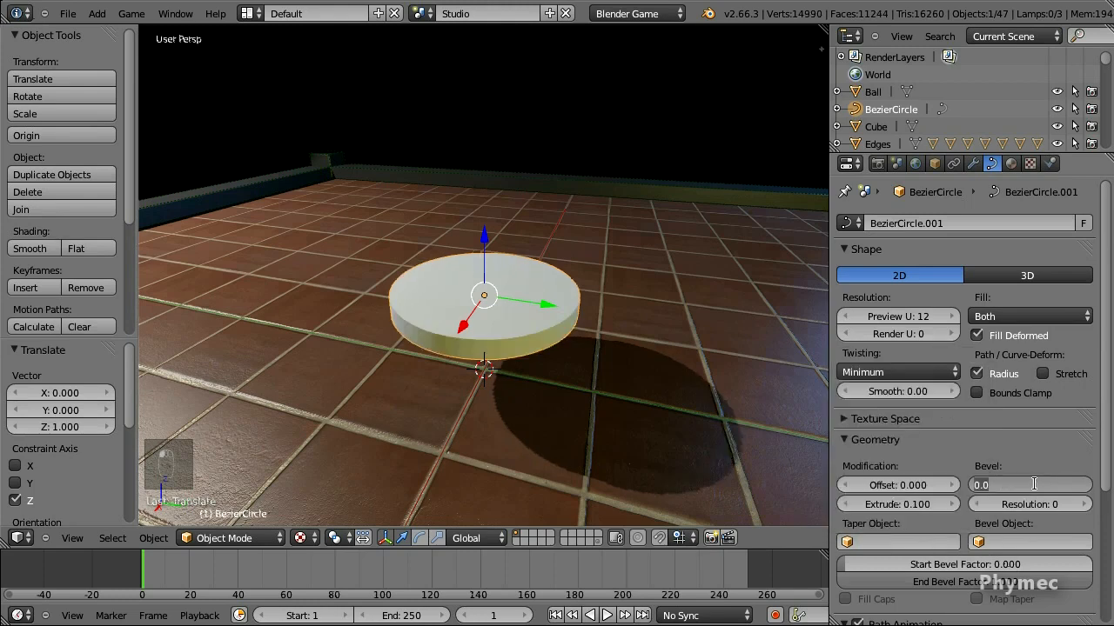
Step: Round the disc's edges with a bevel depth of 0.2 and a bevel resolution of 6
key("Tab")
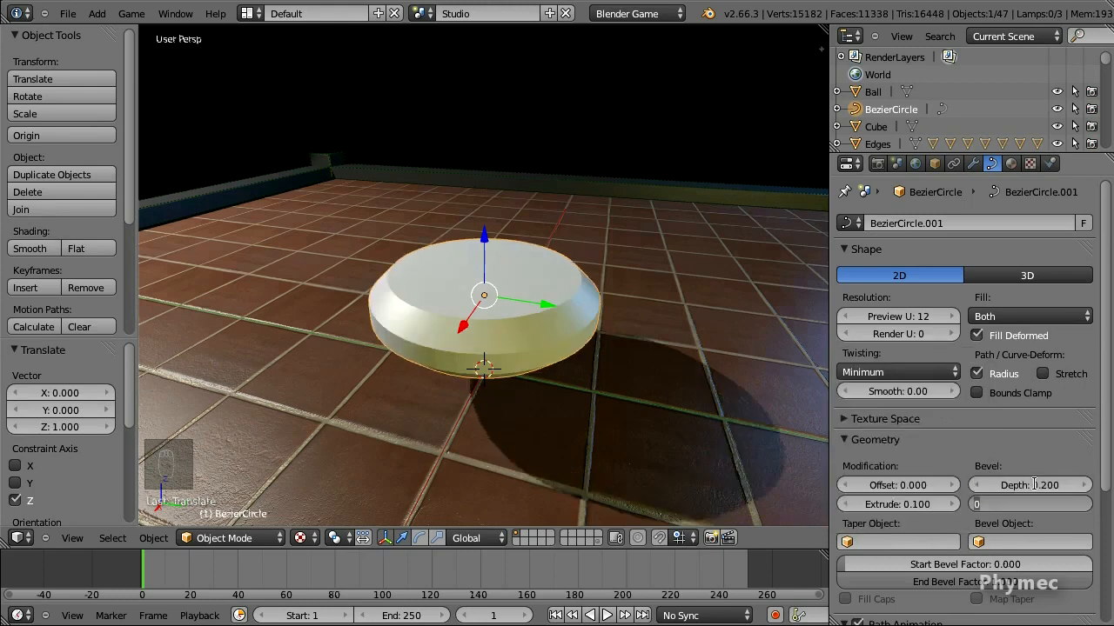
type("6")
key("Return")
middle_click_drag(622, 385, 594, 369)
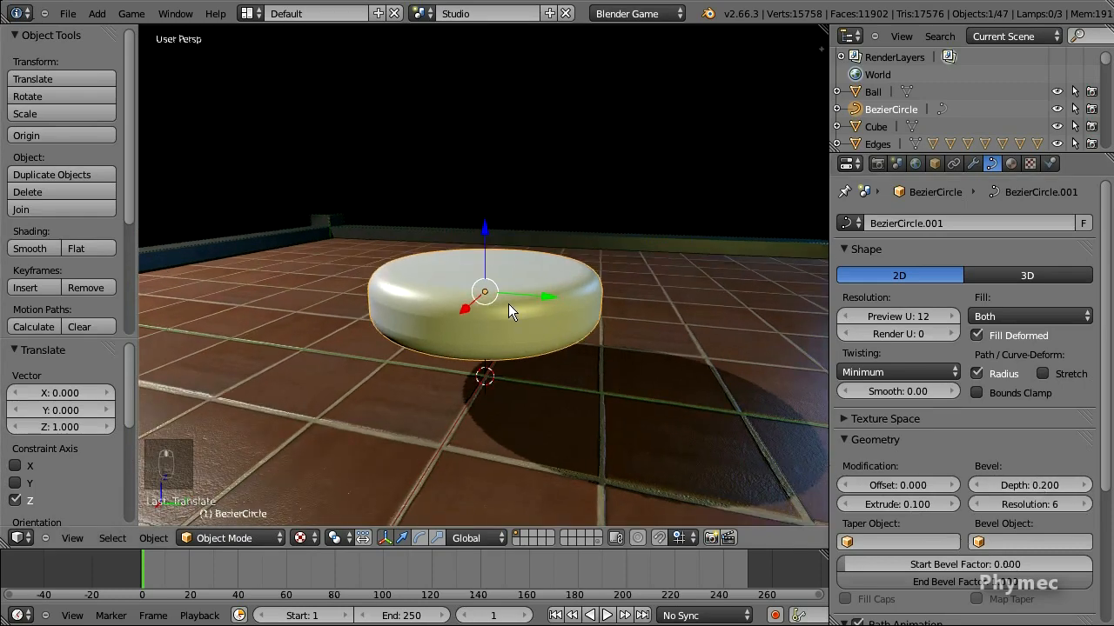
Step: Convert the disc curve to a mesh and remove the doubled vertices across the whole mesh
key("alt+c")
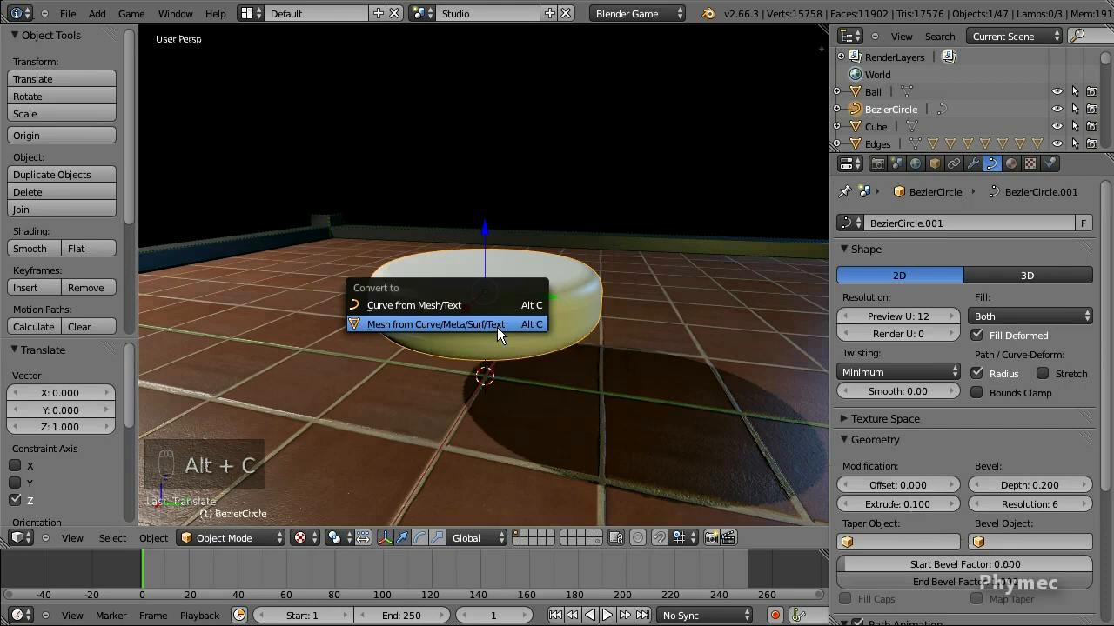
left_click(497, 327)
key("Tab")
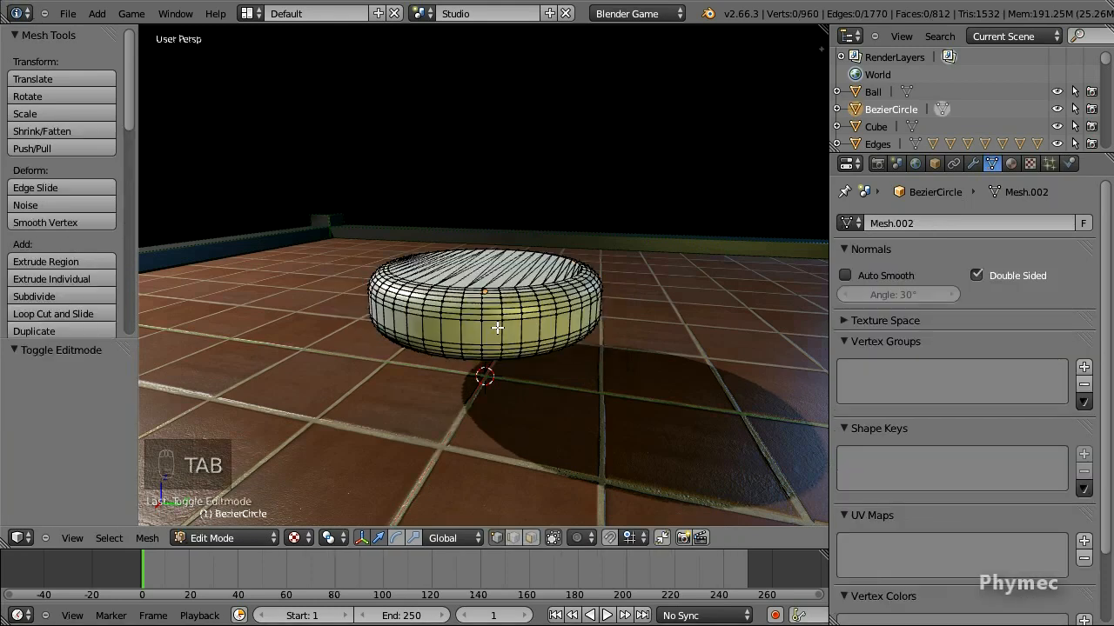
key("a")
key("a")
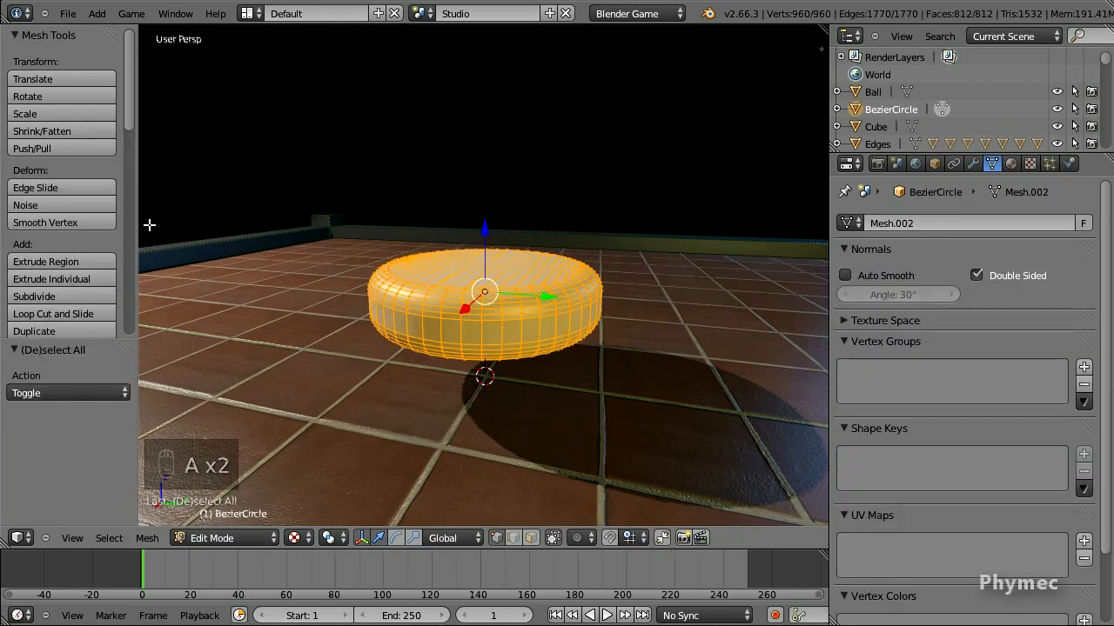
left_click_drag(126, 129, 119, 197)
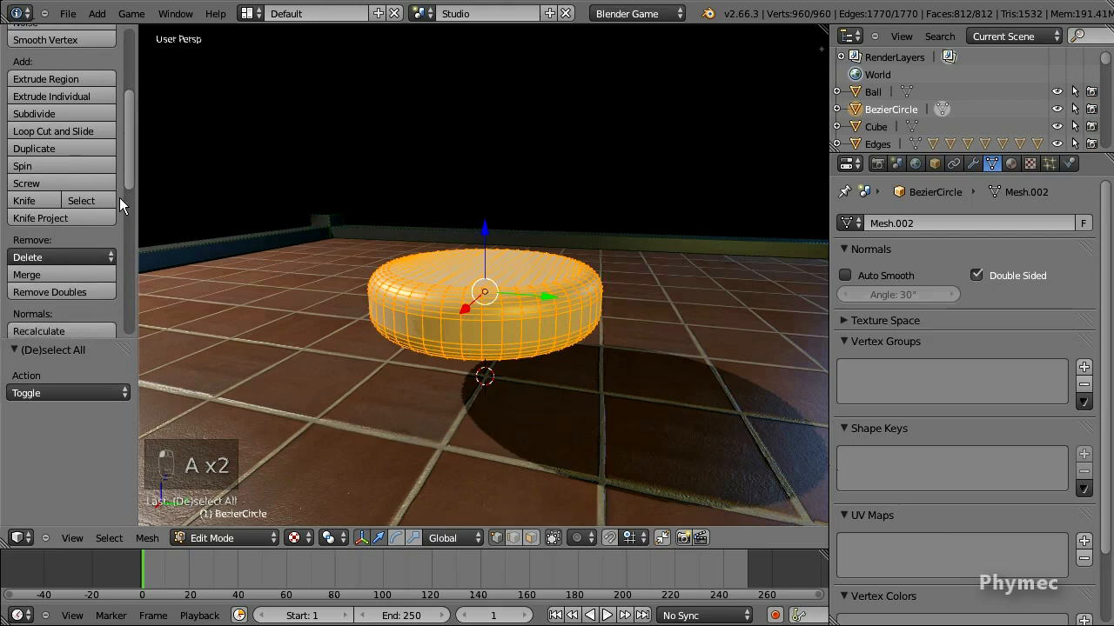
left_click(87, 291)
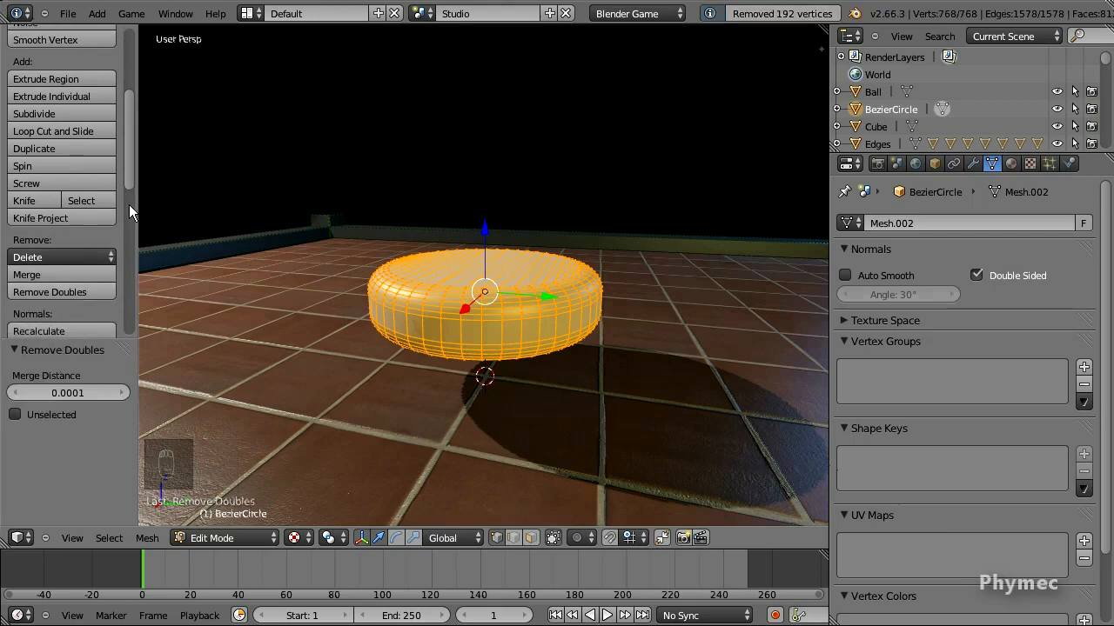
left_click_drag(127, 177, 141, 79)
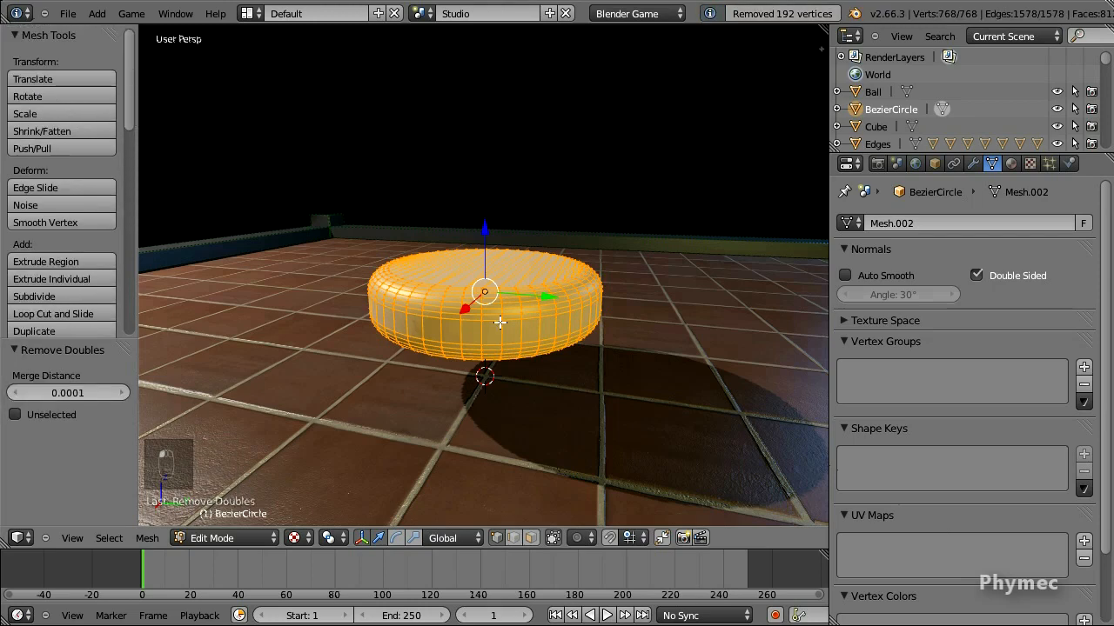
key("Tab")
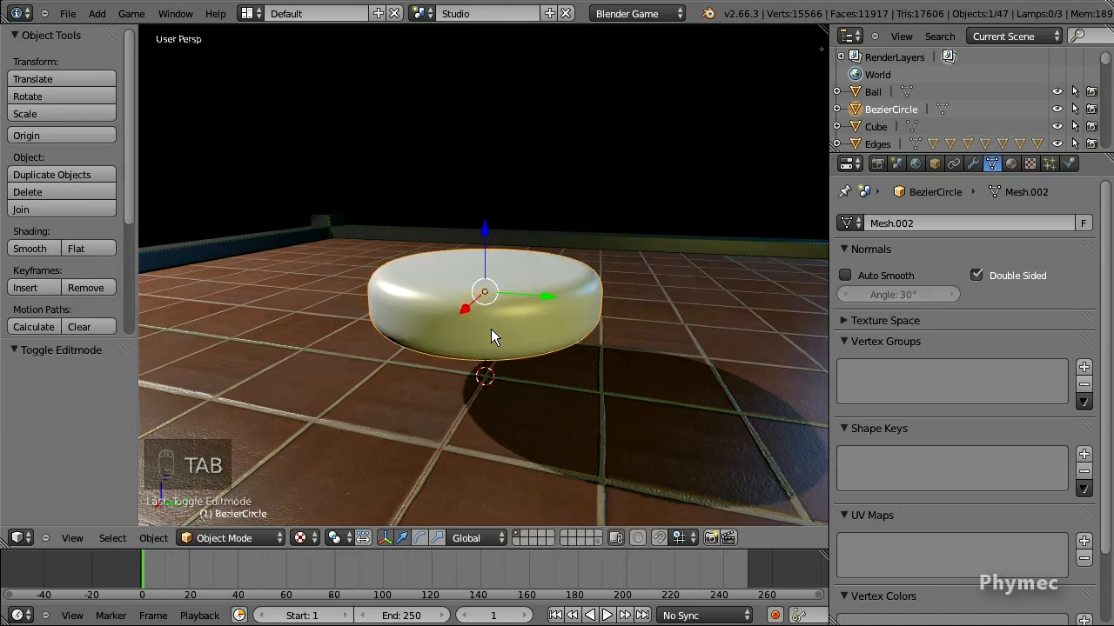
Step: Unwrap the whole disc mesh with Cube Projection and assign it the existing Oak material
key("Tab")
key("u")
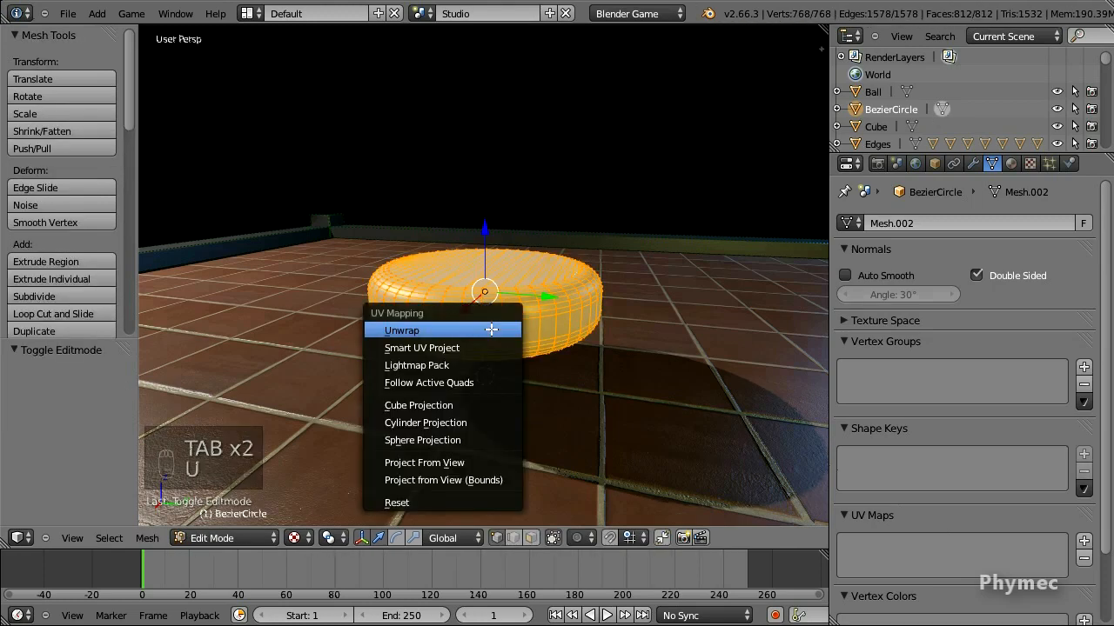
left_click(472, 403)
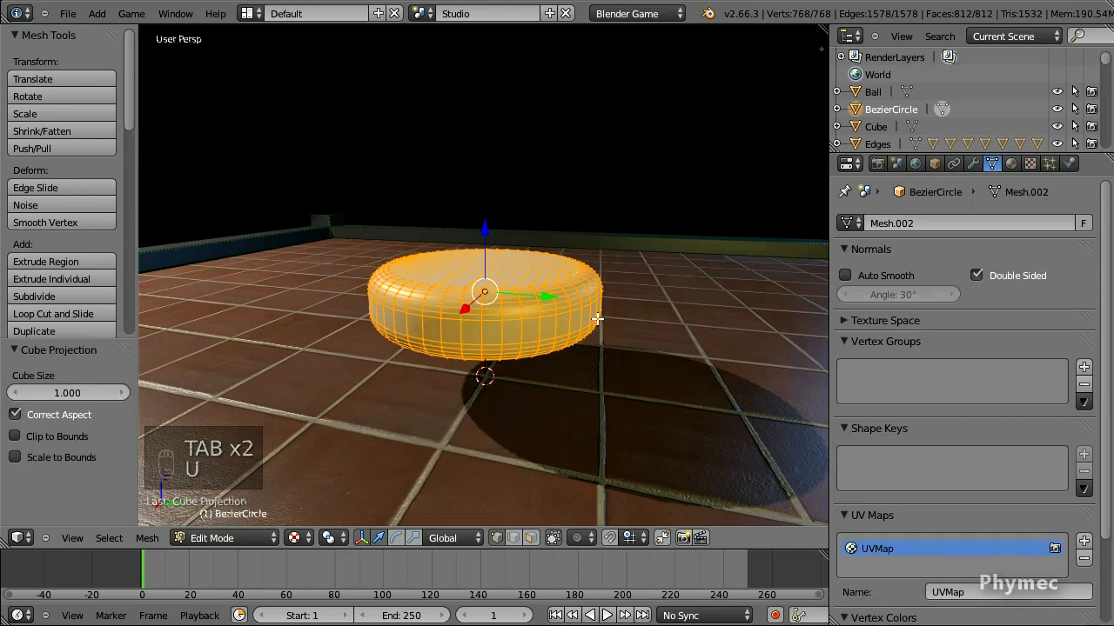
left_click(1009, 165)
left_click(846, 301)
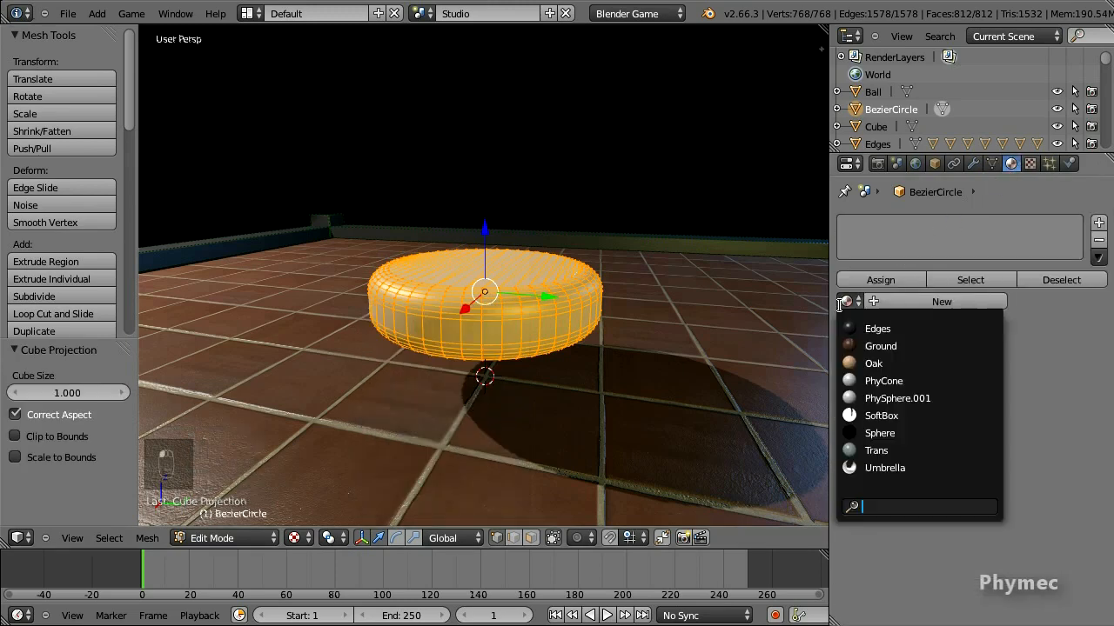
left_click(878, 363)
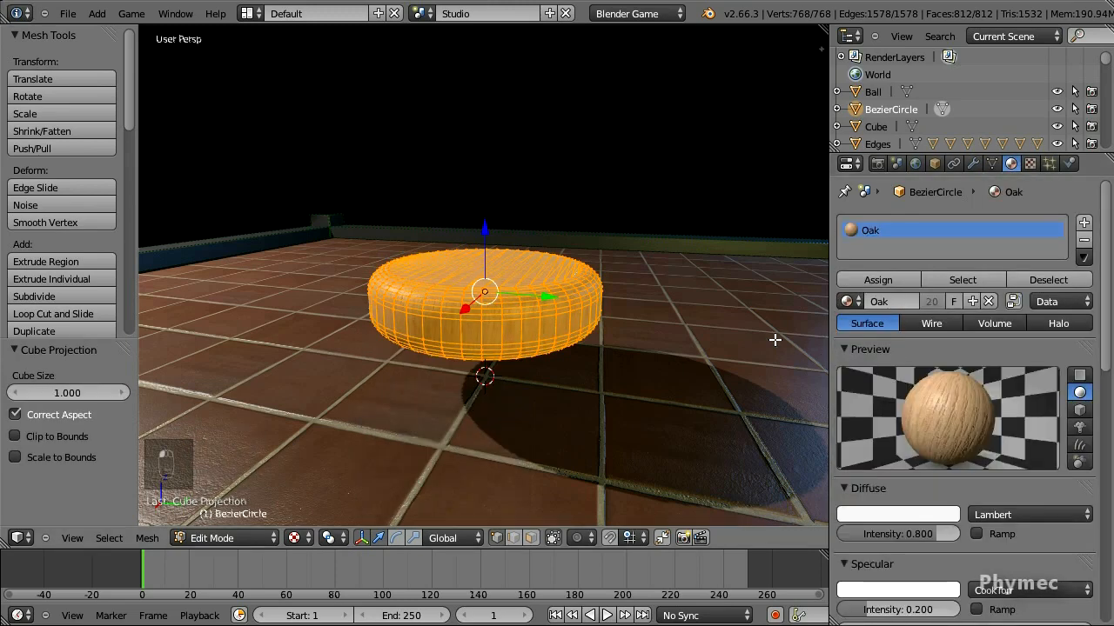
Step: Set the disc's physics type to Rigid Body and enable No Sleeping for it
left_click(1070, 164)
key("Tab")
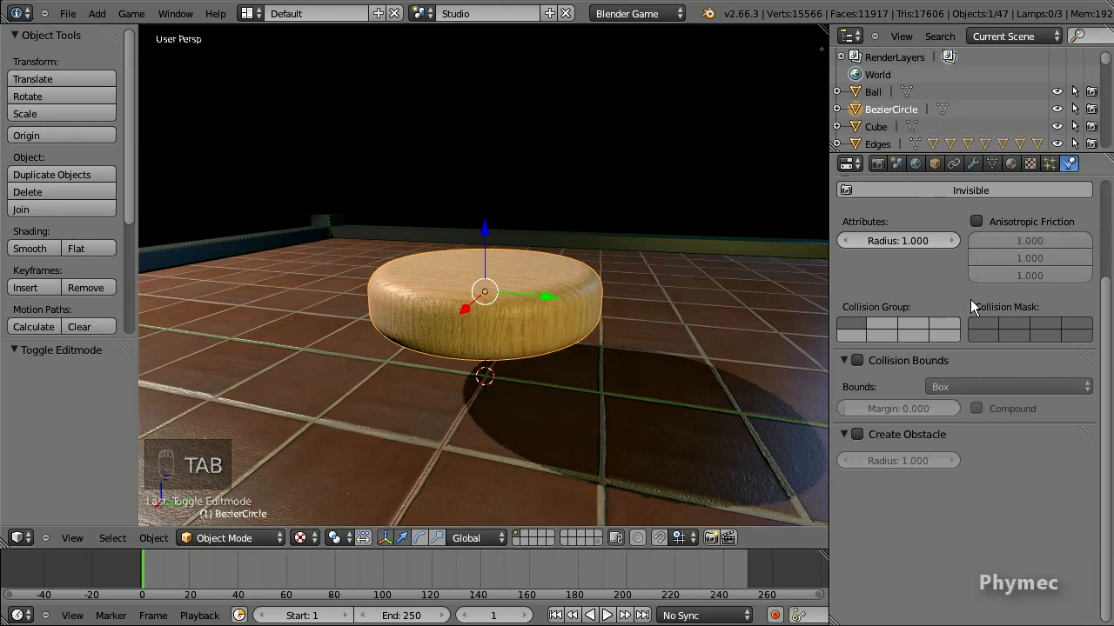
scroll(1045, 266, "up", 5)
left_click(996, 244)
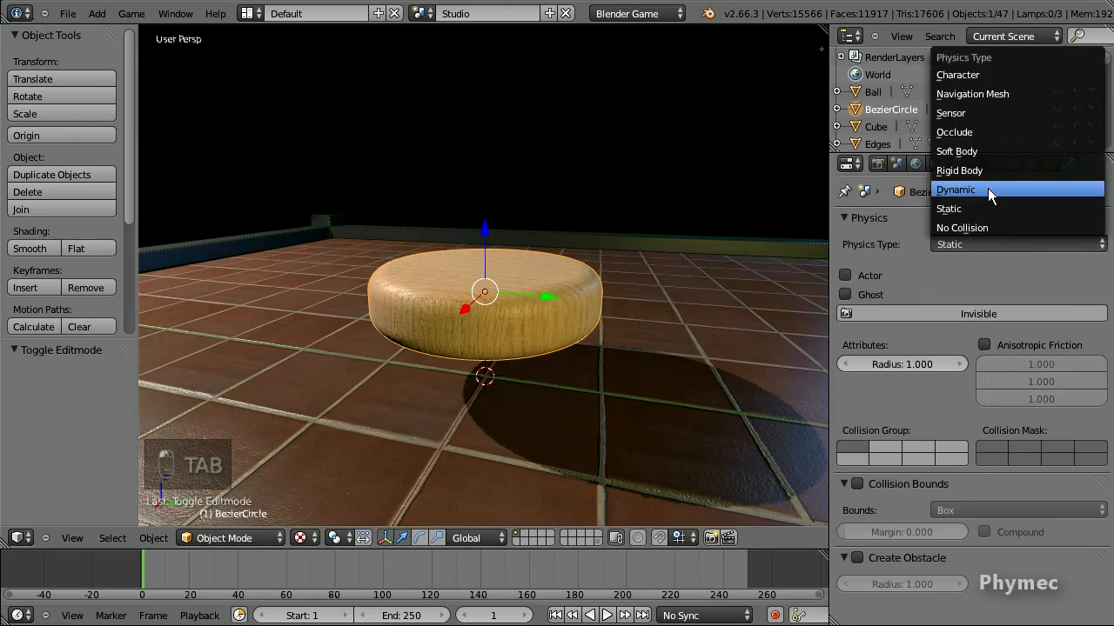
left_click(988, 168)
scroll(979, 346, "down", 4)
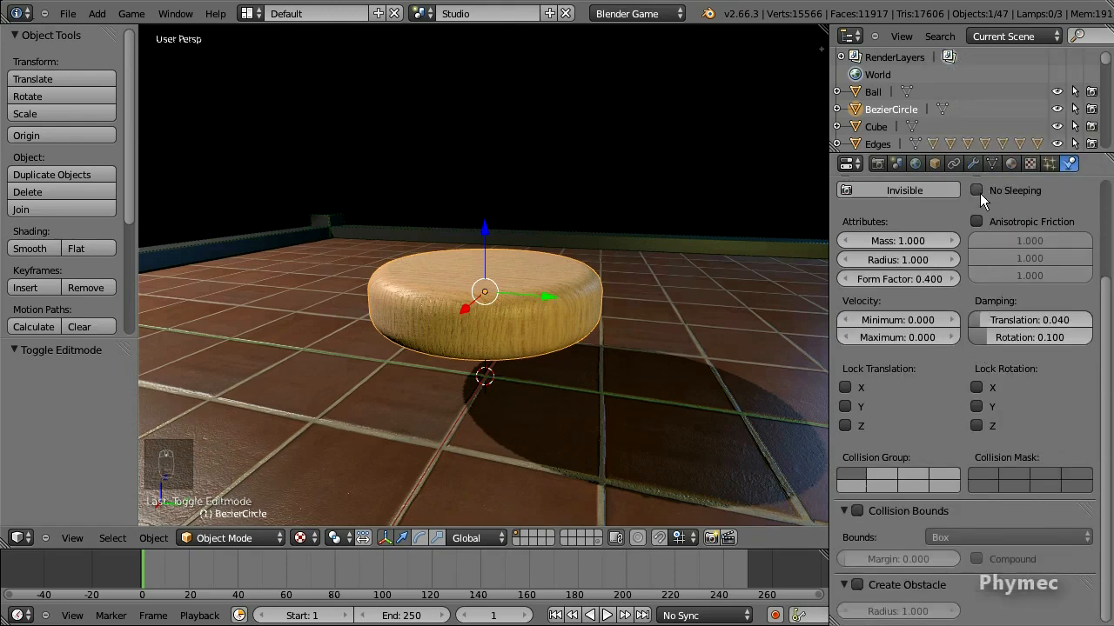
scroll(939, 400, "up", 1)
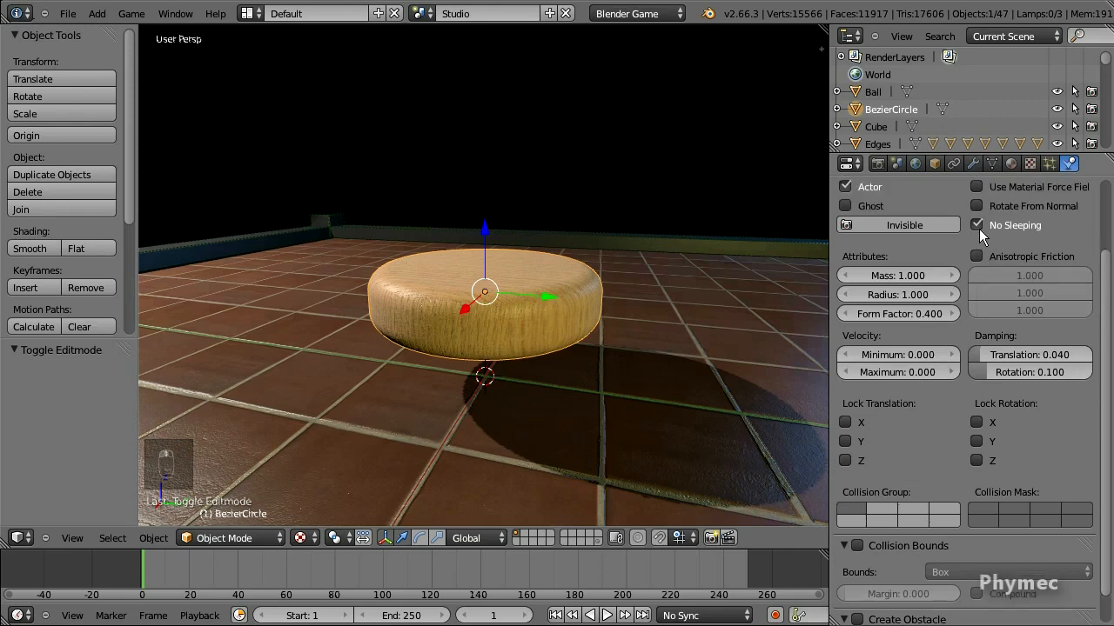
scroll(886, 498, "down", 1)
Step: Set the disc's mass to 100 and enable Cylinder collision bounds with a margin of 0.2
left_click(891, 241)
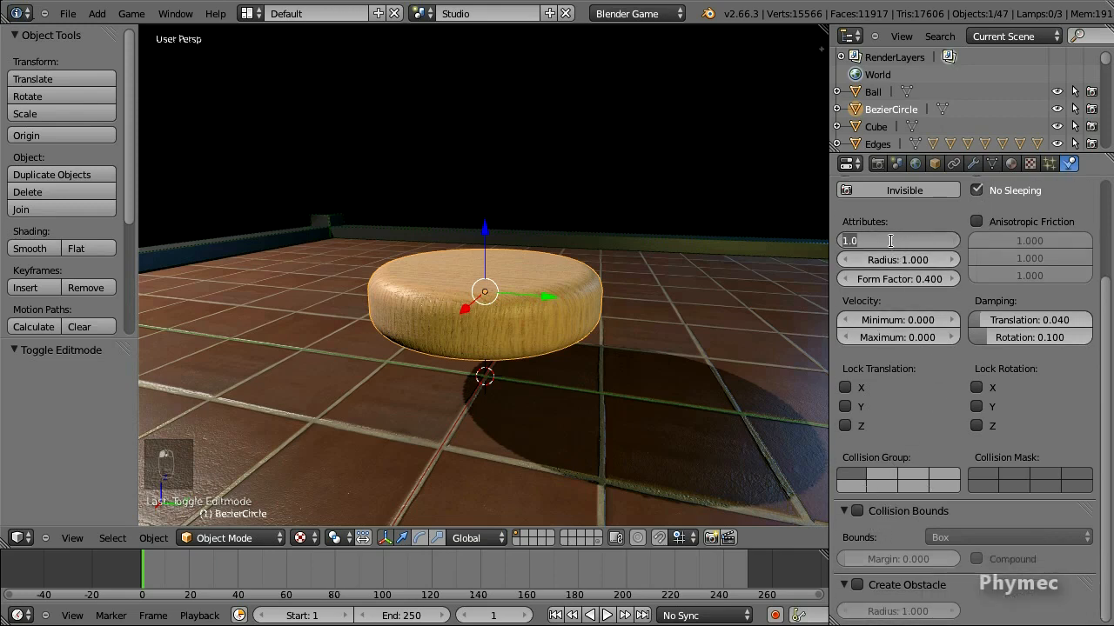
type("100")
key("Return")
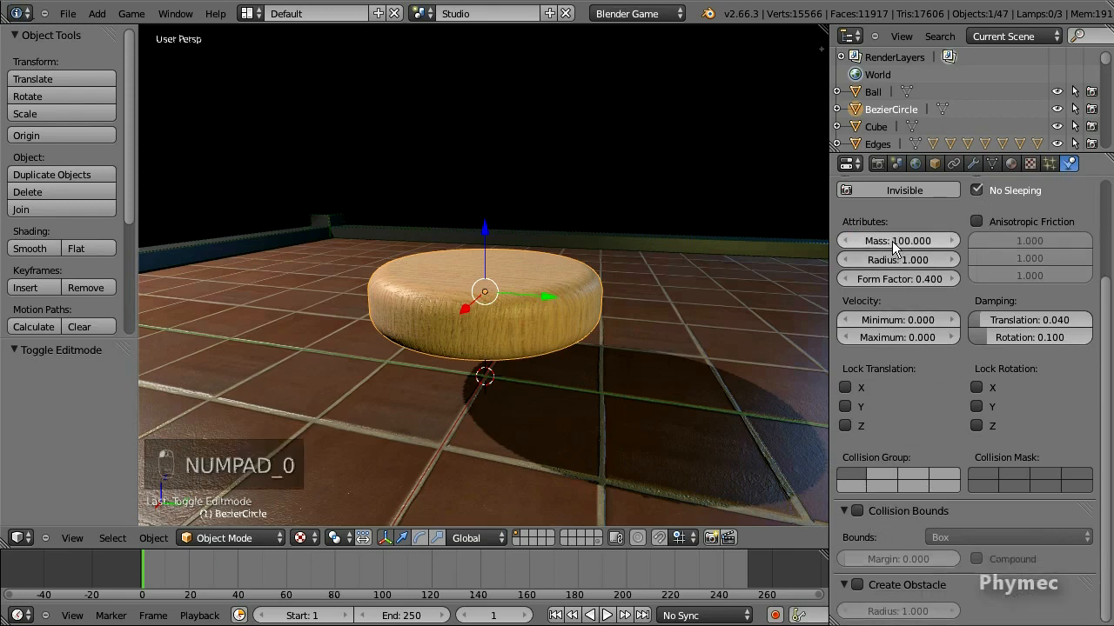
left_click(867, 509)
left_click(955, 534)
left_click(964, 460)
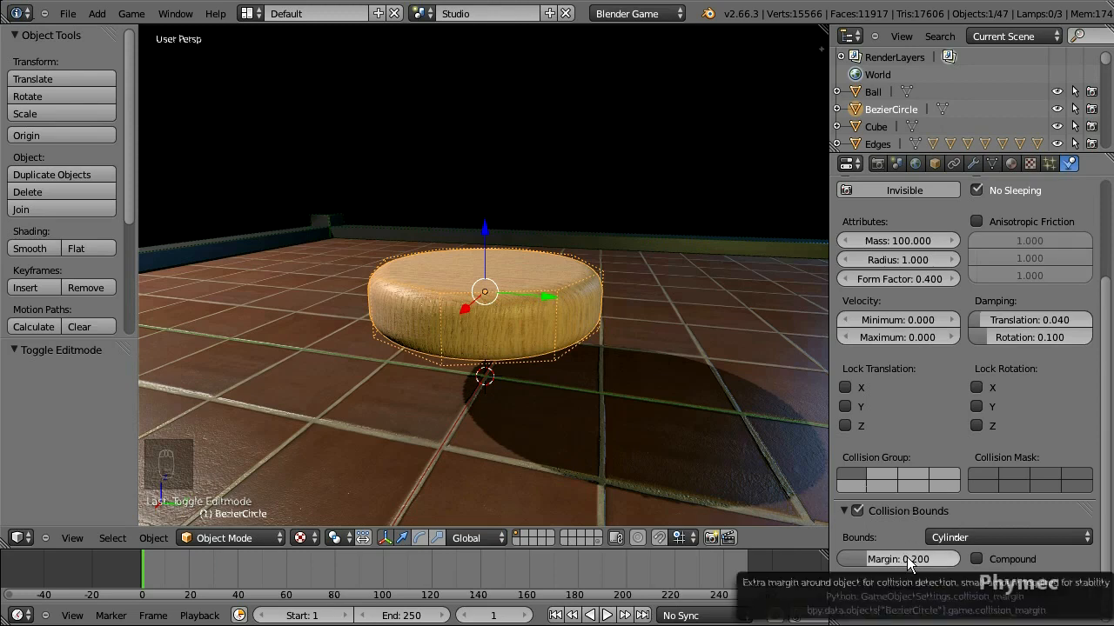
Step: Run the simulation, pull the wooden disc around beside the chain ring to test its physics, and end the run
middle_click_drag(482, 229, 520, 255)
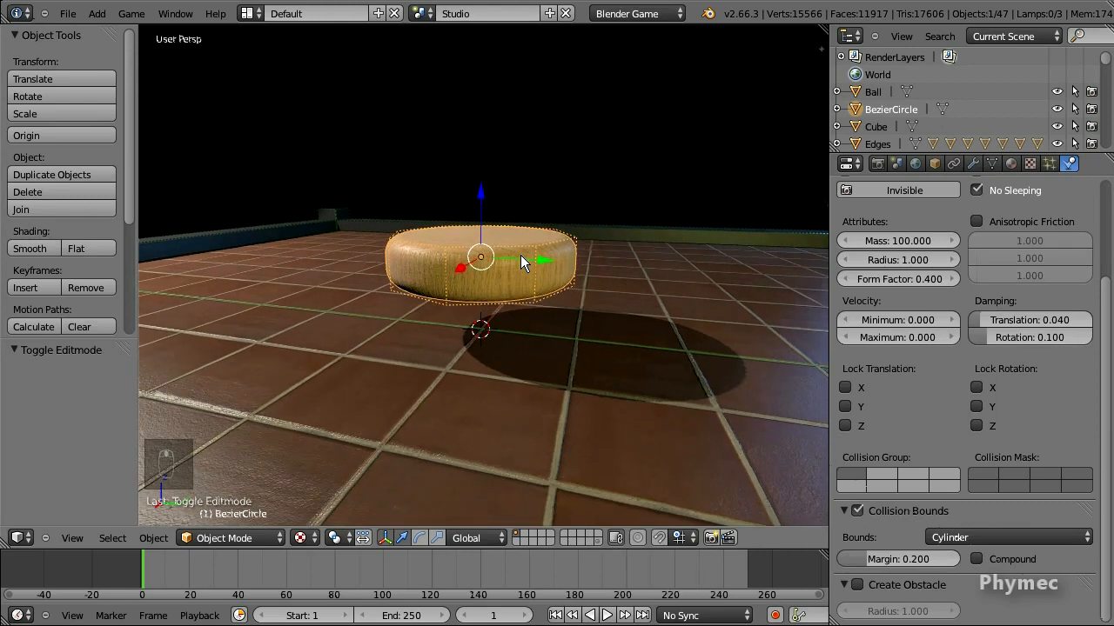
key("p")
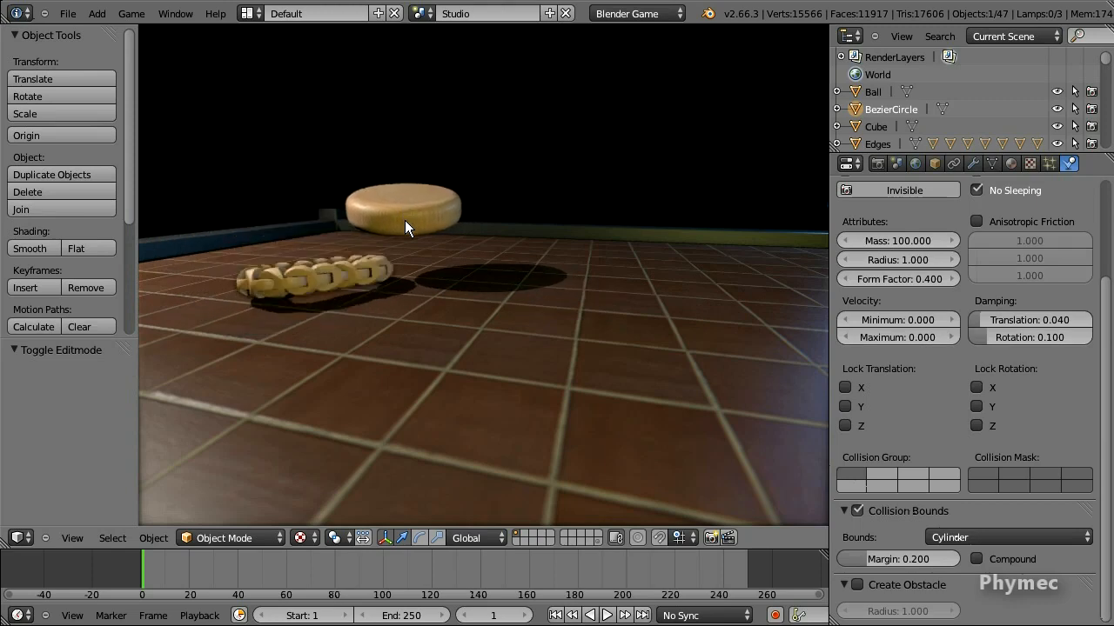
left_click_drag(441, 254, 555, 236)
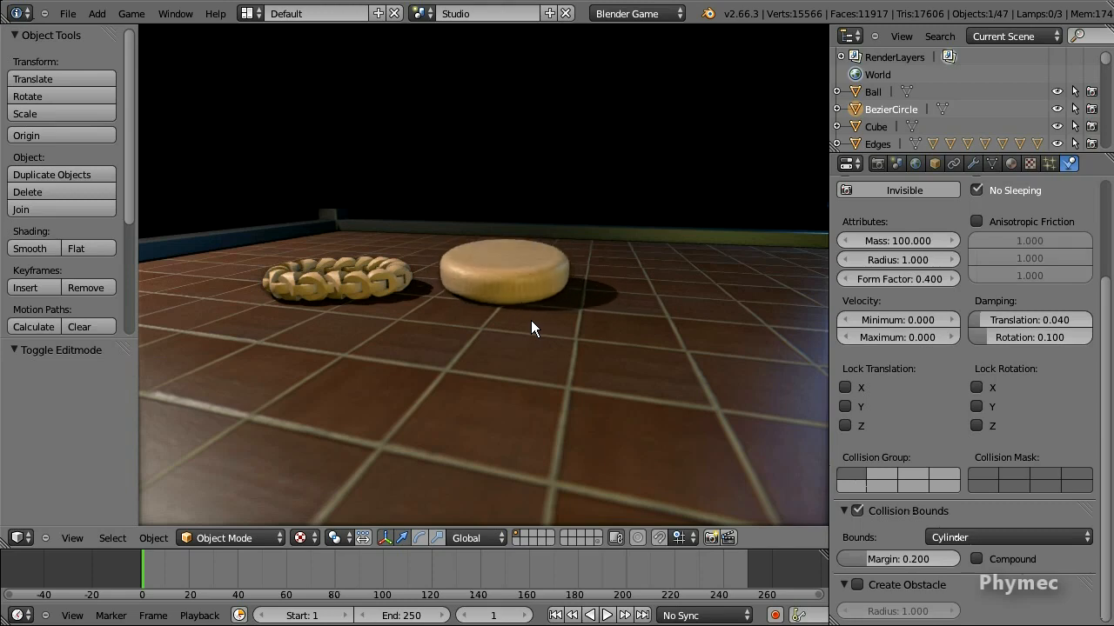
key("Escape")
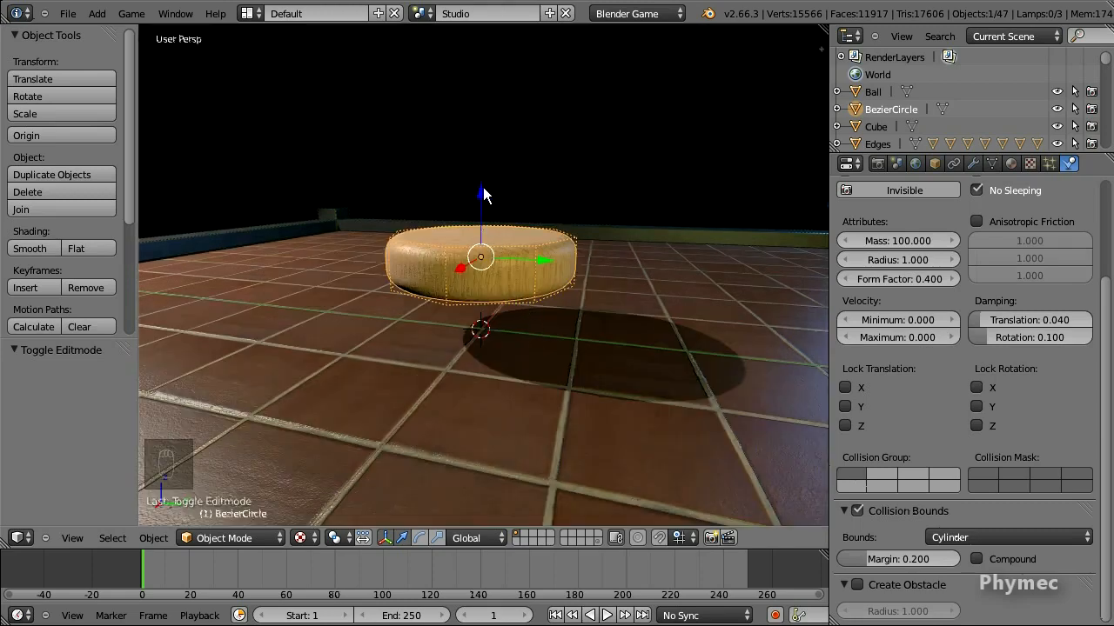
Step: Lower the disc 0.7 along Z and place a linked duplicate 0.748 above it
left_click_drag(483, 187, 505, 455)
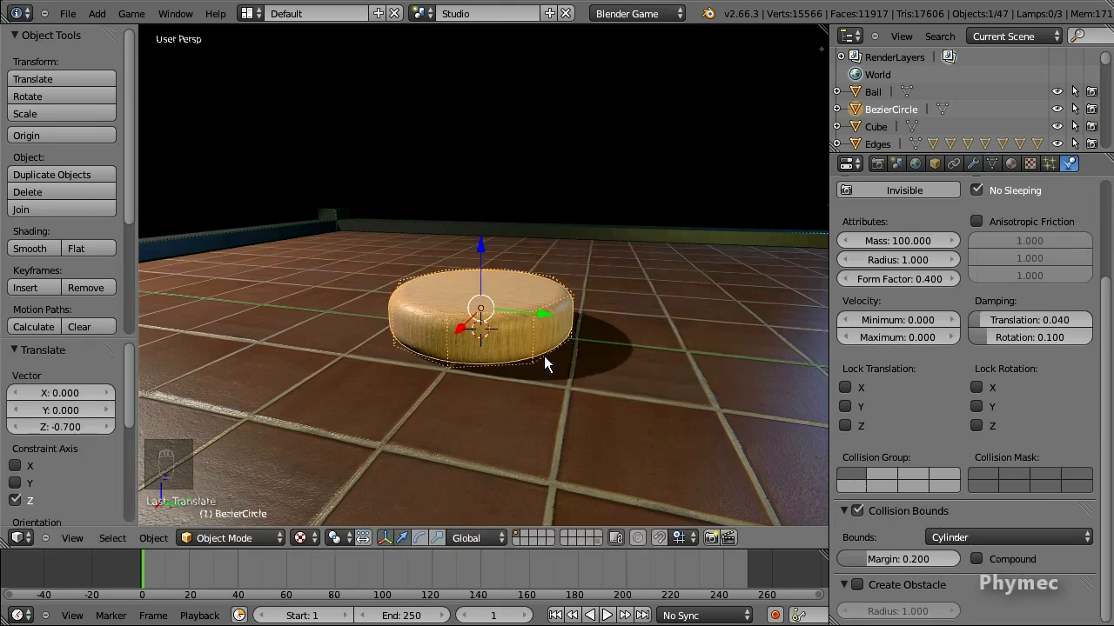
key("alt+d")
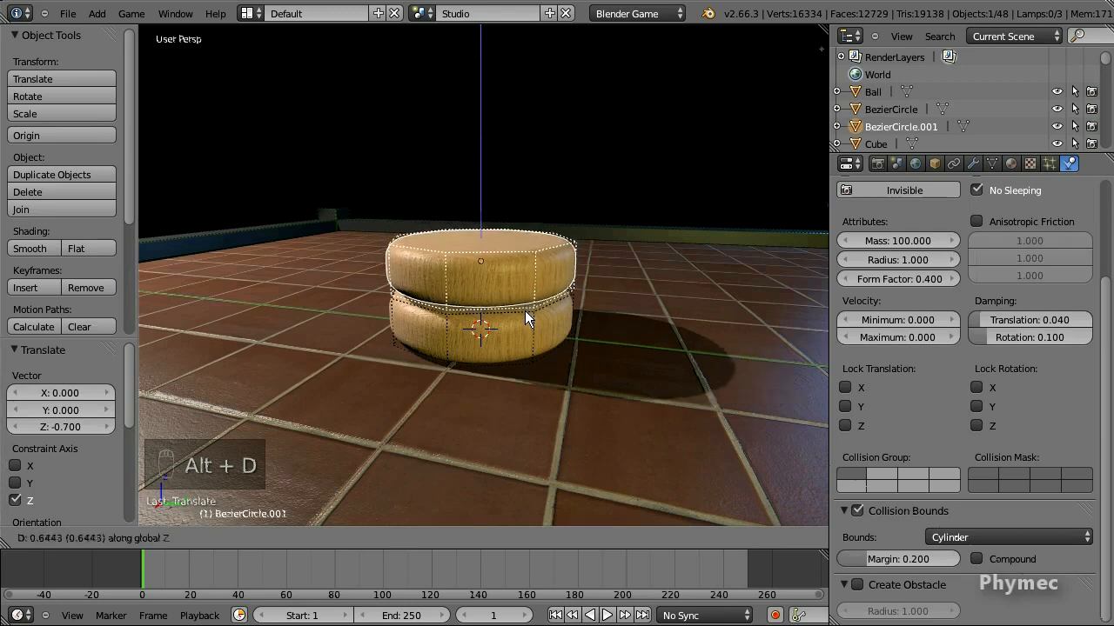
left_click(524, 301)
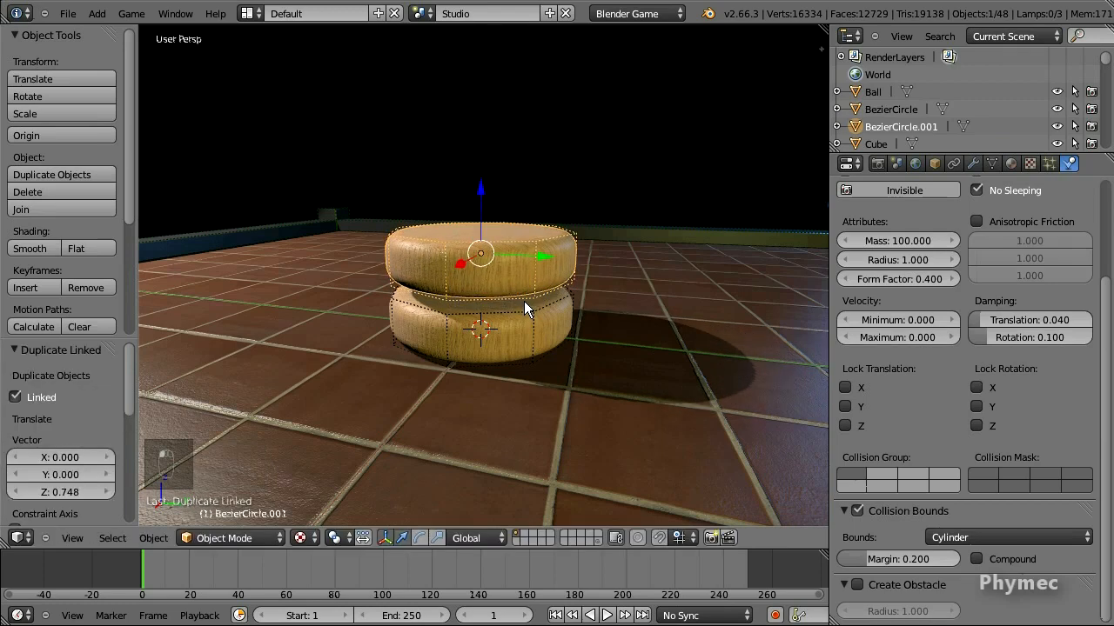
Step: Repeat the linked duplication upward five more times to build a column of discs
key("shift+r")
key("shift+r")
key("shift+r")
key("shift+r")
key("shift+r")
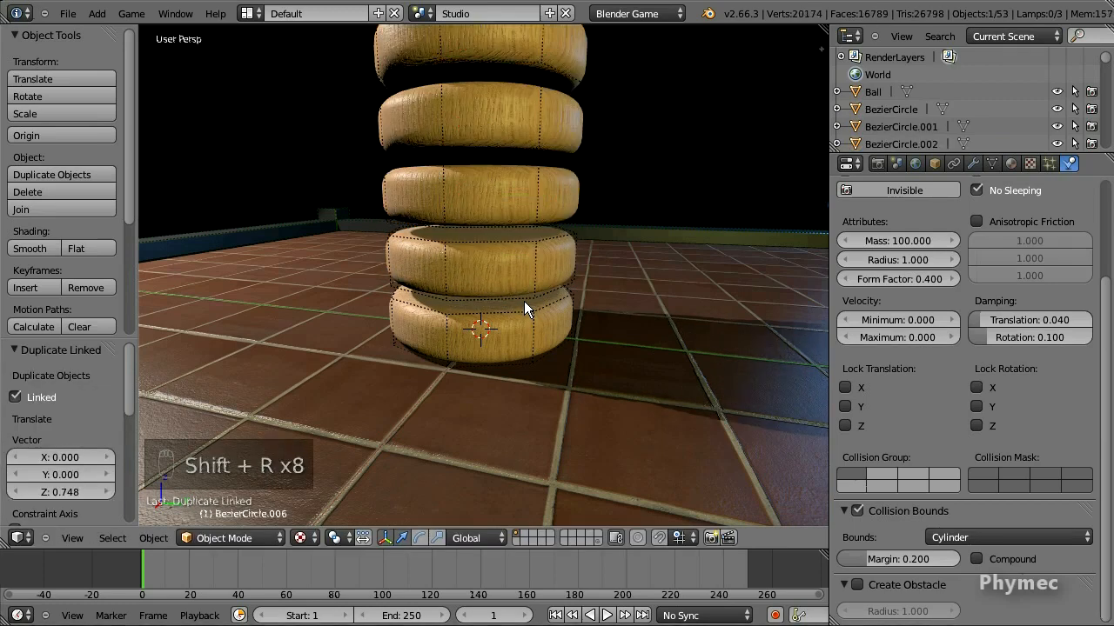
Step: Extend the disc column upward with more linked duplicates and run the simulation, pulling discs around the floor before ending the run
key("shift+r")
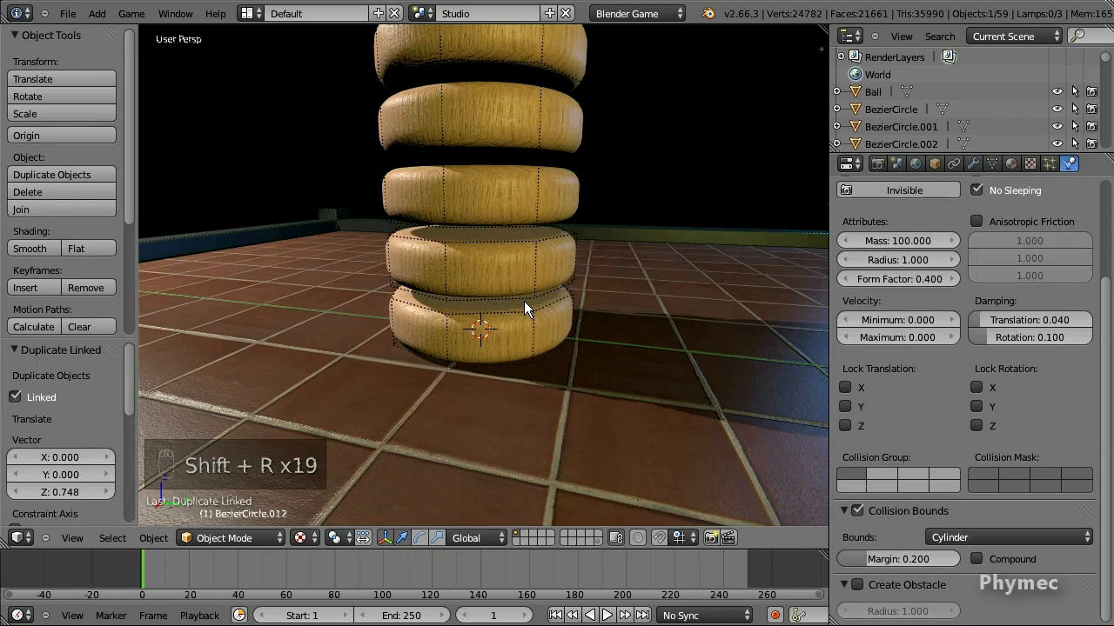
key("p")
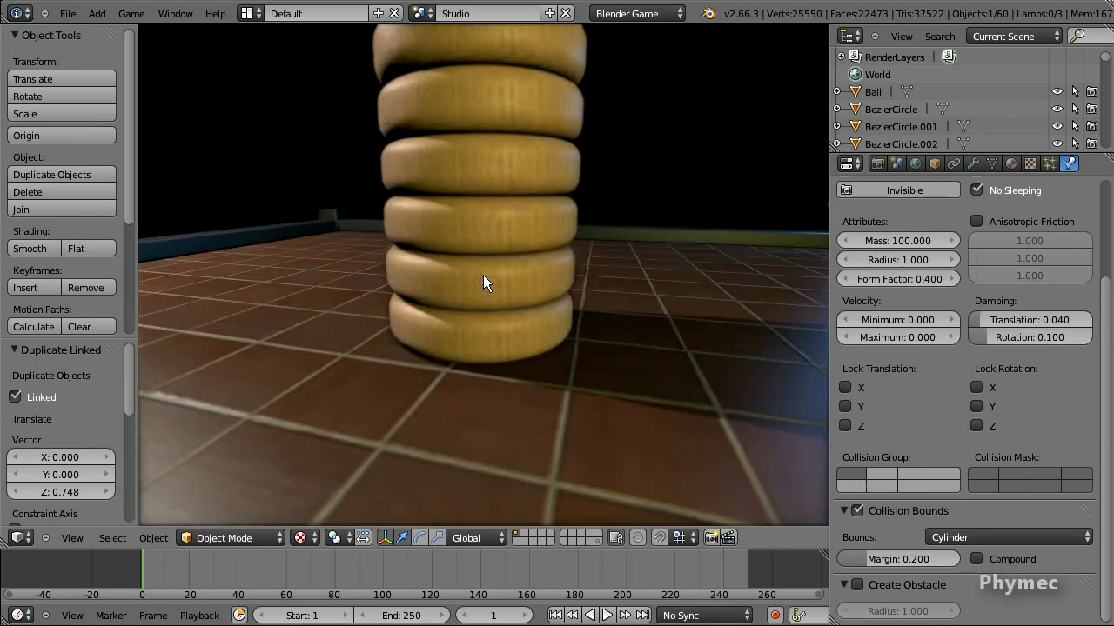
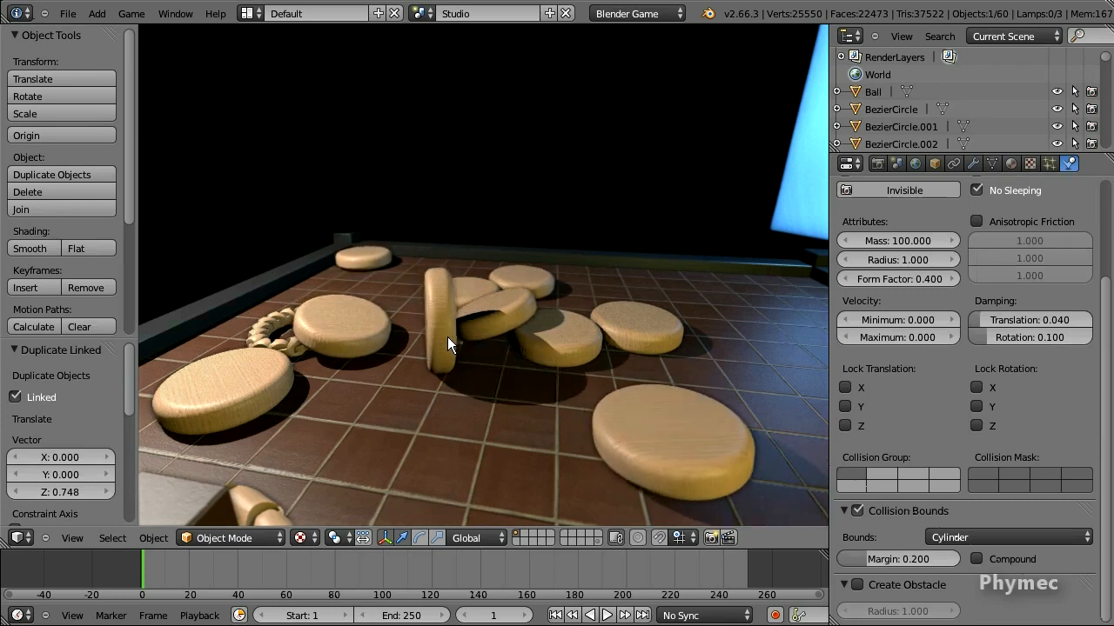
left_click_drag(371, 340, 502, 308)
left_click_drag(724, 461, 577, 293)
key("Escape")
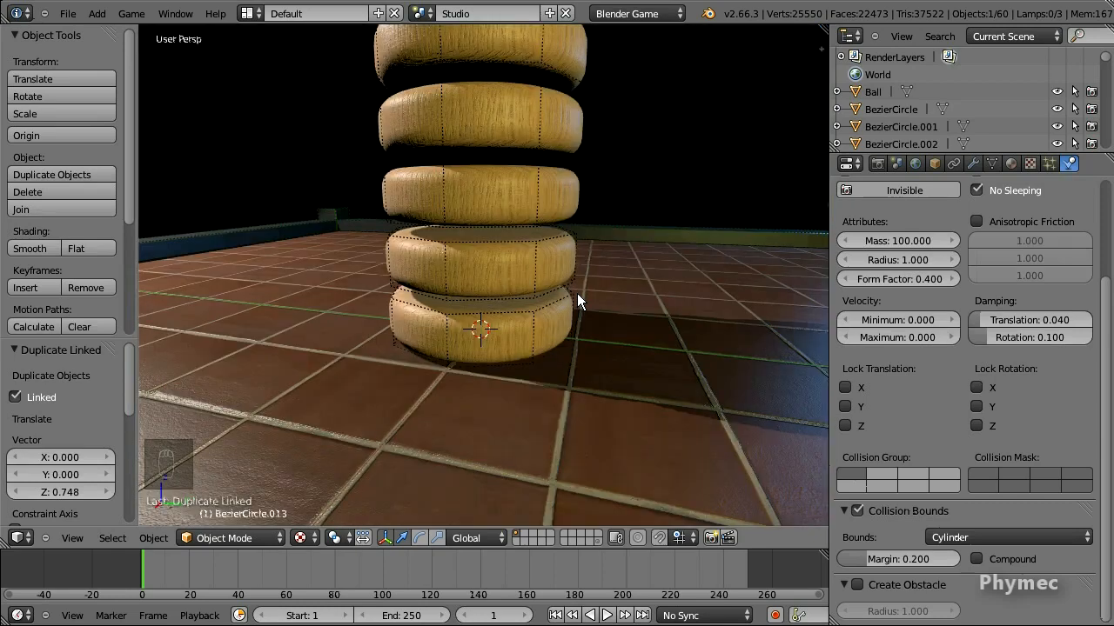
Step: Replace the disc column with an uncapped 12-vertex mesh cylinder of radius 1 and depth 1, raised 1 unit along Z
key("Delete")
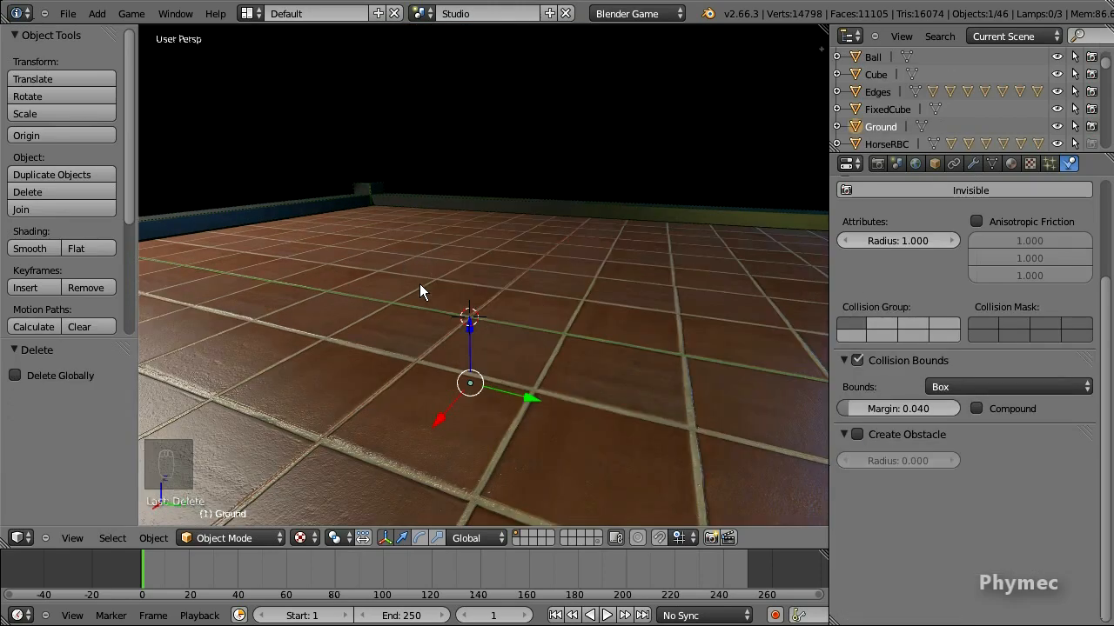
key("shift+a")
mouse_move(367, 275)
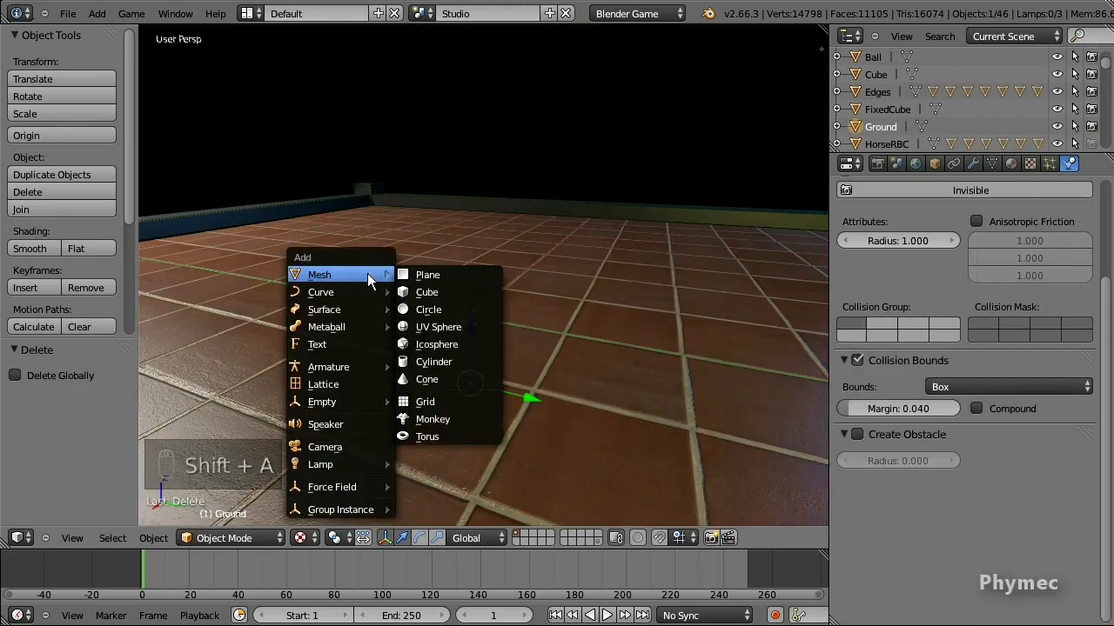
left_click(457, 360)
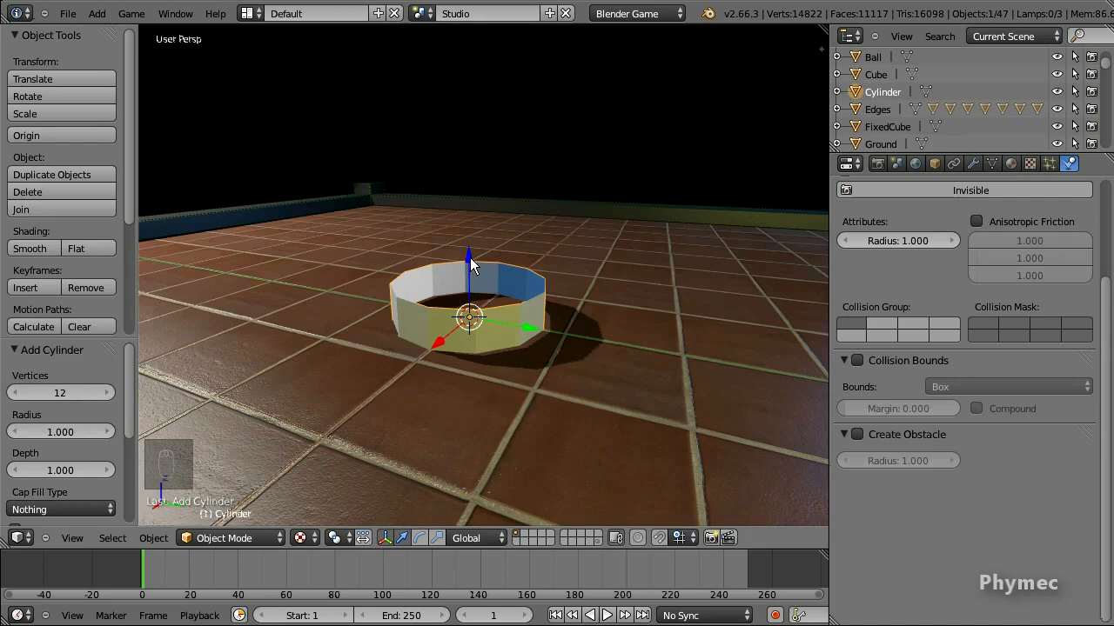
left_click_drag(469, 257, 469, 177)
scroll(478, 201, "up", 2)
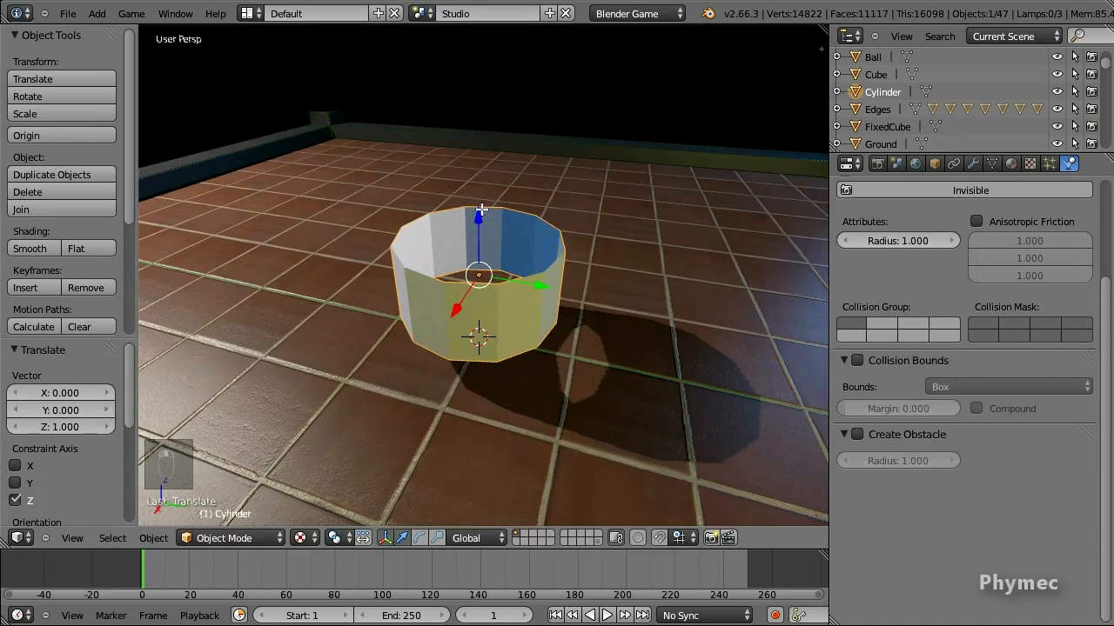
key("Tab")
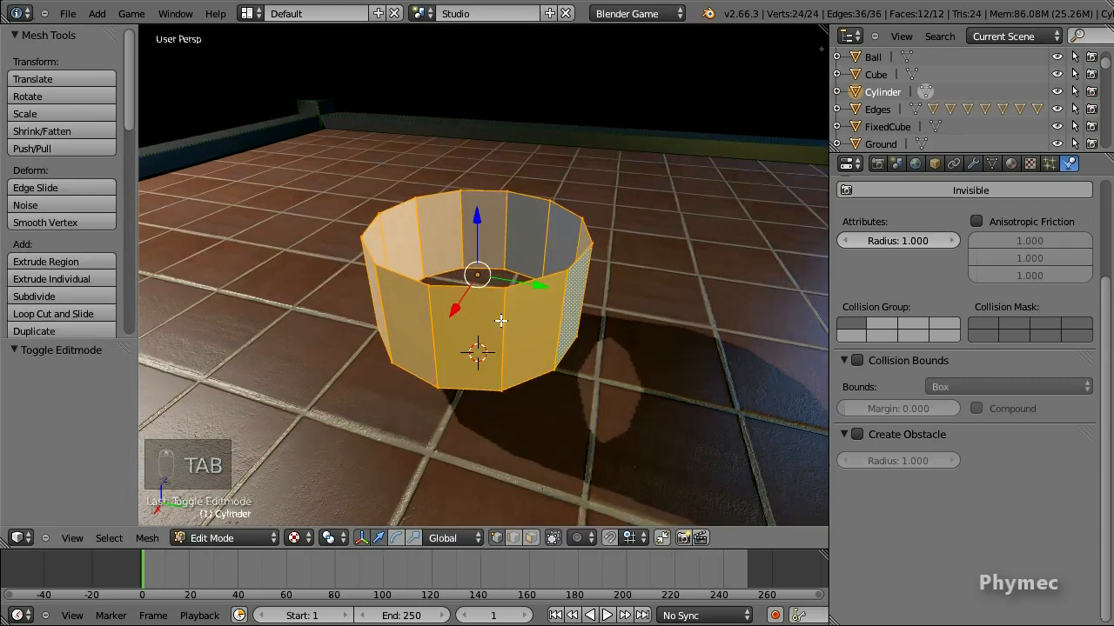
key("Tab")
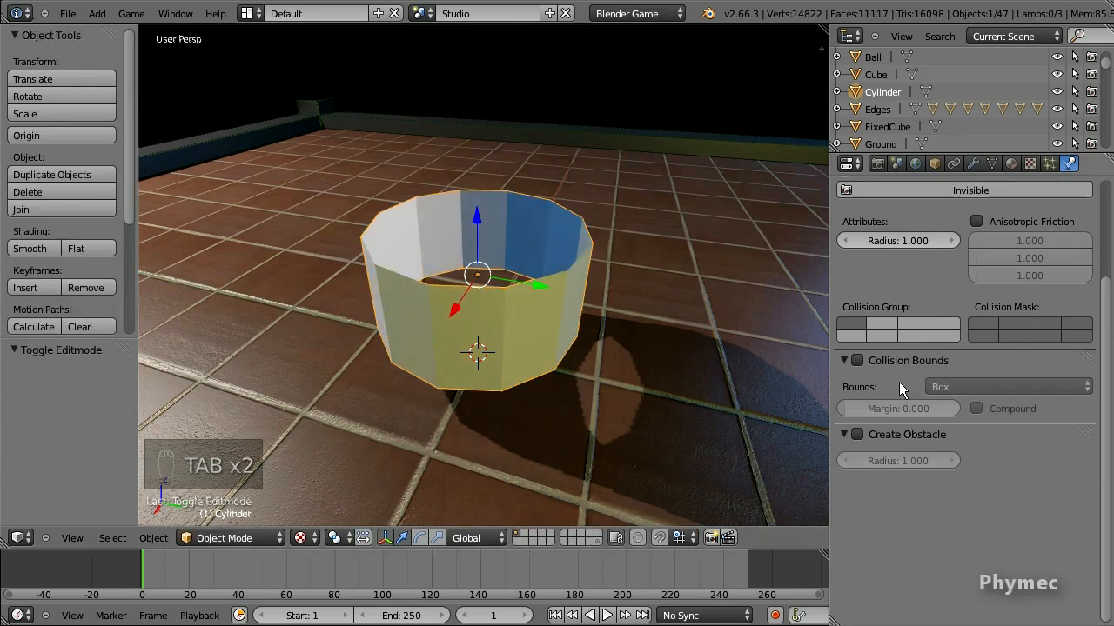
Step: Enable collision bounds on the cylinder as Convex Hull with a margin of 0.1 and Compound turned on
left_click(858, 360)
left_click(977, 385)
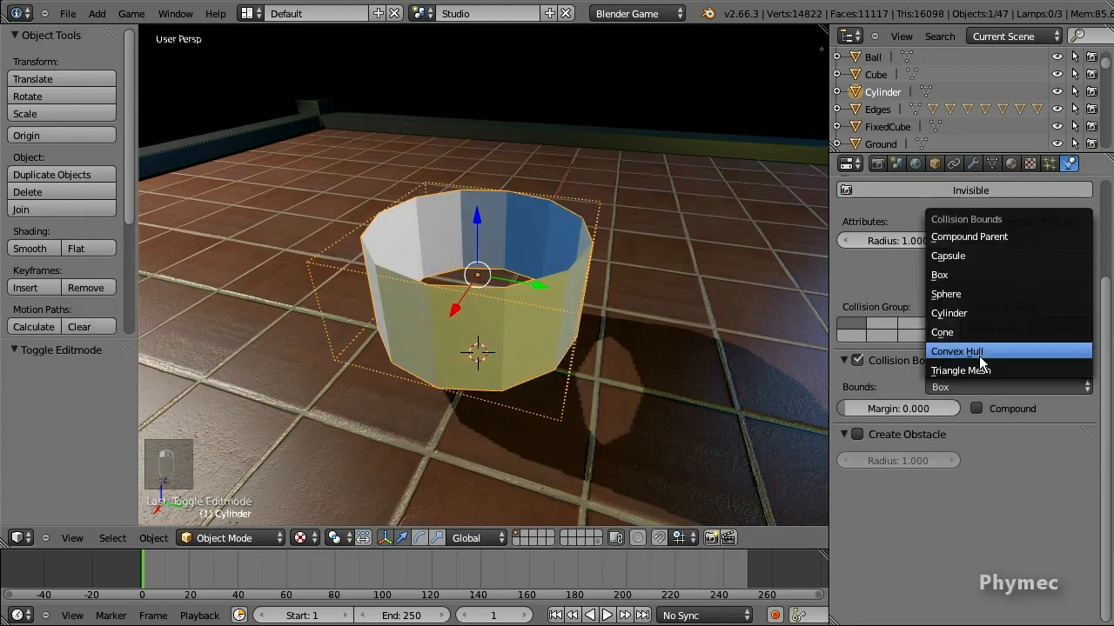
left_click(981, 362)
left_click(895, 404)
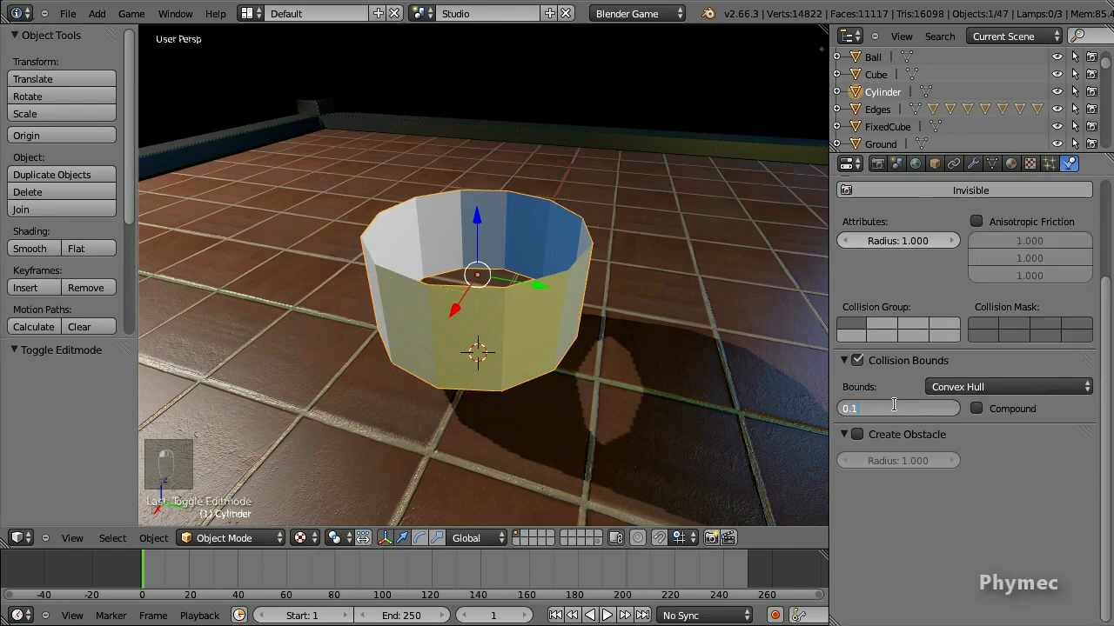
left_click(977, 408)
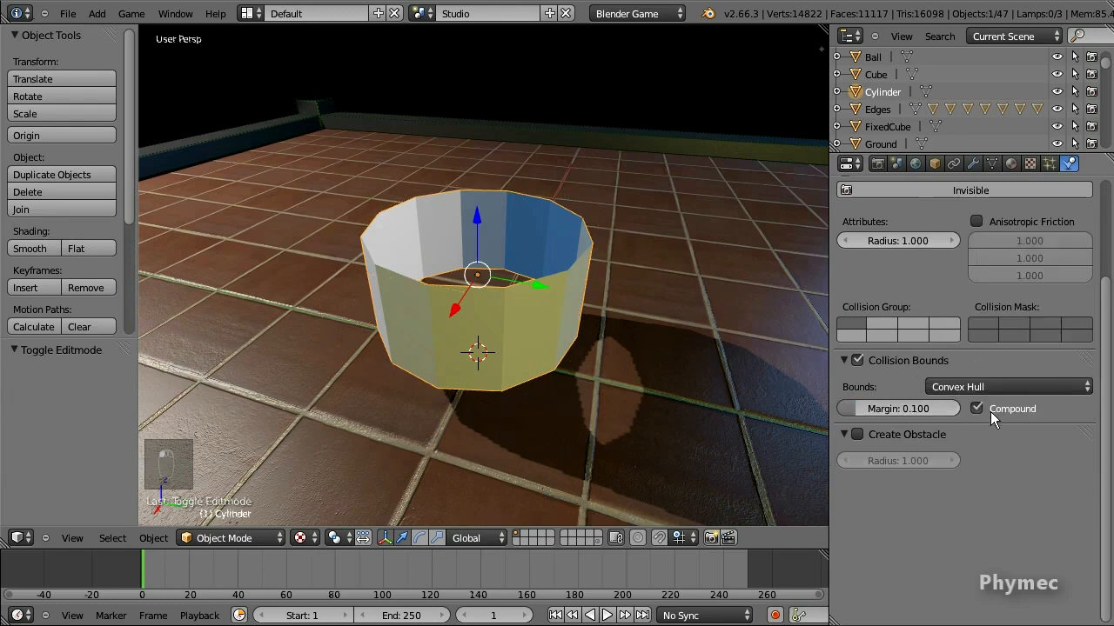
Step: Make the cylinder a Rigid Body with a mass of 100 and No Sleeping enabled
scroll(1009, 348, "up", 4)
left_click(1035, 244)
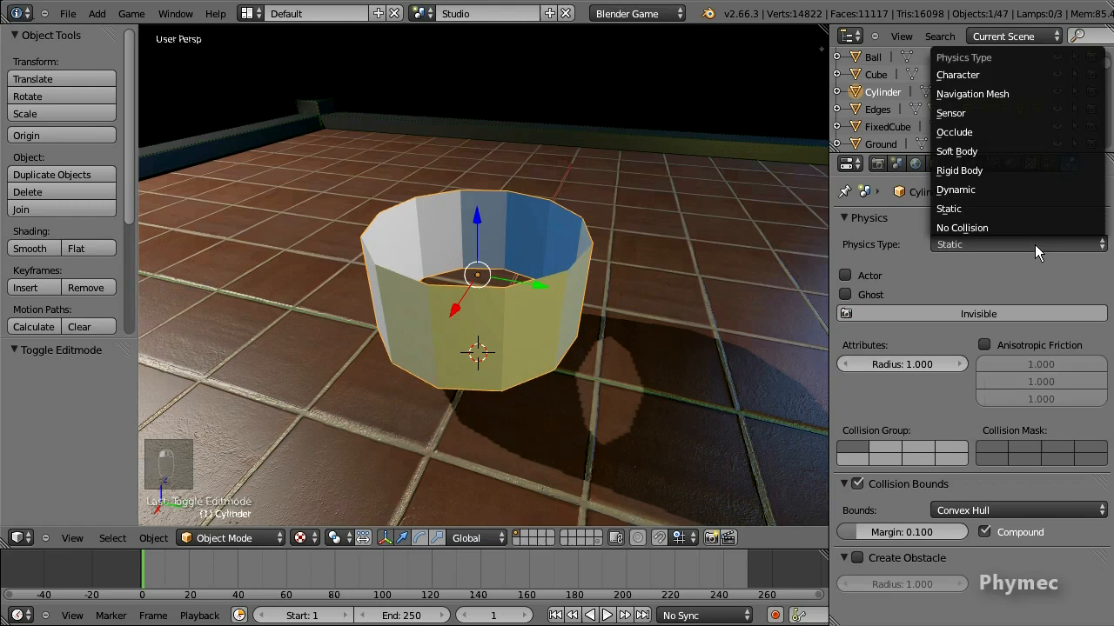
left_click(1011, 169)
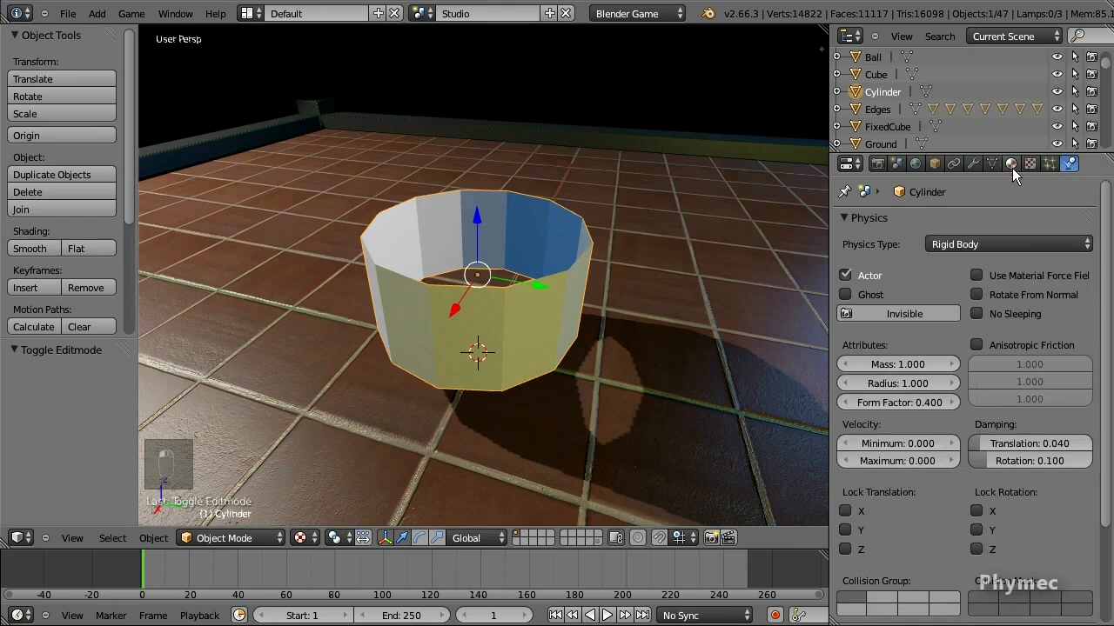
left_click(895, 363)
type("100")
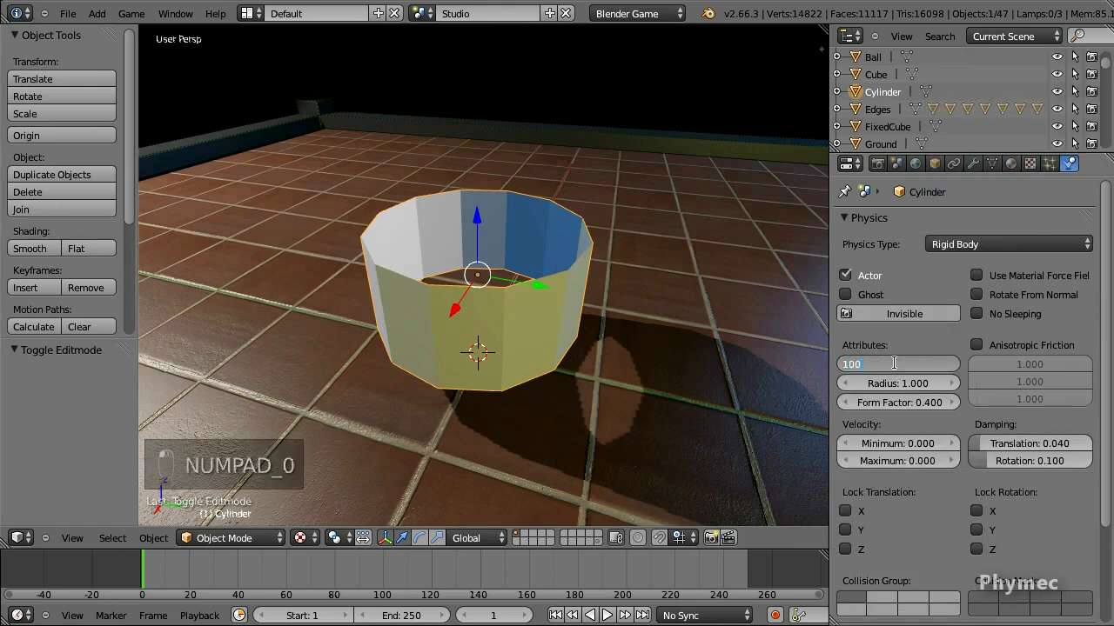
key("Return")
left_click(976, 314)
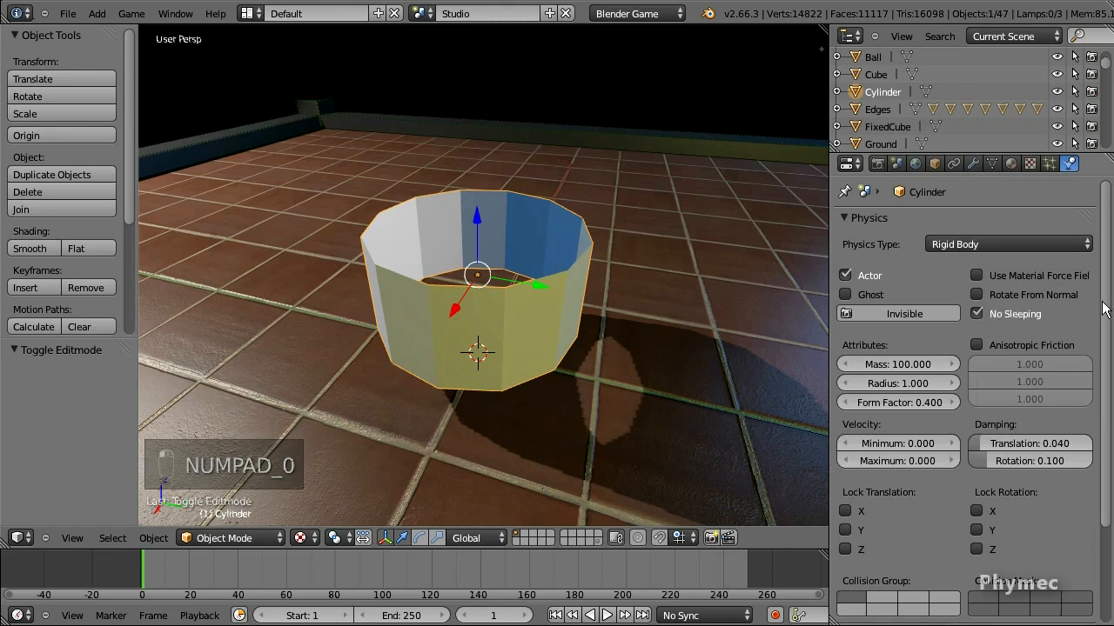
scroll(1095, 322, "down", 5)
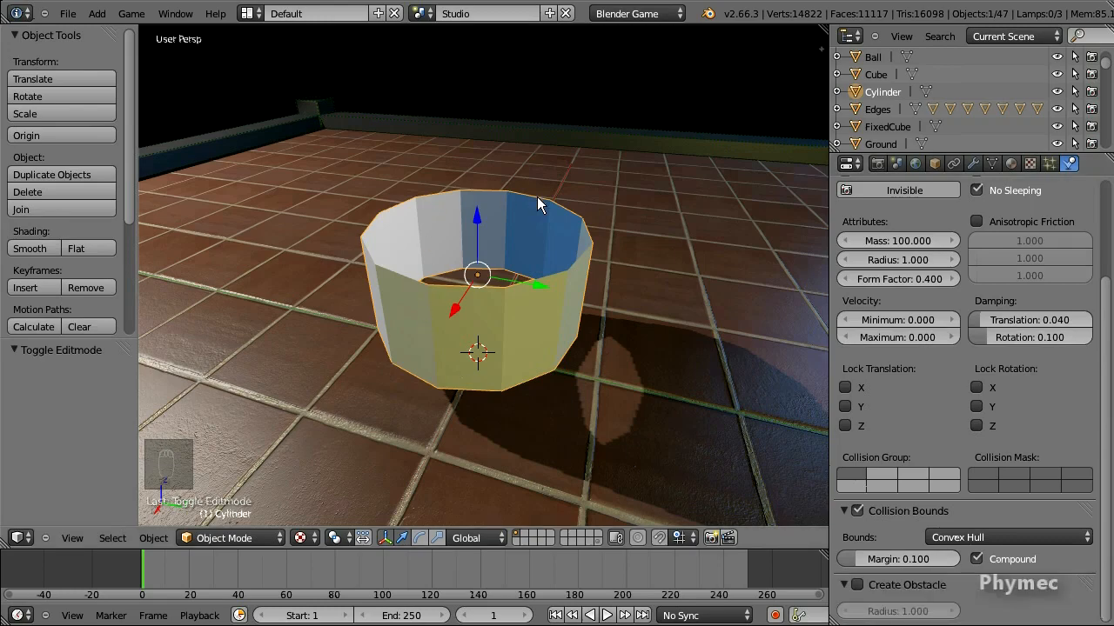
Step: Add an Edge Split modifier to the cylinder, lower its split angle so every side face splits, and apply it
left_click(973, 162)
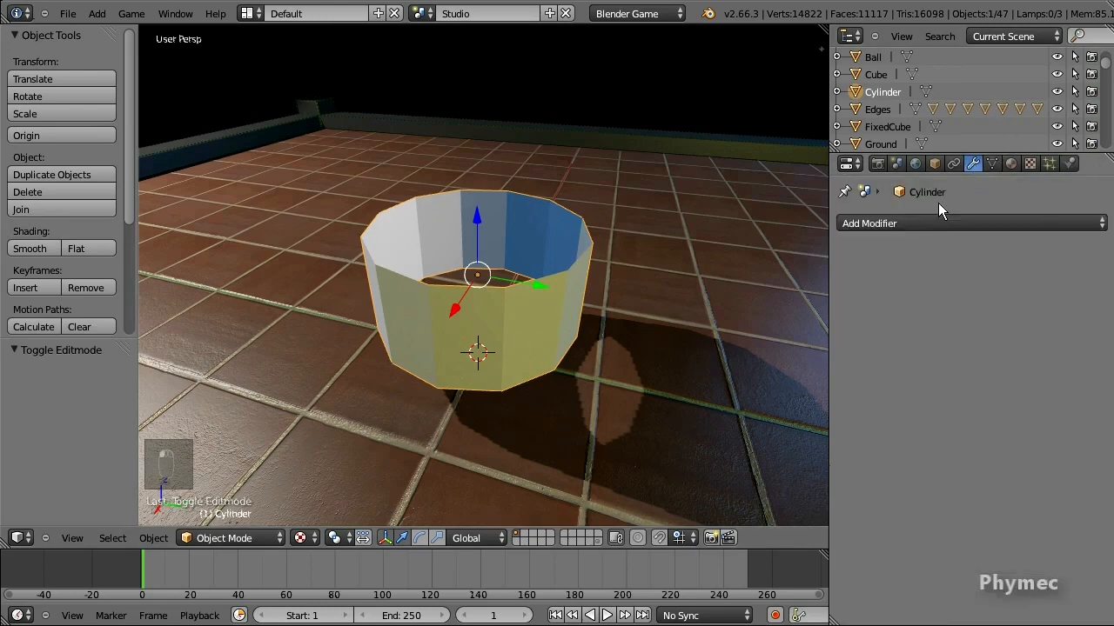
left_click(925, 223)
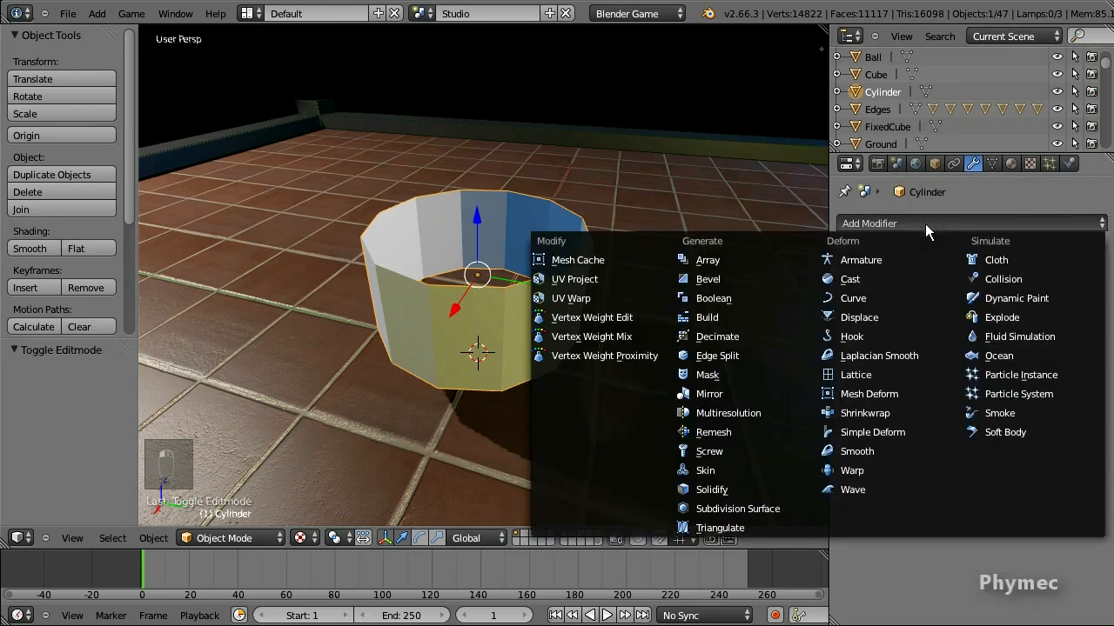
left_click(758, 353)
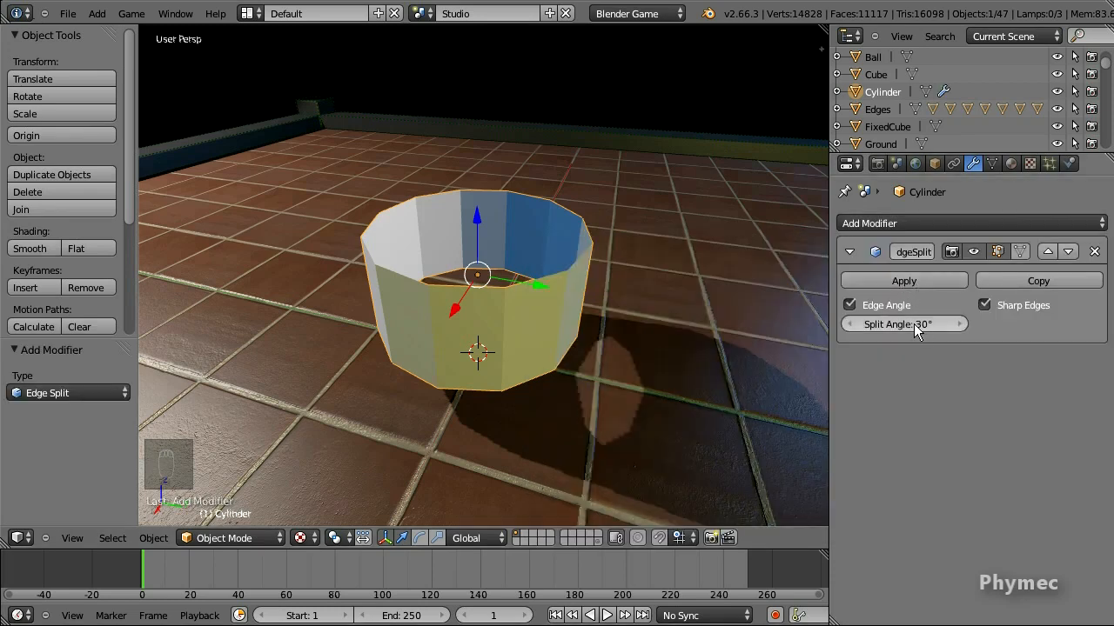
left_click_drag(913, 324, 715, 329)
left_click(905, 280)
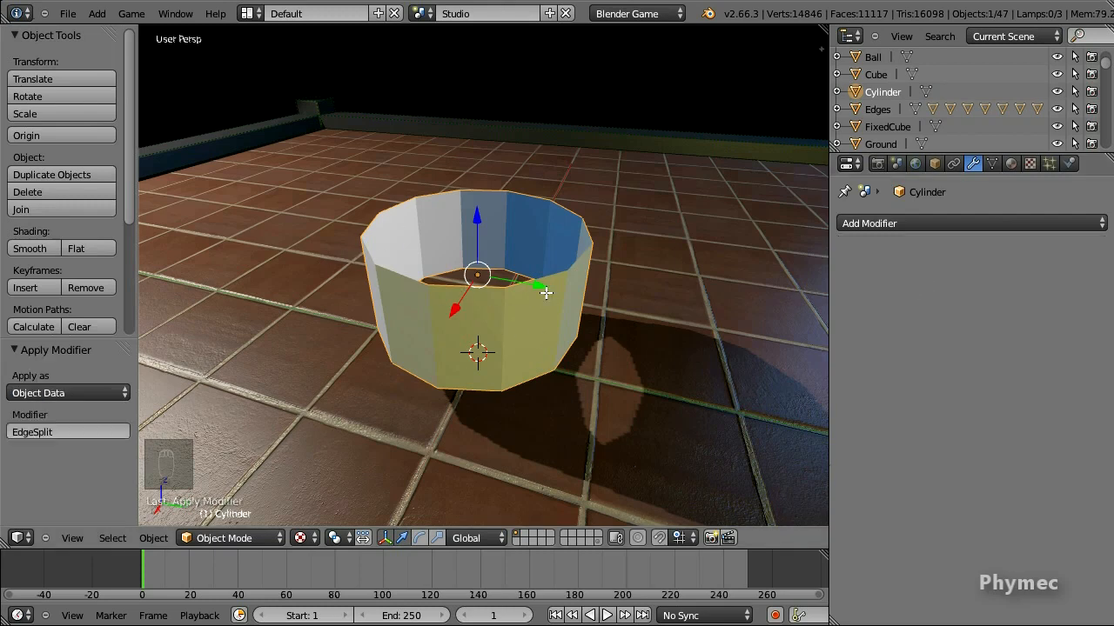
Step: Separate the cylinder mesh by loose parts so each side face becomes its own object
key("Tab")
key("space")
type("sp")
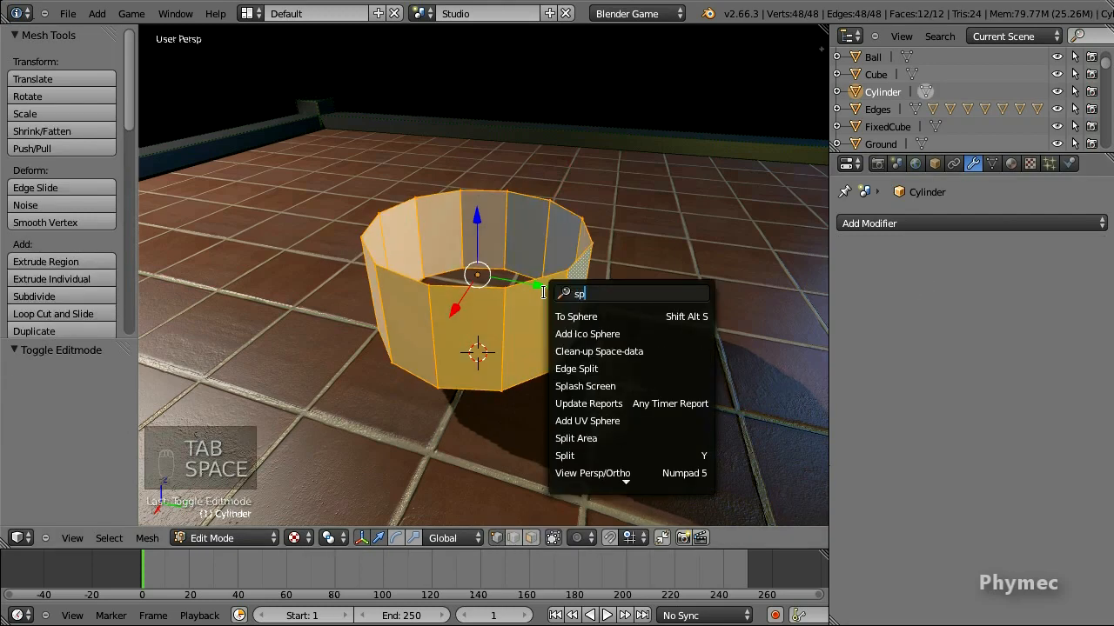
type("l")
key("BackSpace")
key("BackSpace")
type("epa")
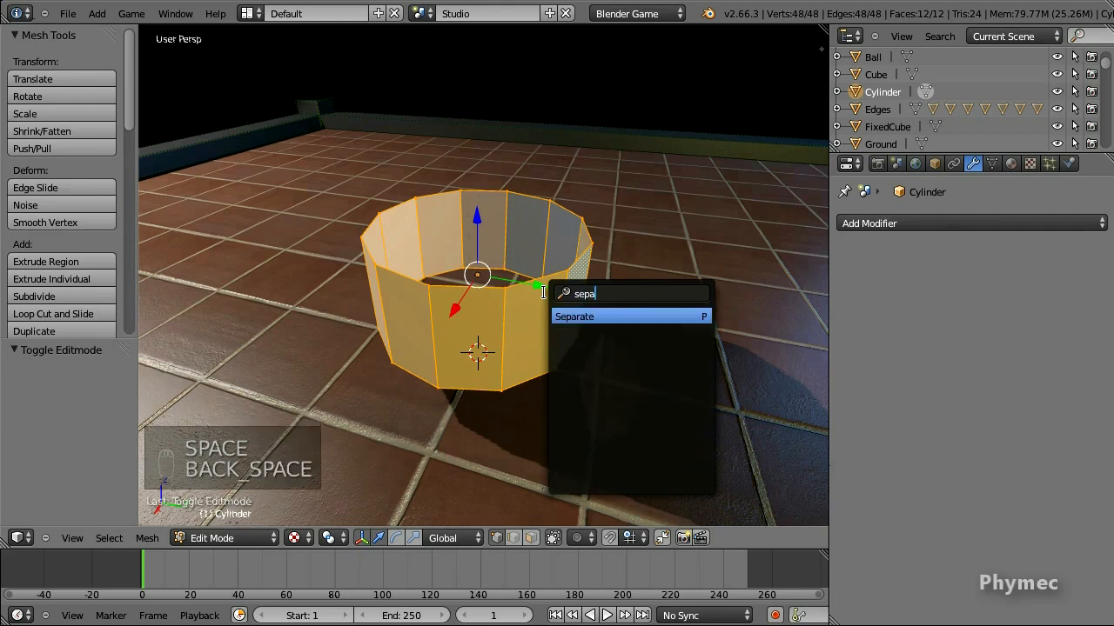
key("Return")
key("Down")
key("Down")
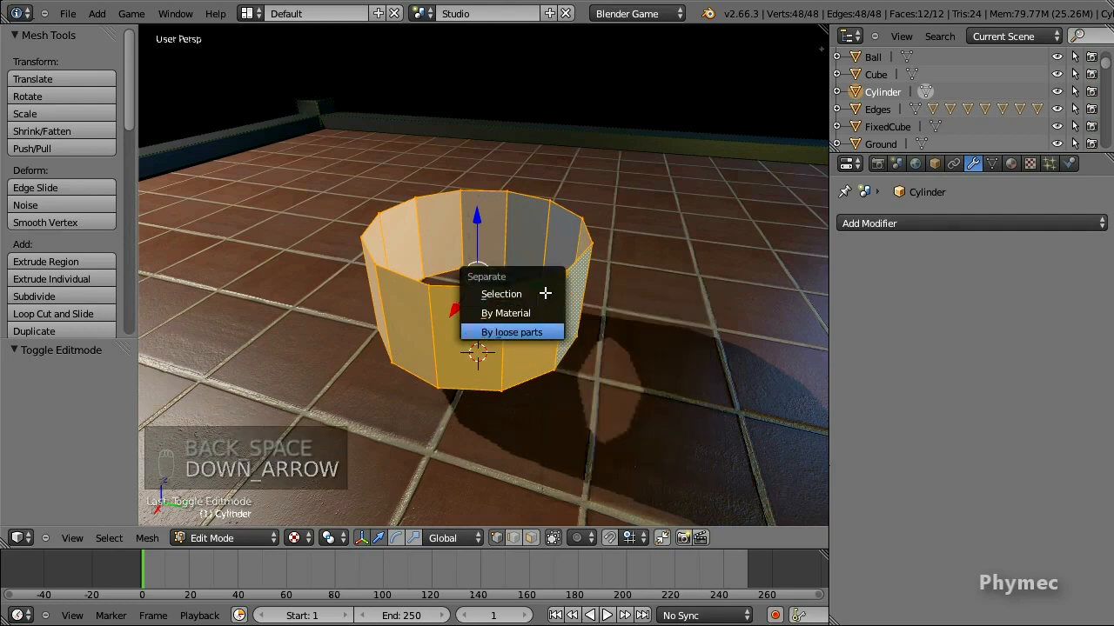
key("Return")
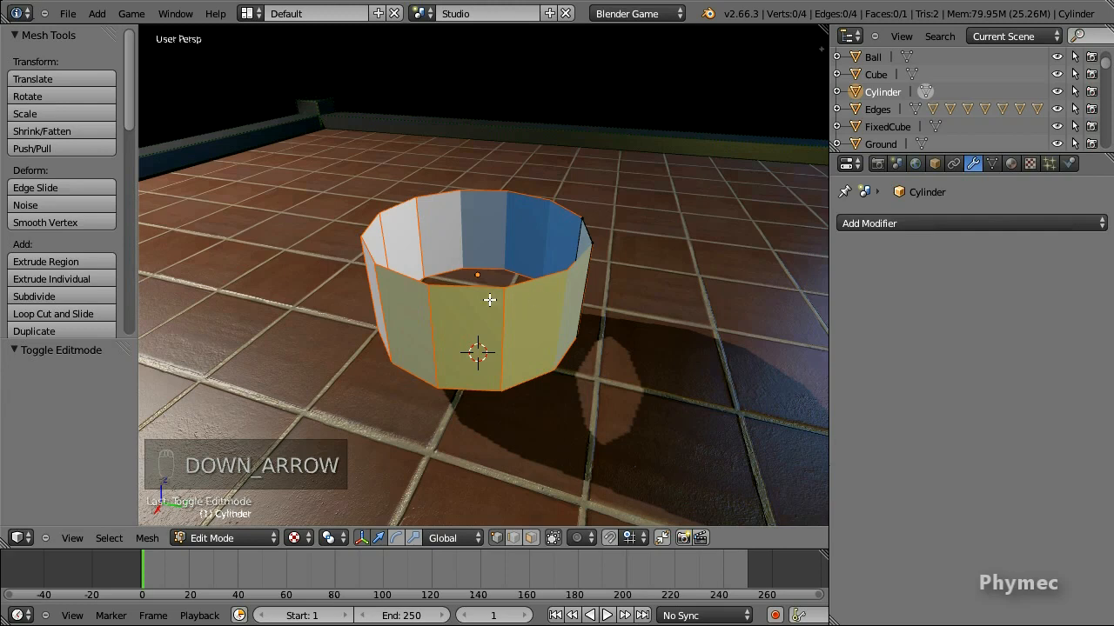
key("Tab")
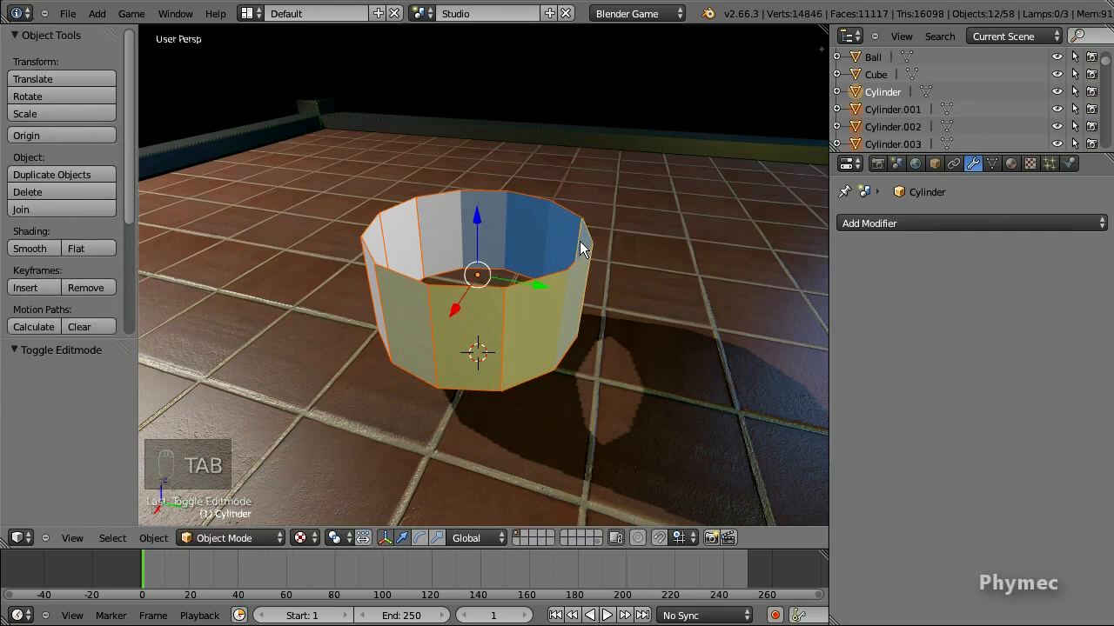
Step: Parent the separated faces to the active Cylinder object and check its physics settings and hierarchy
key("ctrl+p")
left_click(579, 241)
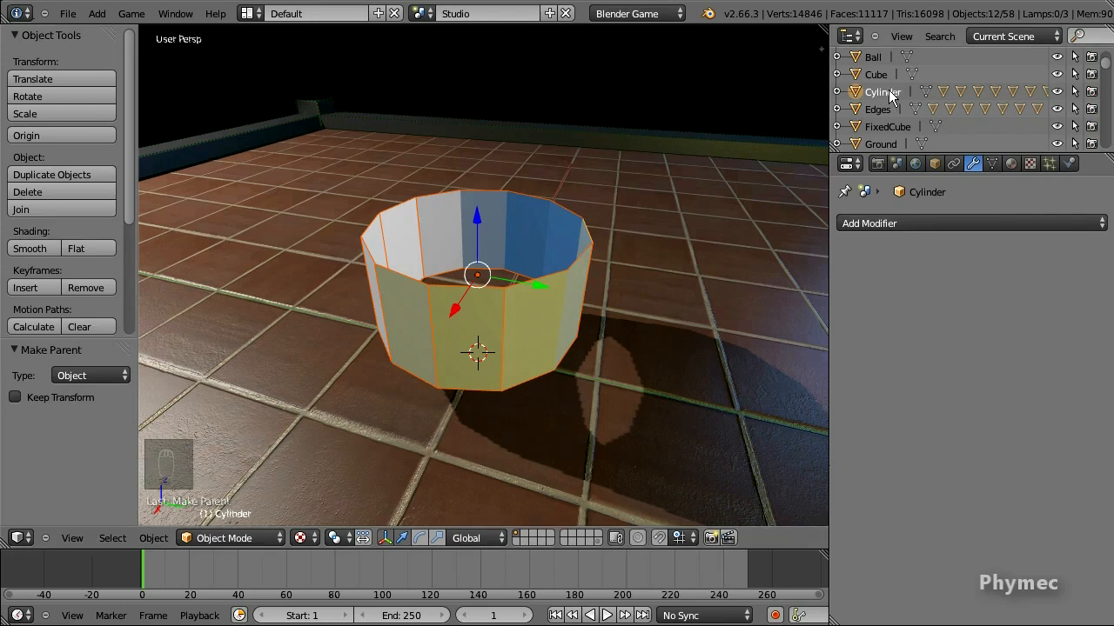
left_click(1071, 163)
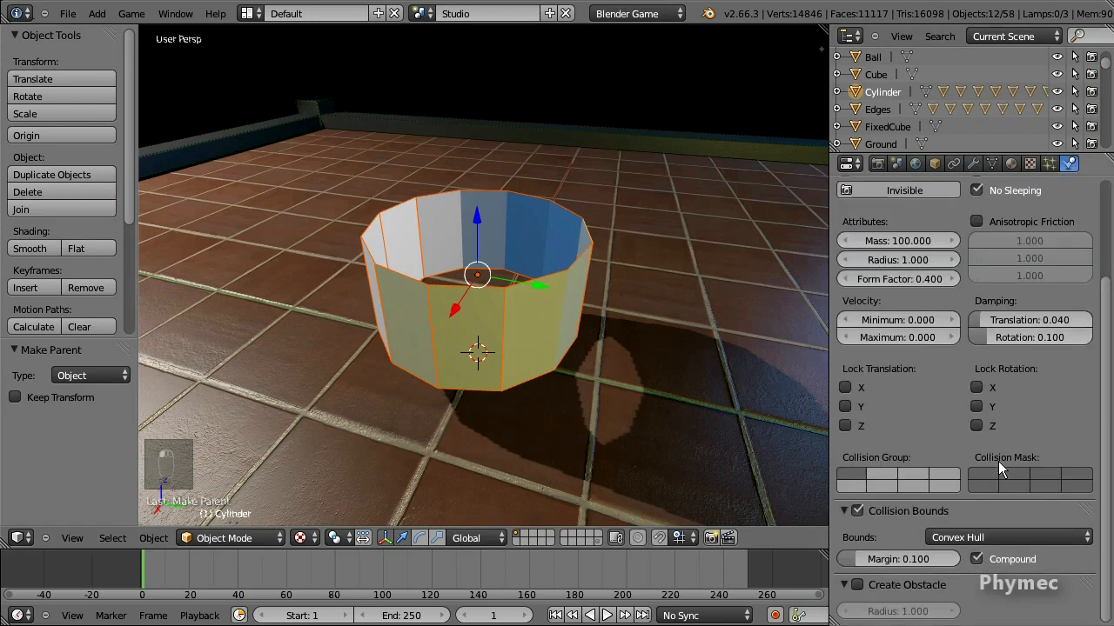
left_click(836, 91)
scroll(1009, 98, "down", 1)
left_click(837, 57)
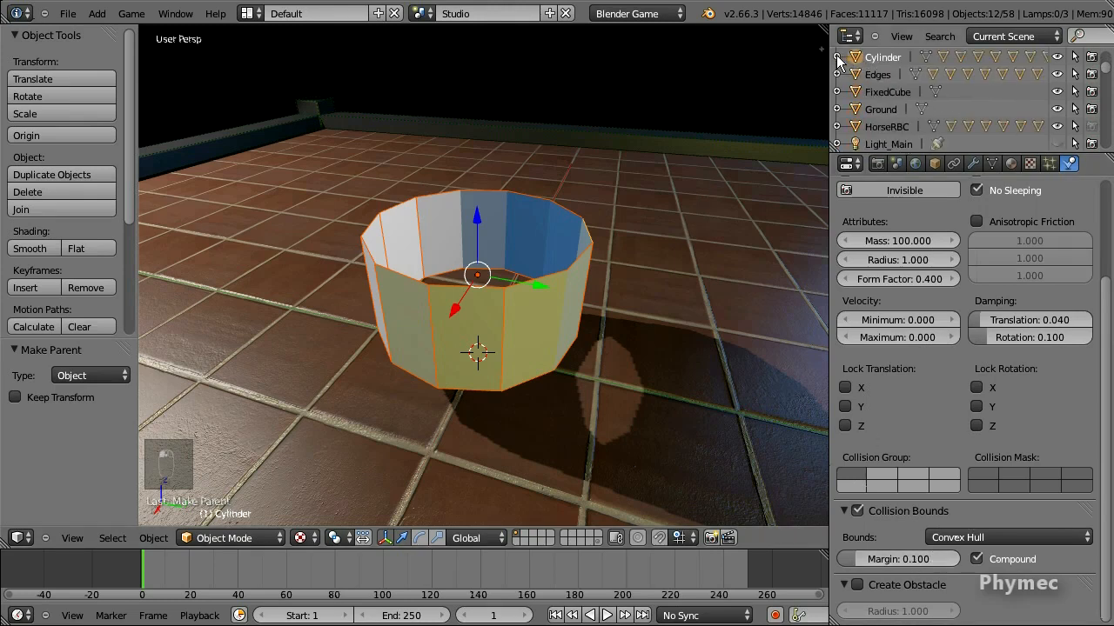
scroll(883, 90, "up", 1)
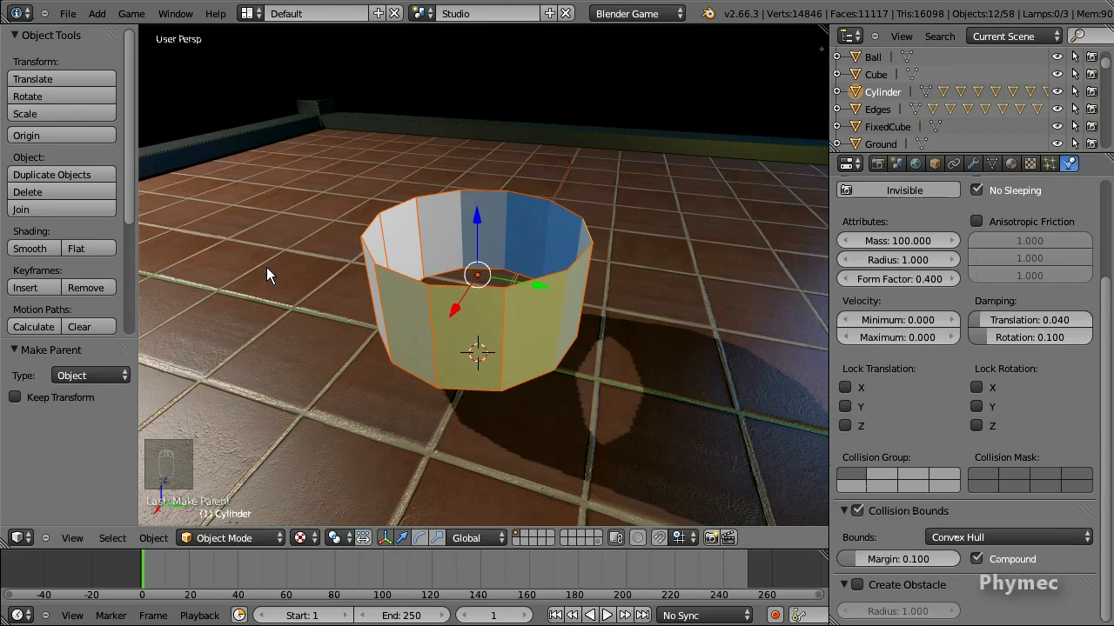
Step: Add a Bezier circle raised 1 unit along Z to the cylinder's mid-height, and open its curve settings
key("shift+a")
key("shift+a")
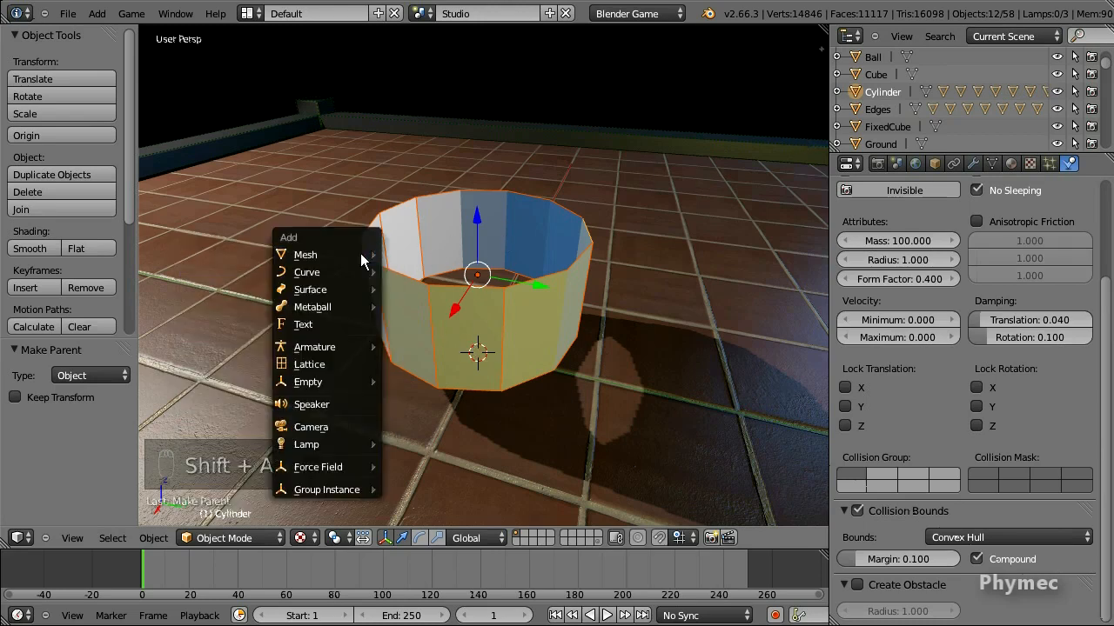
mouse_move(345, 270)
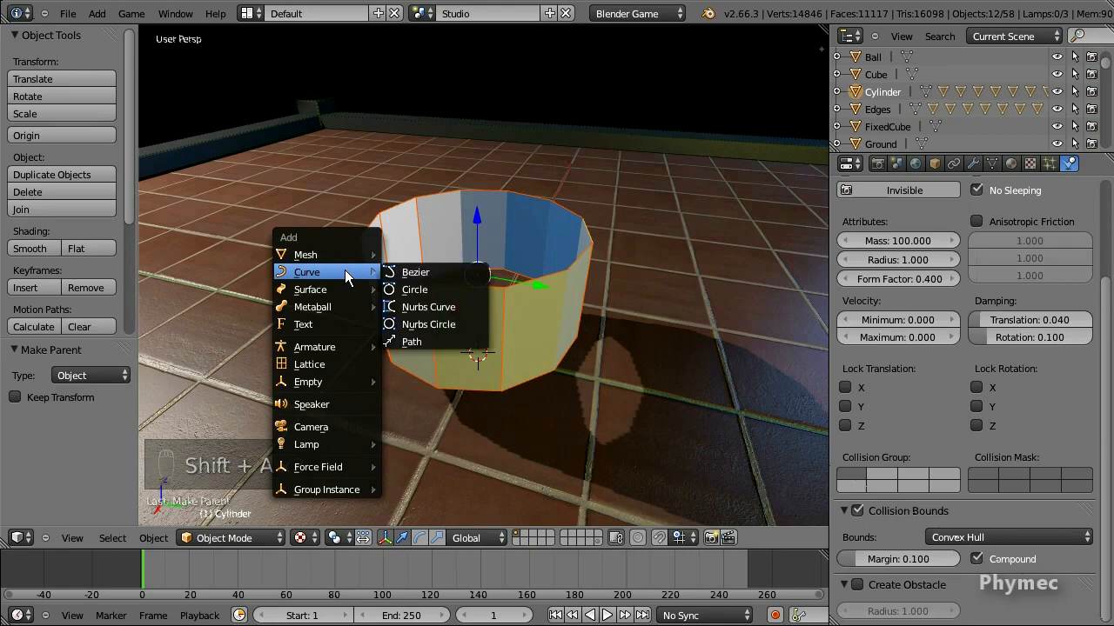
left_click(444, 289)
key("g")
key("z")
left_click(481, 235)
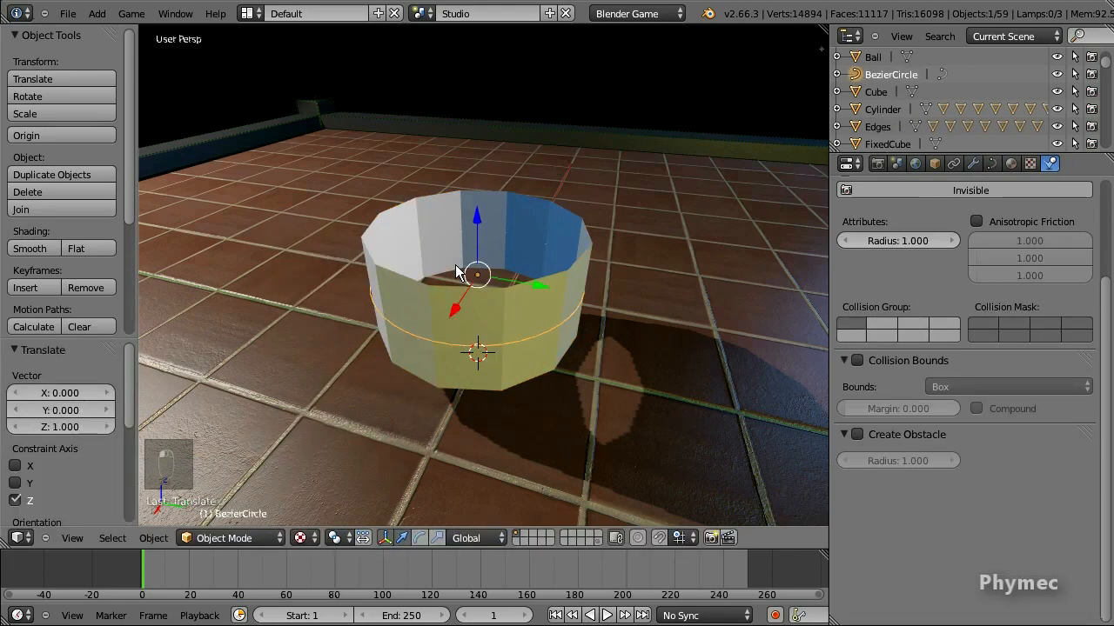
left_click(992, 164)
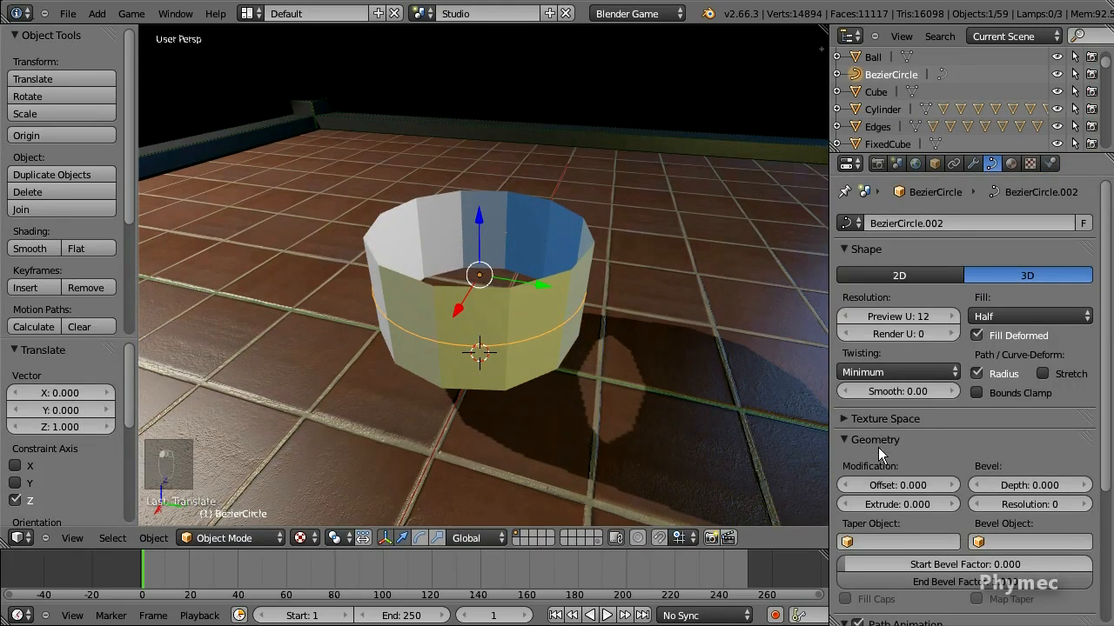
Step: Give the Bezier circle an extrusion of 0.5, a bevel depth of 0.1 and a bevel resolution of 6
left_click(895, 500)
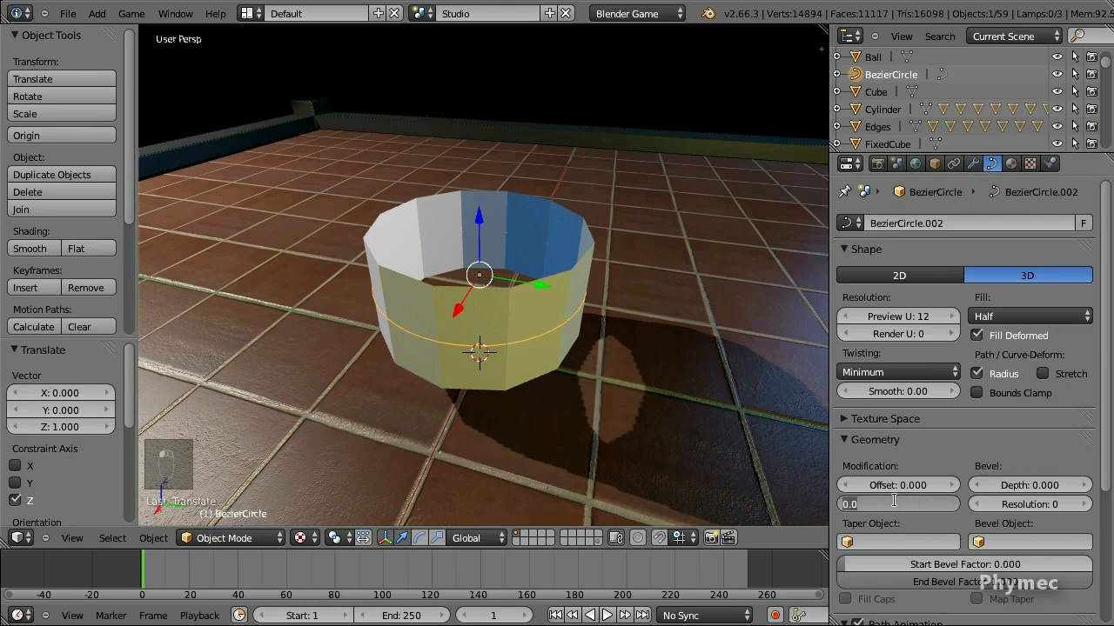
type("0.5")
key("Return")
left_click(1033, 488)
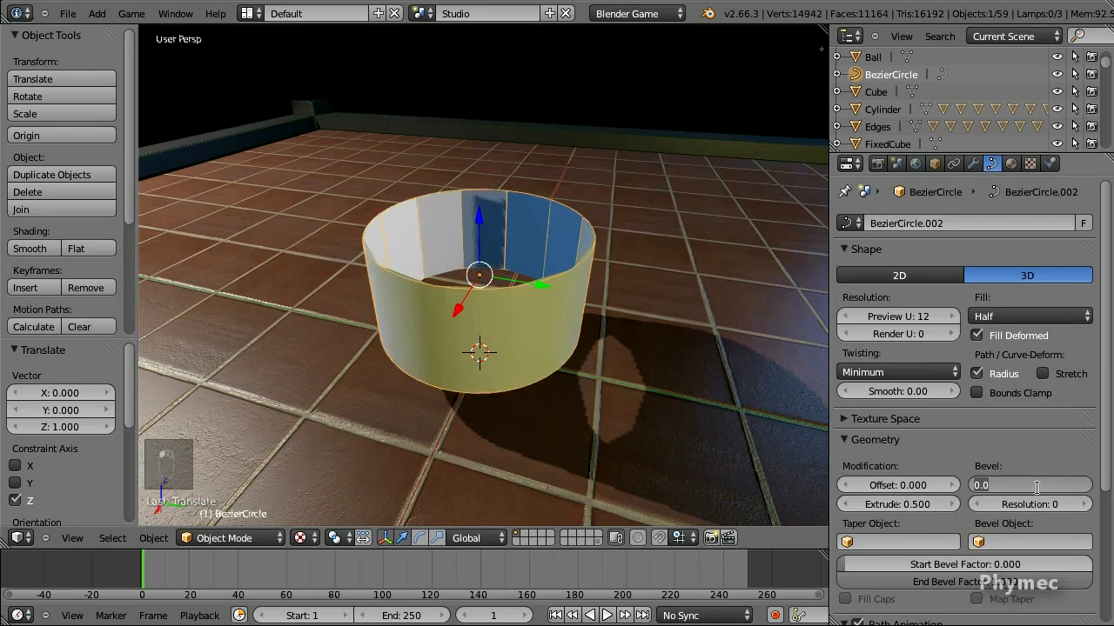
type("0.1")
key("Return")
left_click_drag(1038, 500, 1070, 500)
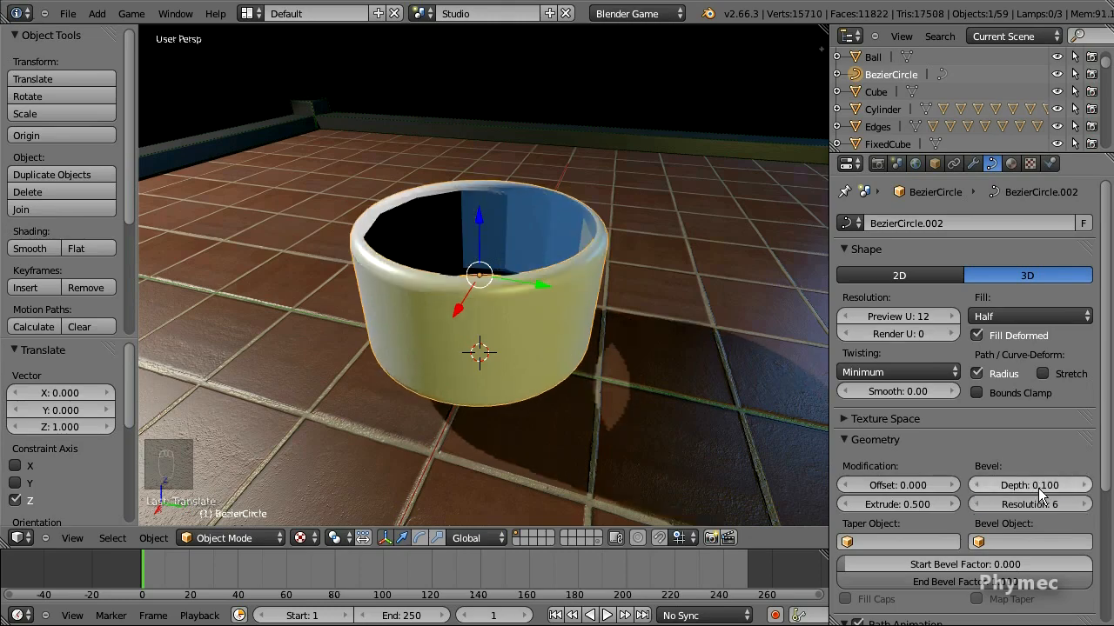
Step: Set the curve's fill mode to Full and inspect the ring's inner and outer walls
left_click(999, 315)
left_click(1001, 298)
middle_click_drag(661, 283, 389, 313)
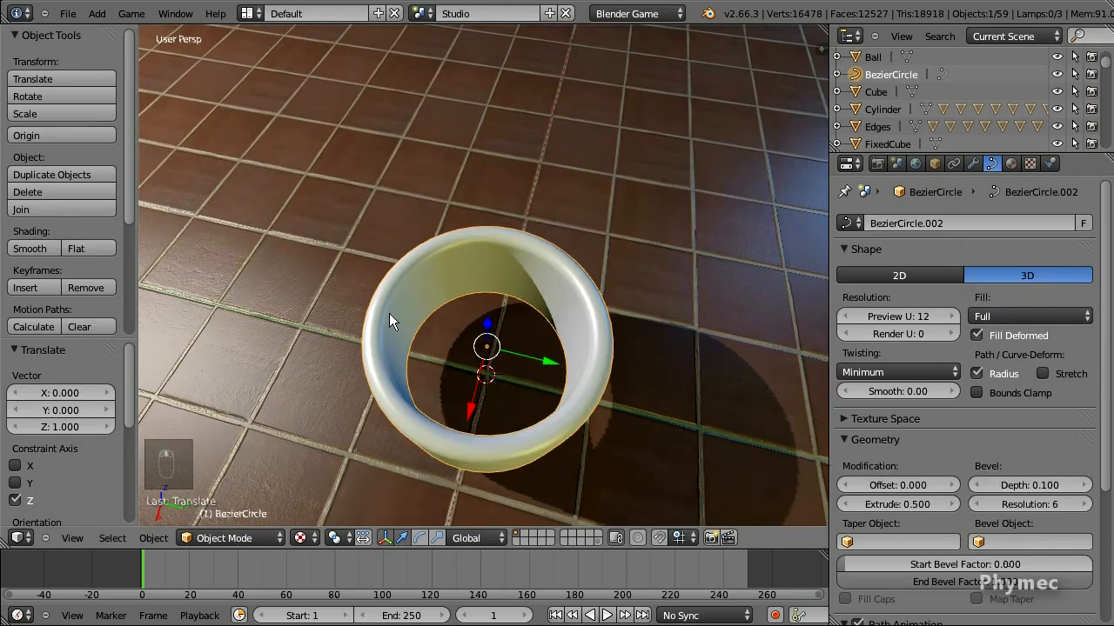
middle_click_drag(583, 352, 523, 300)
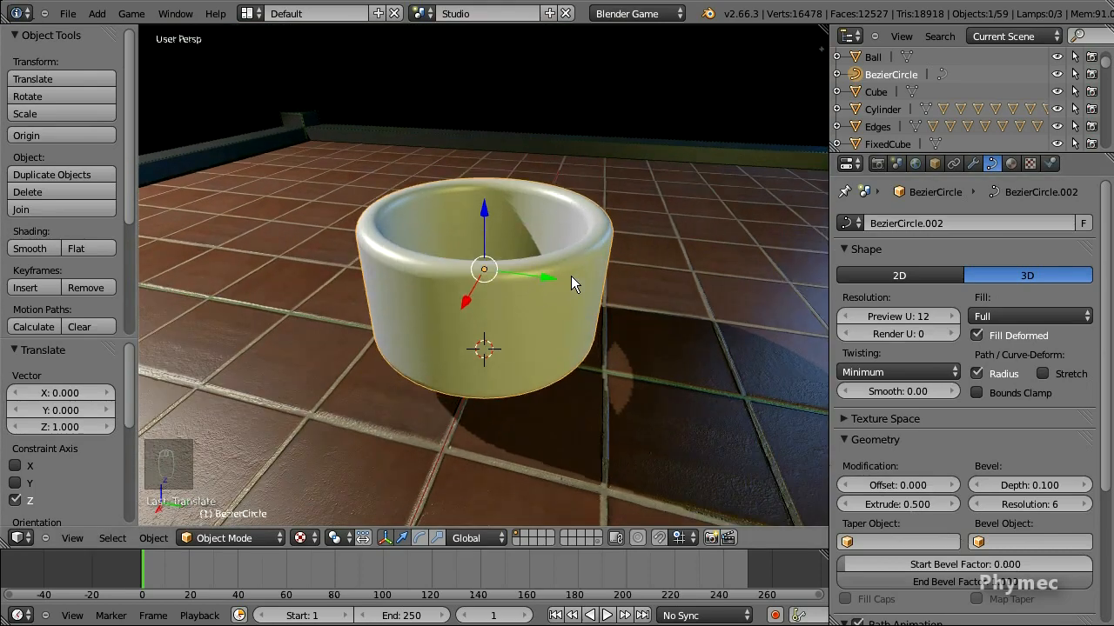
Step: Set the Bezier circle ring's physics type to No Collision
left_click(1051, 164)
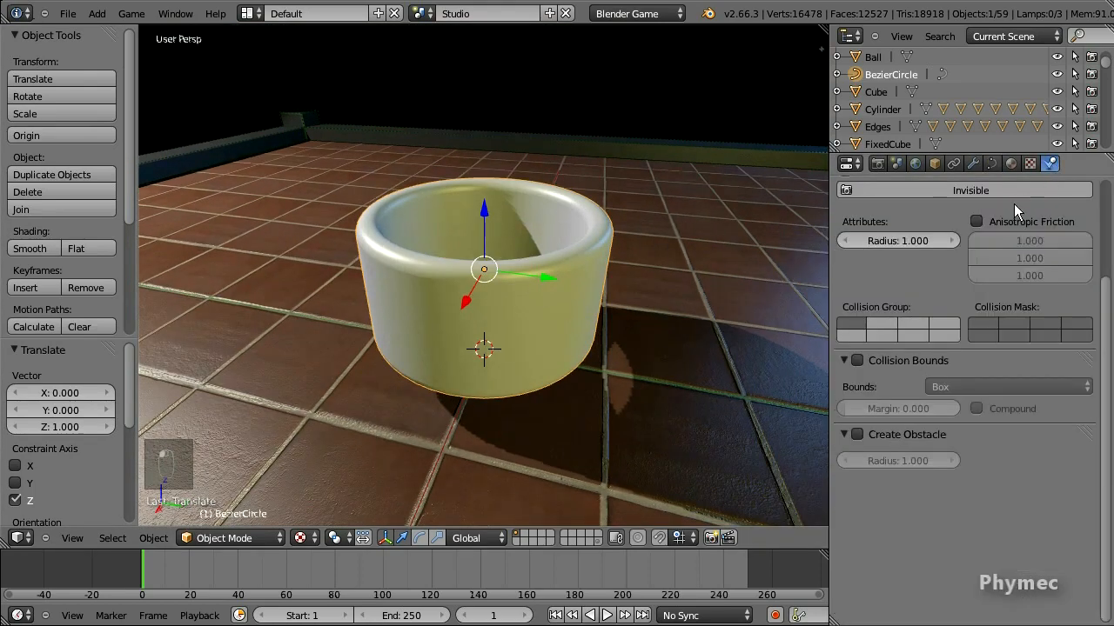
scroll(1019, 200, "up", 5)
left_click(981, 250)
left_click(979, 228)
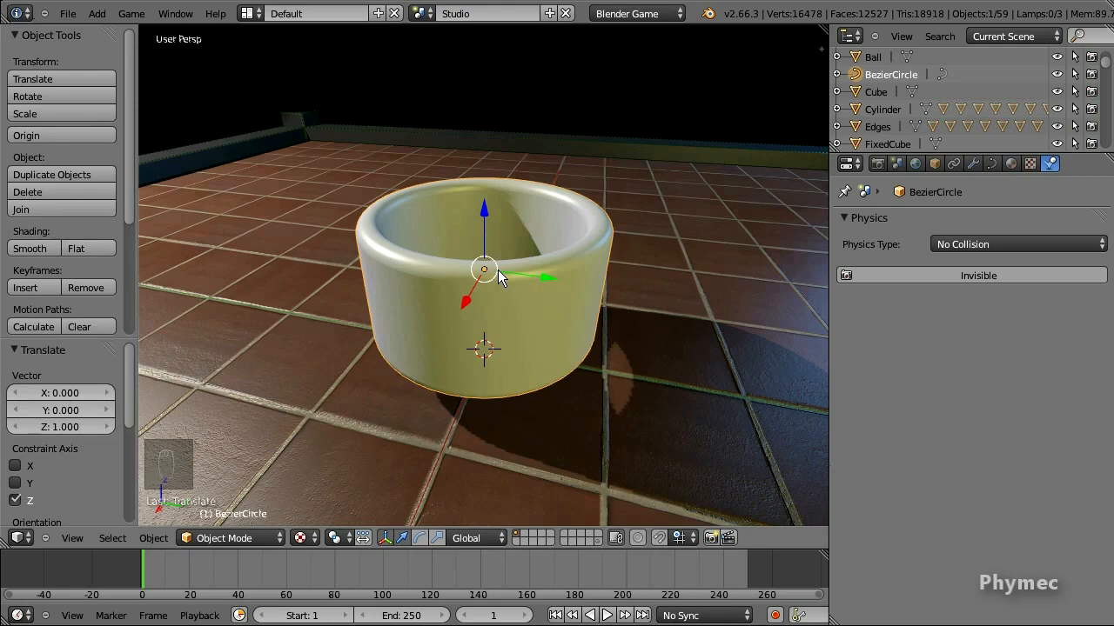
Step: Convert the Bezier circle curve to a mesh and remove doubles across all its vertices
key("alt+c")
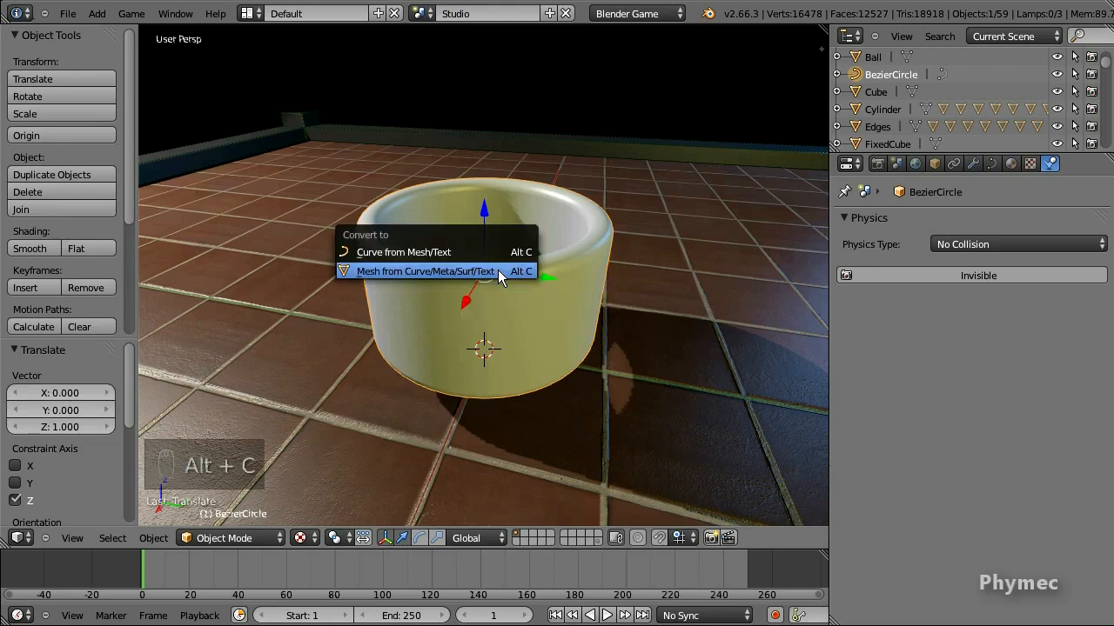
left_click(497, 270)
key("Tab")
key("a")
key("a")
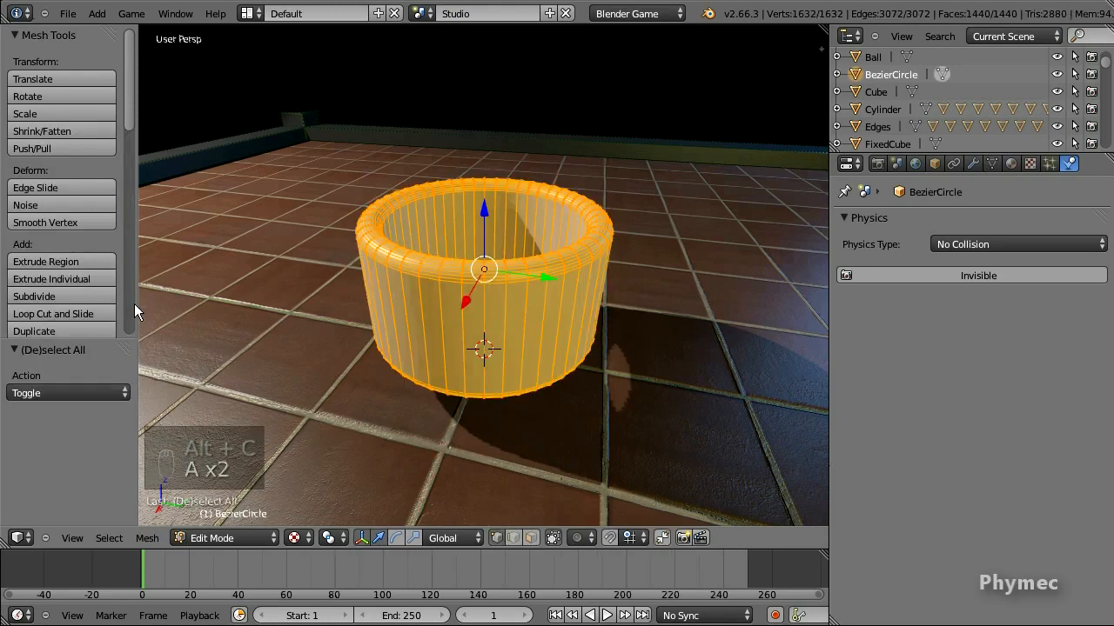
scroll(119, 165, "down", 3)
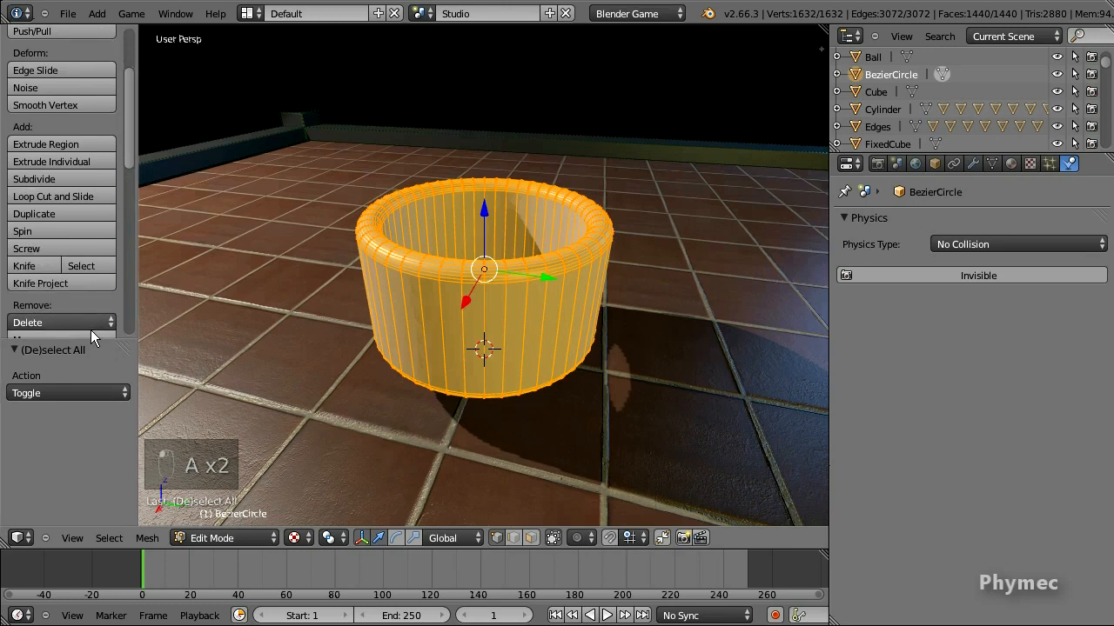
scroll(101, 270, "down", 2)
left_click(82, 286)
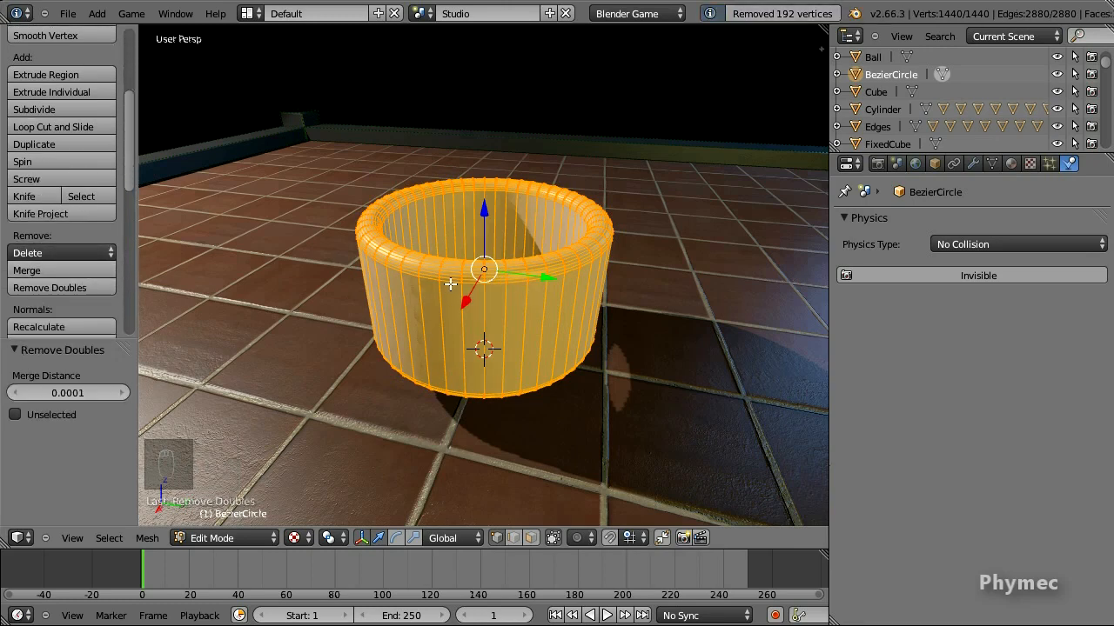
Step: UV-map the ring mesh with Cube Projection and assign the existing Oak material to it
key("u")
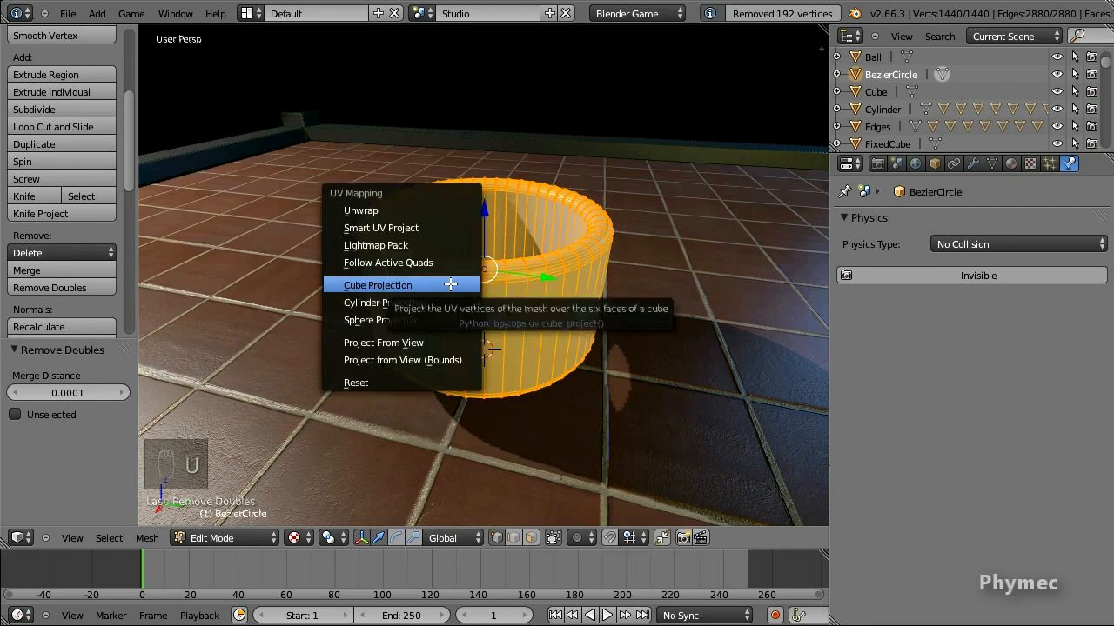
left_click(450, 285)
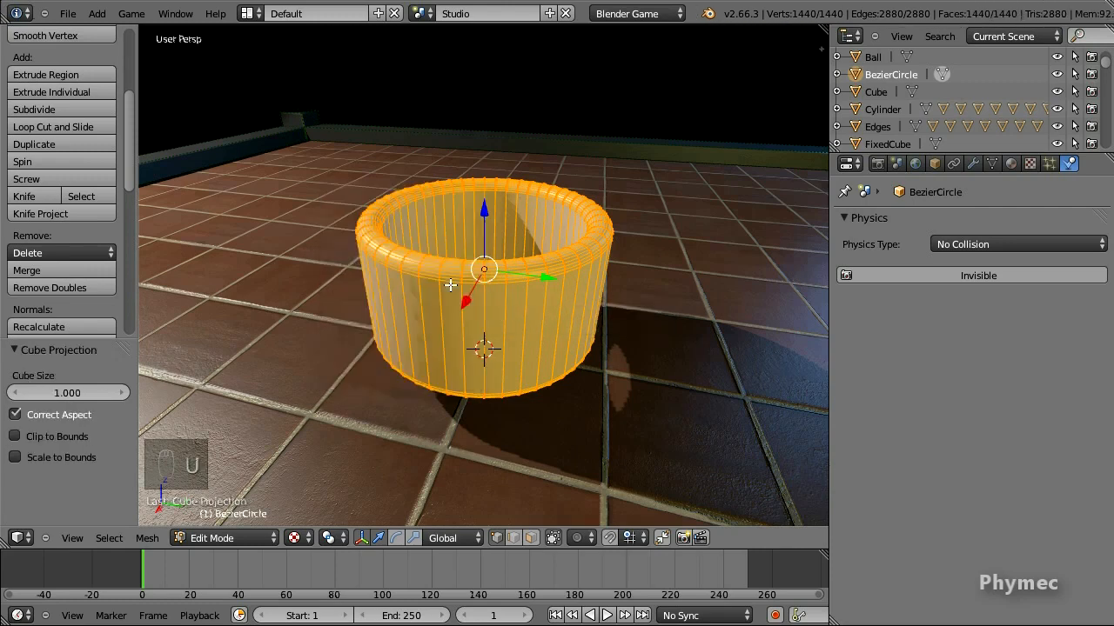
key("Tab")
left_click(1010, 163)
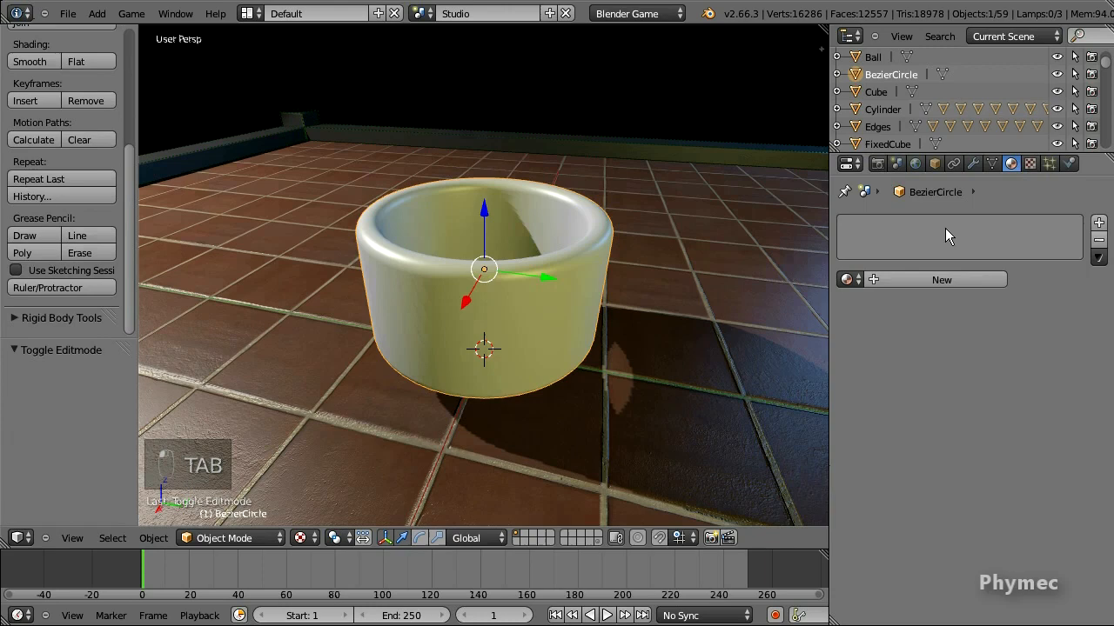
left_click(847, 279)
left_click(871, 342)
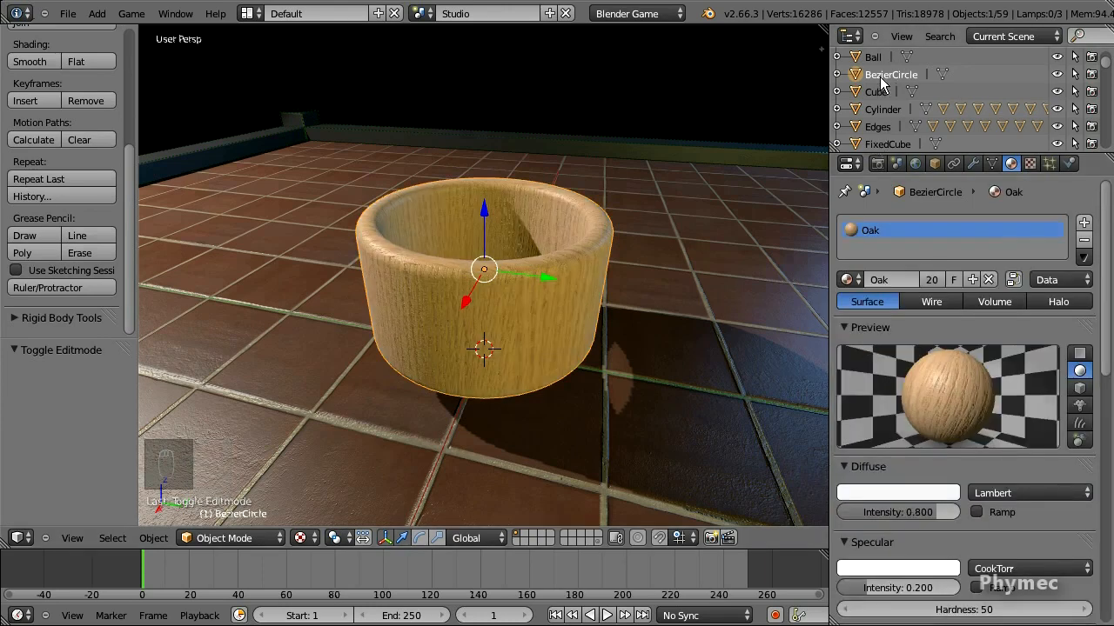
Step: Parent the BezierCircle ring to the Cylinder object using the Object parent type
scroll(904, 96, "up", 2)
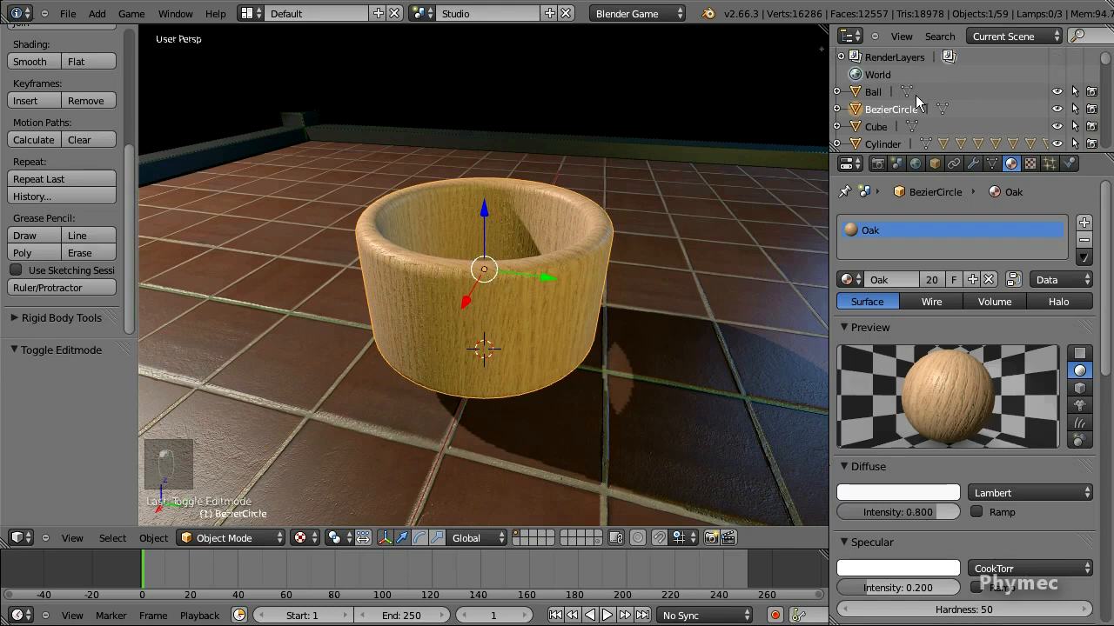
left_click(883, 144, "ctrl")
key("ctrl+p")
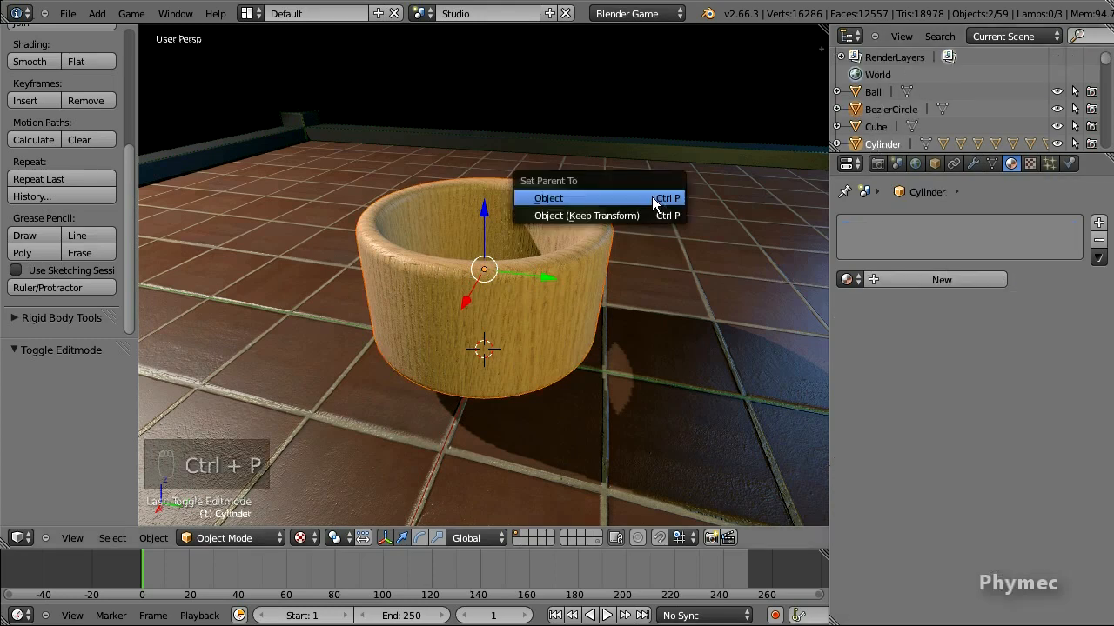
left_click(654, 201)
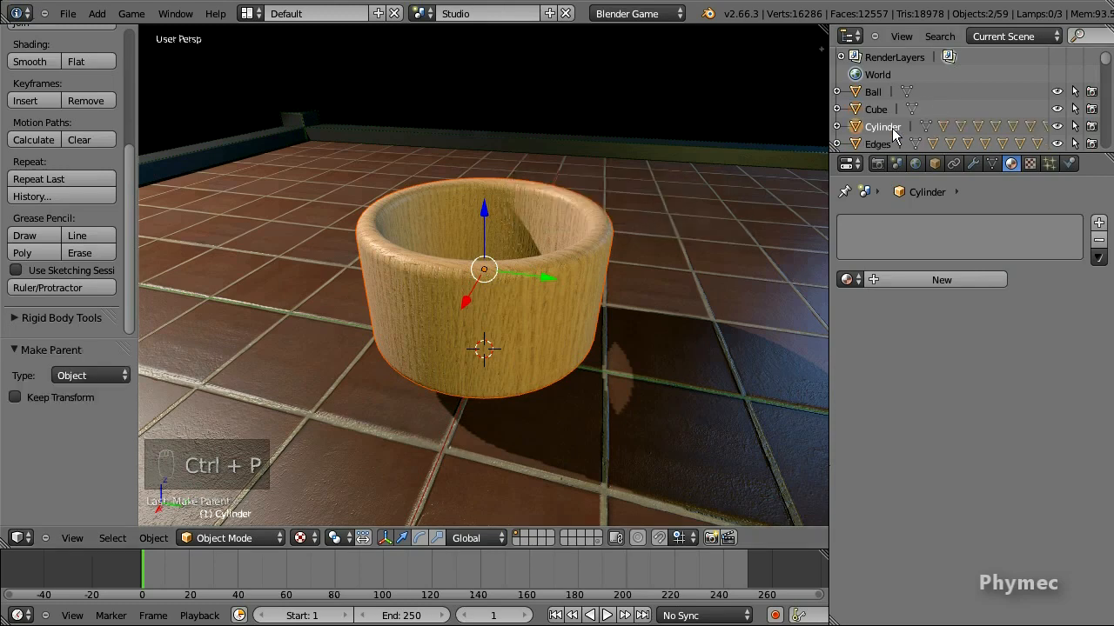
Step: Expand the Cylinder's hierarchy and briefly hide the BezierCircle child to examine the collision segments beneath it
scroll(1012, 130, "down", 2)
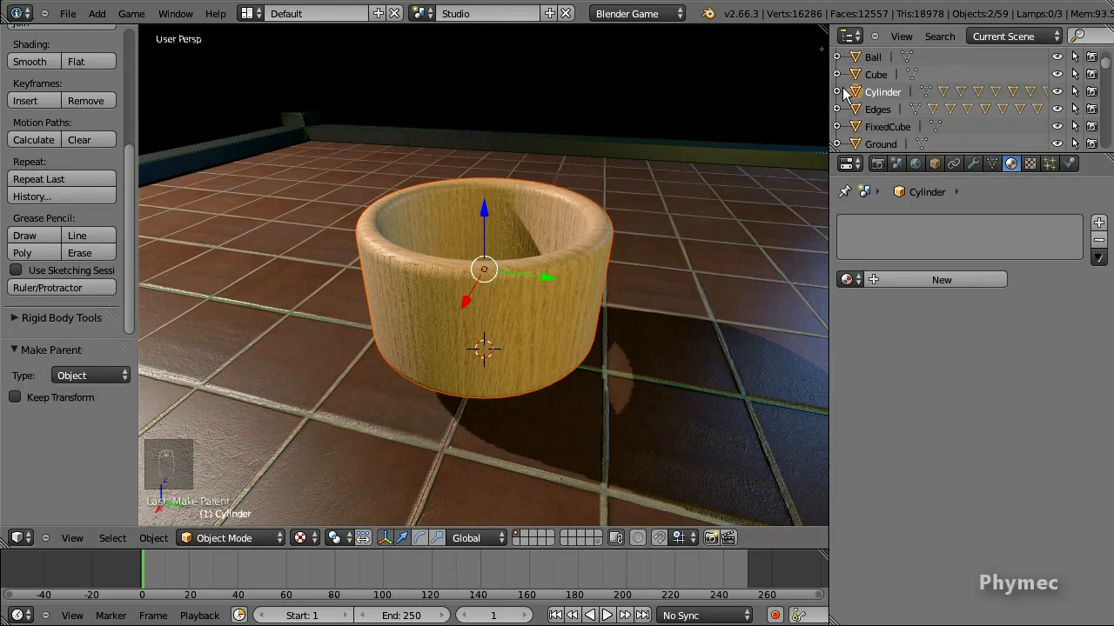
left_click(837, 91)
scroll(957, 84, "down", 2)
left_click(1056, 93)
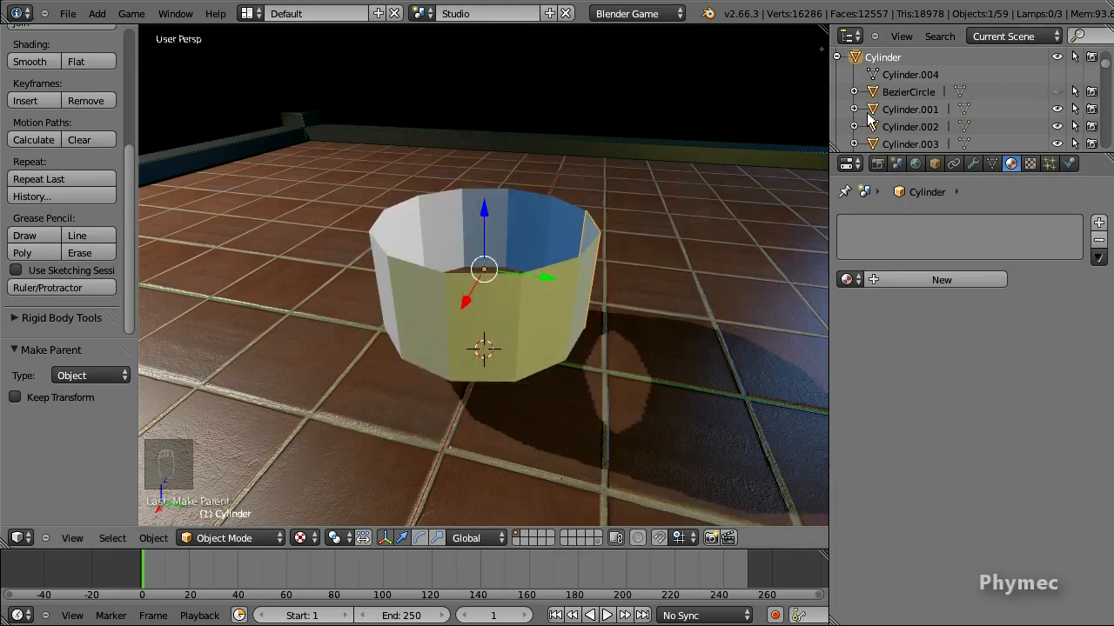
left_click(1056, 91)
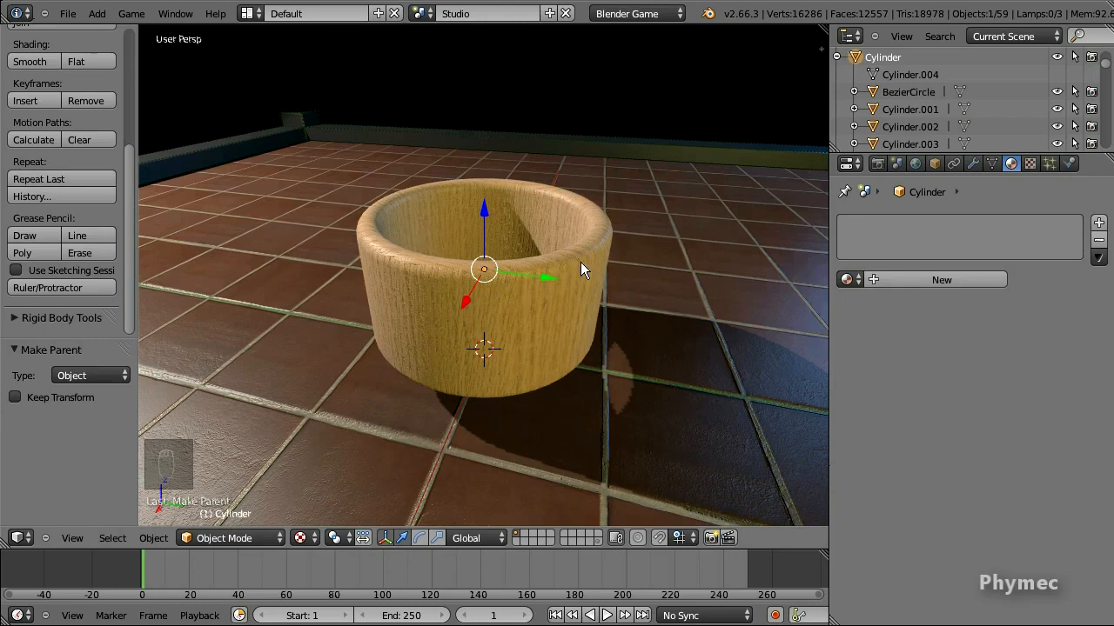
Step: Run the game engine, move objects around to test the hollow ring's collisions, and exit the simulation
key("p")
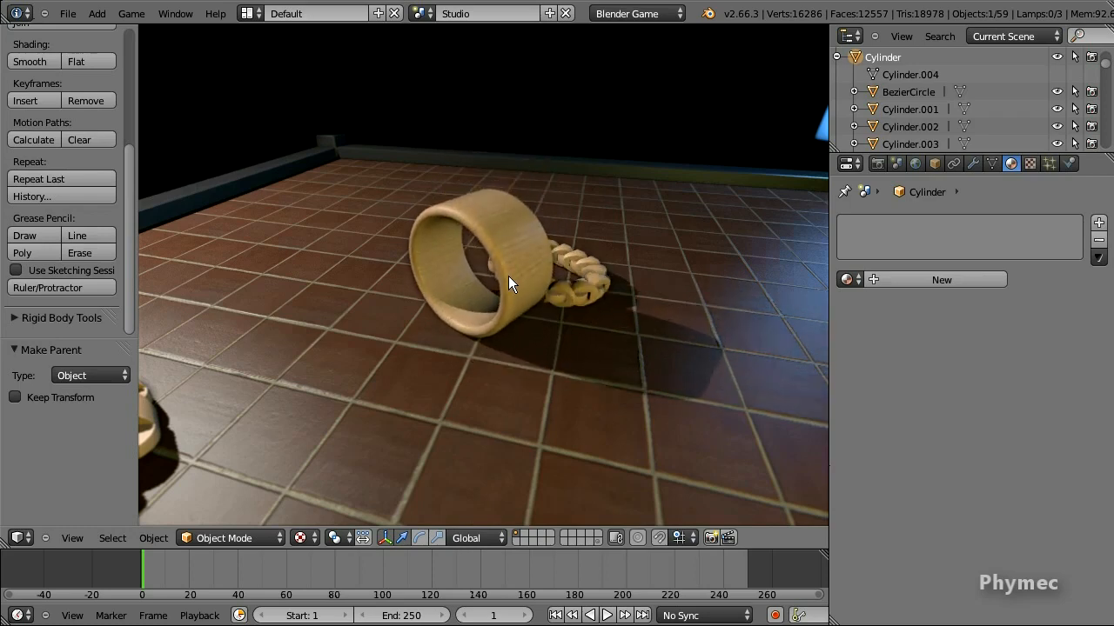
left_click_drag(234, 357, 418, 315)
left_click_drag(473, 260, 277, 327)
left_click_drag(216, 244, 582, 285)
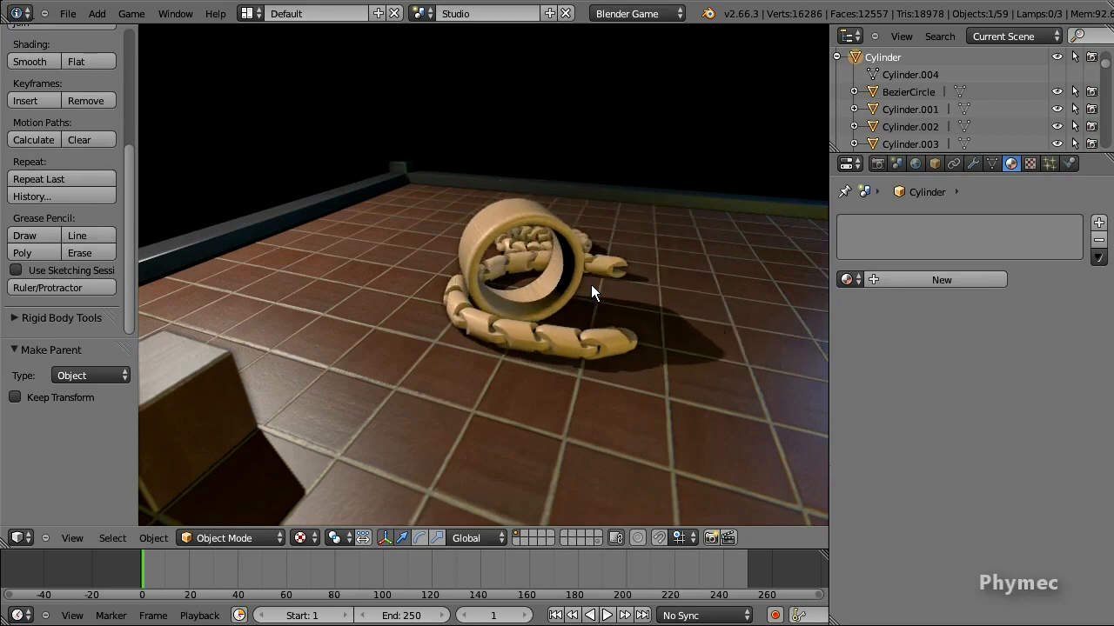
key("Escape")
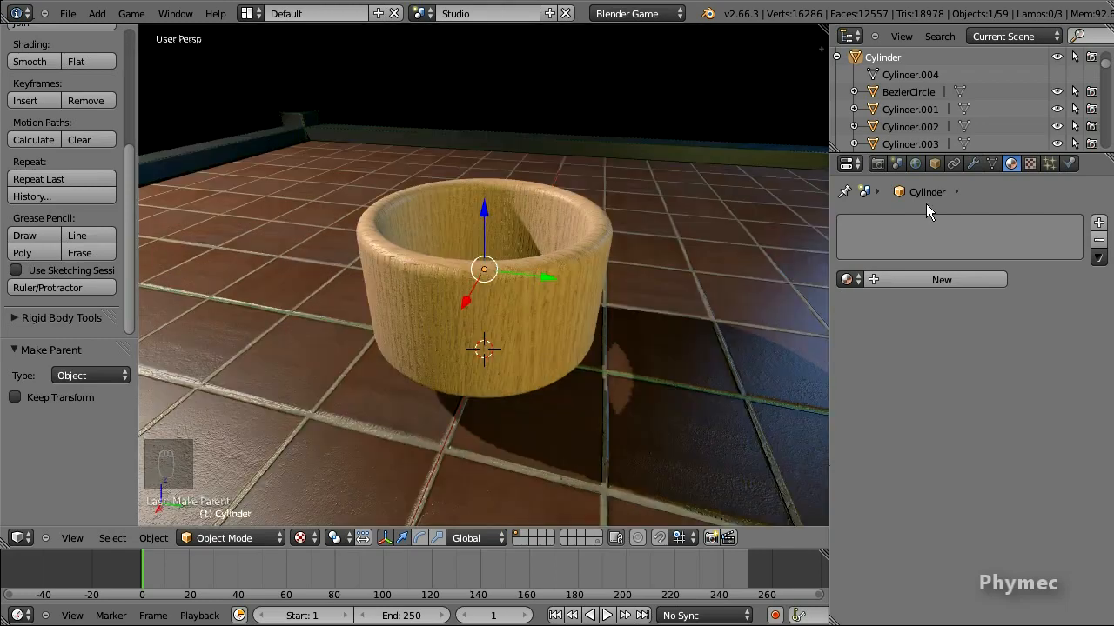
Step: Review the Cylinder's physics settings, including its bounds type, margin and Compound option
left_click(1068, 163)
scroll(997, 422, "down", 4)
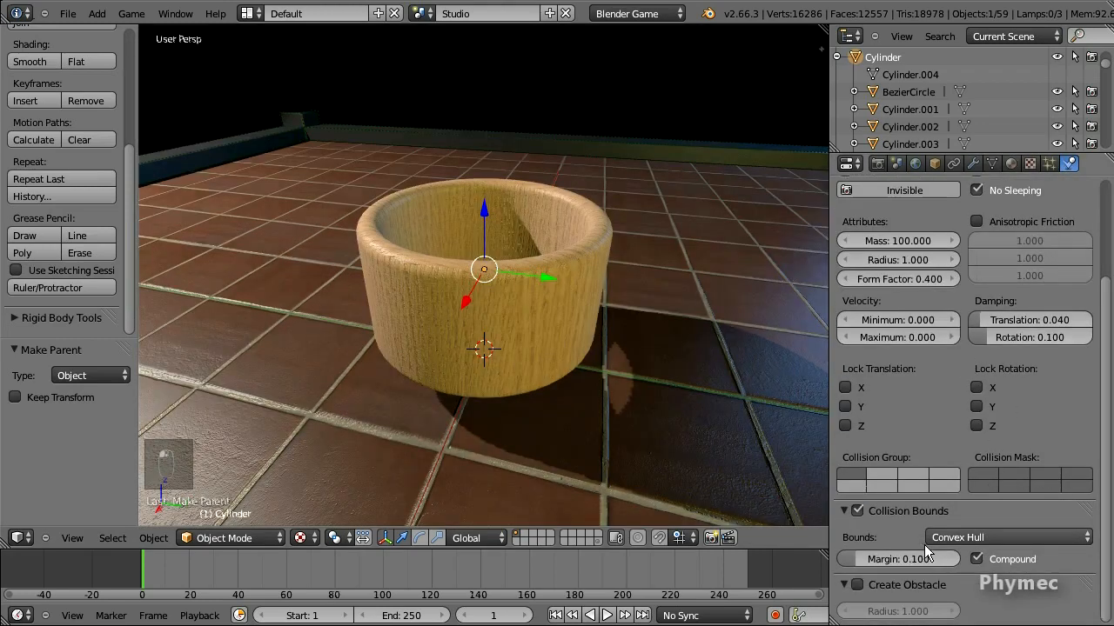
left_click(973, 558)
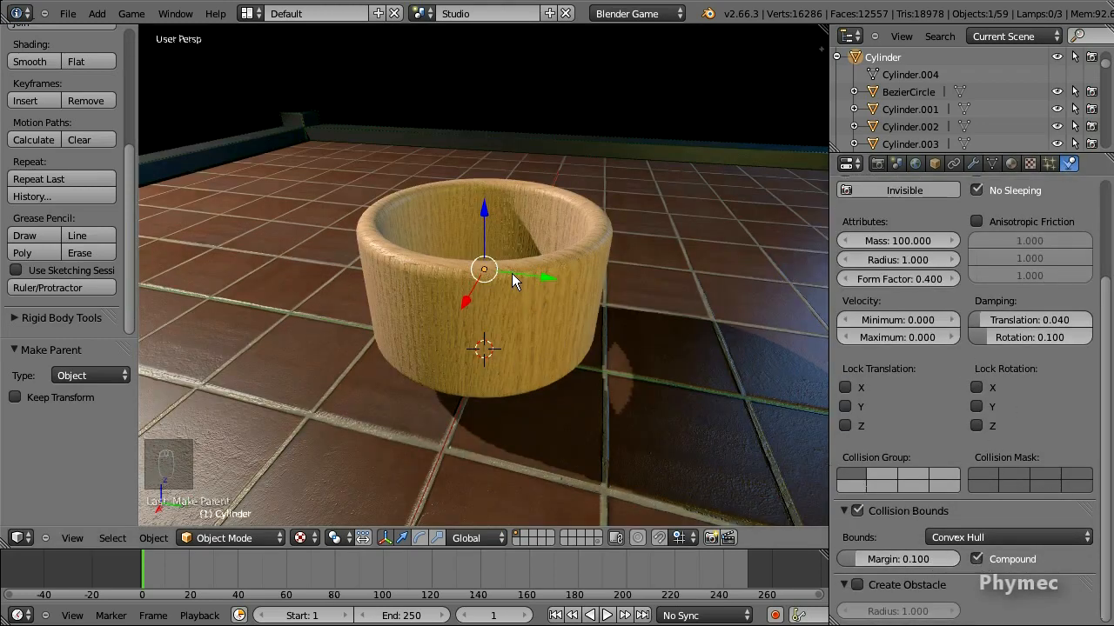
Step: Delete the cylinder ring with its child objects, add a new Bezier circle and raise it above the floor
key("Delete")
key("shift+a")
mouse_move(453, 264)
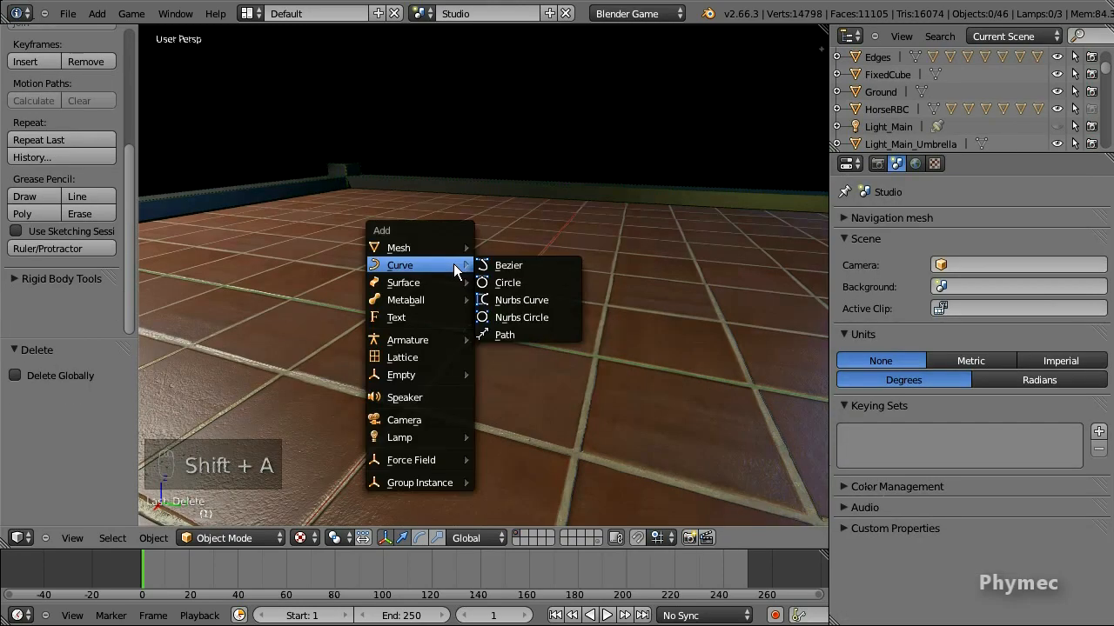
left_click(507, 283)
left_click_drag(463, 272, 469, 204)
Step: Move two opposite control points of the Bezier circle by -1 along Z in Edit Mode
key("Tab")
right_click(373, 235)
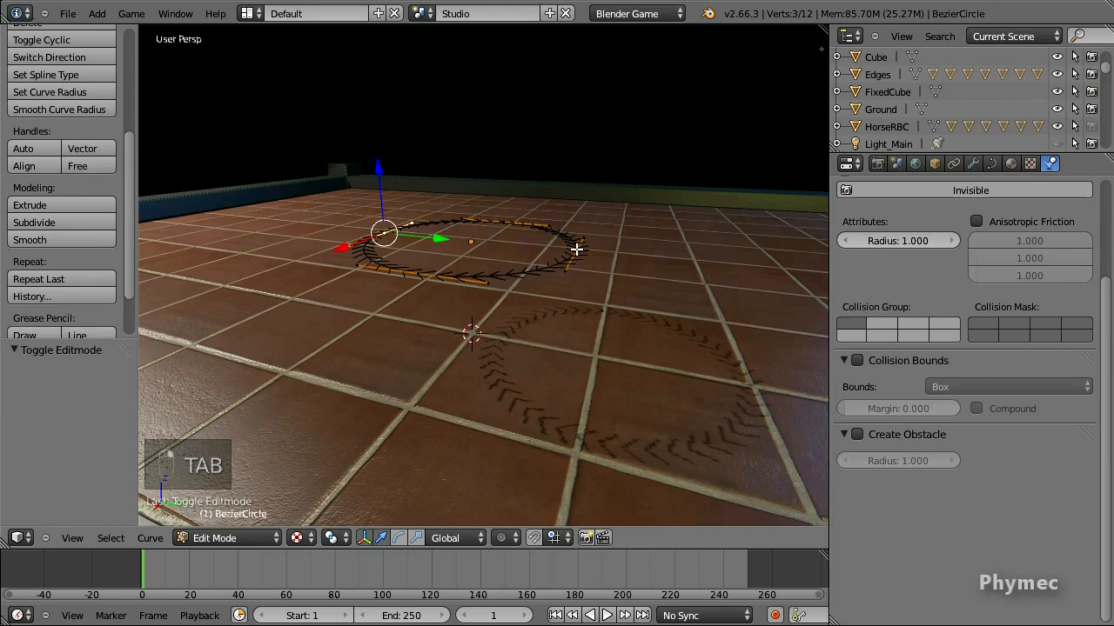
right_click(575, 250, "shift")
type("gz-1")
key("Return")
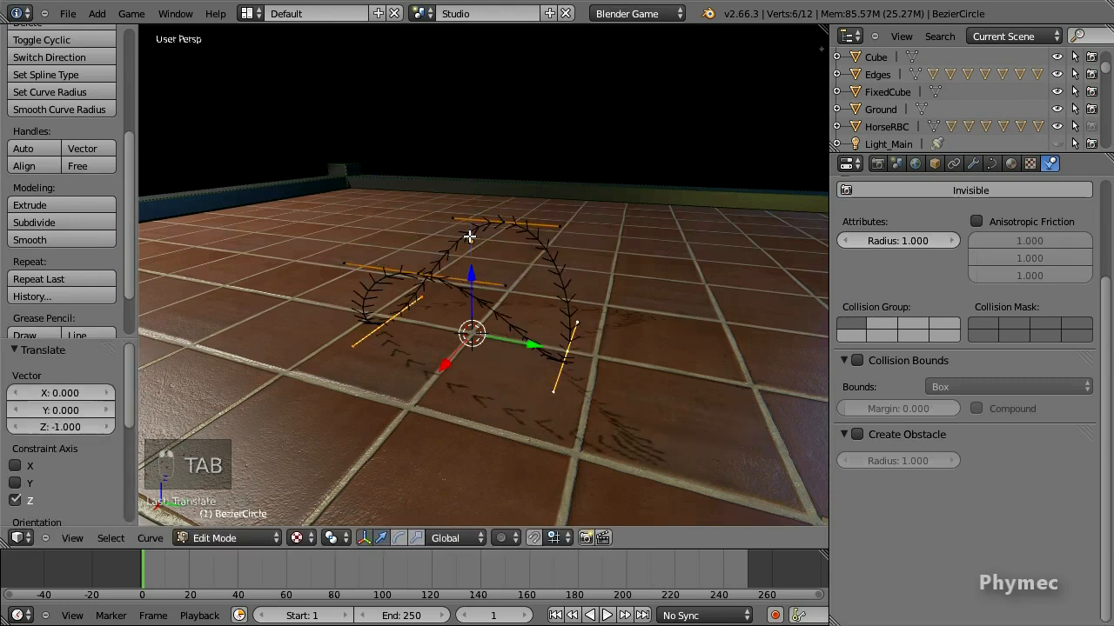
Step: Raise the other two opposite control points by 1 unit along Z and return to Object Mode
right_click(419, 276)
right_click(502, 221, "shift")
key("g")
key("z")
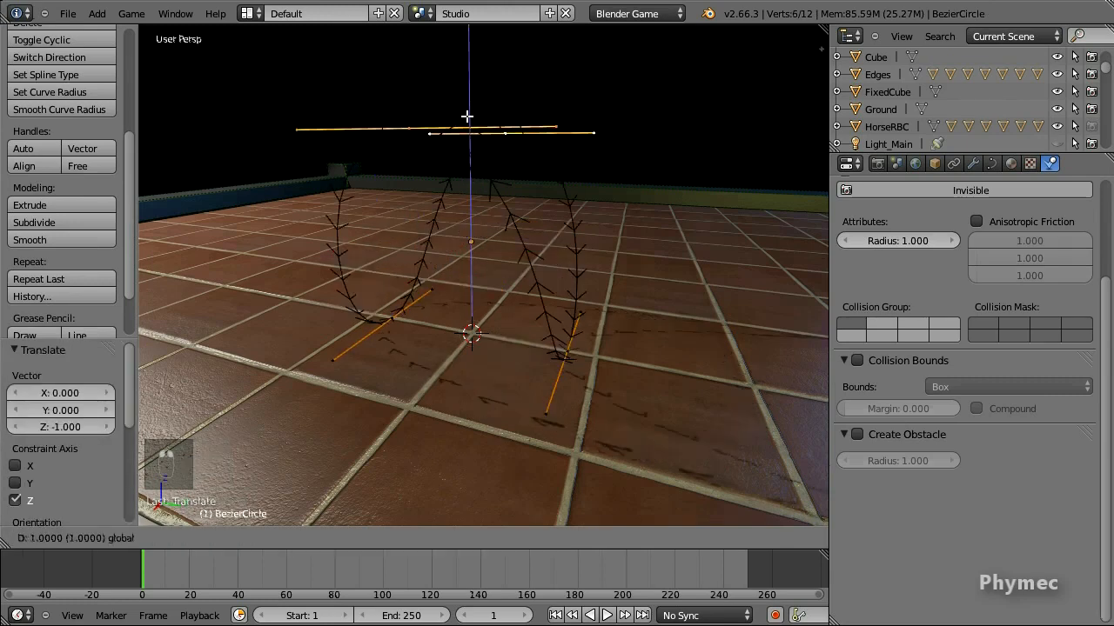
key("Return")
key("Tab")
Step: Set the wavy curve's extrusion to 0.1 to turn it into a thin ribbon
middle_click_drag(540, 215, 534, 231)
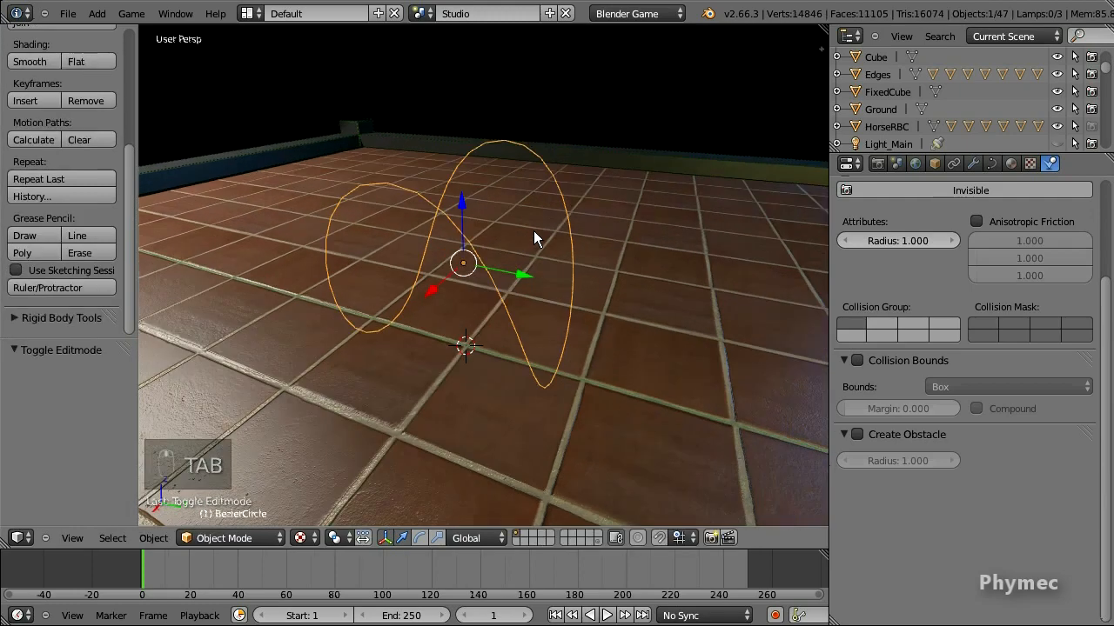
left_click(992, 164)
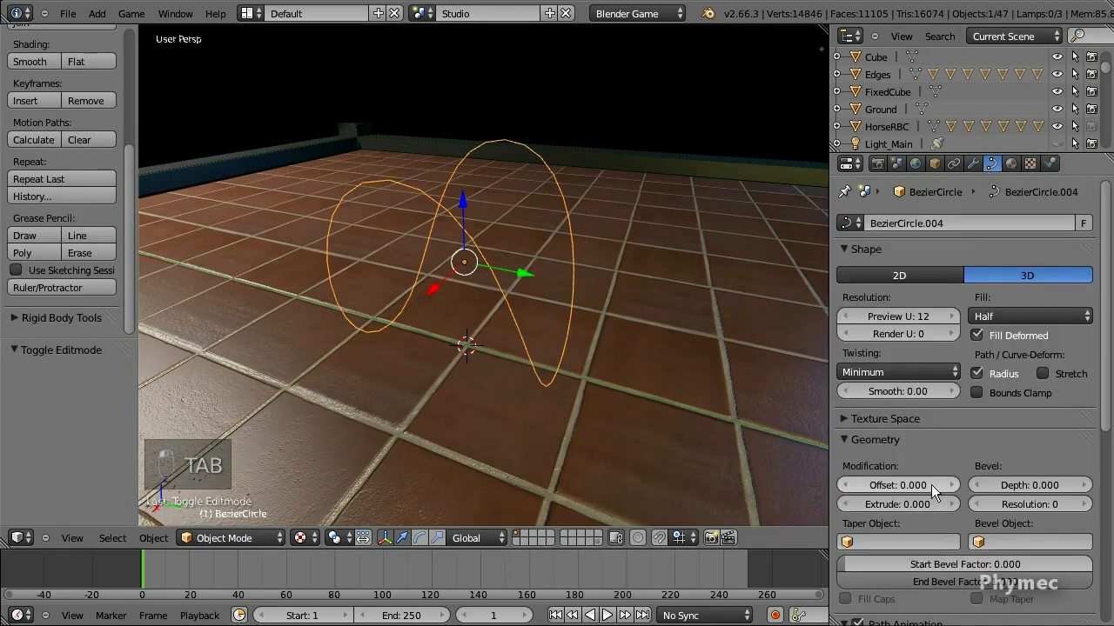
left_click(900, 504)
type("0.1")
key("Return")
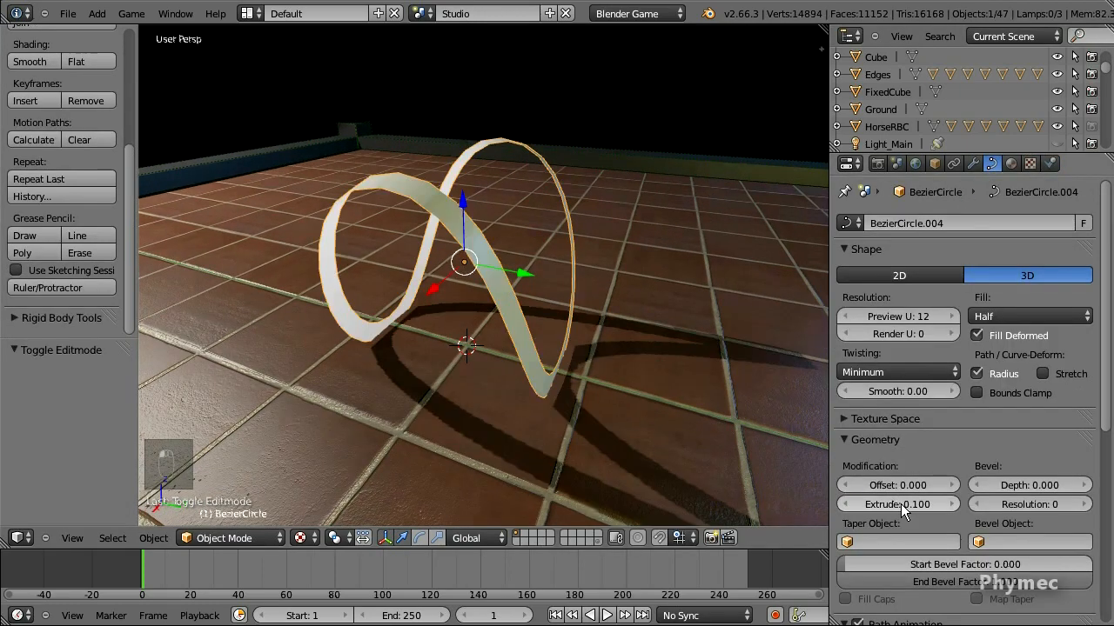
scroll(1001, 79, "up", 3)
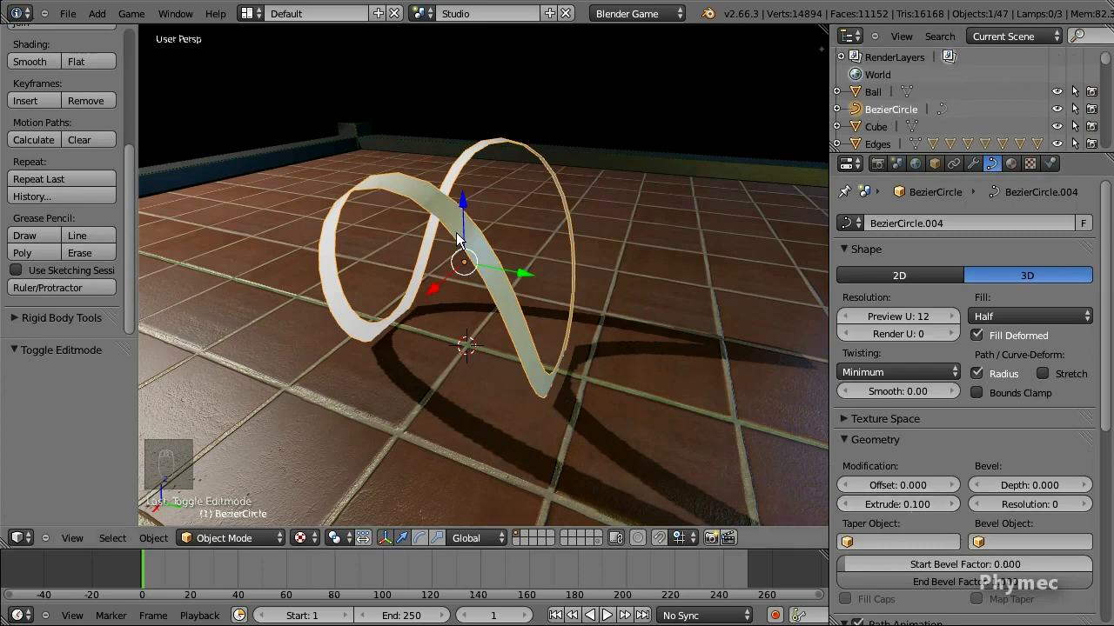
key("Tab")
key("Tab")
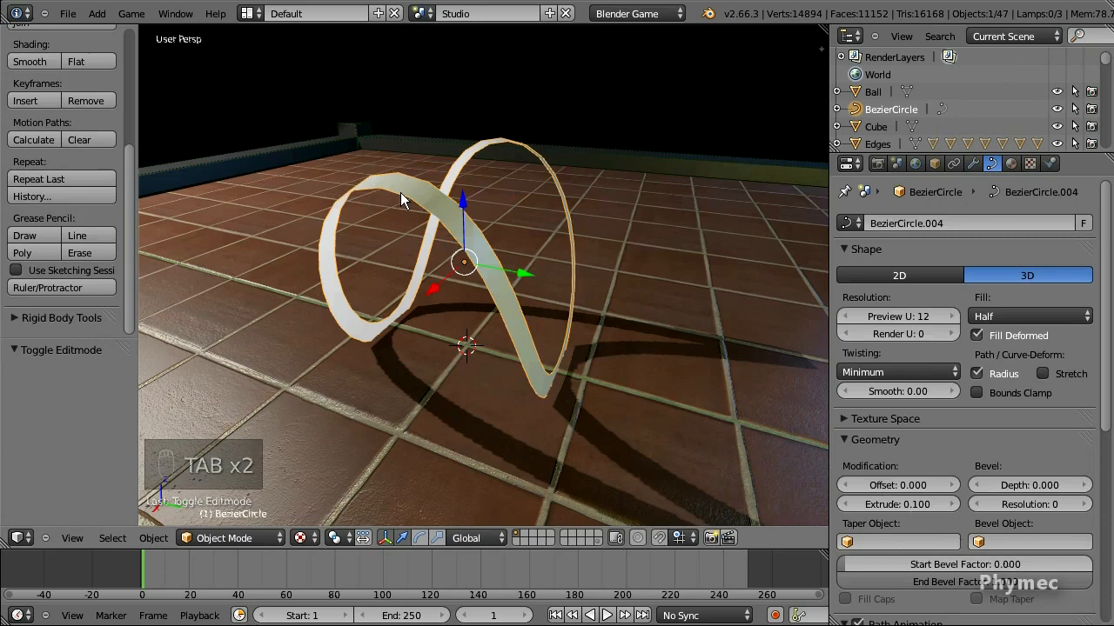
Step: Duplicate the wavy ribbon in place and set the copy's physics type to No Collision
key("shift+d")
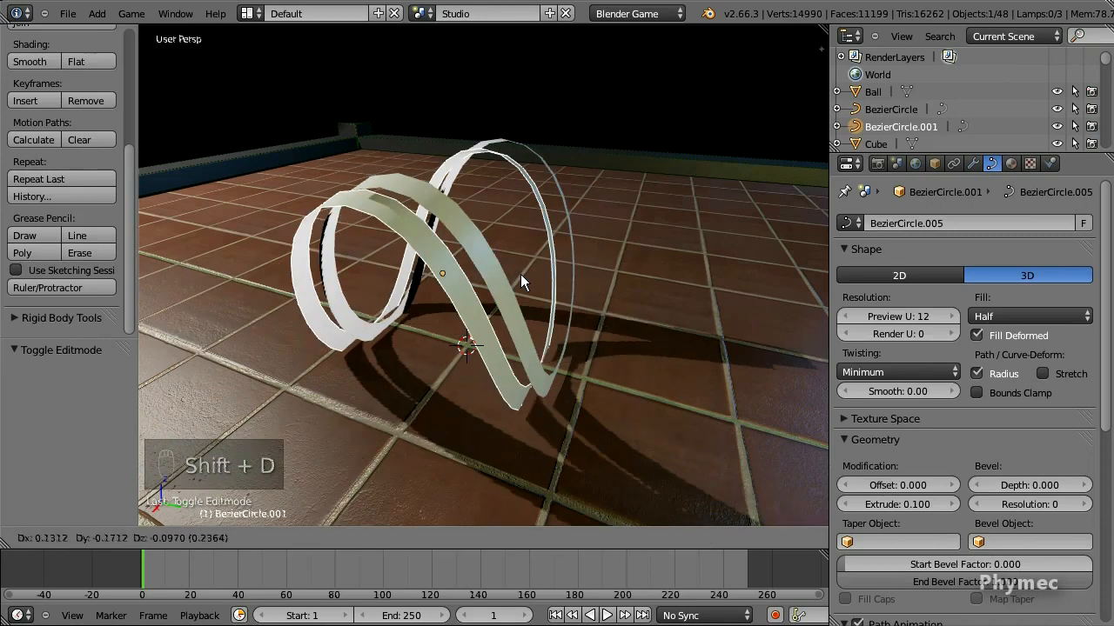
left_click(534, 265)
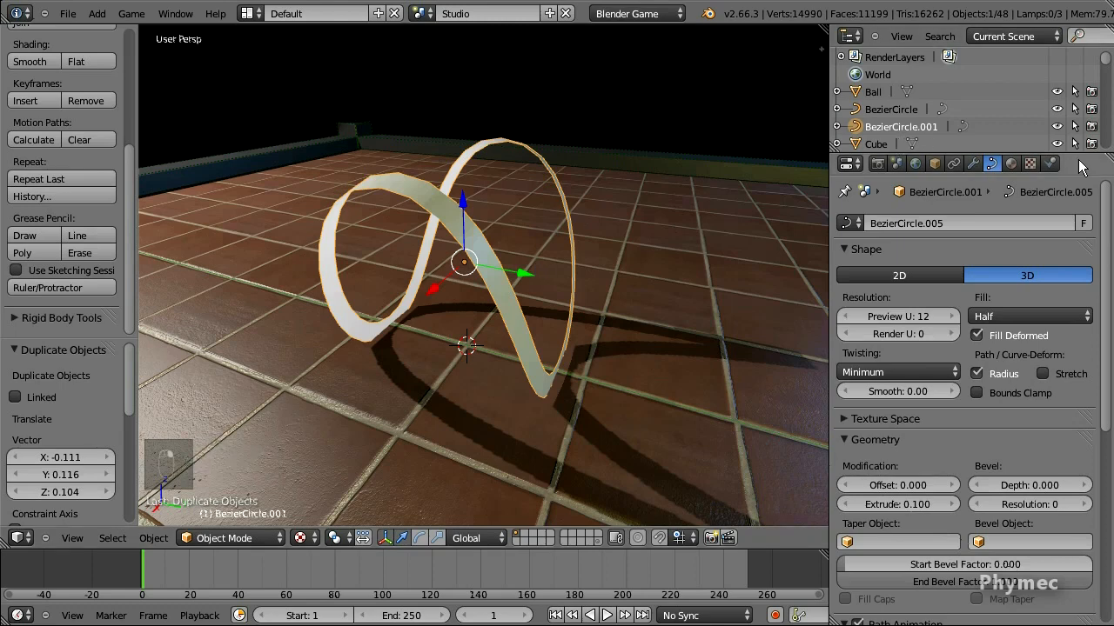
left_click(1051, 162)
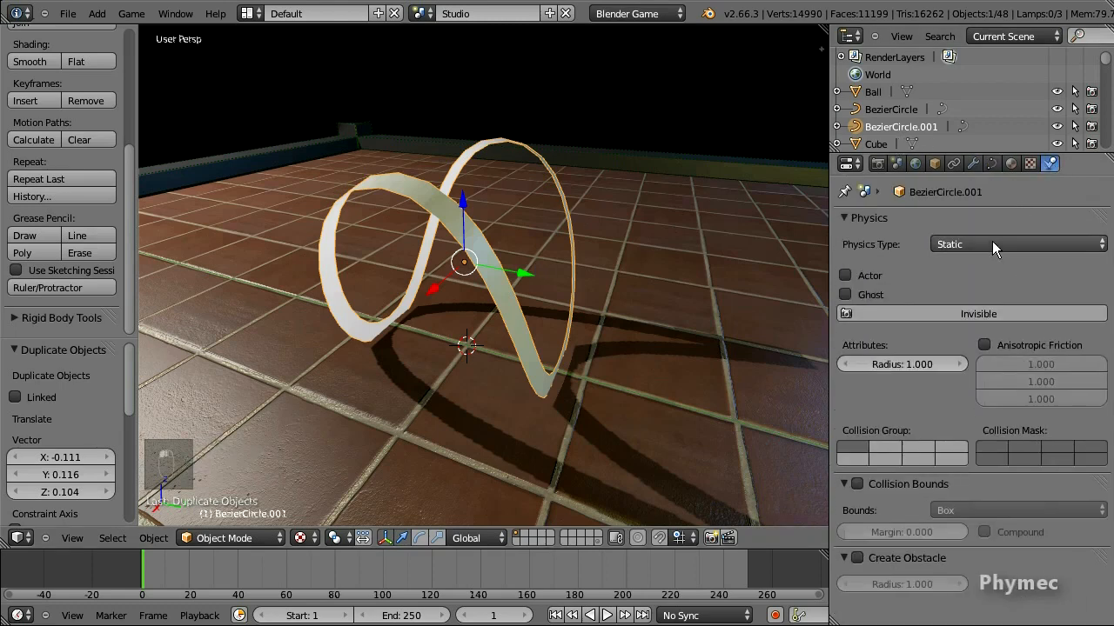
left_click(993, 244)
left_click(991, 227)
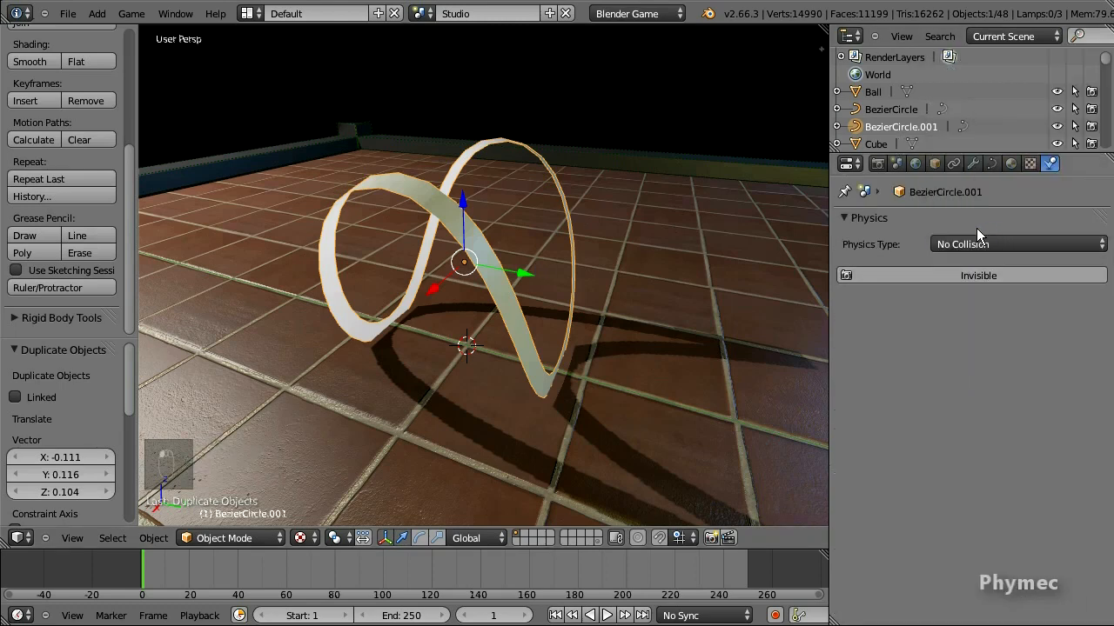
Step: Convert the original ribbon curve to a mesh and check its geometry in Edit Mode
left_click(888, 108)
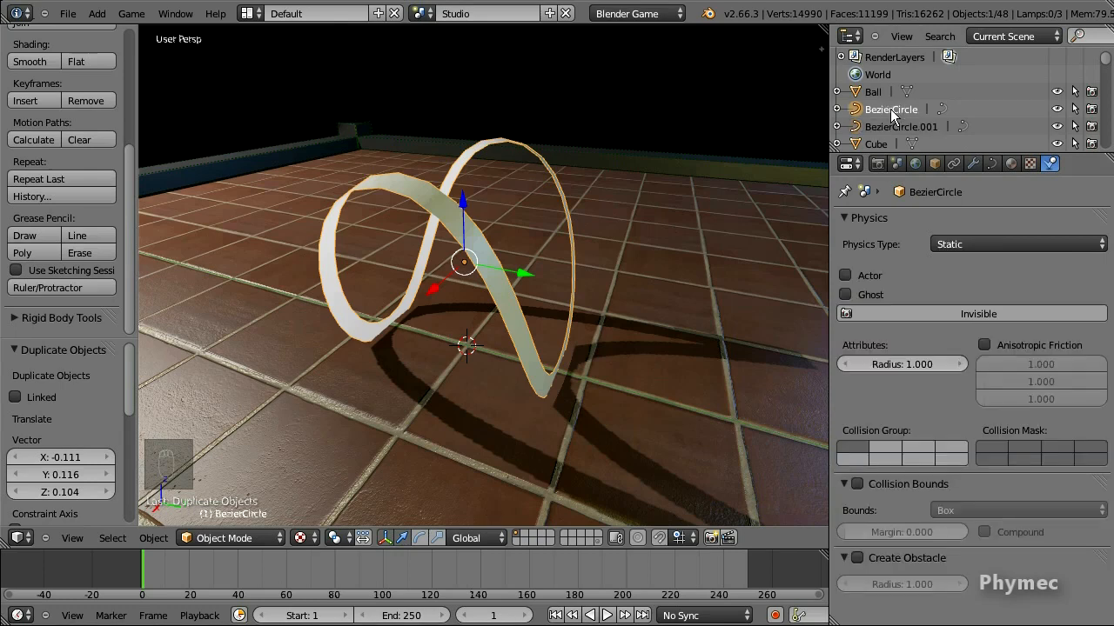
key("alt+c")
left_click(518, 296)
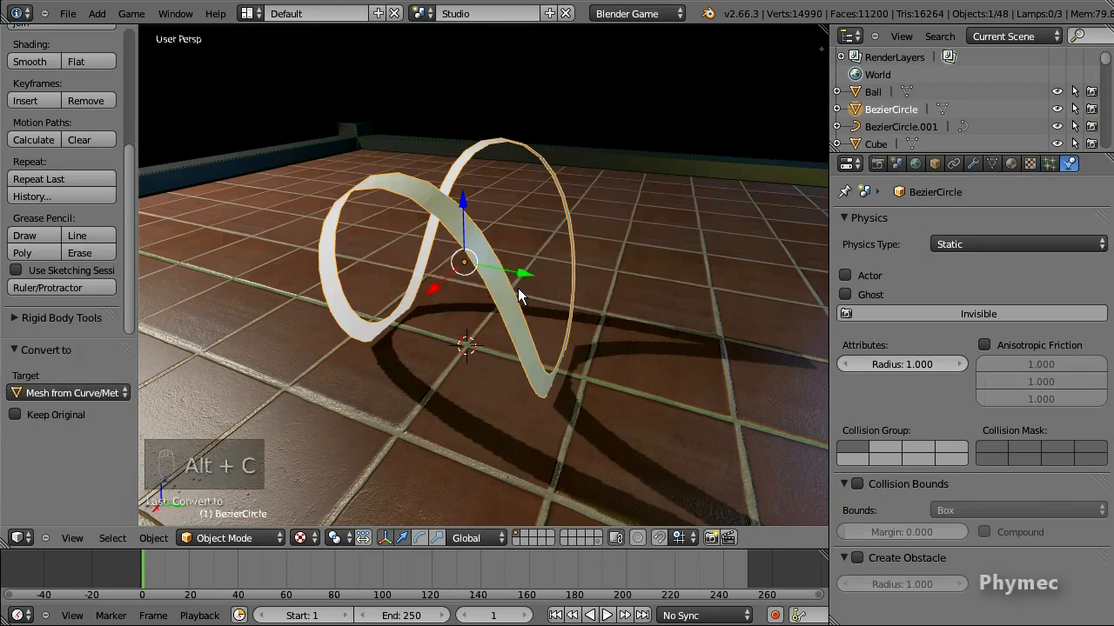
key("Tab")
key("a")
key("a")
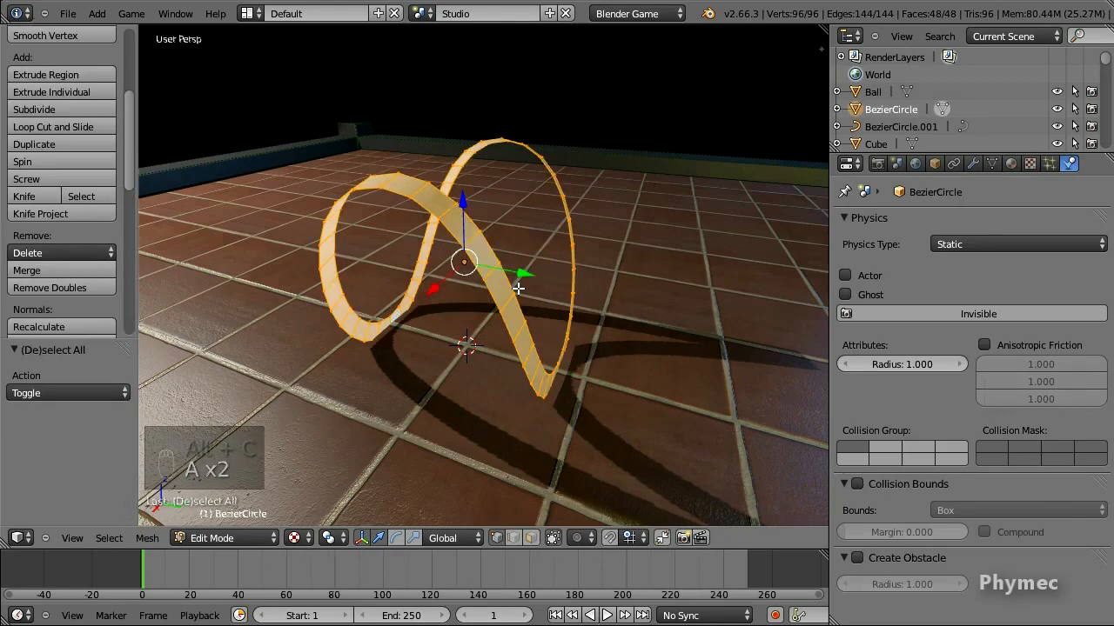
key("Tab")
Step: Make the original ribbon mesh a Rigid Body with a mass of 100 and No Sleeping enabled
left_click(1013, 244)
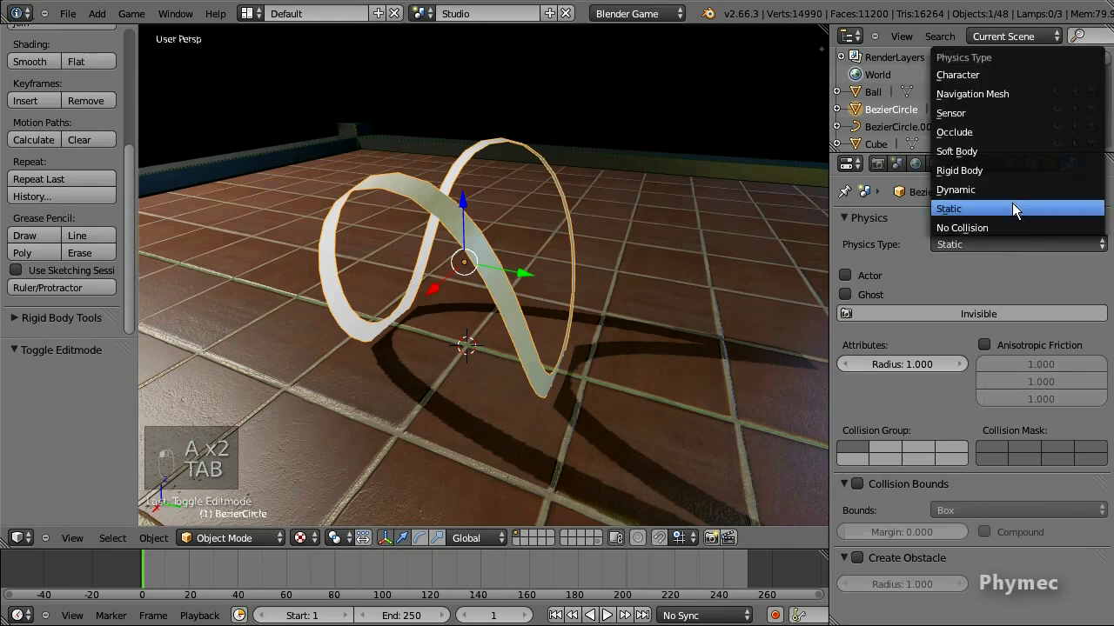
left_click(1013, 170)
scroll(1011, 420, "down", 2)
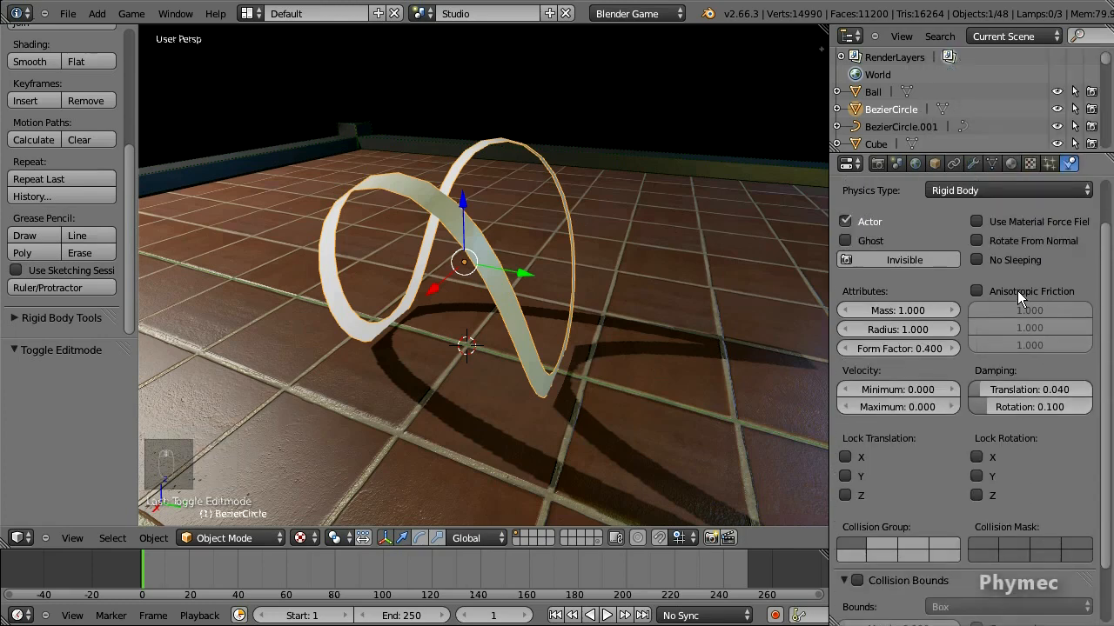
left_click(893, 310)
type("100")
key("Return")
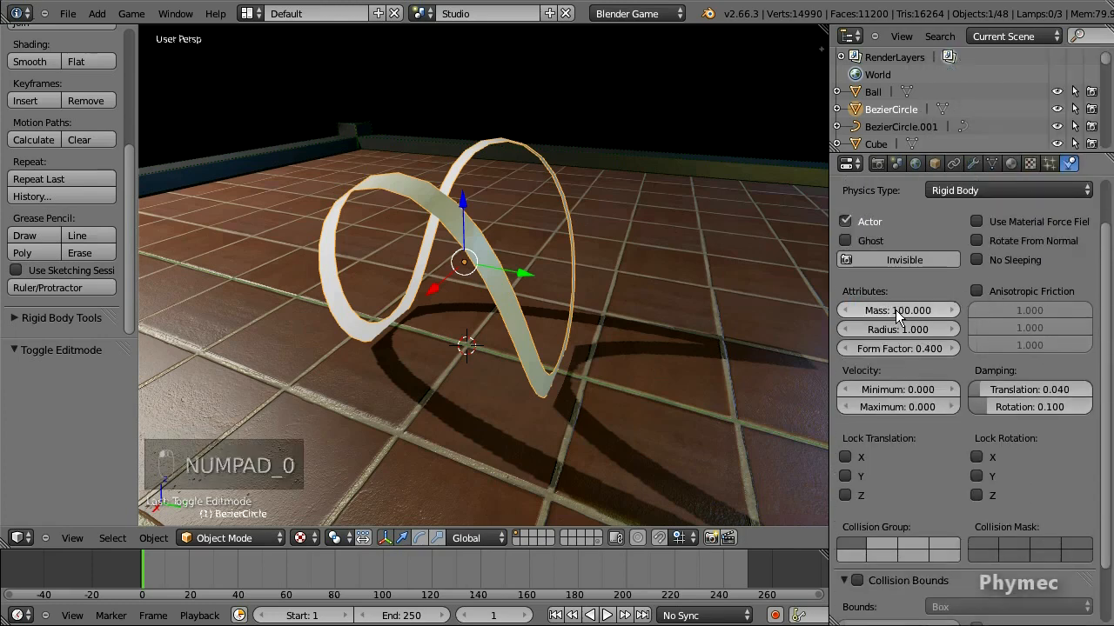
left_click(978, 259)
Step: Enable Convex Hull collision bounds on the ribbon mesh with a margin of 0.1 and the Compound option
scroll(971, 294, "down", 2)
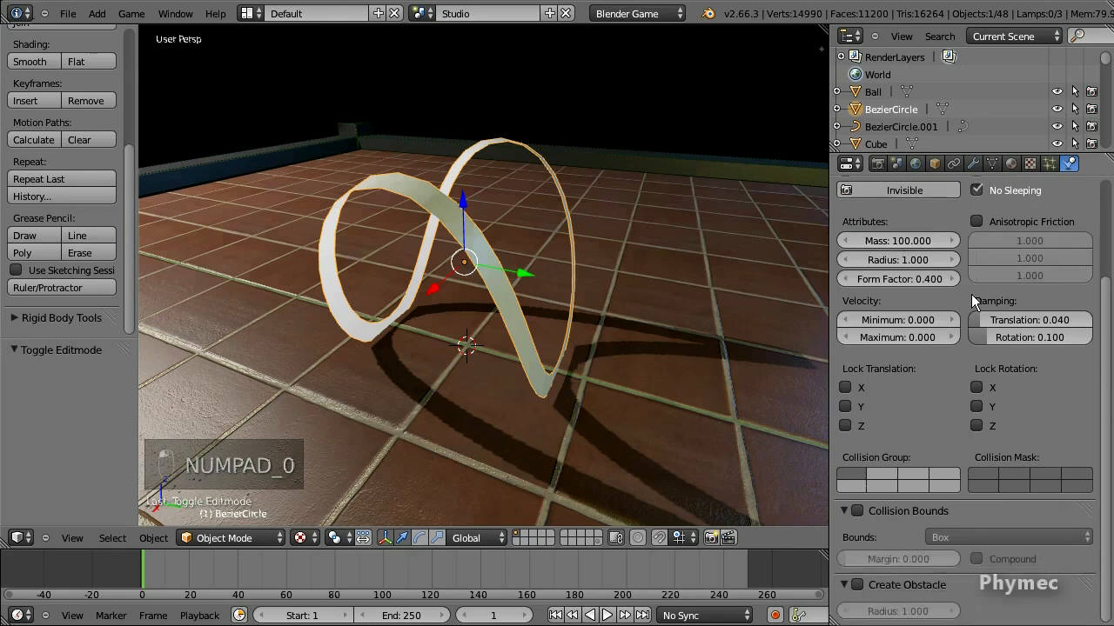
left_click(857, 512)
left_click(973, 534)
left_click(980, 501)
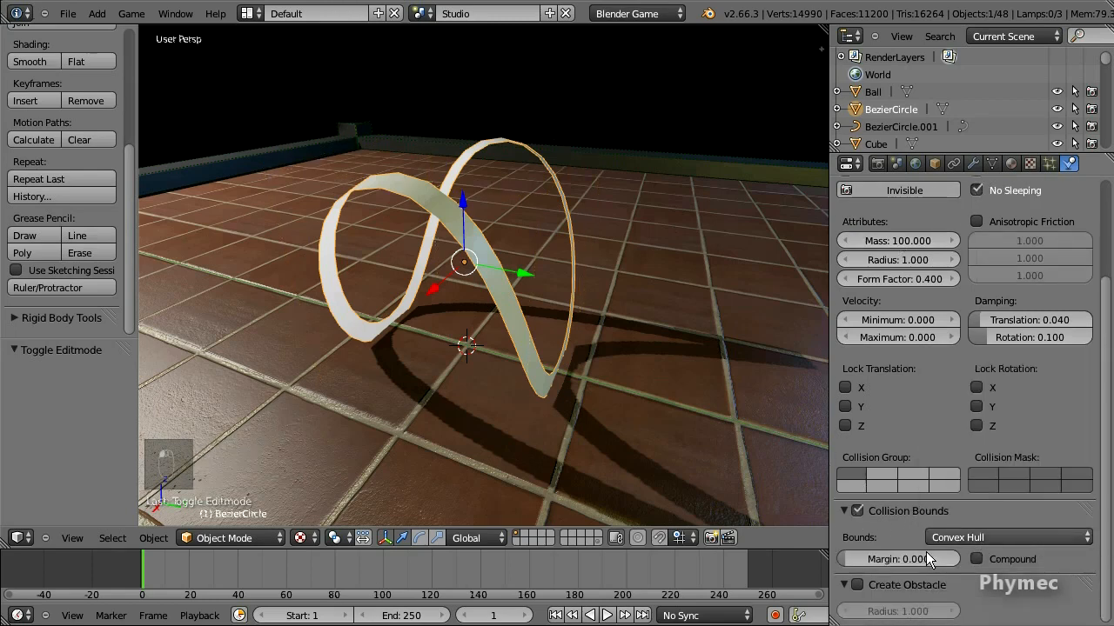
left_click(925, 557)
type("0.1")
key("Return")
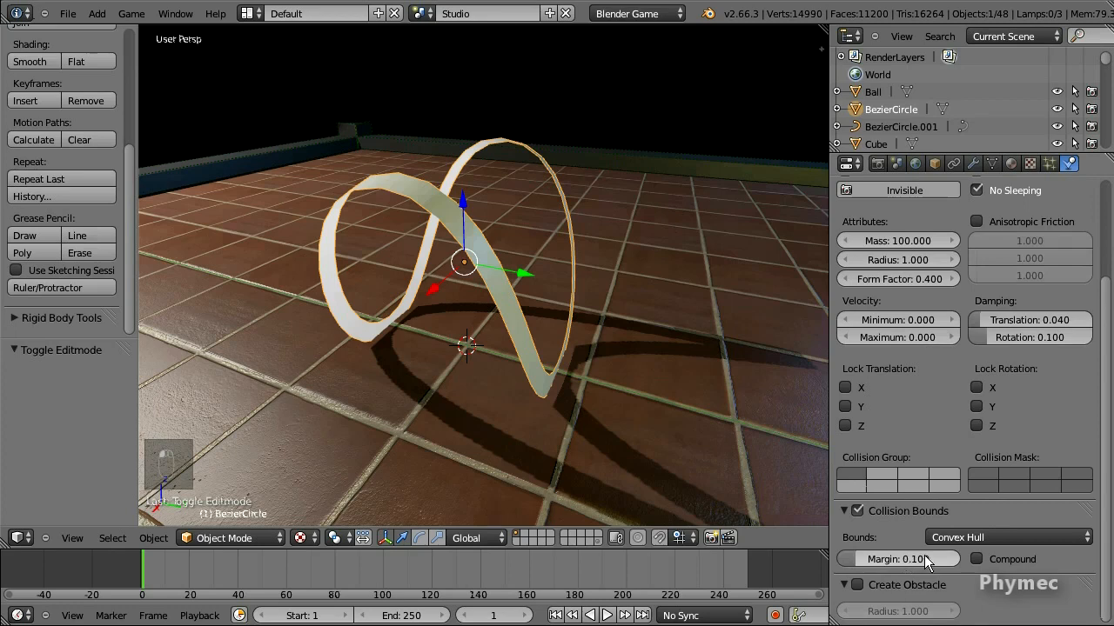
scroll(1003, 476, "up", 5)
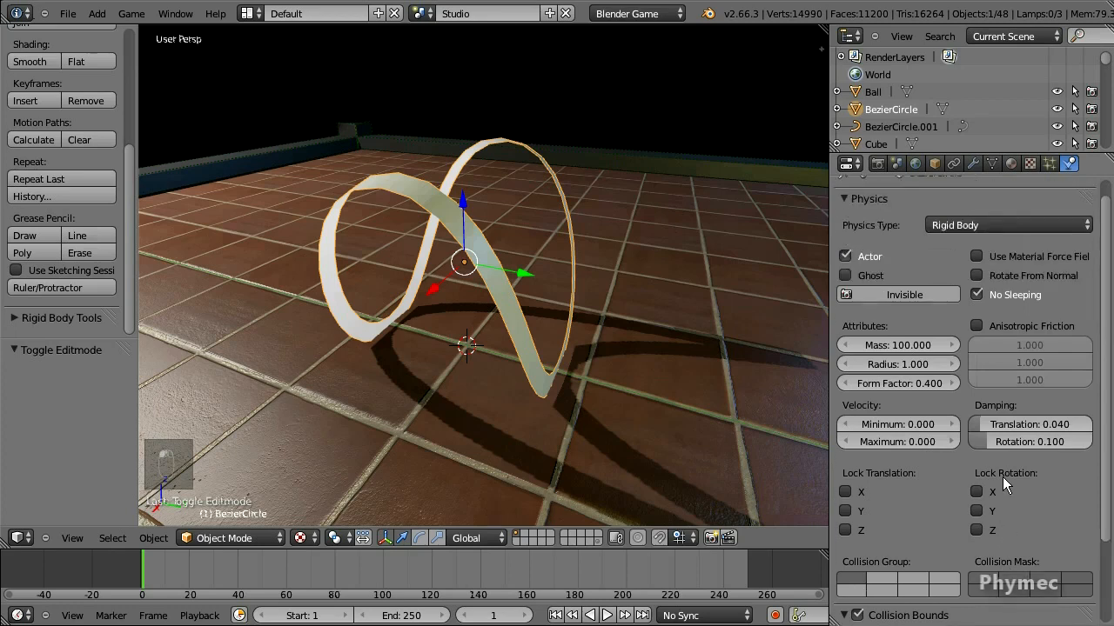
scroll(1015, 383, "down", 5)
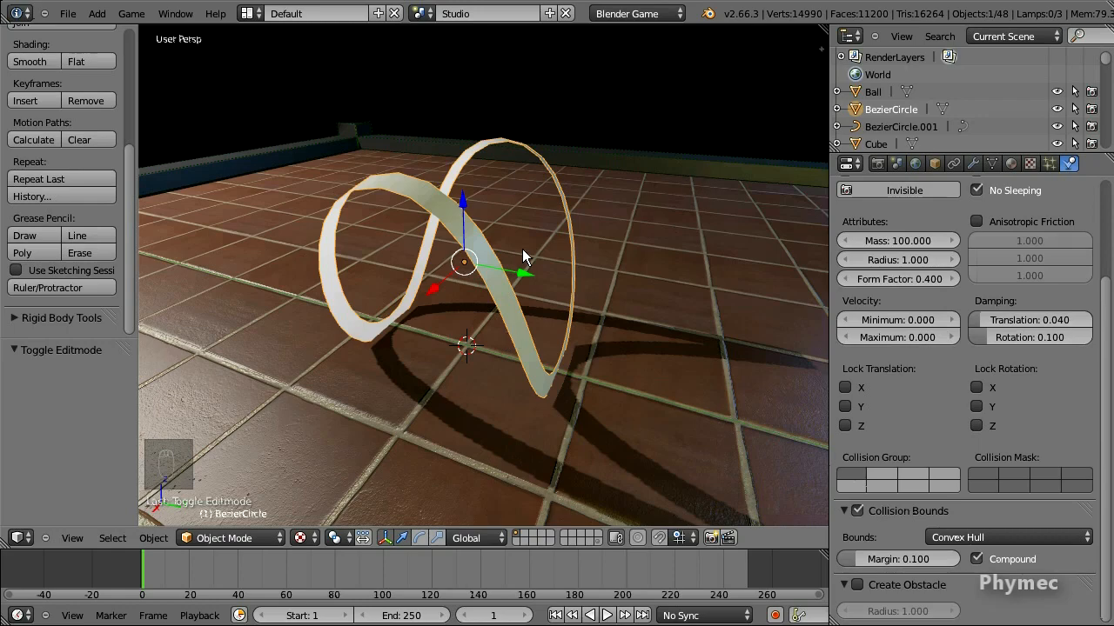
Step: Add an Edge Split modifier with a split angle of 0° to the ribbon mesh and apply it
key("Tab")
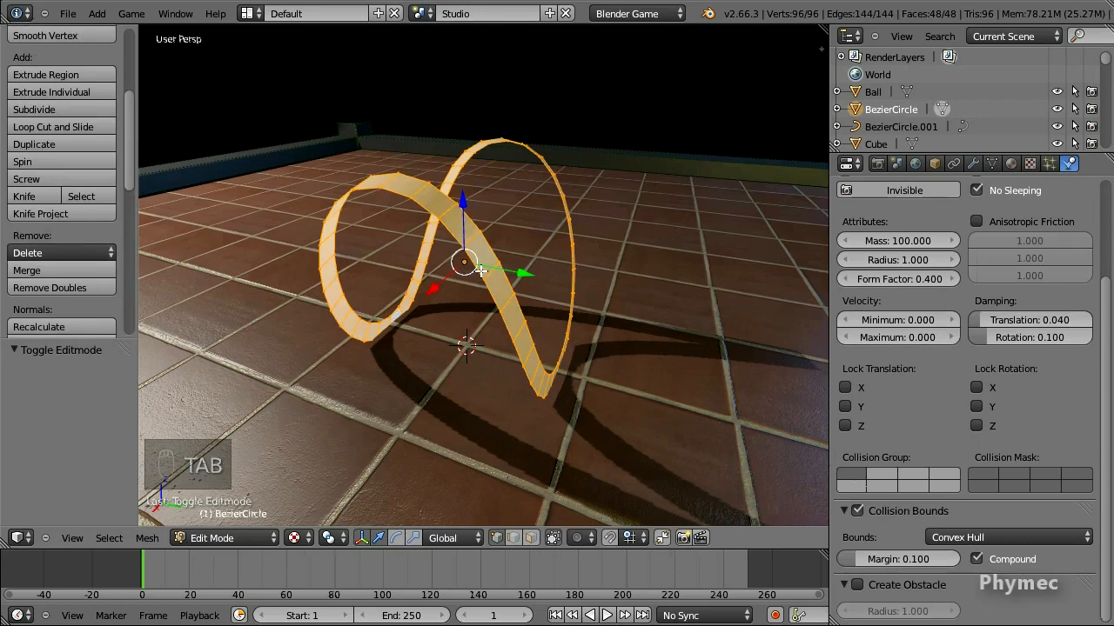
left_click(975, 163)
key("Tab")
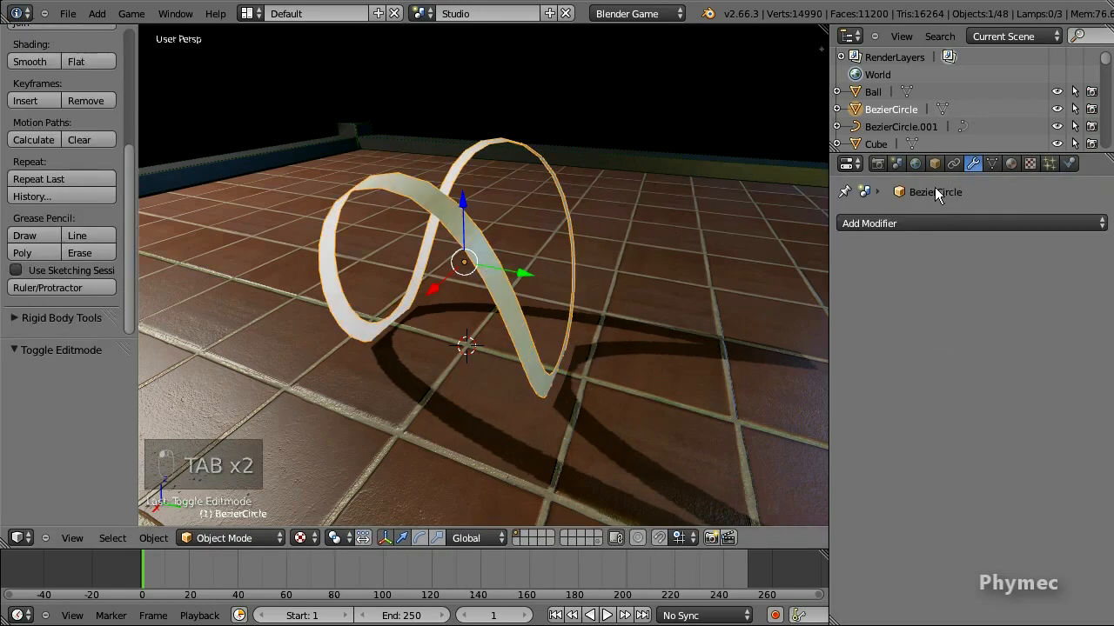
left_click(928, 222)
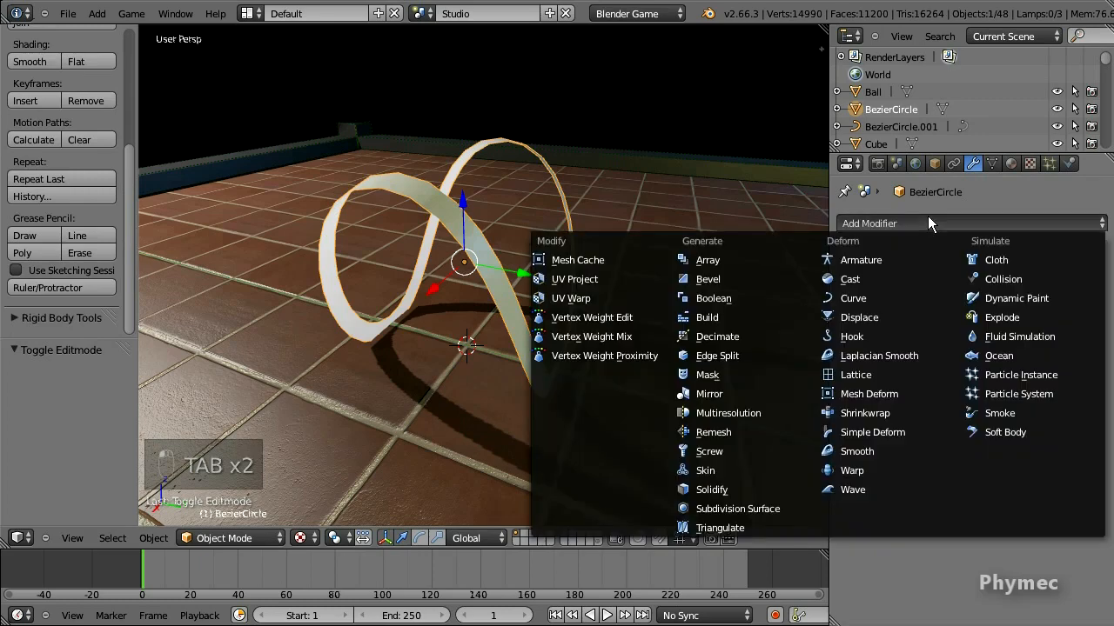
left_click(746, 355)
left_click_drag(927, 325, 735, 322)
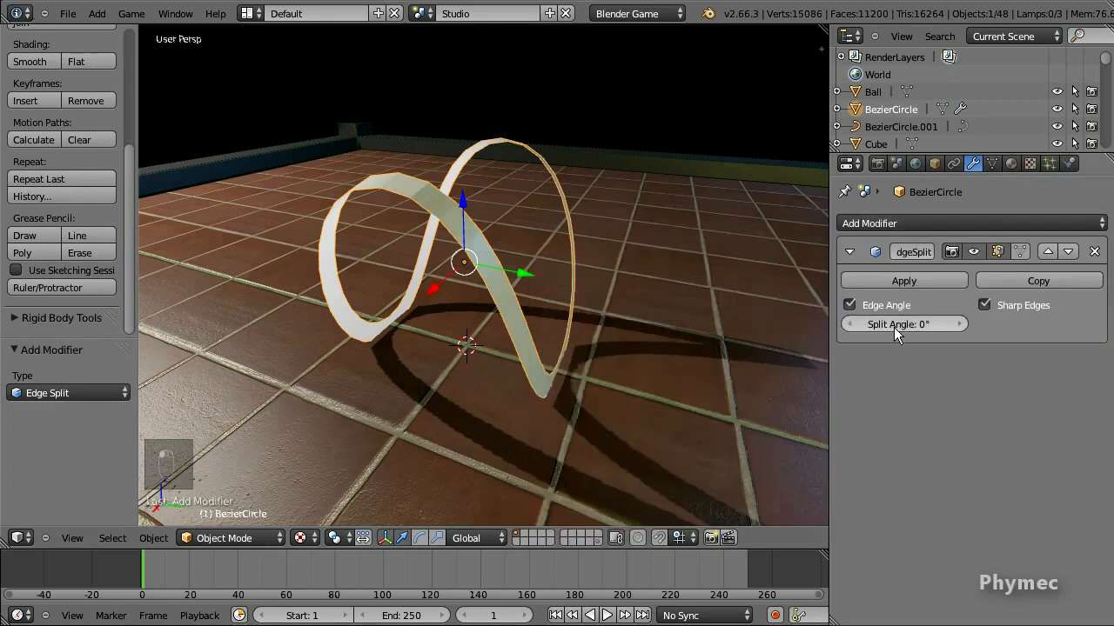
left_click(900, 281)
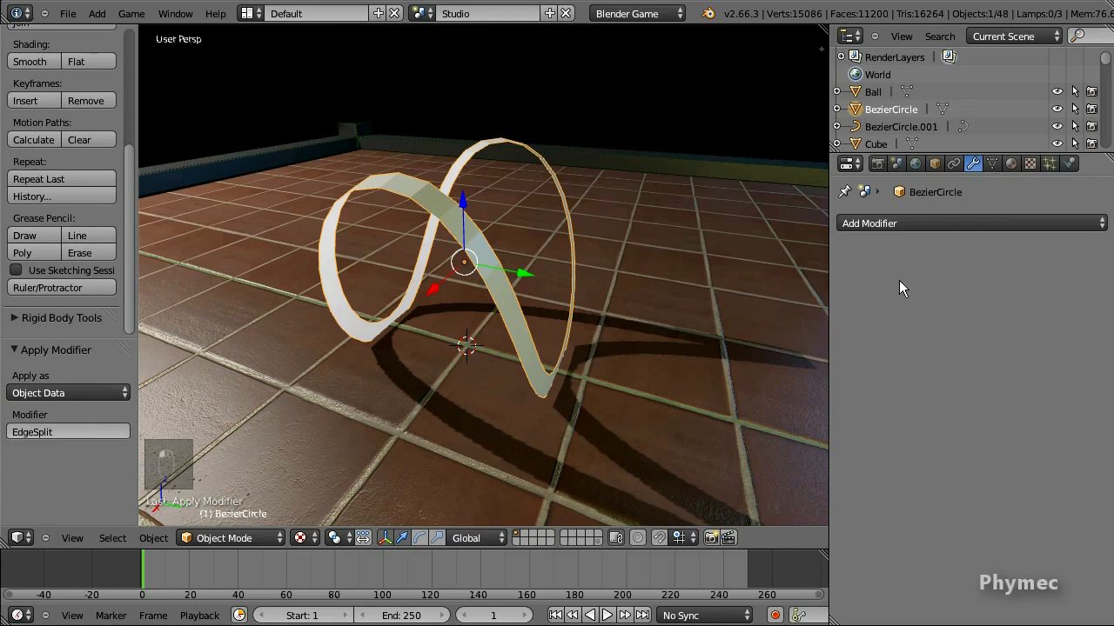
Step: Separate the ribbon mesh by loose parts and parent the resulting segments to the original ribbon object
key("Tab")
key("space")
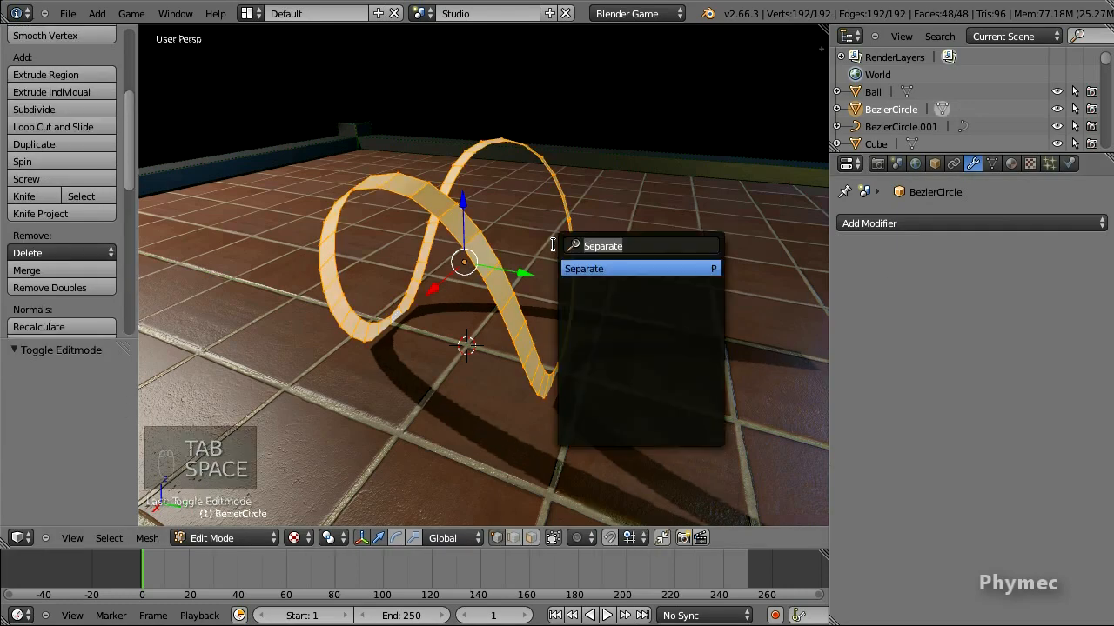
key("Return")
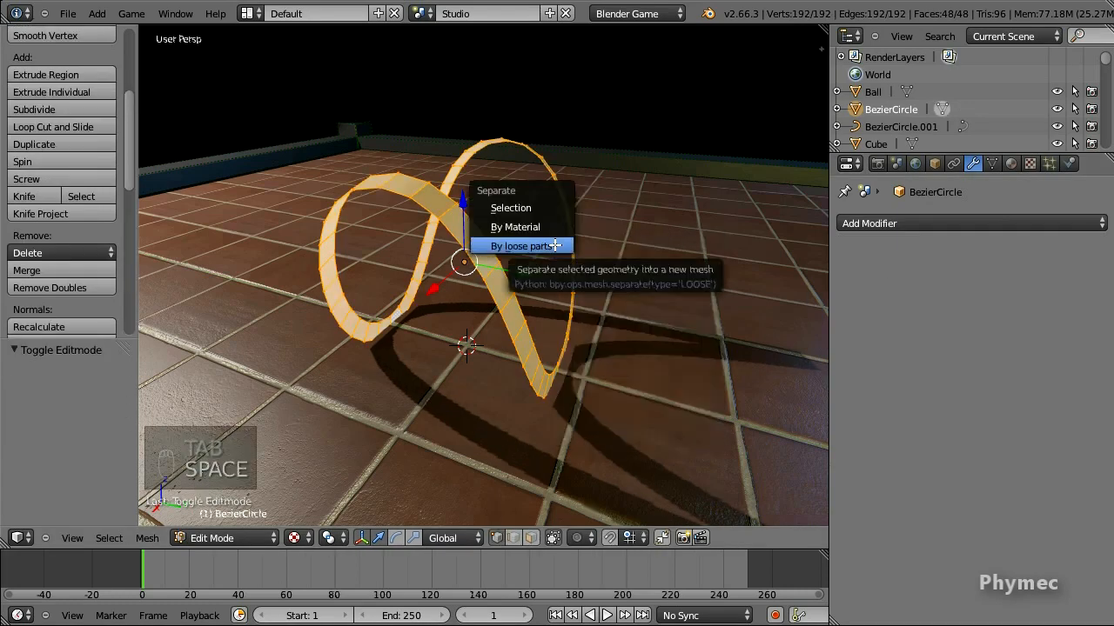
left_click(555, 245)
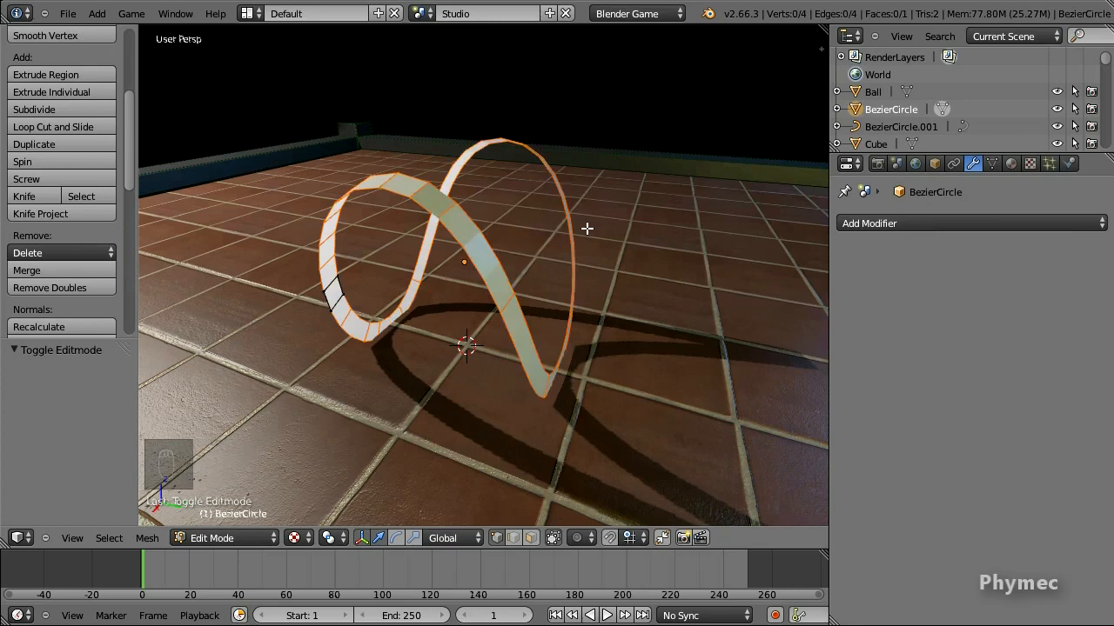
key("Tab")
key("ctrl+p")
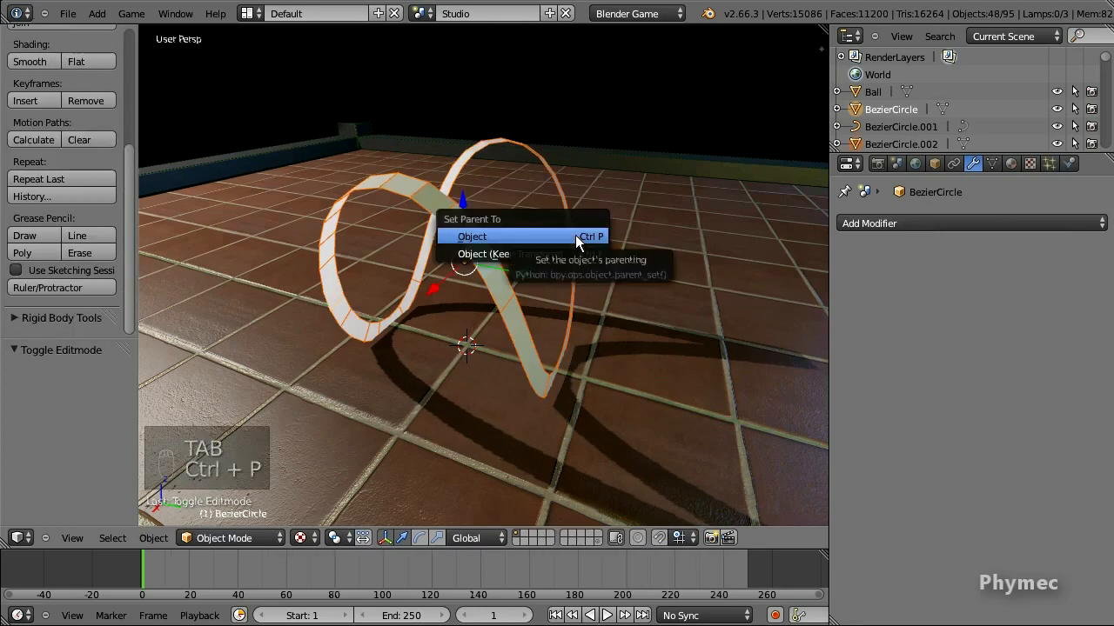
left_click(575, 235)
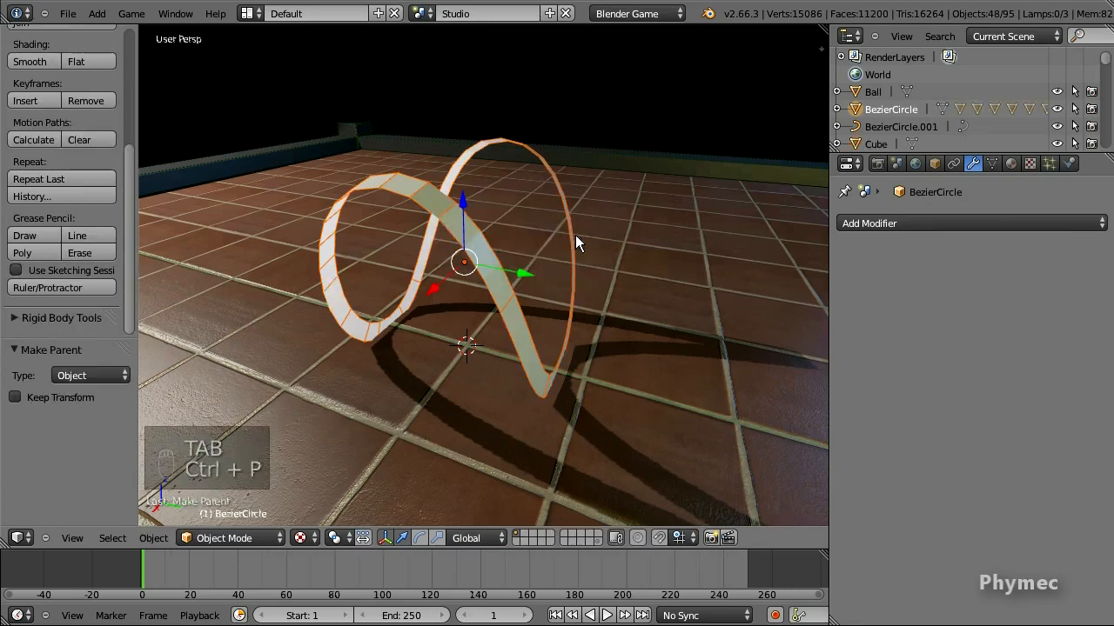
Step: Set the duplicate ribbon curve's fill to Full and its active spline resolution to 24
left_click(898, 128)
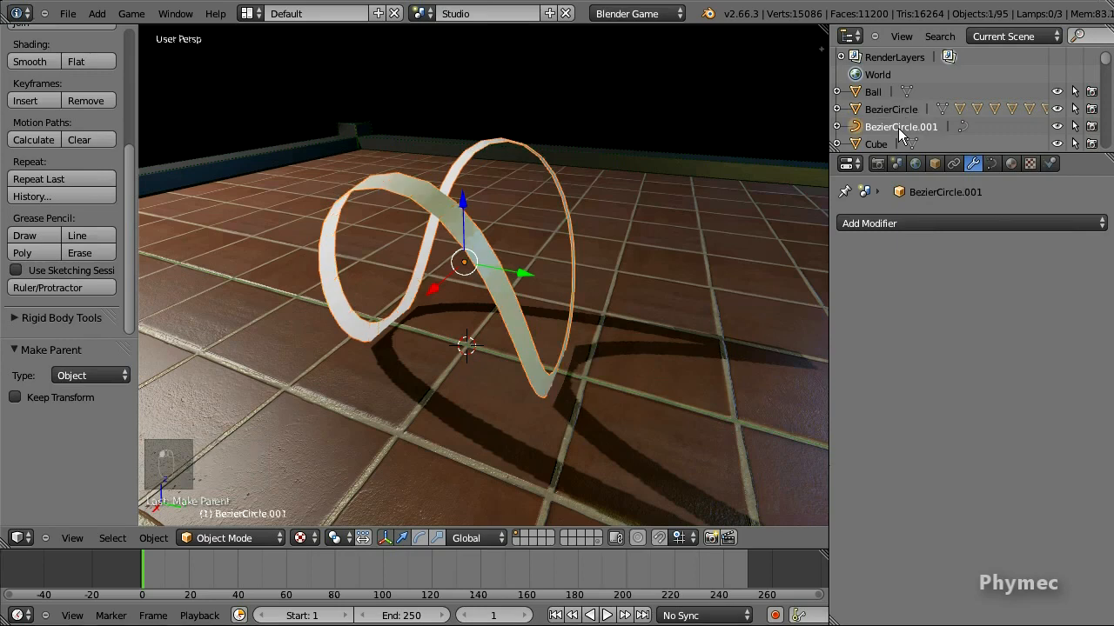
left_click(991, 164)
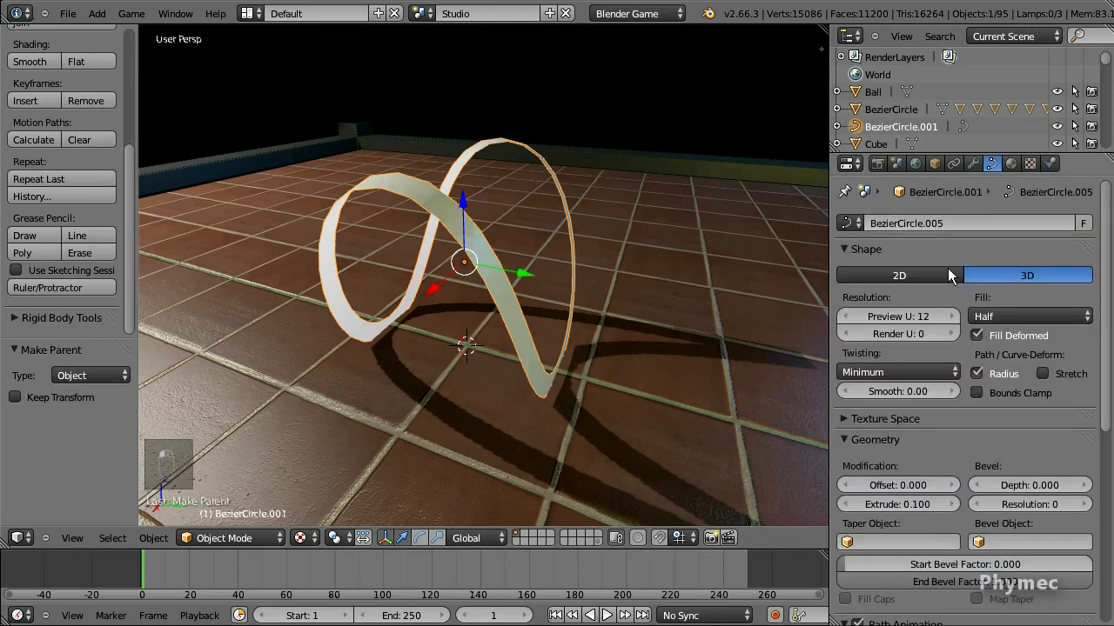
left_click(1030, 317)
left_click(1015, 307)
scroll(1029, 483, "down", 5)
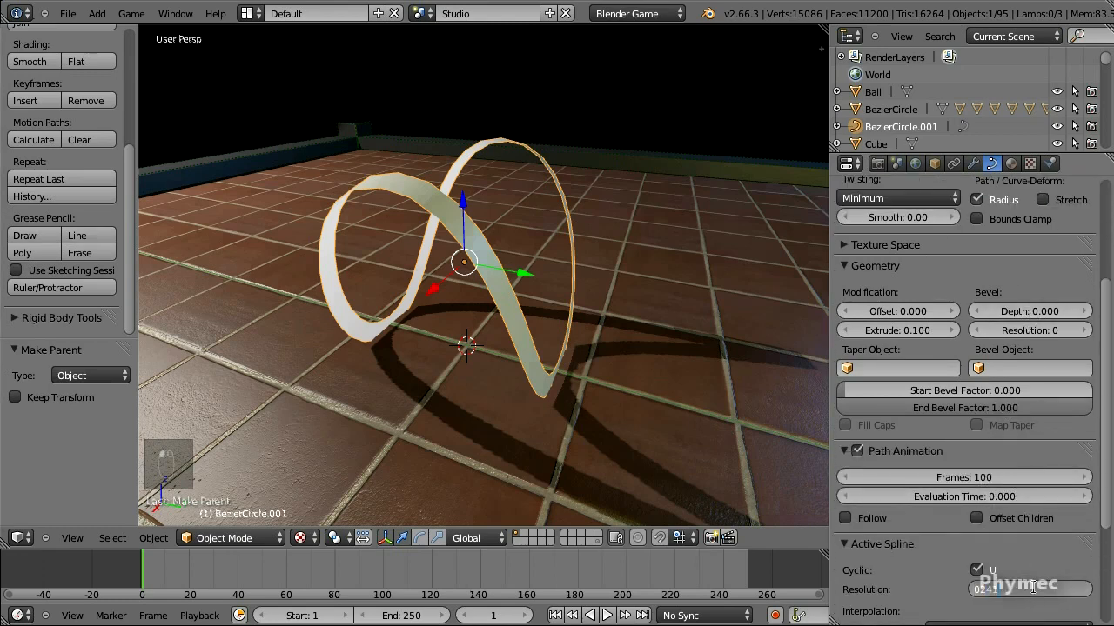
key("Return")
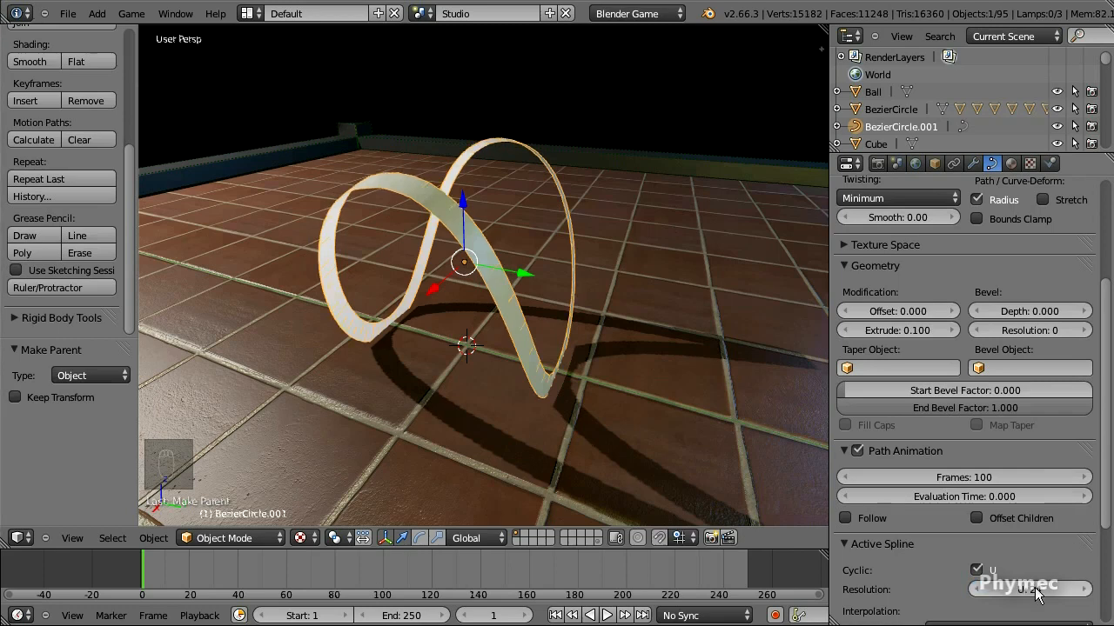
Step: Bevel the duplicate curve with a depth of 0.1 and a resolution of 6
left_click(1030, 311)
type("0.1")
key("Tab")
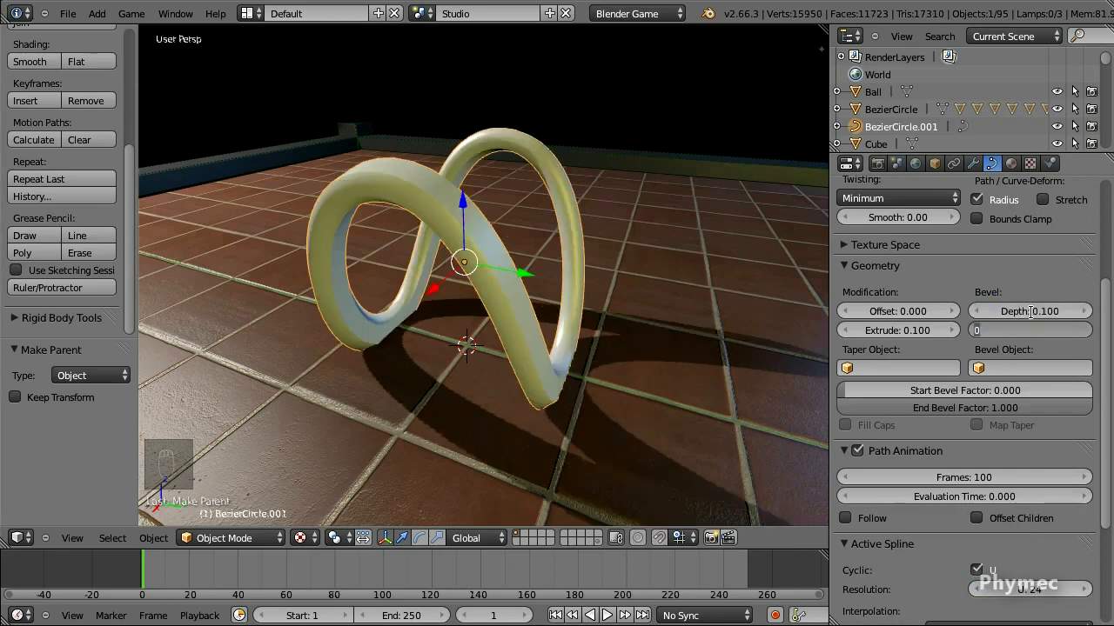
type("6")
key("Return")
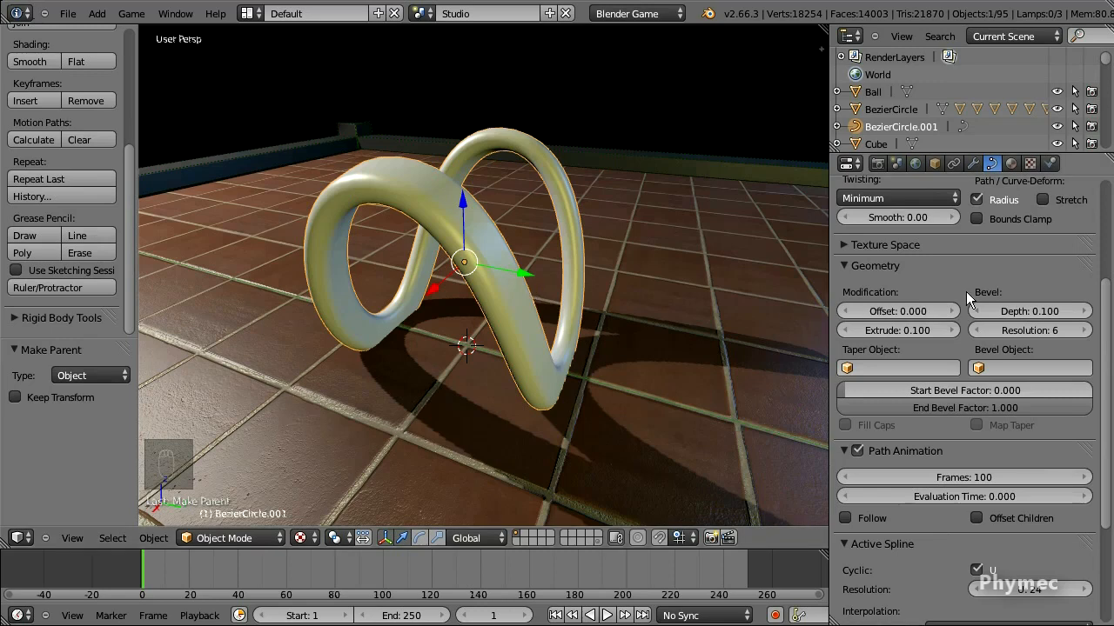
scroll(967, 291, "up", 5)
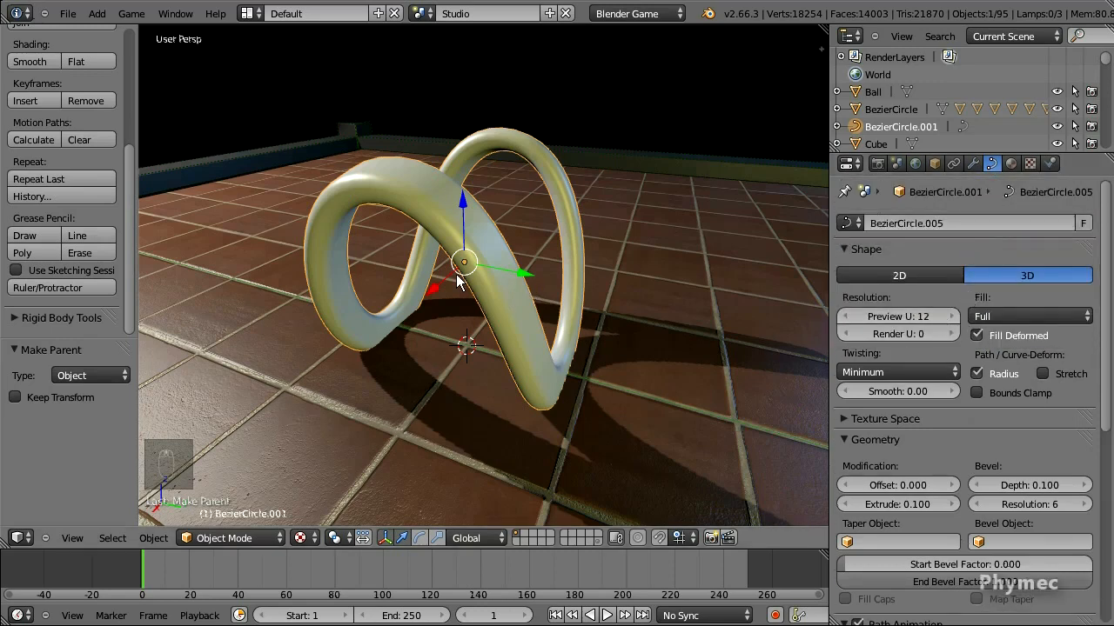
Step: Convert the bevelled duplicate curve to a mesh and select all its geometry in Edit Mode
key("alt+c")
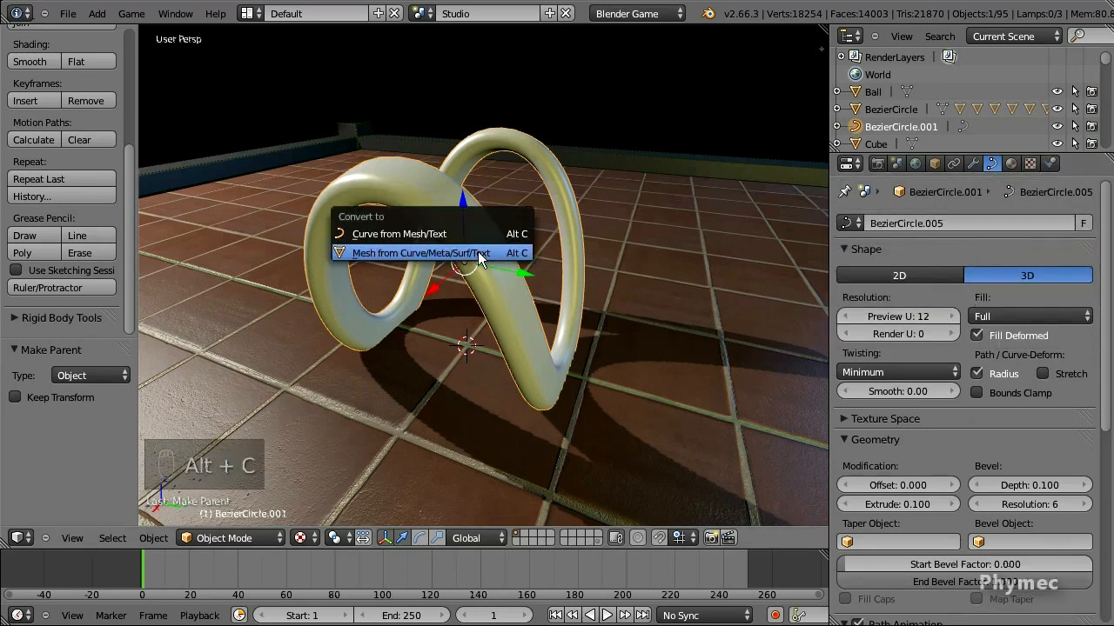
left_click(475, 253)
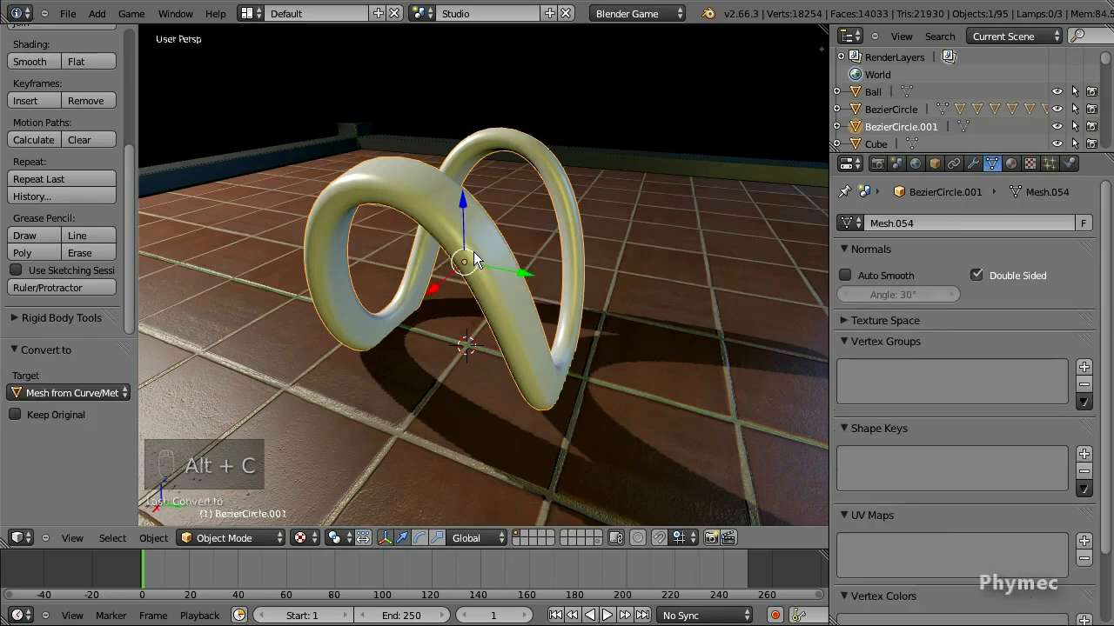
key("Tab")
key("a")
key("a")
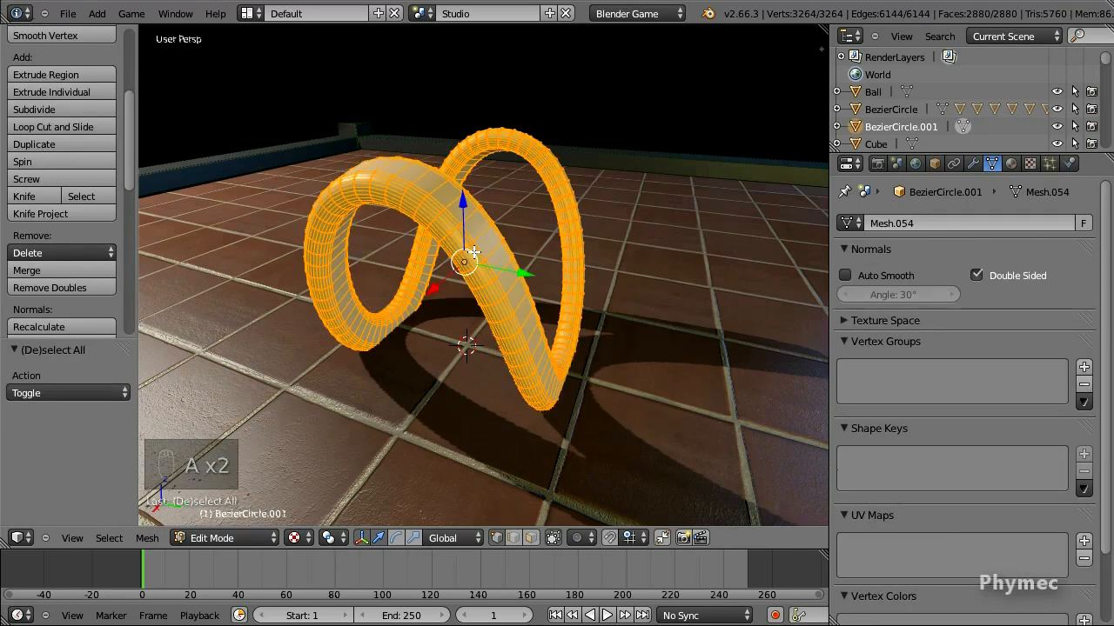
Step: Remove duplicate vertices from the bevelled ribbon mesh, UV-map it with Cube Projection, and return to Object Mode
left_click(85, 287)
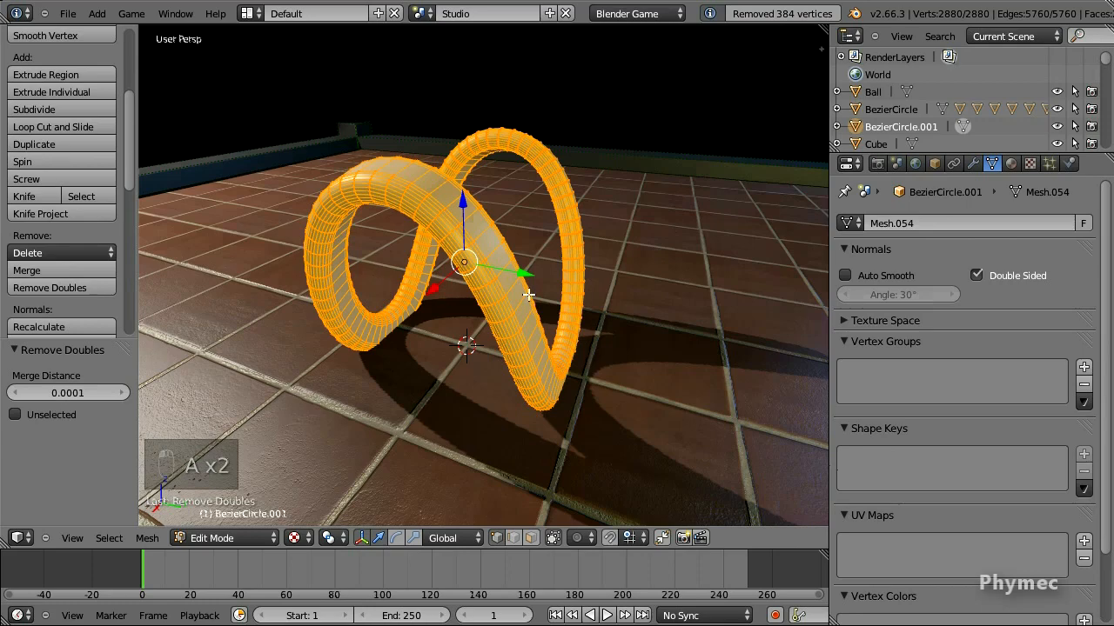
key("y")
key("u")
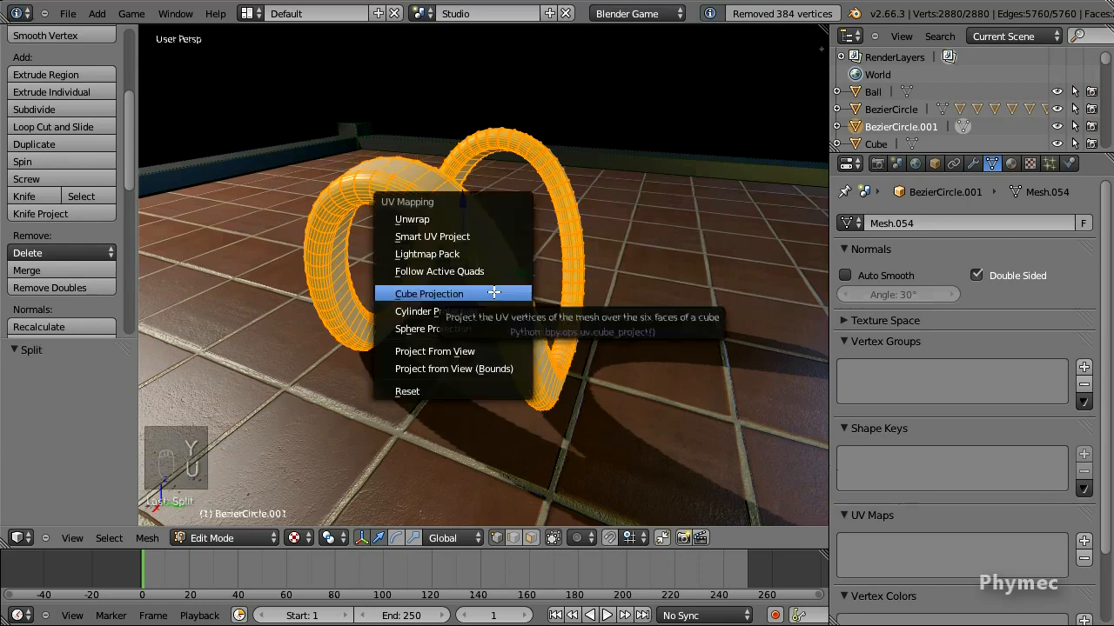
left_click(478, 291)
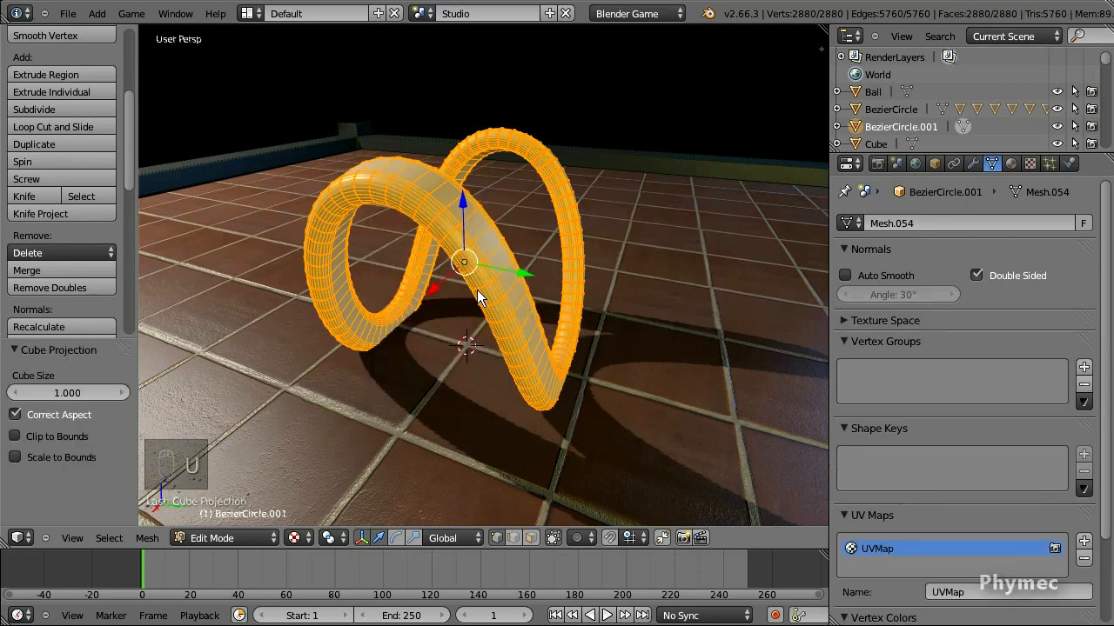
key("Tab")
Step: Assign the existing Oak material to the bevelled ribbon and check its physics settings
left_click(1010, 163)
left_click(846, 279)
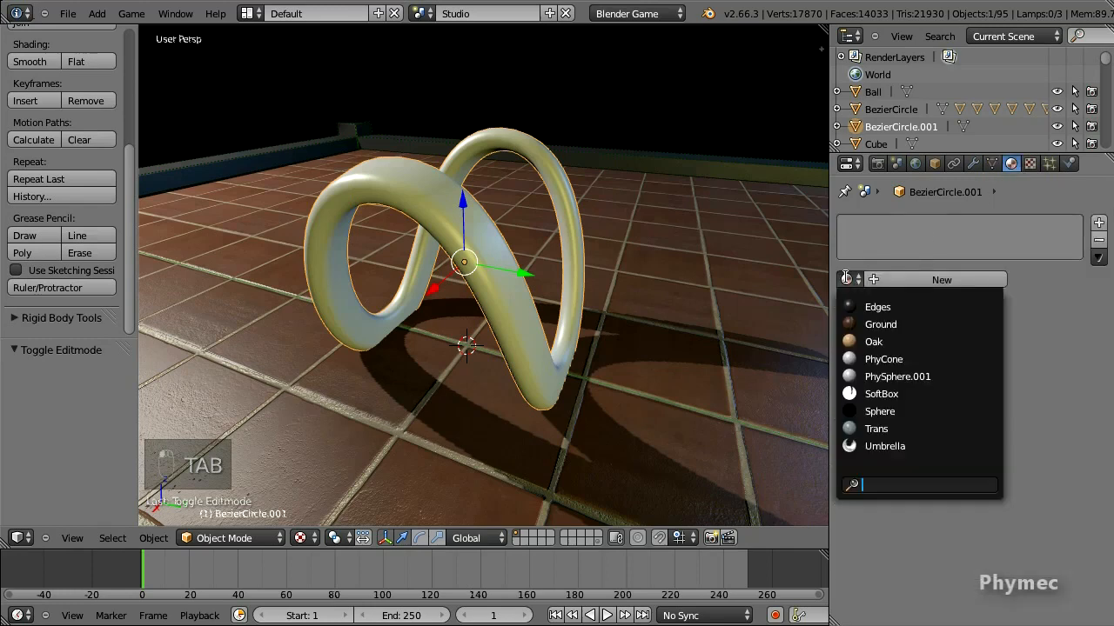
left_click(856, 342)
left_click(1068, 163)
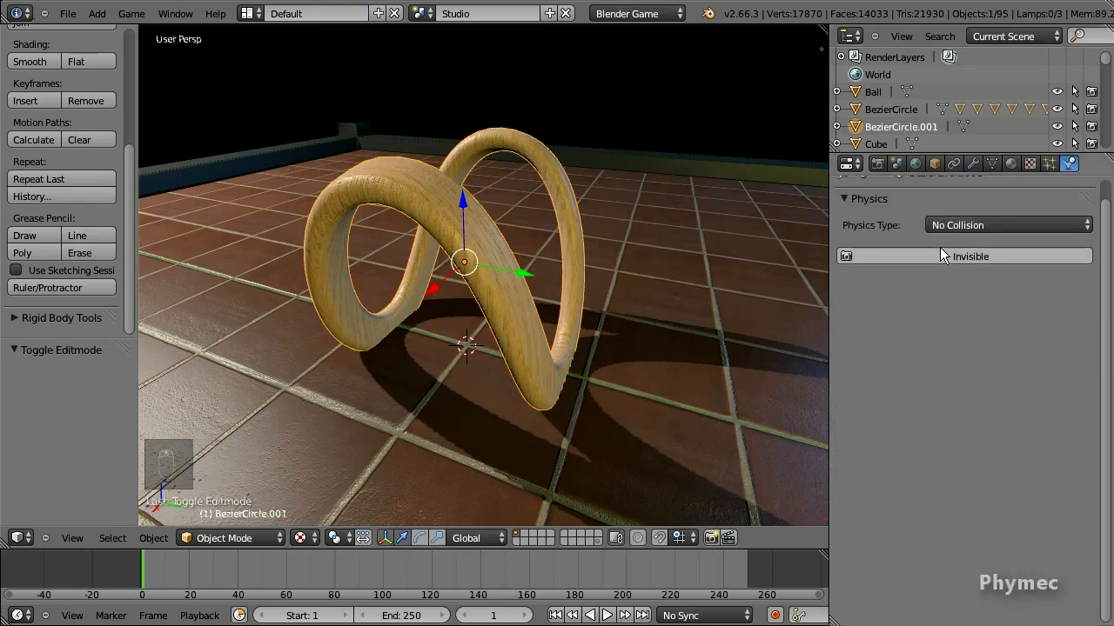
Step: Parent the bevelled display ribbon to the original BezierCircle ribbon object
left_click(892, 111, "ctrl")
key("ctrl+p")
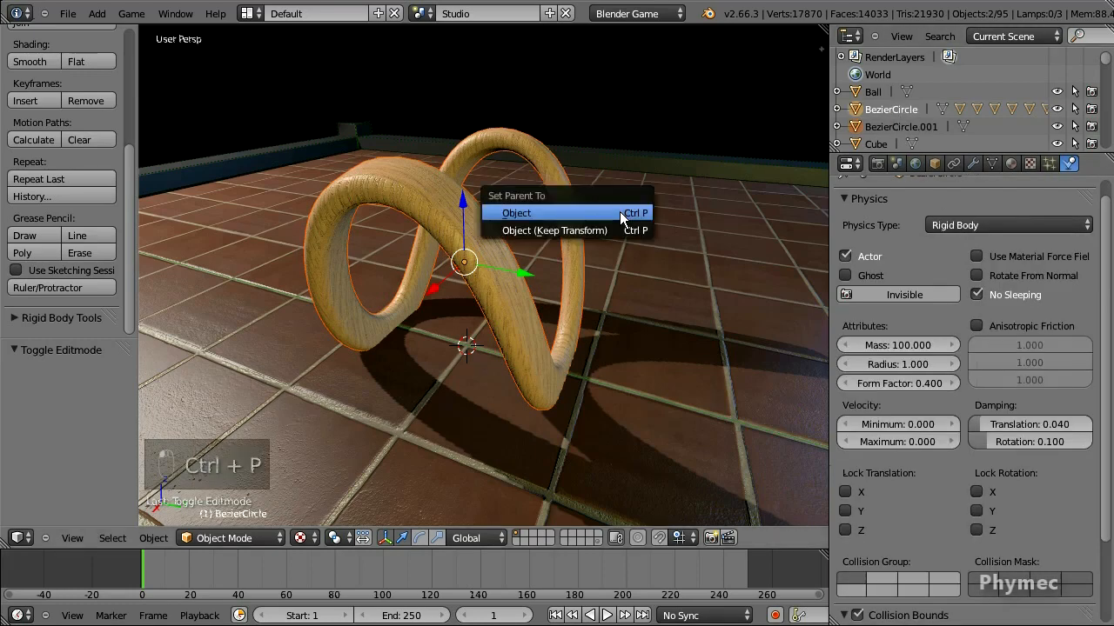
left_click(618, 211)
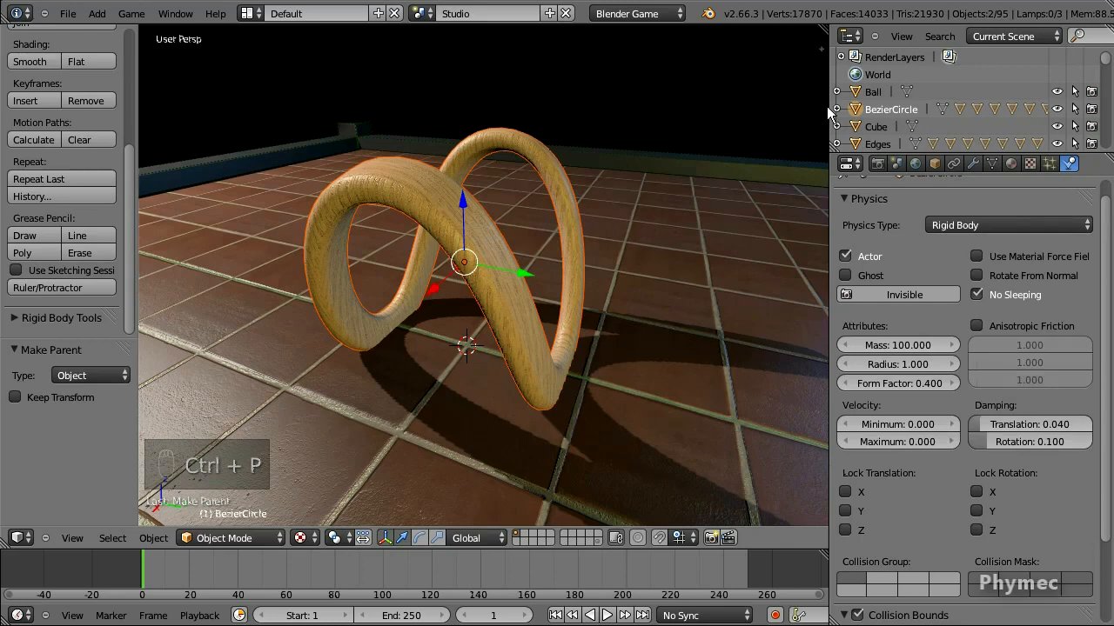
Step: Hide the bevelled display ribbon, BezierCircle.001, and examine the flat collision segments beneath it
scroll(964, 88, "down", 3)
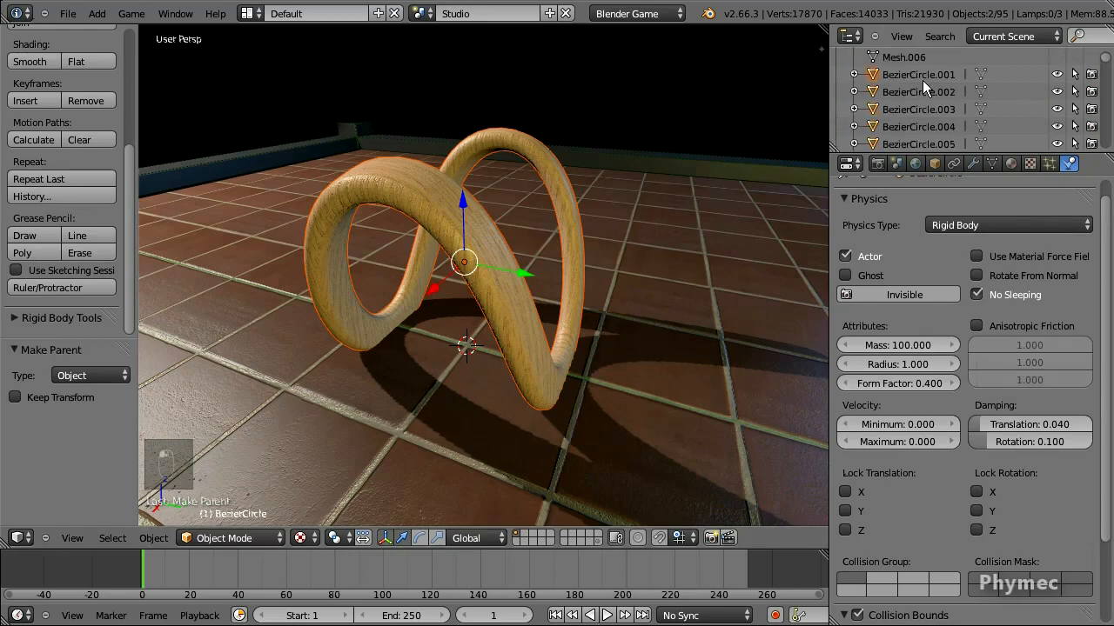
left_click(1056, 74)
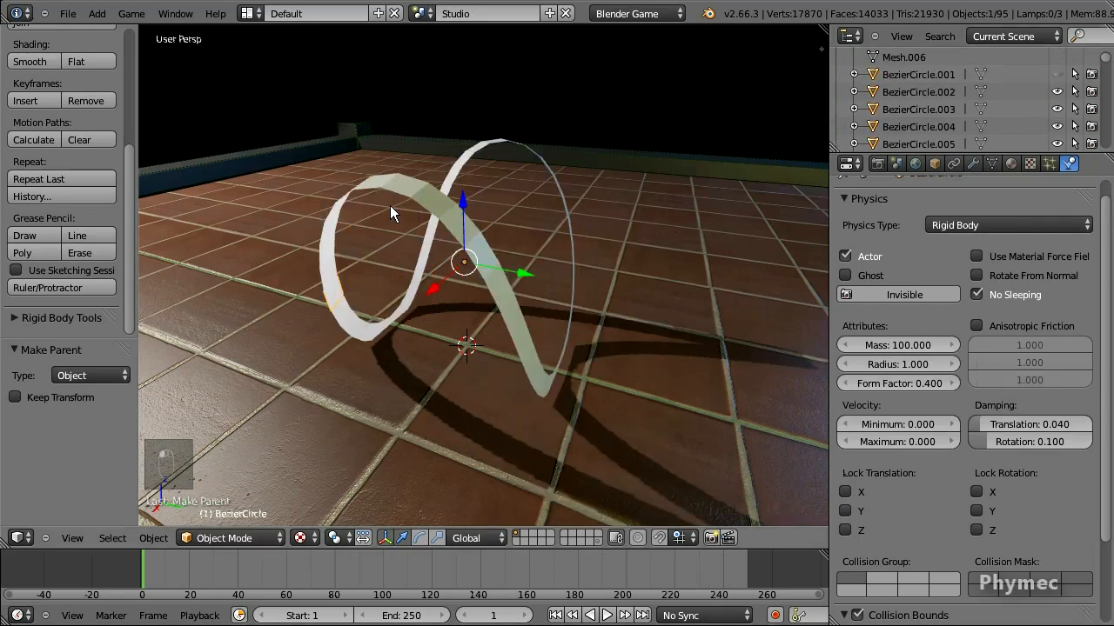
scroll(732, 149, "up", 3)
scroll(729, 152, "down", 2)
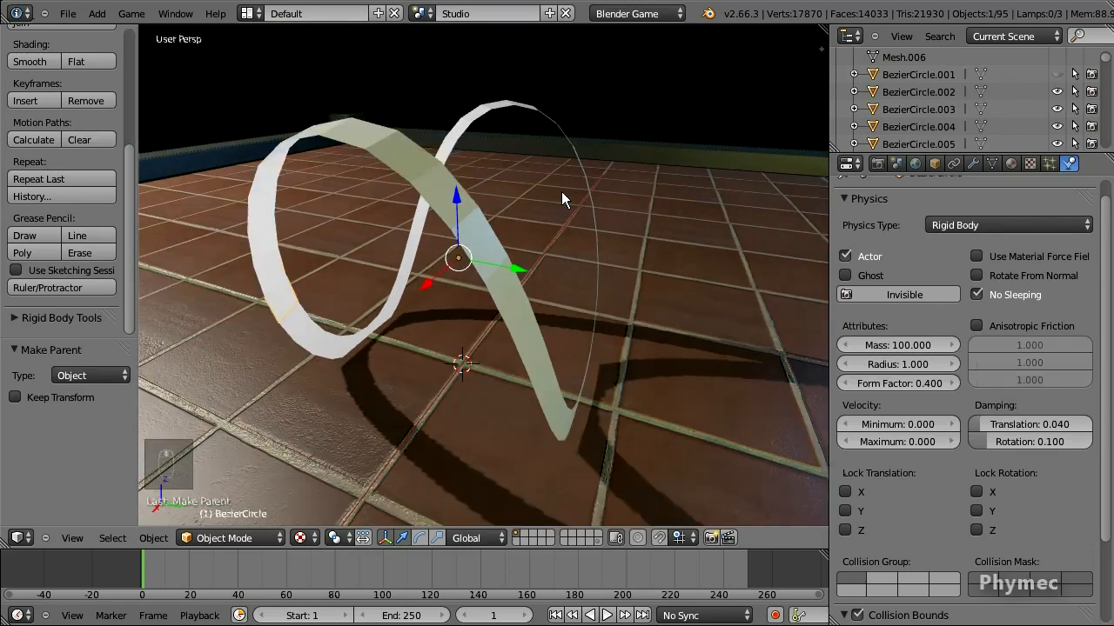
Step: Show the bevelled ribbon again and run the game engine briefly to test its physics
left_click(1057, 74)
scroll(475, 242, "down", 2)
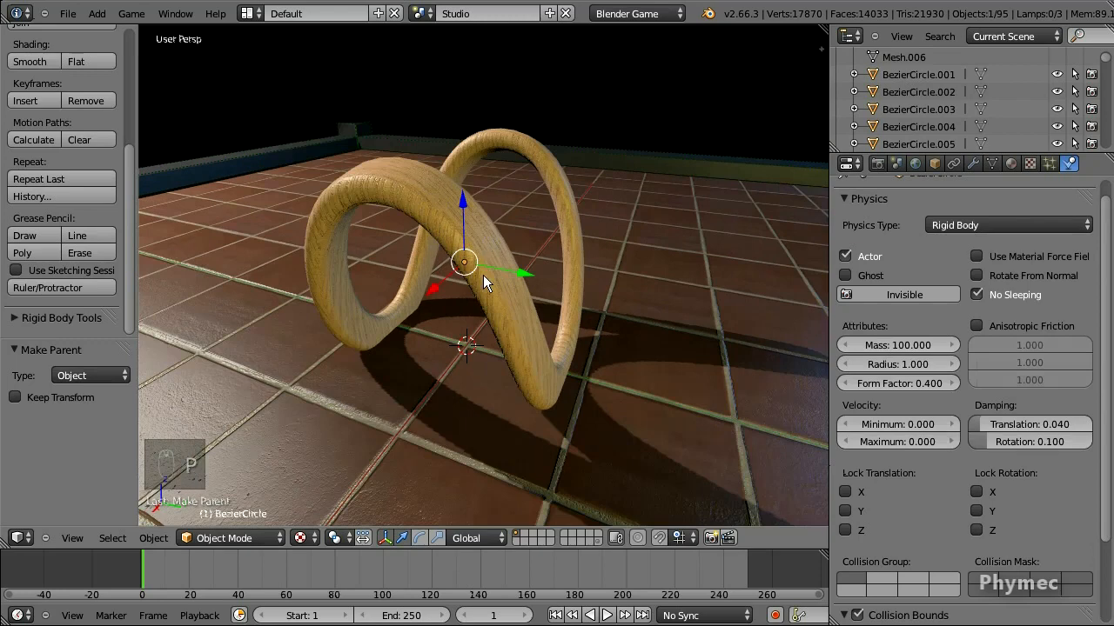
key("p")
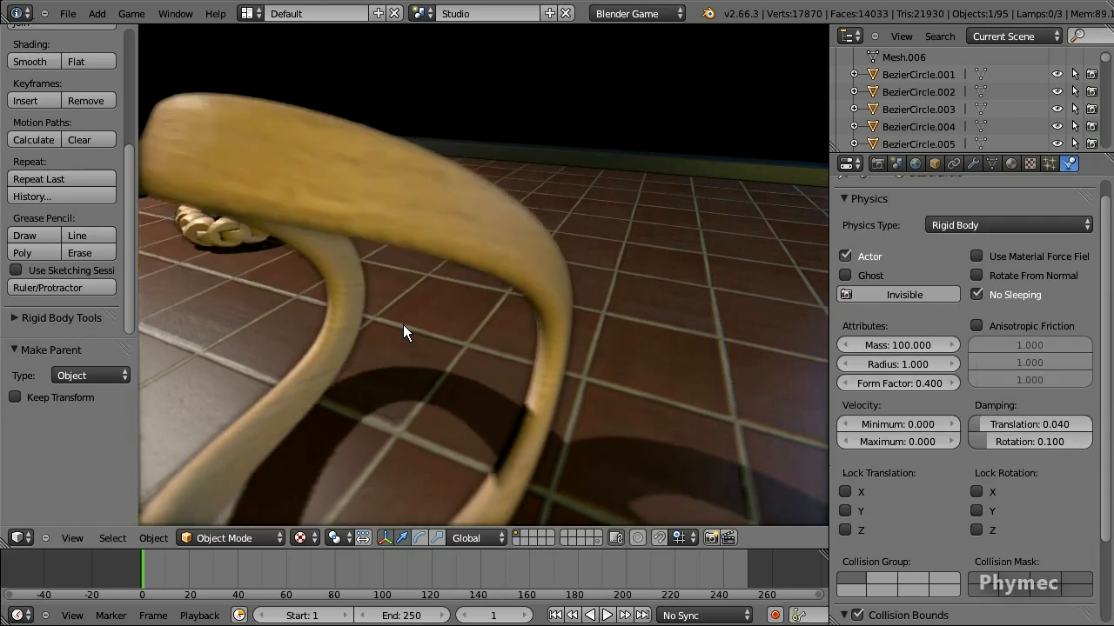
key("Escape")
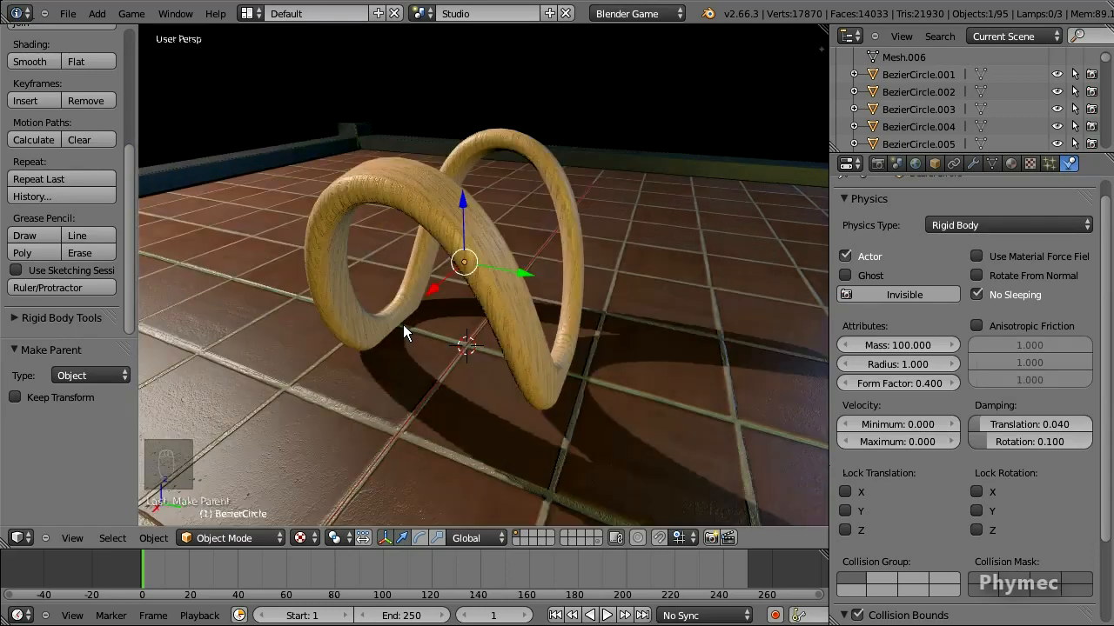
Step: Select all links of the hanging chain ring by group and move them 4 units along the Y axis
scroll(400, 318, "down", 5)
scroll(314, 274, "down", 3)
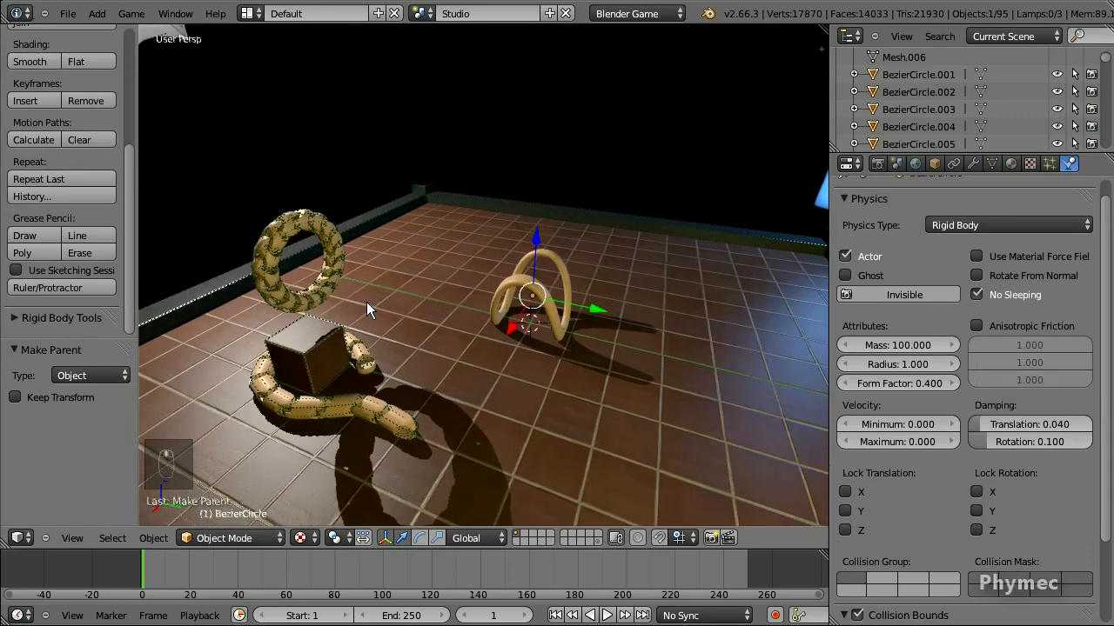
right_click(315, 234)
key("shift+g")
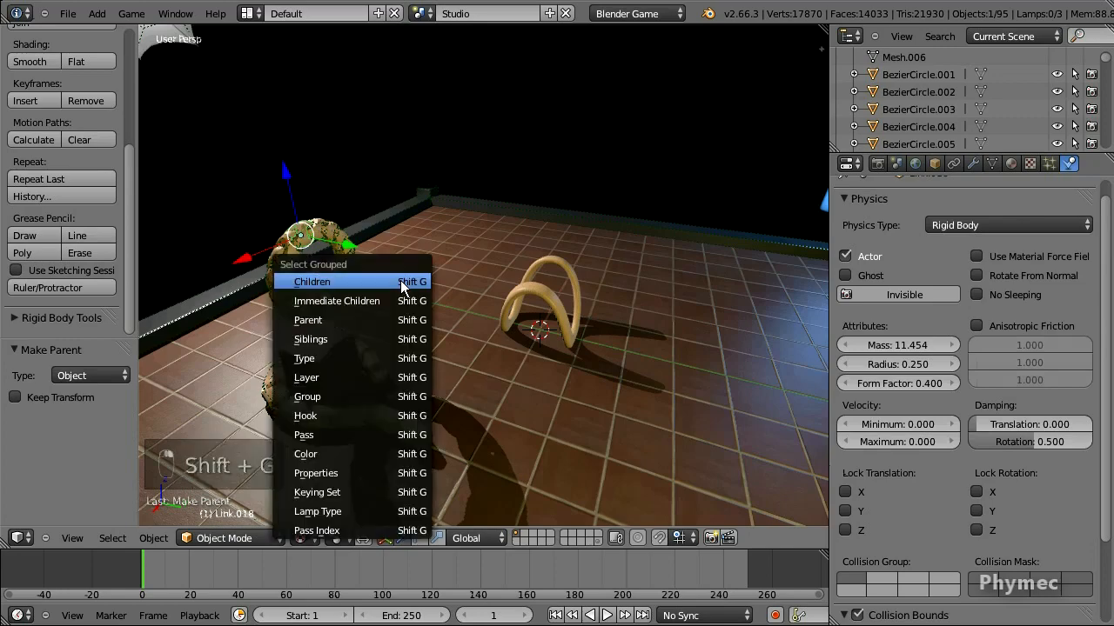
left_click(383, 397)
key("g")
key("y")
key("4")
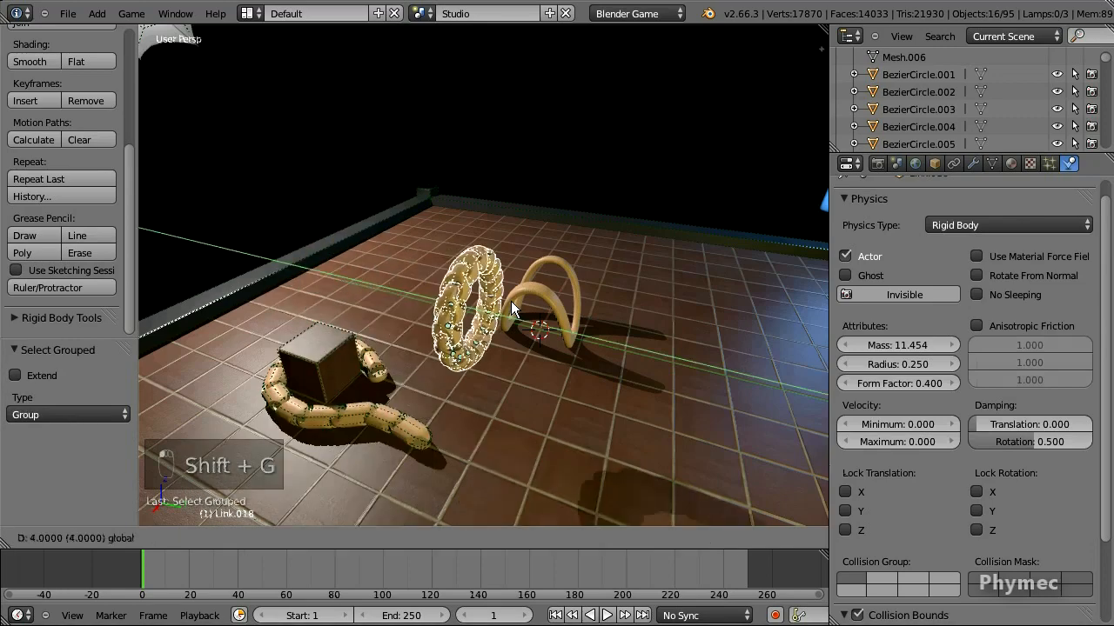
key("Return")
Step: Move the chain ring about 2.9 units in negative X and lower it about 0.7 units to interlock with the ribbon
middle_click_drag(508, 301, 397, 278)
scroll(447, 277, "up", 3)
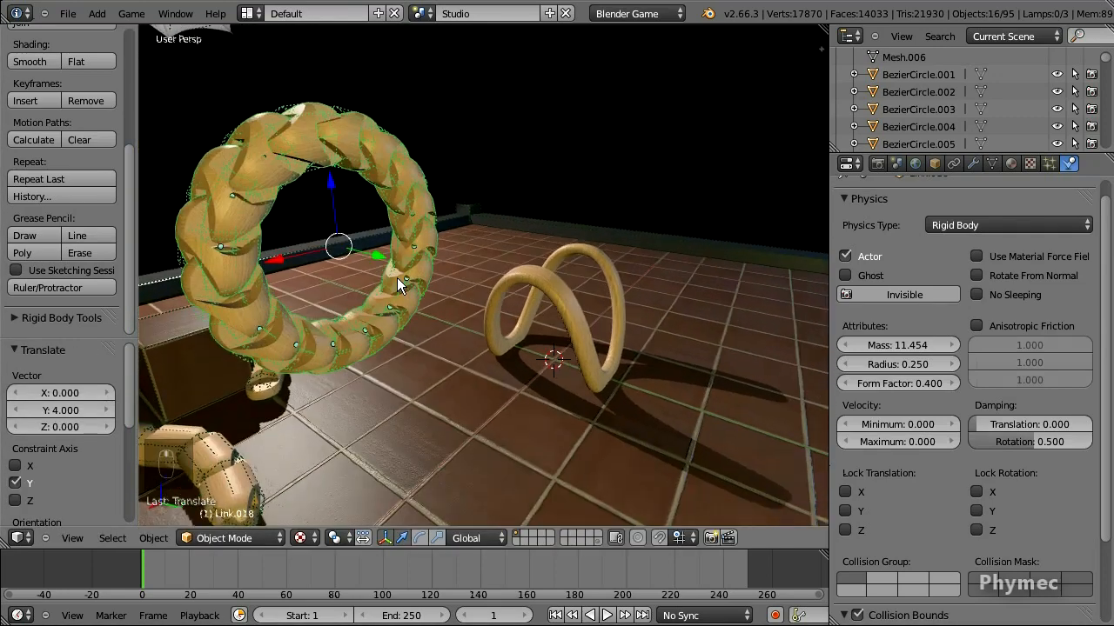
key("g")
key("x")
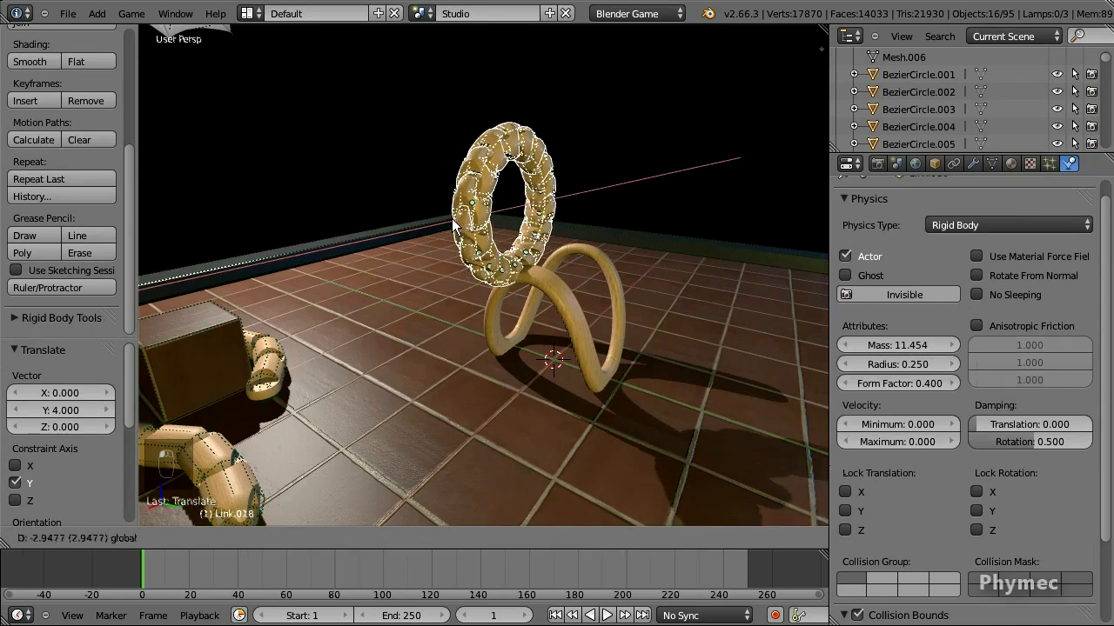
left_click(510, 153)
key("g")
key("z")
left_click(510, 182)
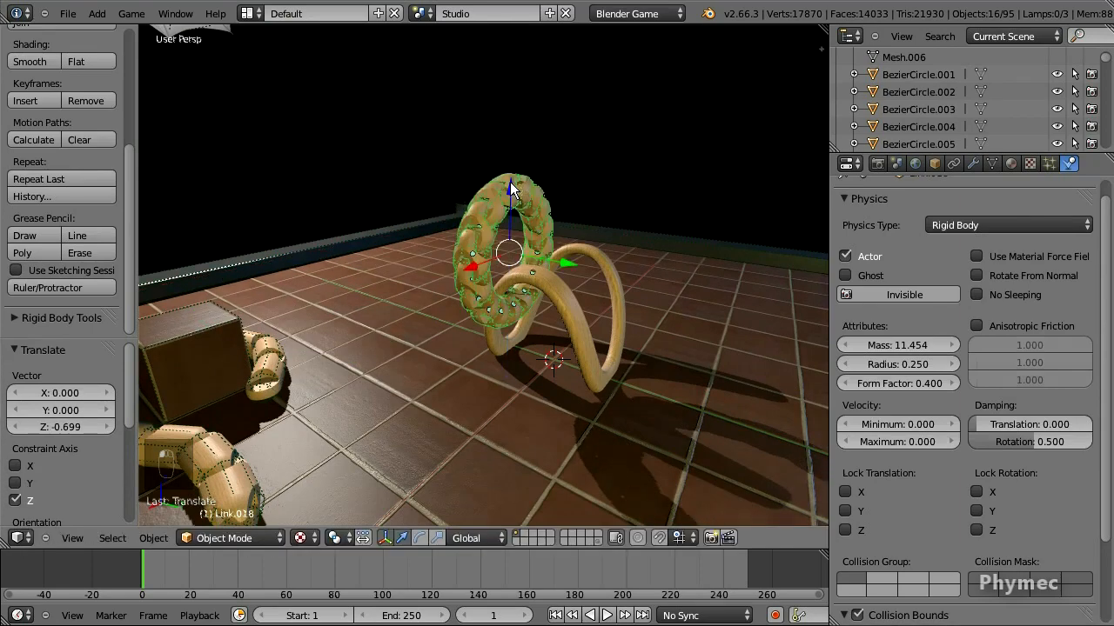
Step: Deselect the chain ring and select the BezierCircle ribbon together with its whole child hierarchy
scroll(475, 220, "up", 2)
middle_click_drag(475, 220, 522, 279)
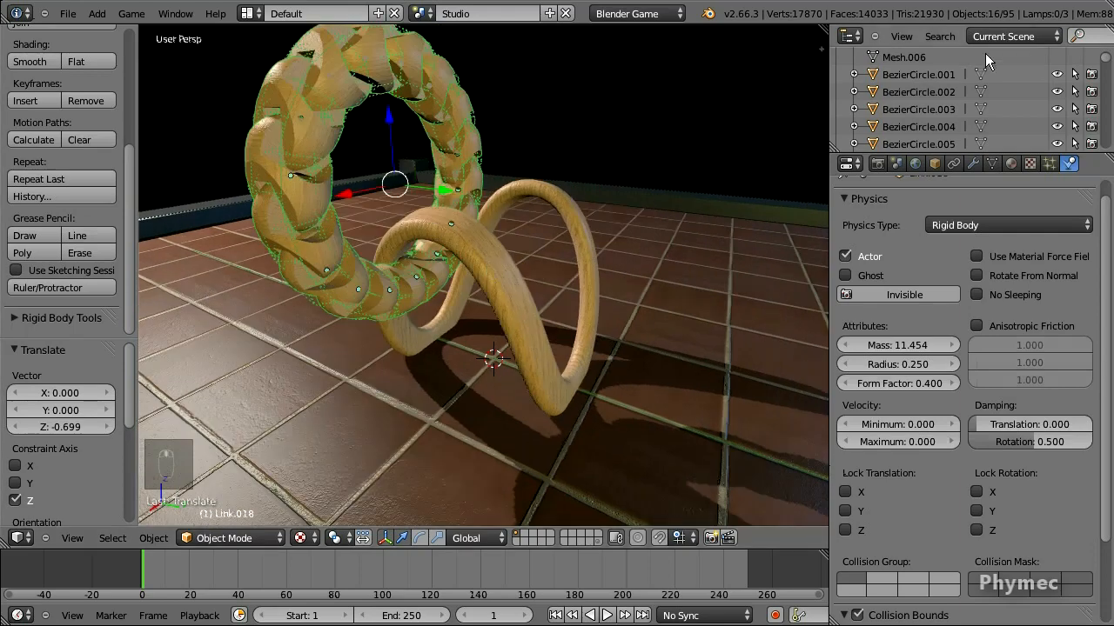
left_click(837, 109)
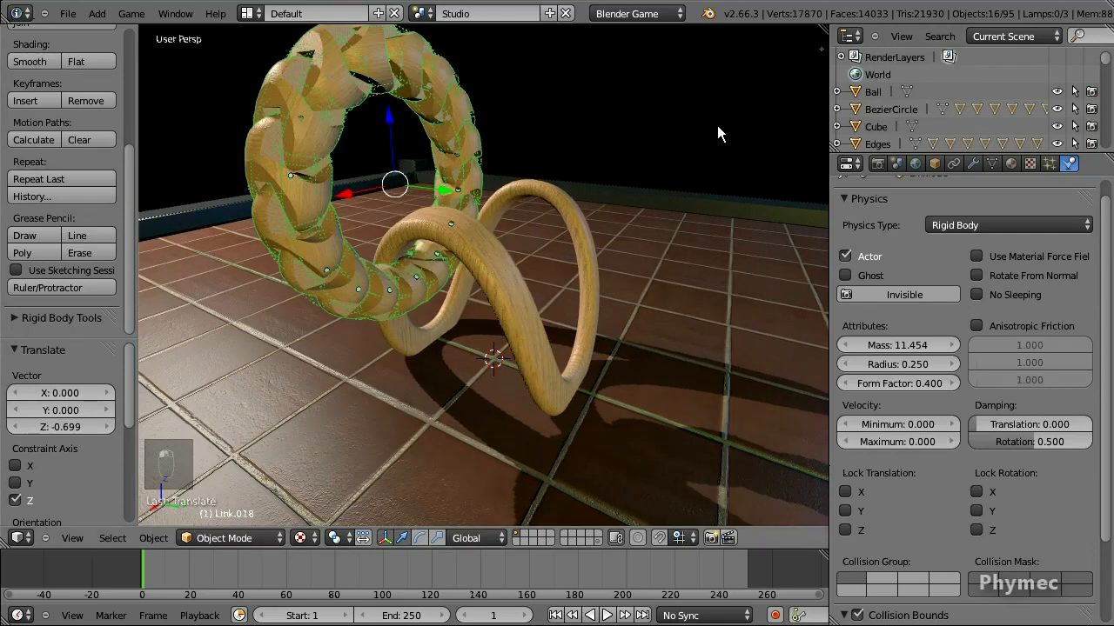
key("a")
right_click(872, 106)
left_click(870, 108)
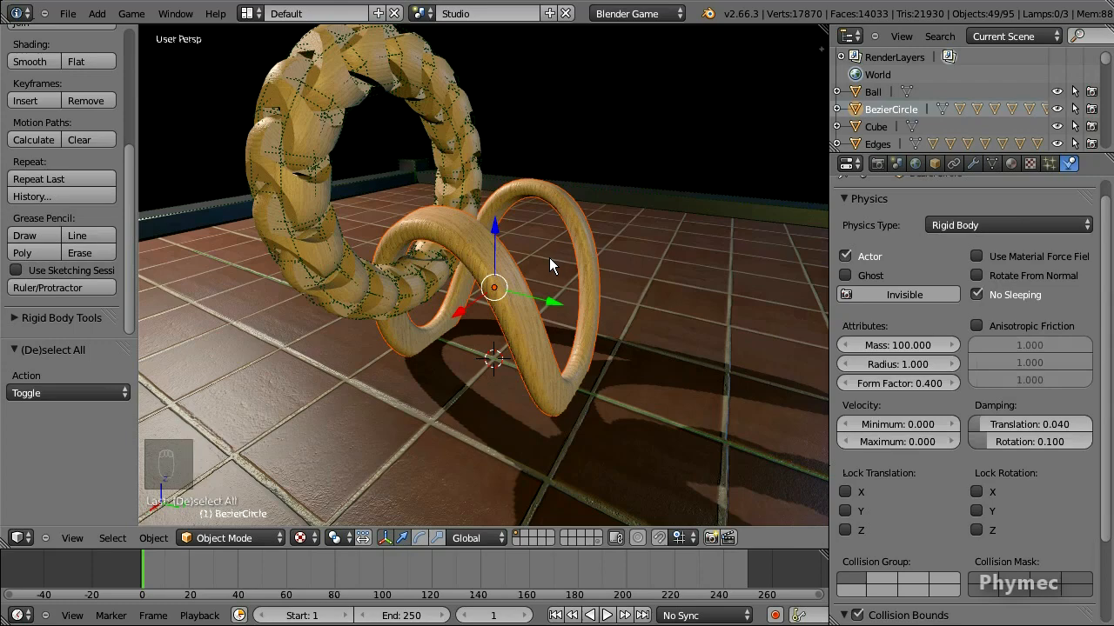
Step: Duplicate the ribbon hierarchy twice, offsetting each copy about 0.4 units in negative X and 0.4 to 0.5 units along Y
key("shift+d")
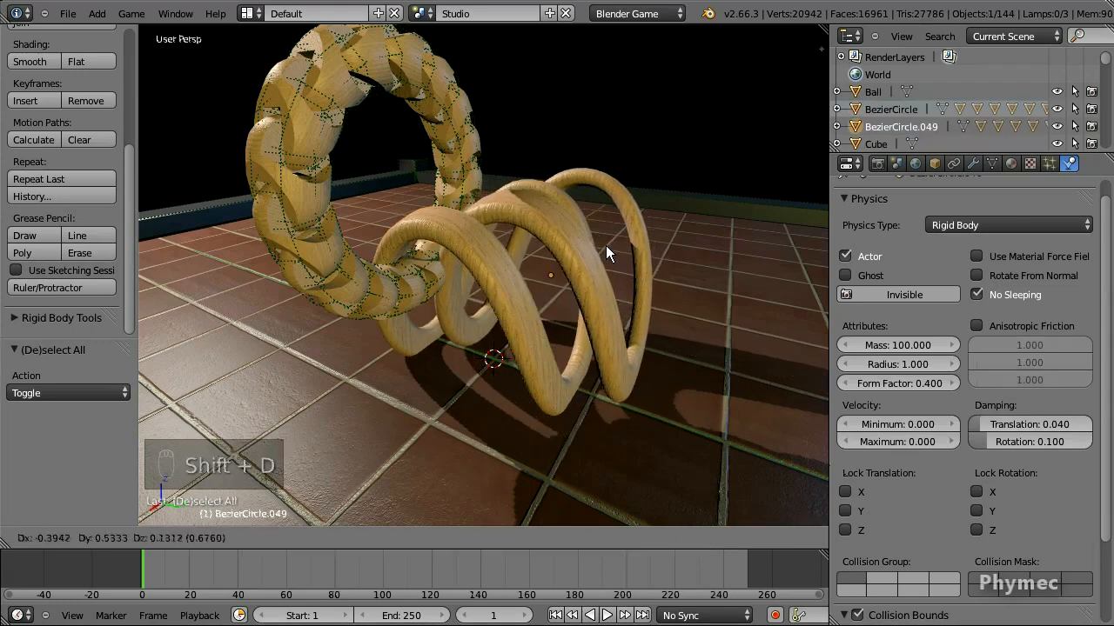
left_click(603, 247)
key("shift+d")
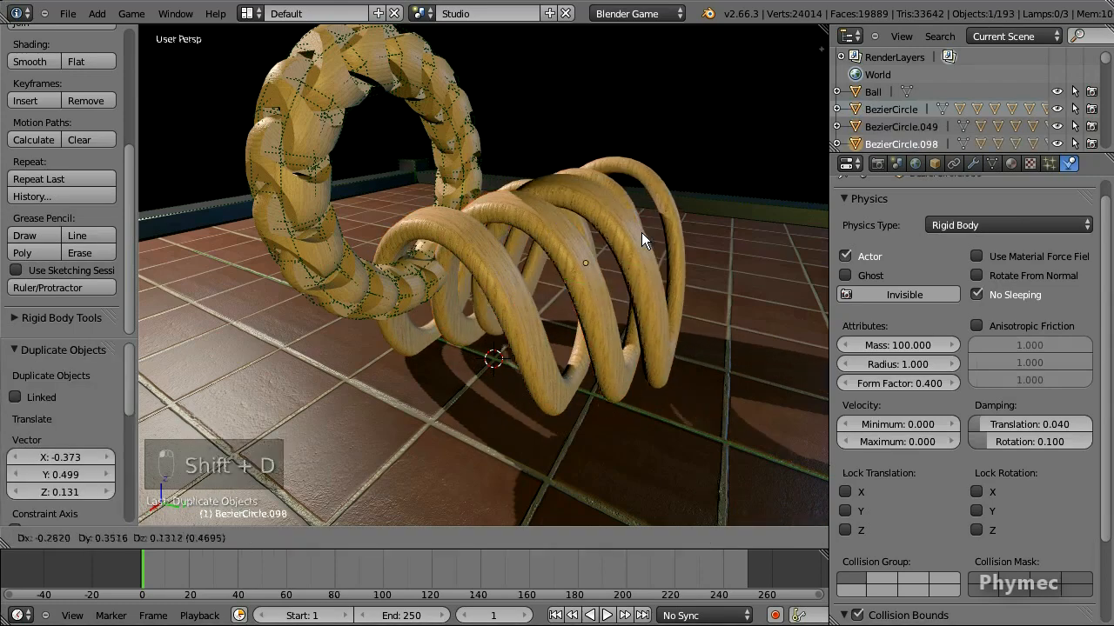
left_click(648, 226)
Step: Run the game engine and pull the chain and ribbons around to test their collisions, ending the game when done
mouse_move(648, 226)
middle_mouse_down()
mouse_move(588, 249)
mouse_move(640, 218)
middle_mouse_up()
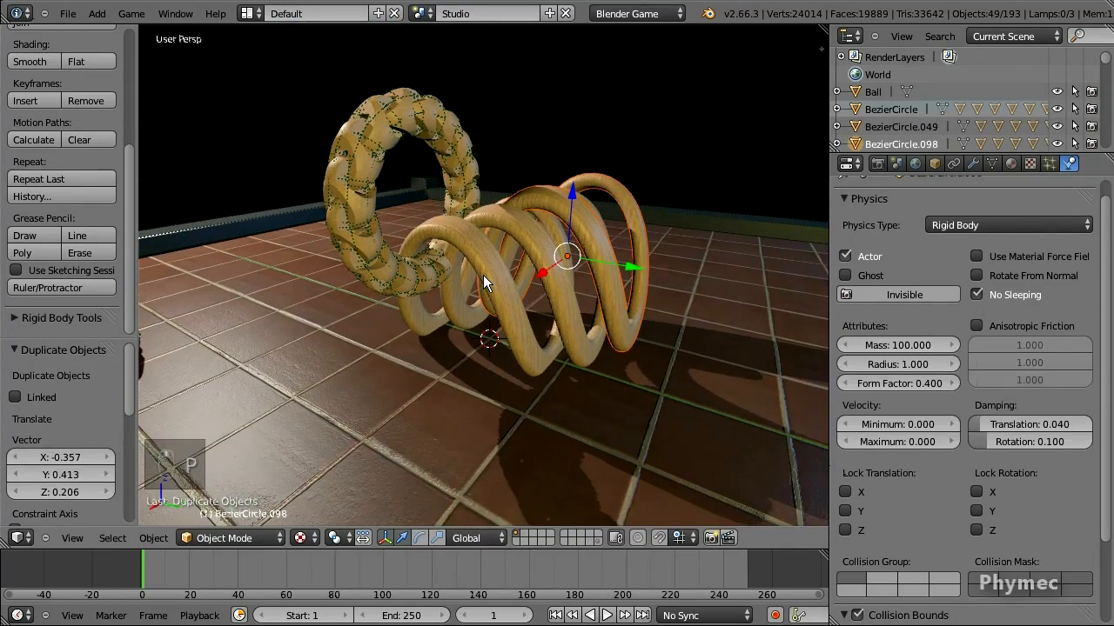
key("p")
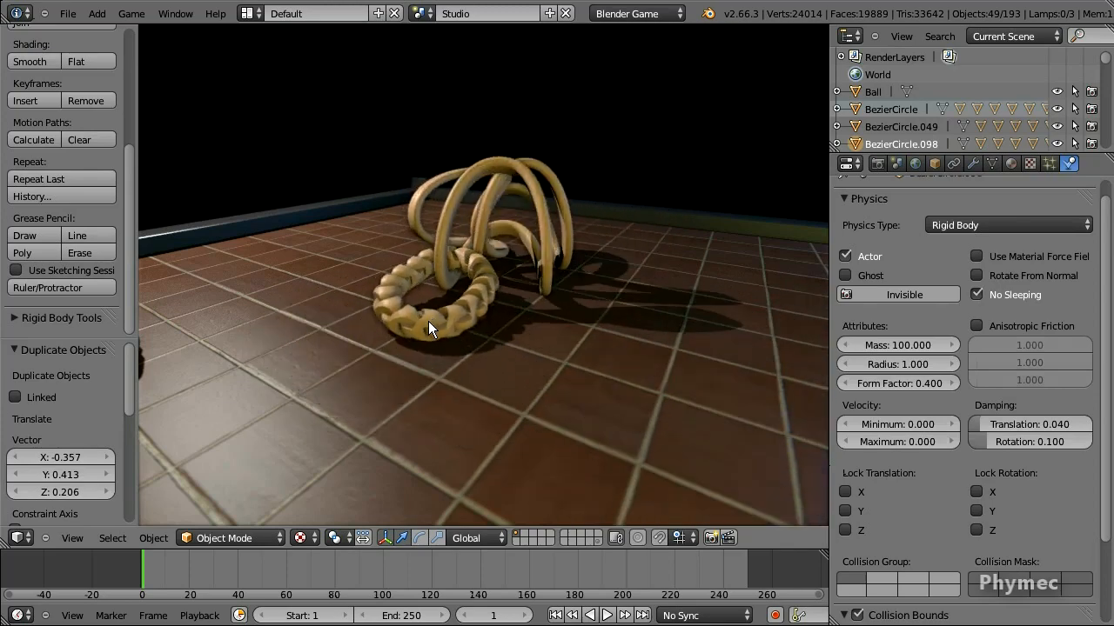
left_click_drag(428, 321, 514, 182)
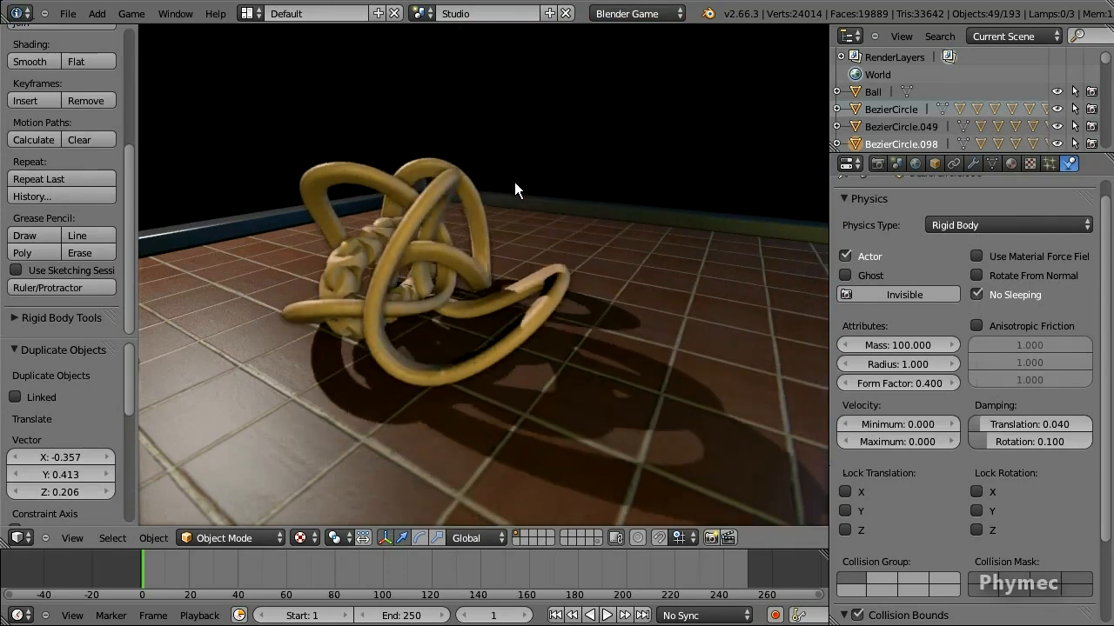
middle_click_drag(514, 182, 298, 305)
left_click_drag(297, 305, 680, 234)
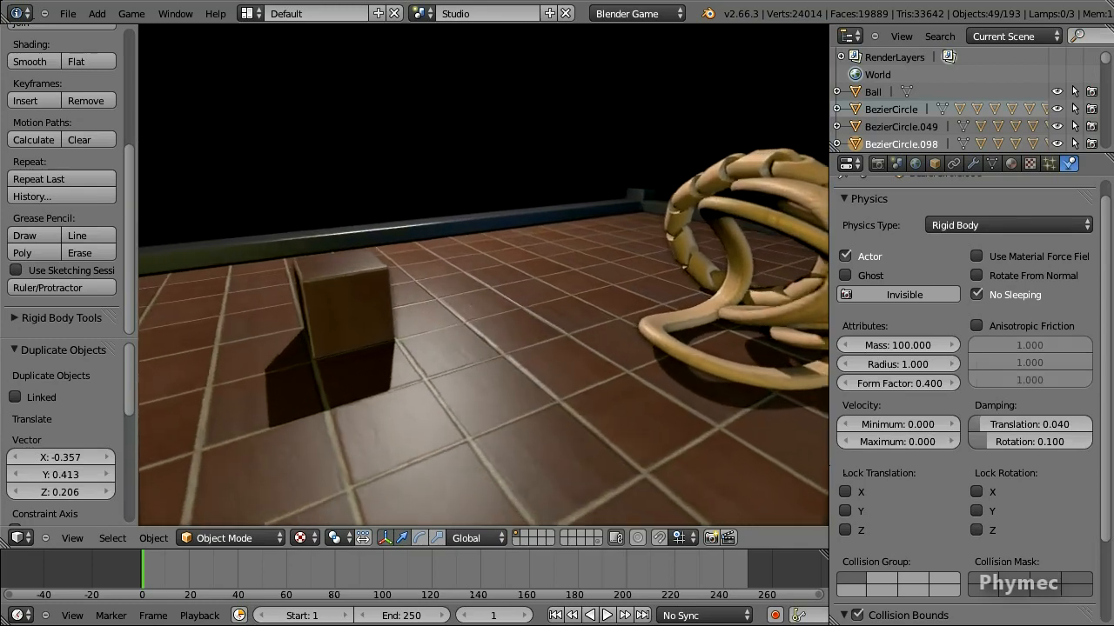
middle_click_drag(487, 275, 498, 274)
left_click_drag(505, 162, 501, 253)
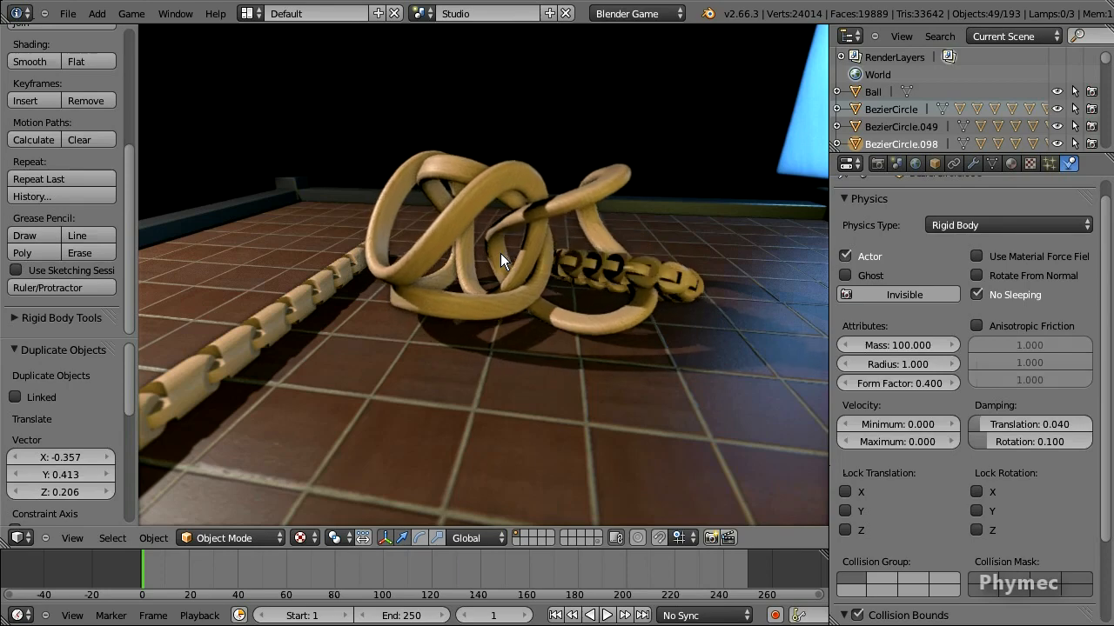
key("Escape")
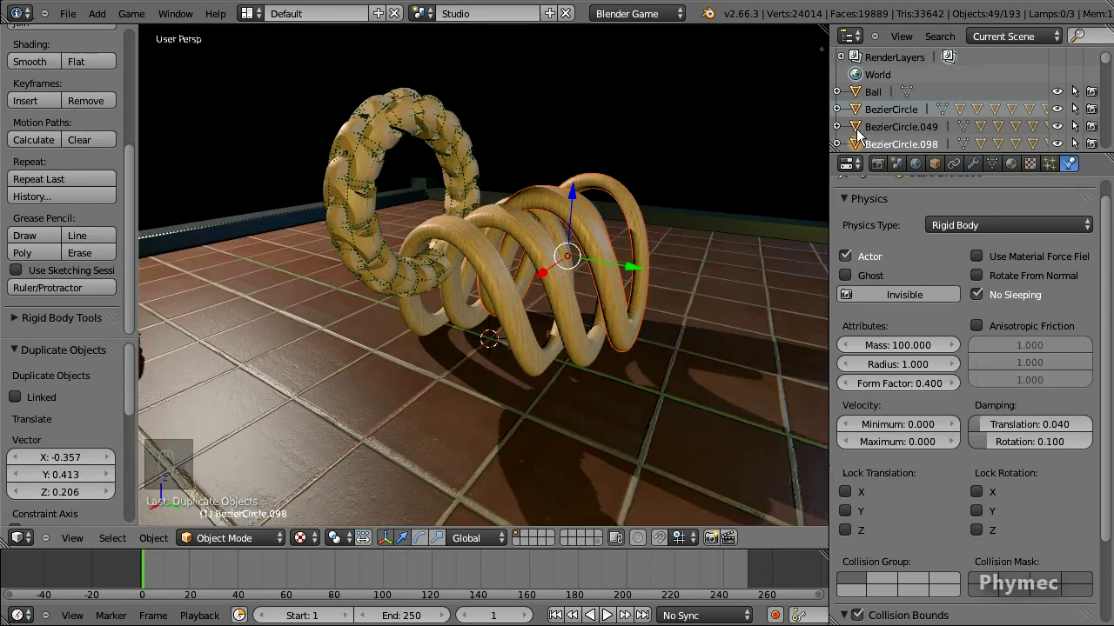
Step: Focus on the first ribbon and hide its bevelled display mesh, BezierCircle.001, to inspect the collision segments
left_click(887, 109)
key("KP_Decimal")
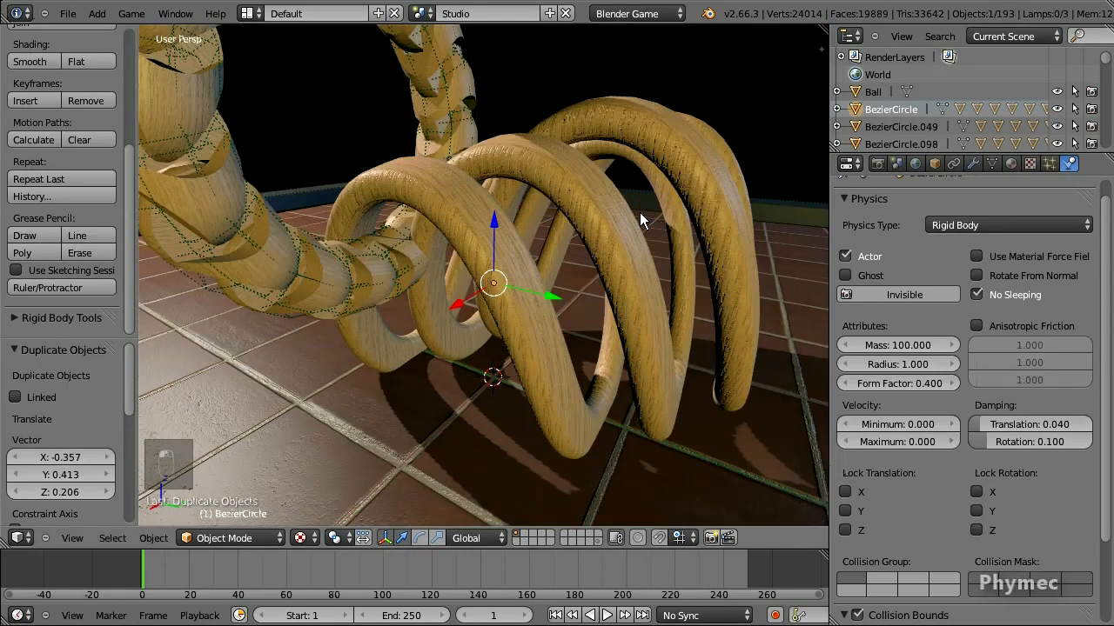
left_click(837, 109)
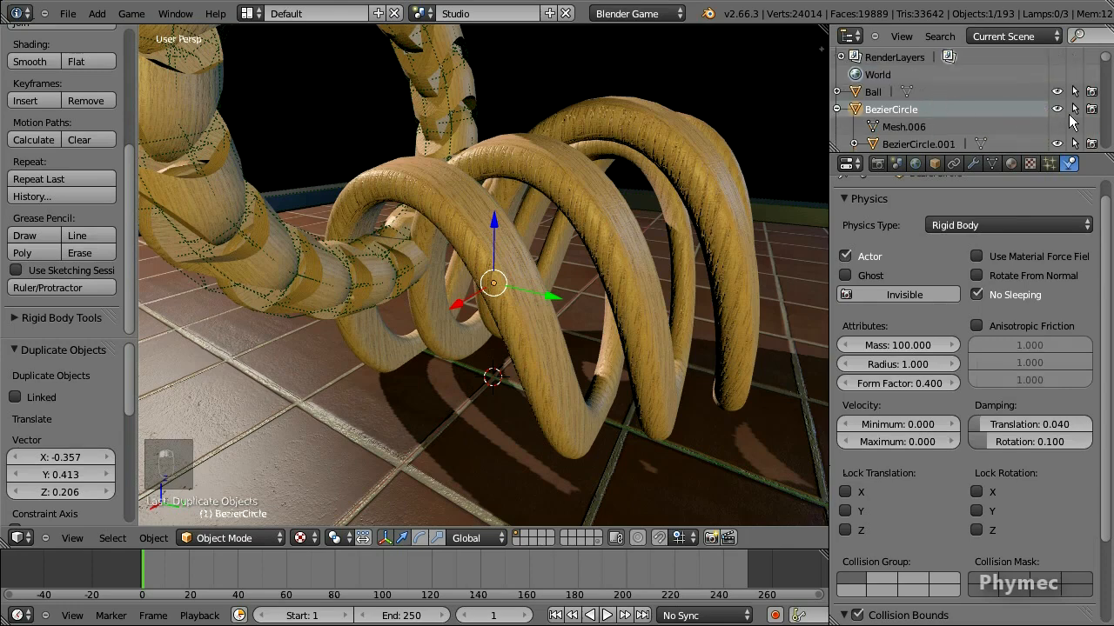
scroll(1060, 129, "down", 2)
left_click(1057, 111)
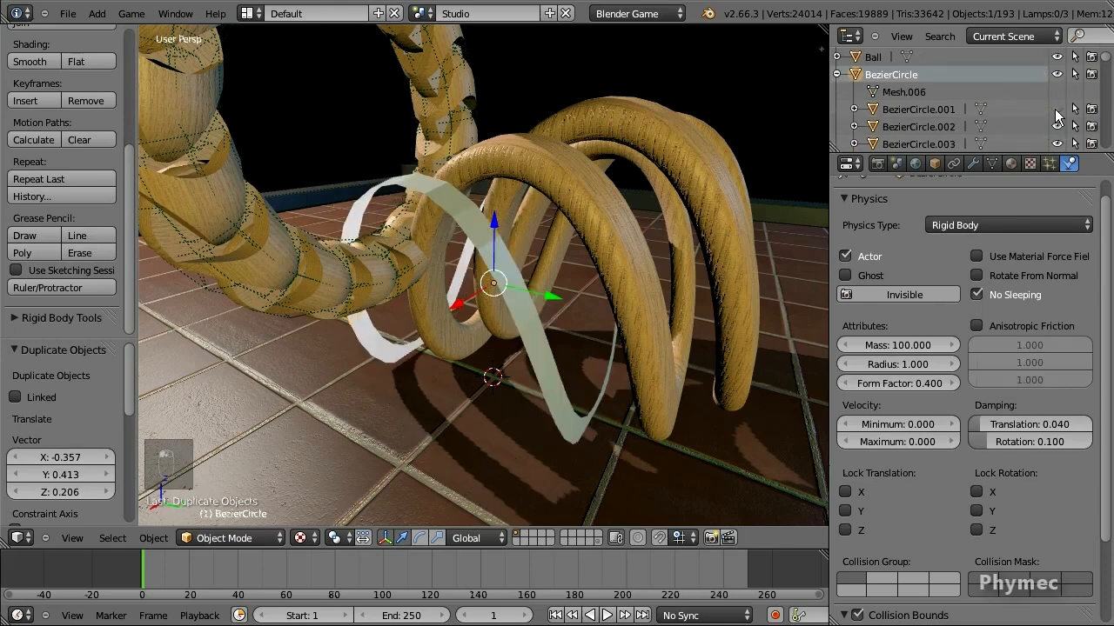
scroll(1061, 381, "down", 3)
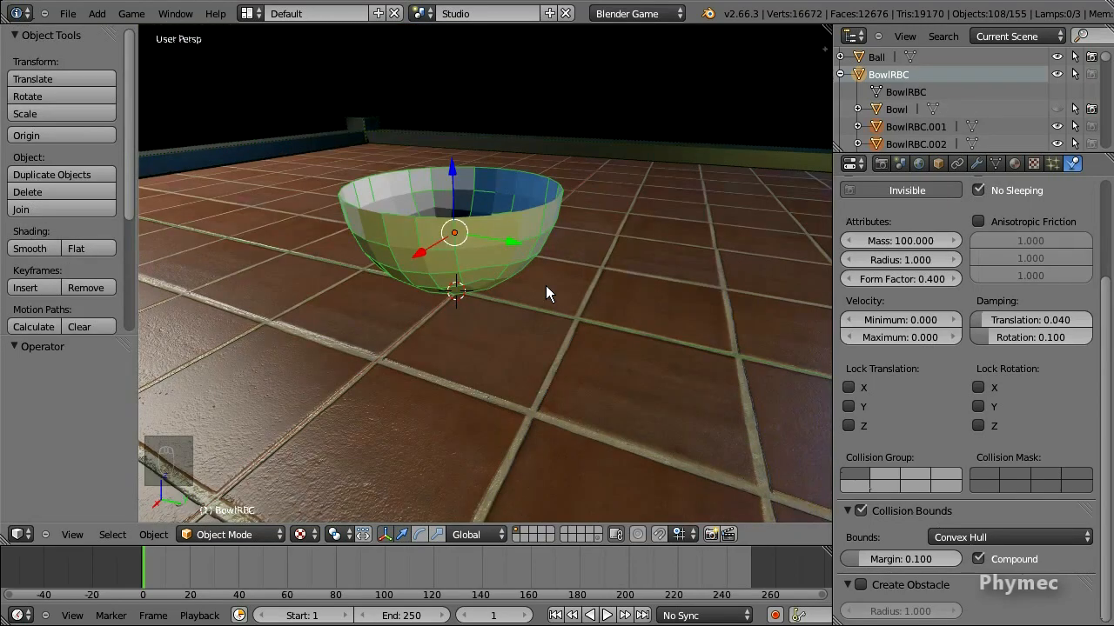
Step: Frame the BowlRBC object and examine the bowl's collision segments from above
middle_click_drag(371, 199, 457, 237)
key("KP_Decimal")
scroll(556, 274, "down", 2)
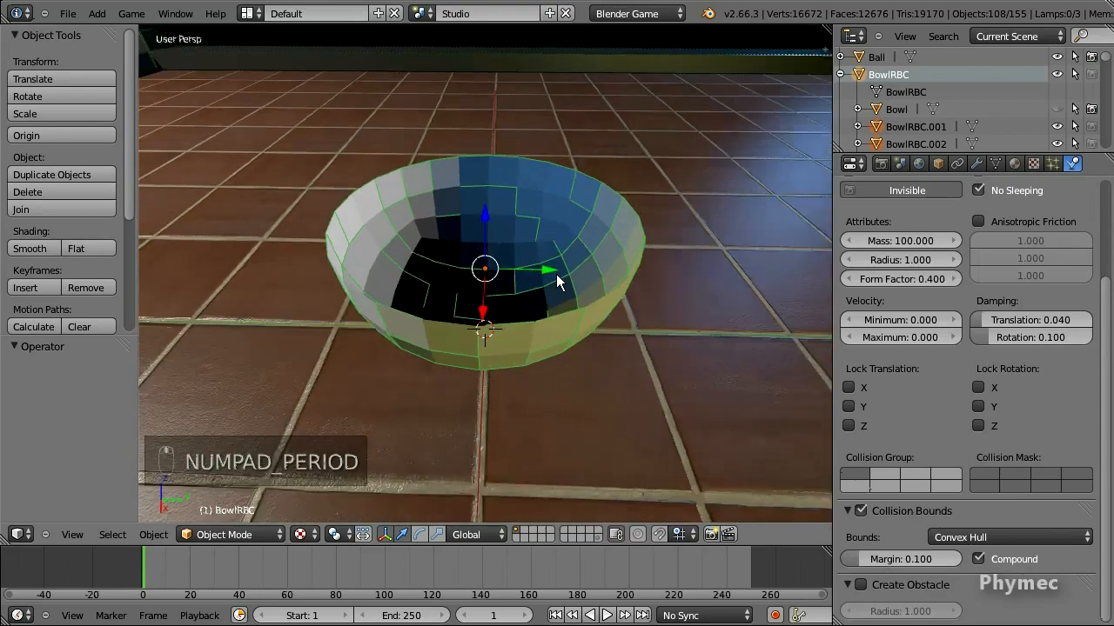
Step: Make the Bowl display mesh under BowlRBC visible again over its collision segments
mouse_move(556, 274)
middle_mouse_down()
mouse_move(455, 241)
mouse_move(378, 186)
mouse_move(462, 177)
mouse_move(582, 236)
mouse_move(308, 250)
mouse_move(527, 248)
mouse_move(543, 261)
middle_mouse_up()
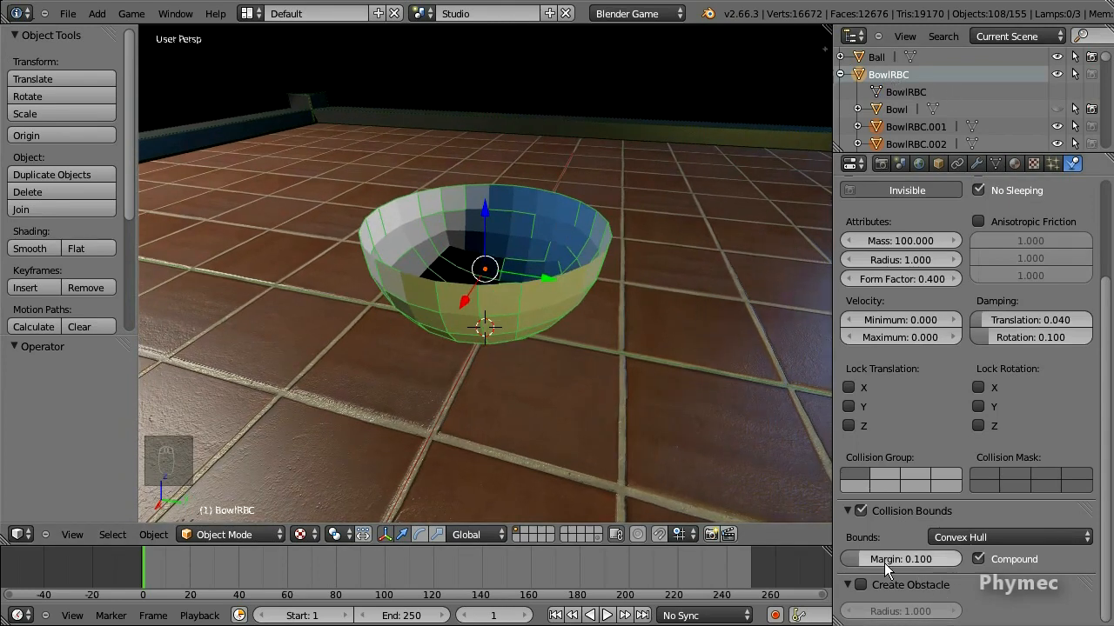
left_click(1057, 109)
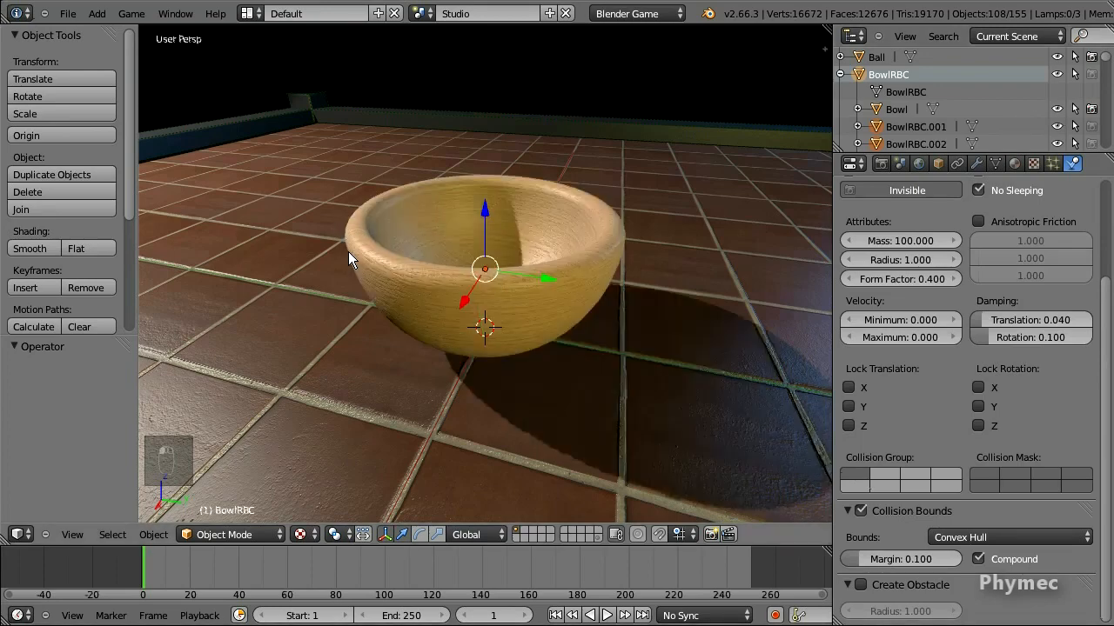
scroll(459, 297, "down", 3)
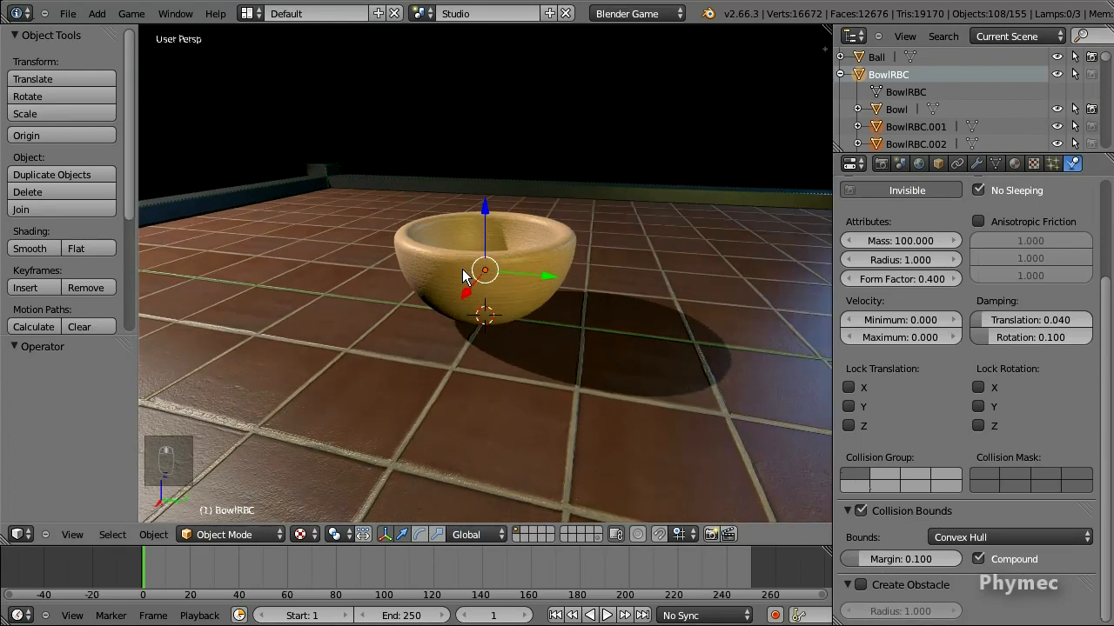
Step: Run the game engine and pull the bowl around among the planks and figures to test its compound collisions, then end the game
key("p")
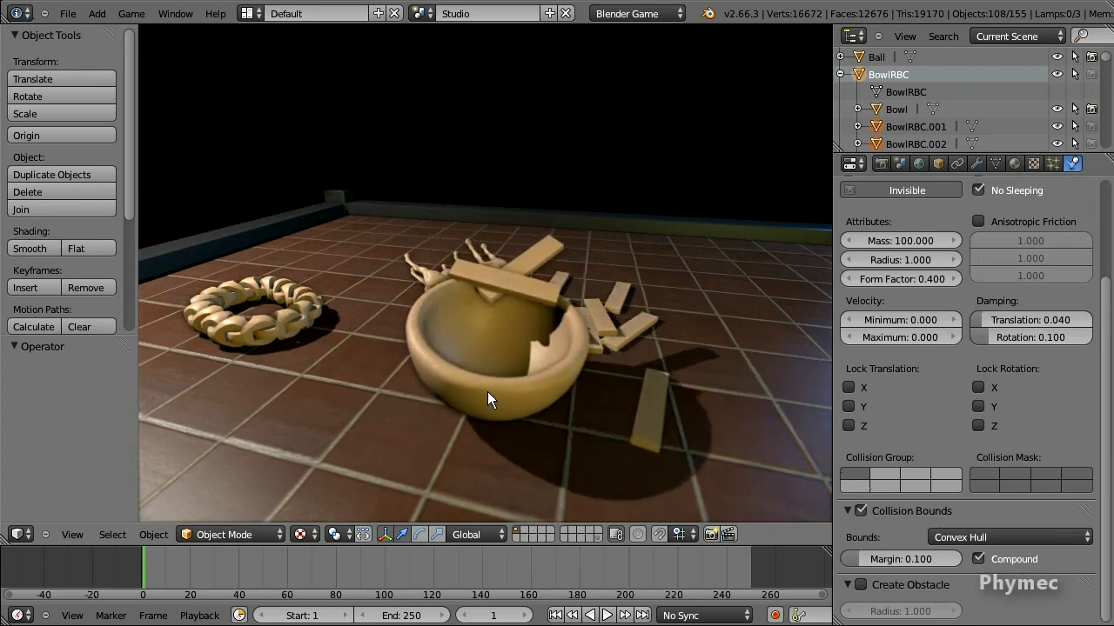
left_click_drag(531, 354, 389, 406)
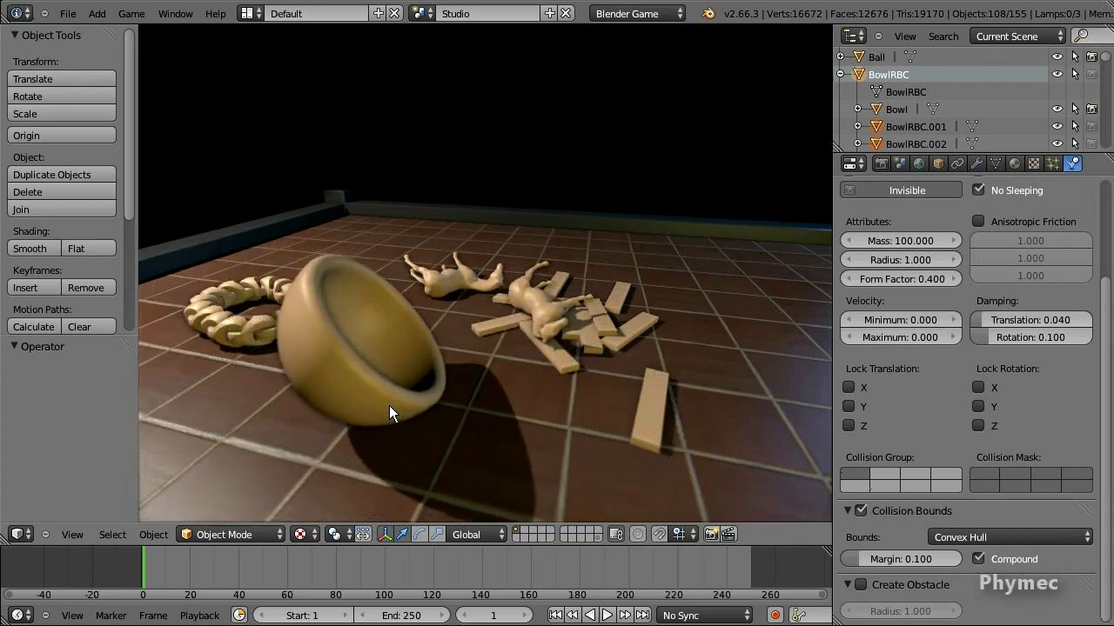
middle_click_drag(389, 406, 485, 273)
left_click_drag(485, 273, 543, 325)
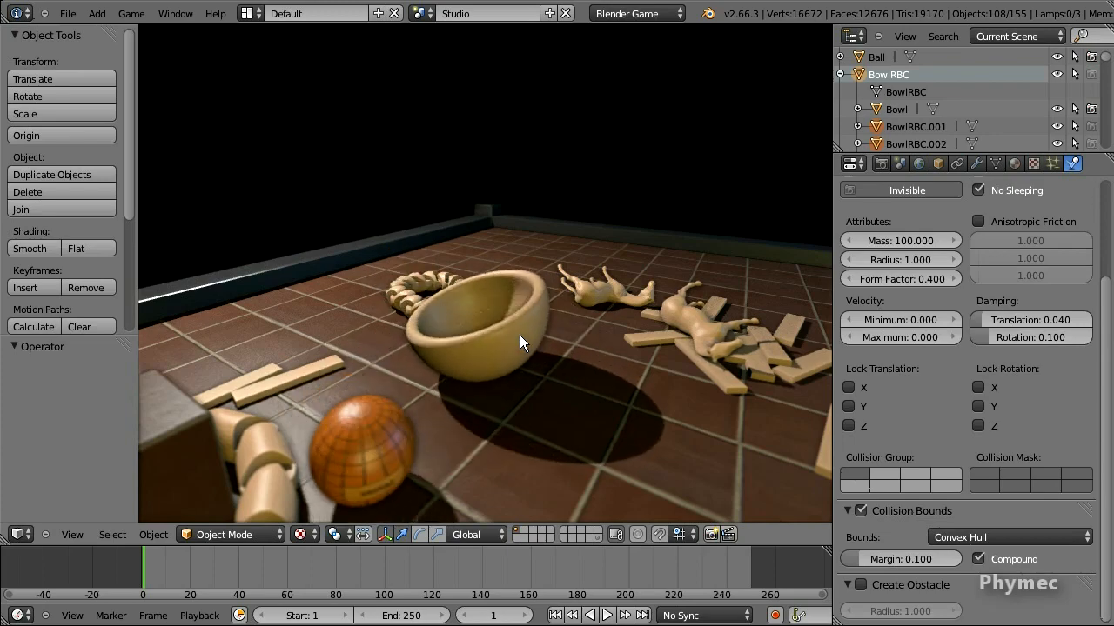
key("Escape")
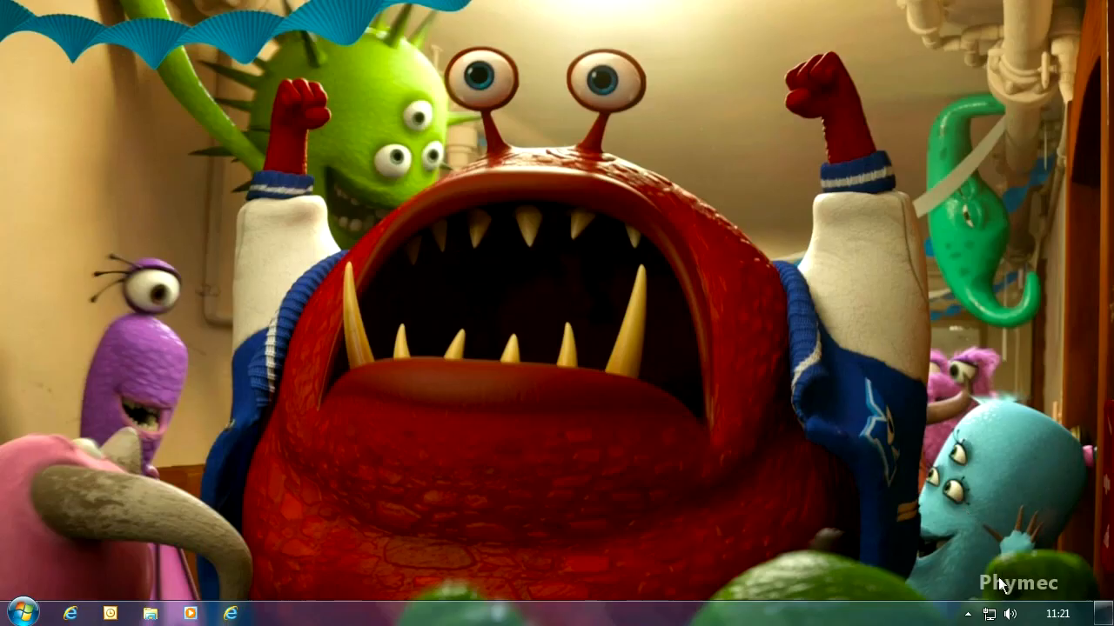